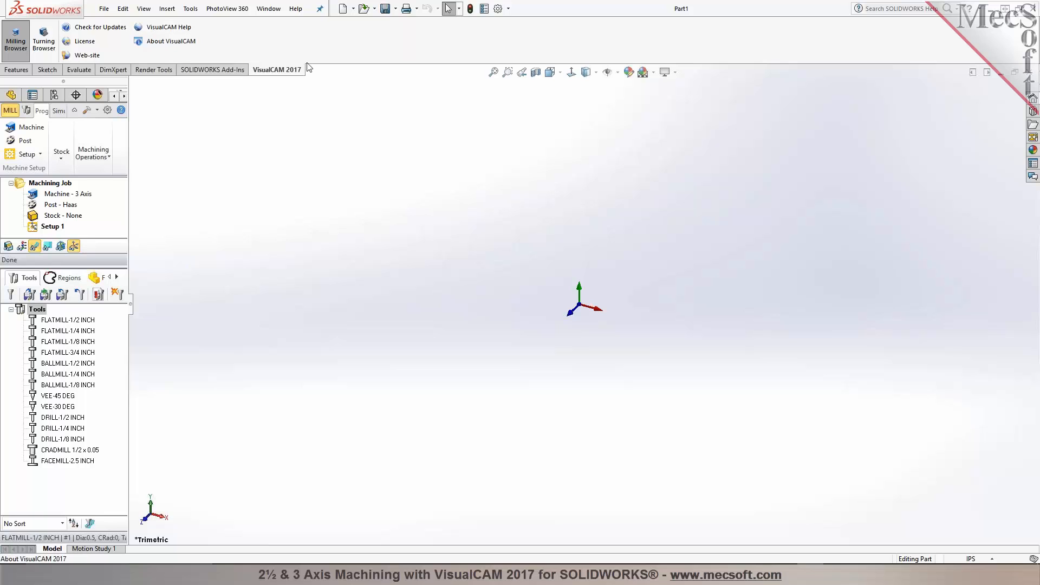
# Step: Widen the VisualCAM browser panel and enlarge its machining job area
pyautogui.moveTo(130, 134); pyautogui.dragTo(233, 131)
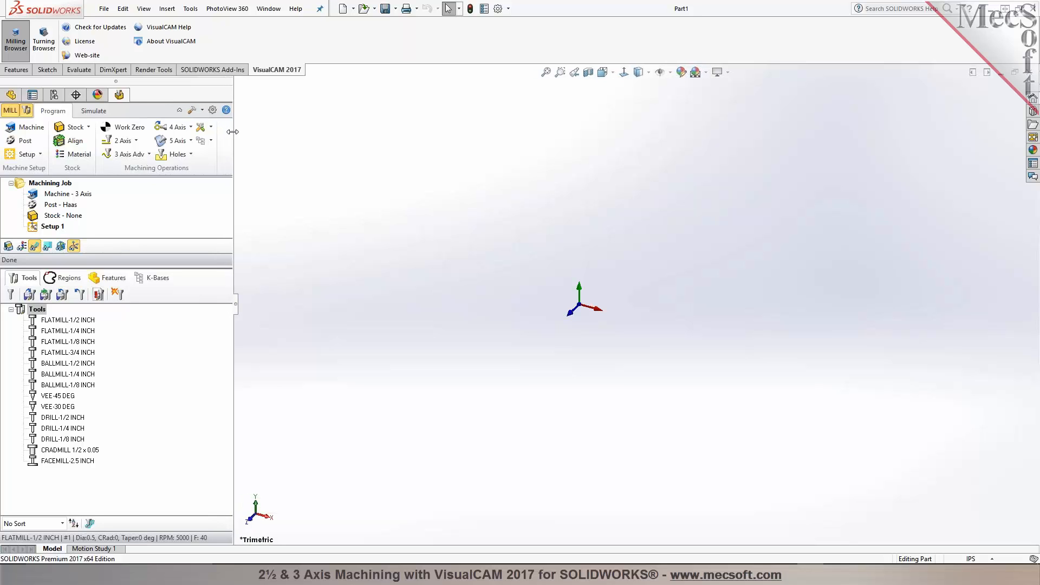
pyautogui.moveTo(170, 258); pyautogui.dragTo(170, 329)
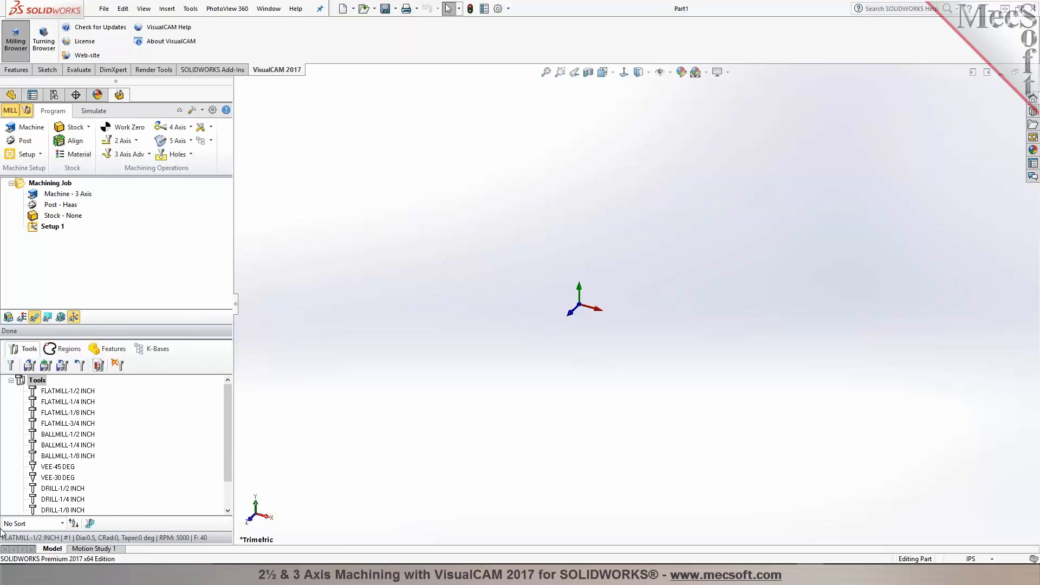
pyautogui.click(11, 95)
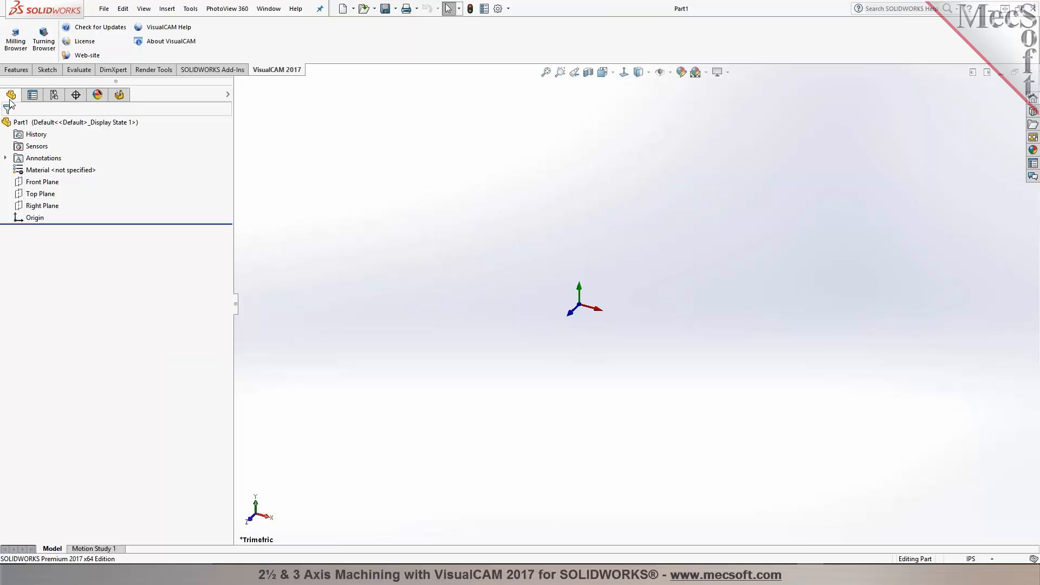
pyautogui.click(118, 95)
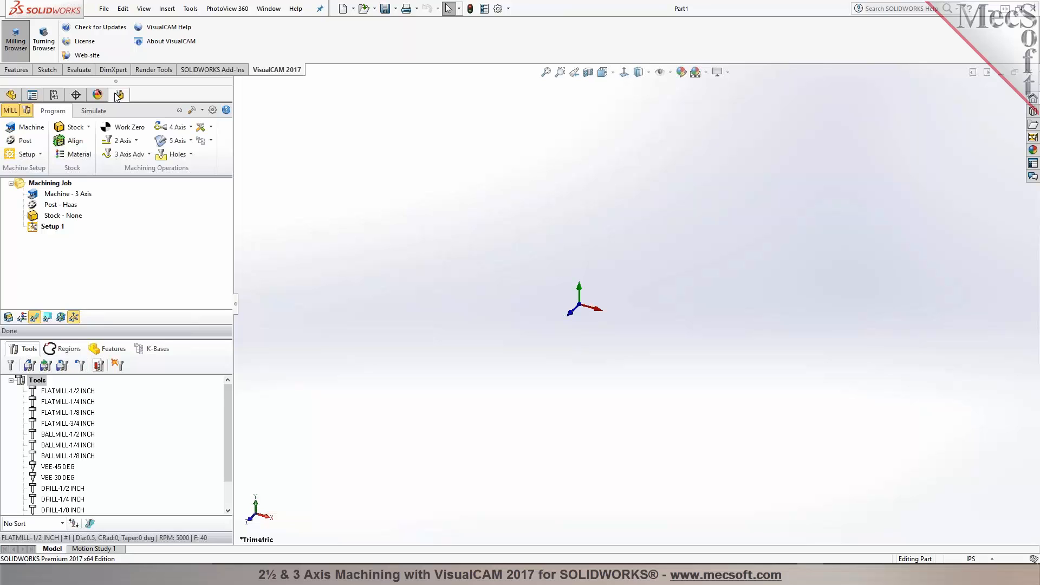
# Step: Open the VisualCAM Learning Resources dialog from the tools menu and close it
pyautogui.click(190, 9)
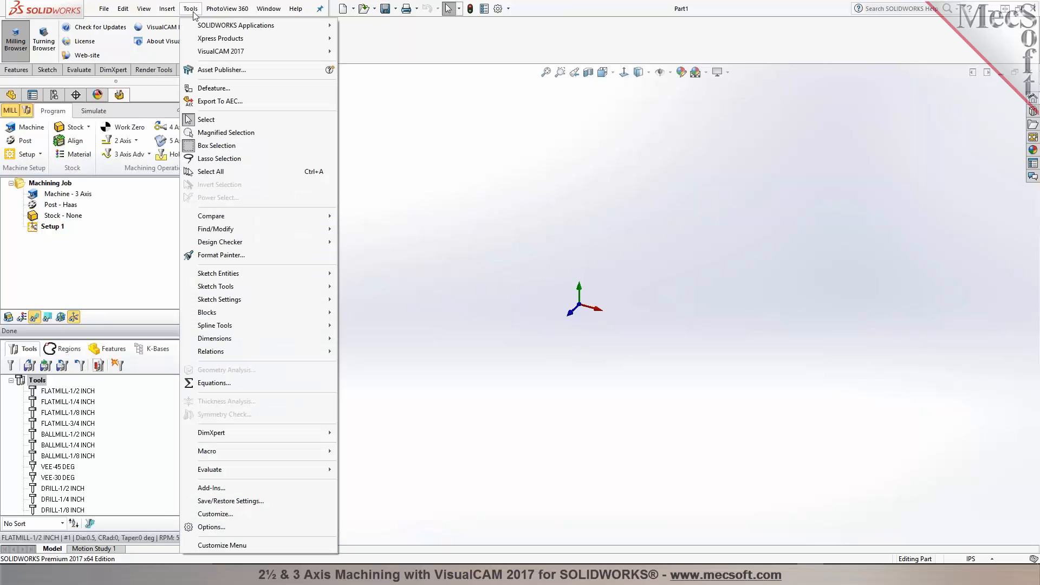
pyautogui.moveTo(195, 53)
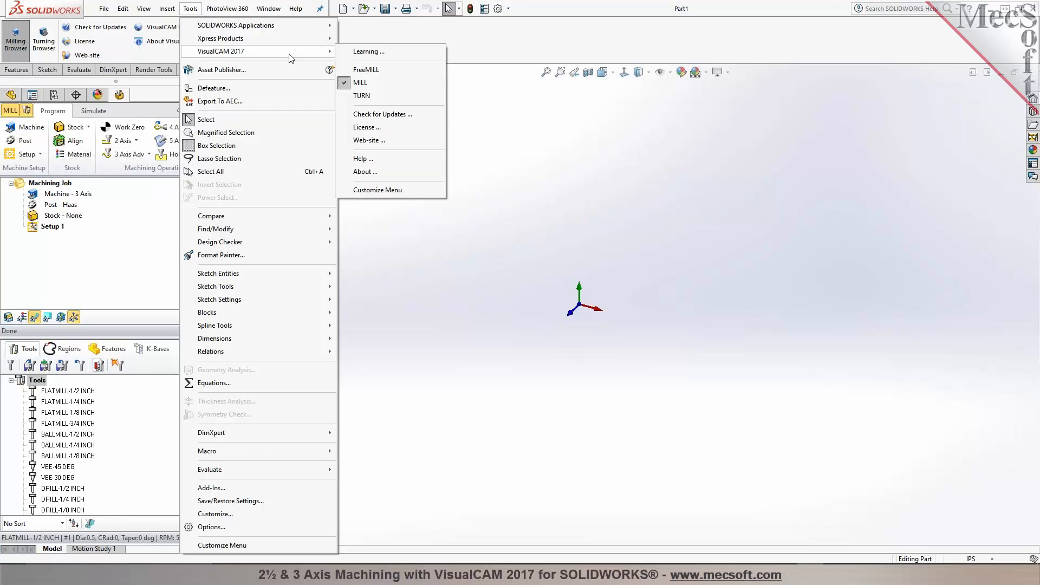
pyautogui.click(372, 54)
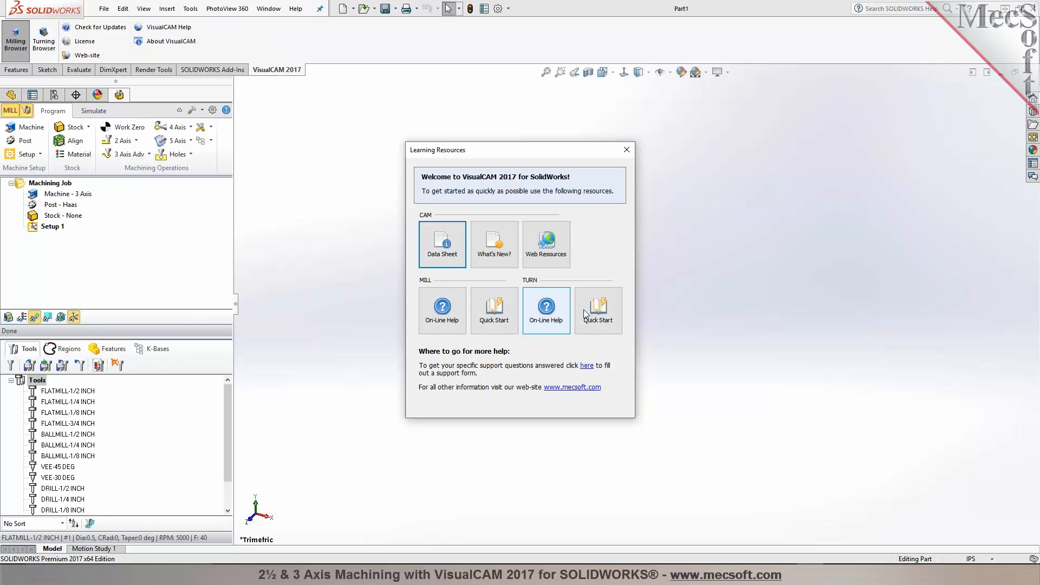
pyautogui.click(626, 149)
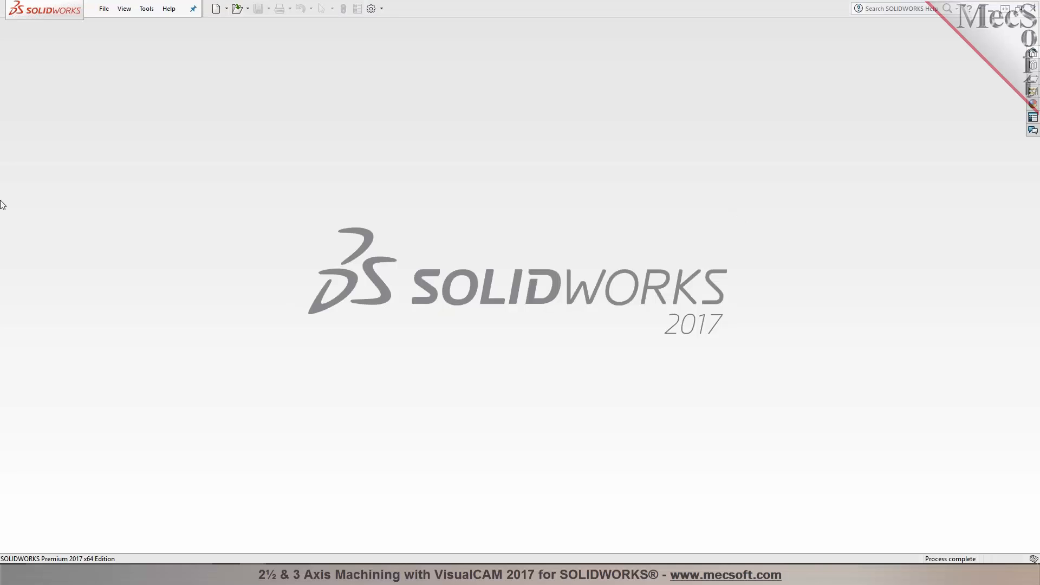
# Step: Open the part file Pockets.SLDPRT
pyautogui.click(236, 13)
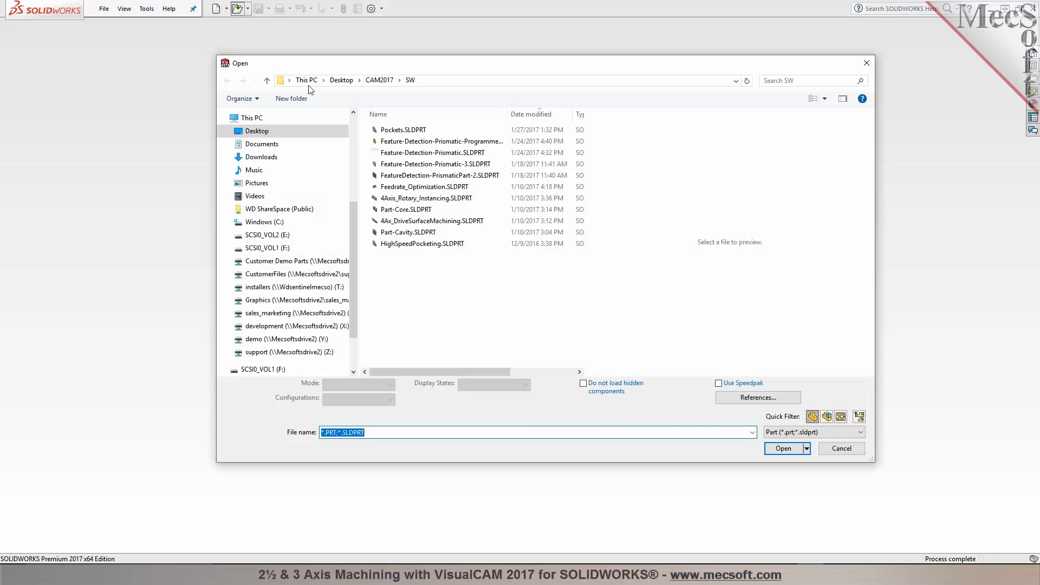
pyautogui.click(382, 134)
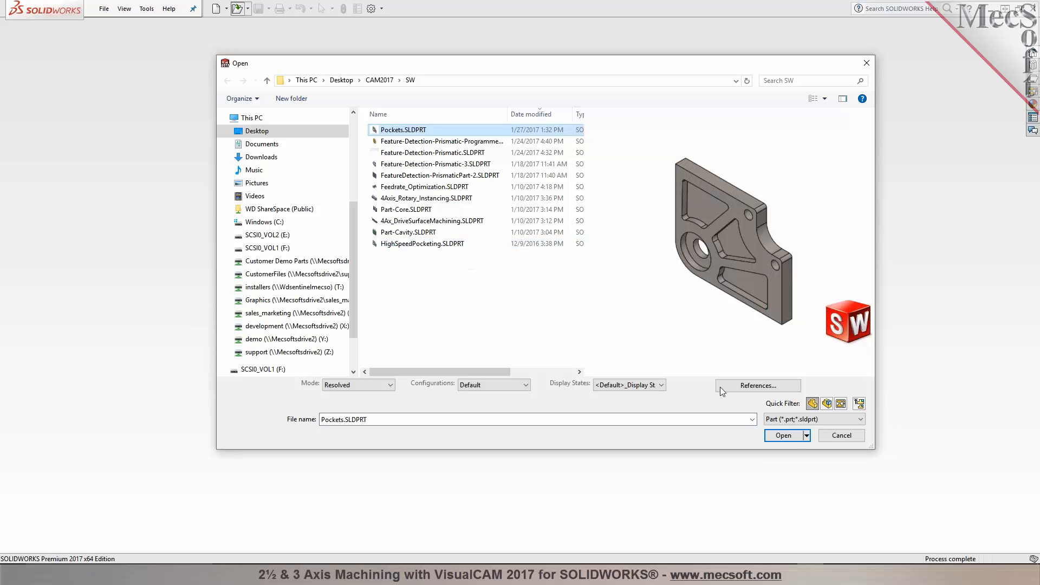
pyautogui.click(793, 435)
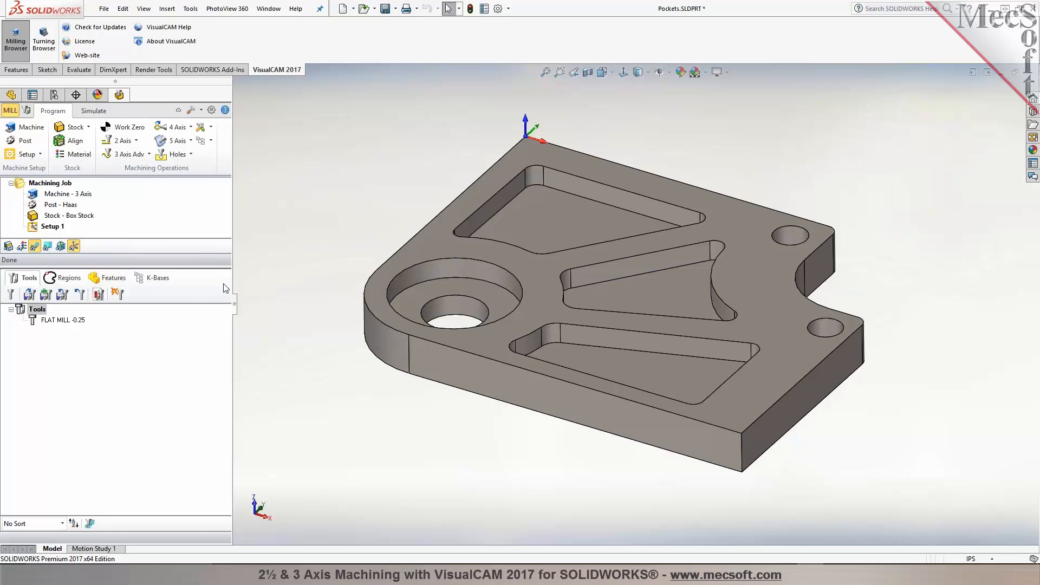
# Step: Open the Machine Tool Setup dialog and inspect the machine coordinate system on the part
pyautogui.moveTo(215, 267); pyautogui.dragTo(202, 323)
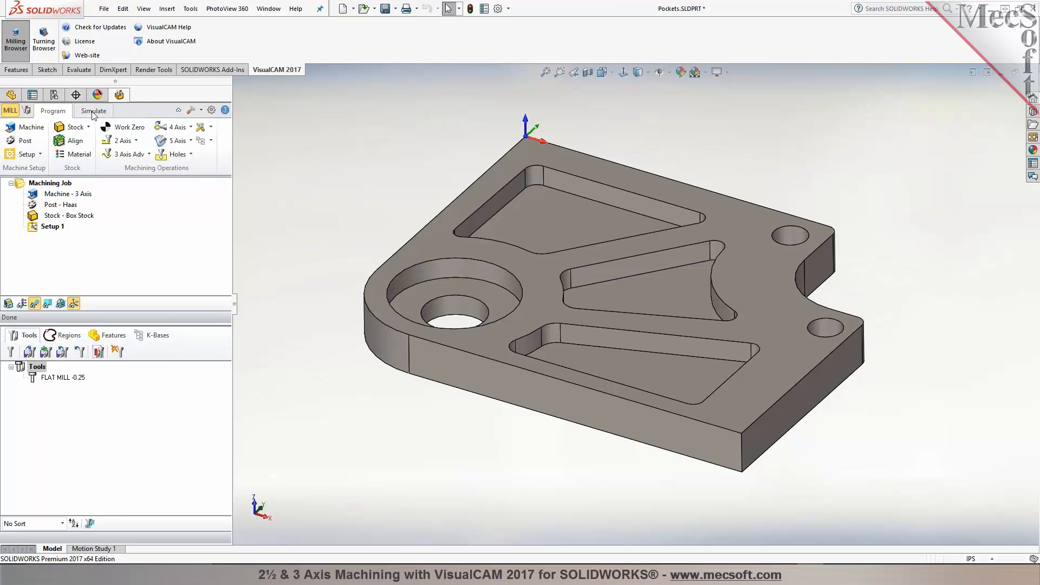
pyautogui.click(28, 130)
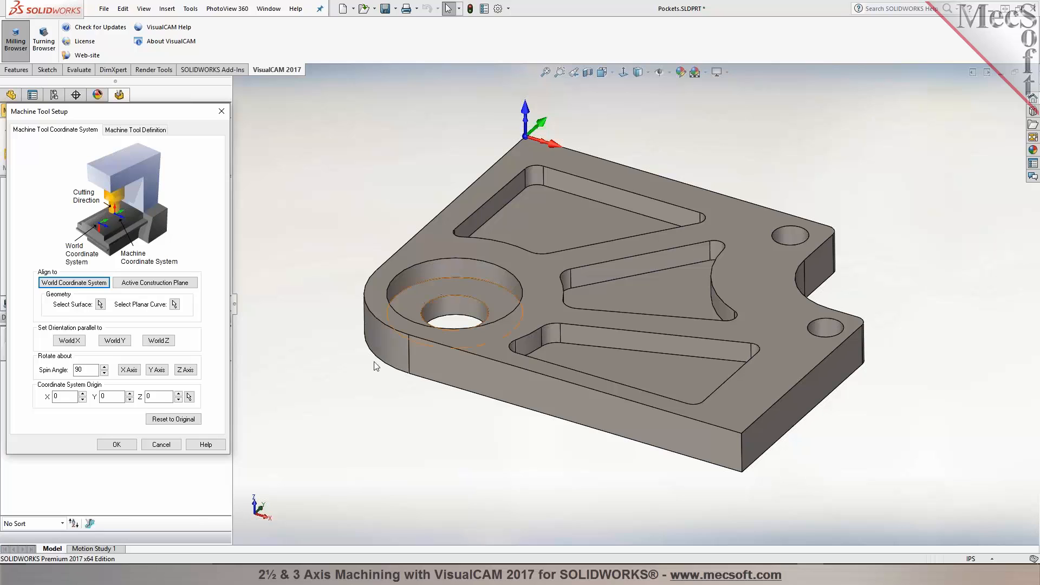
pyautogui.moveTo(457, 451); pyautogui.dragTo(495, 157, button='middle')
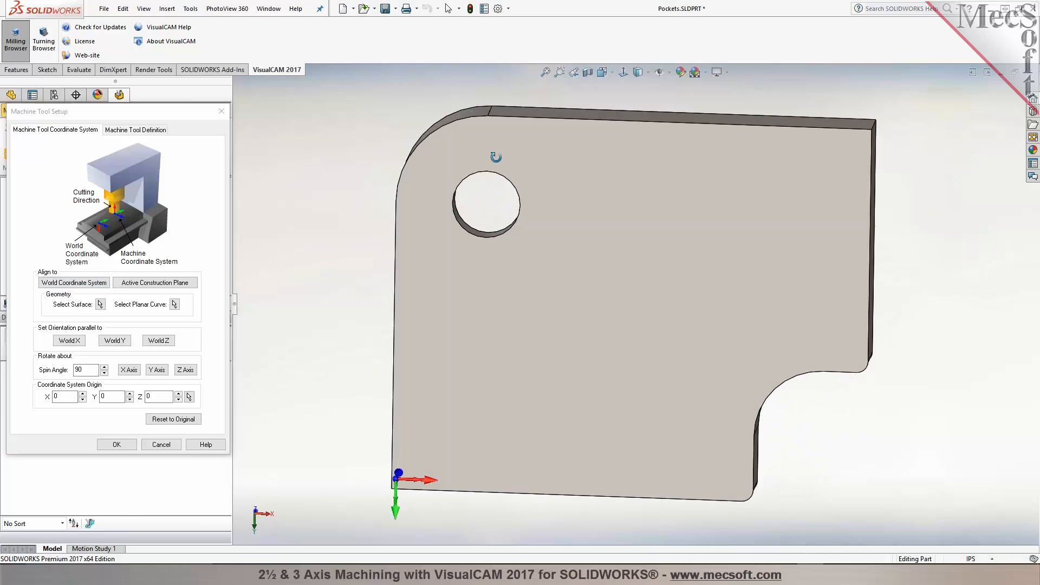
pyautogui.moveTo(433, 460); pyautogui.dragTo(392, 241, button='middle')
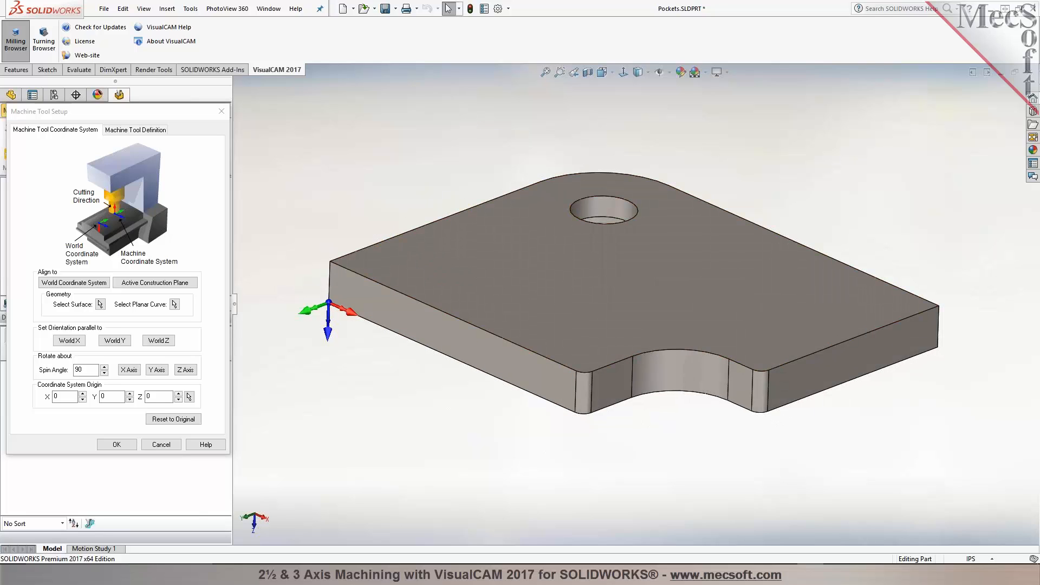
# Step: Rotate the machine coordinate system 90 degrees about X, then realign it to the world coordinate system
pyautogui.click(130, 370)
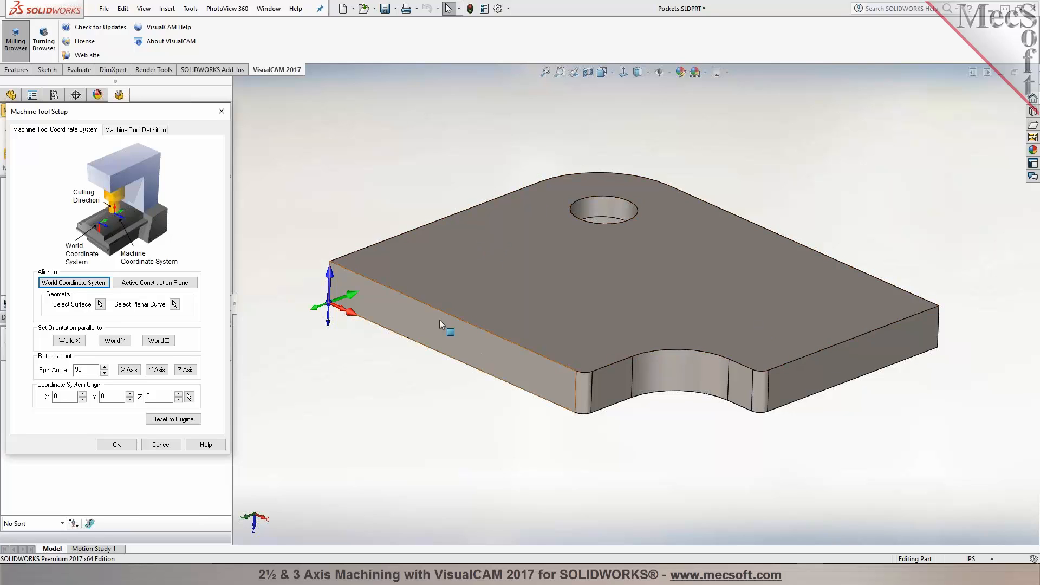
pyautogui.click(78, 284)
pyautogui.moveTo(427, 465); pyautogui.dragTo(530, 253, button='middle')
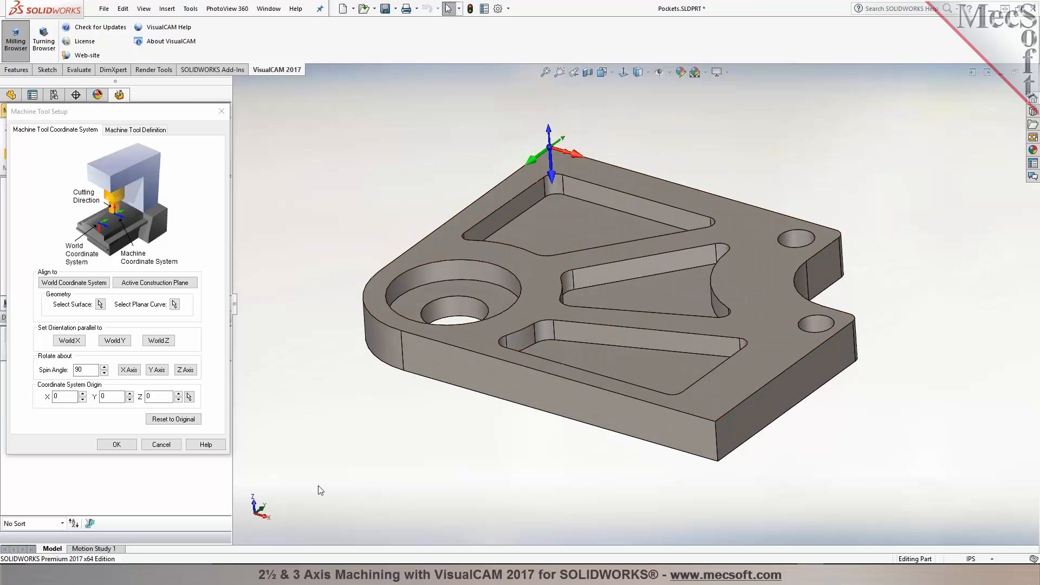
pyautogui.click(51, 287)
pyautogui.moveTo(429, 453); pyautogui.dragTo(436, 431, button='middle')
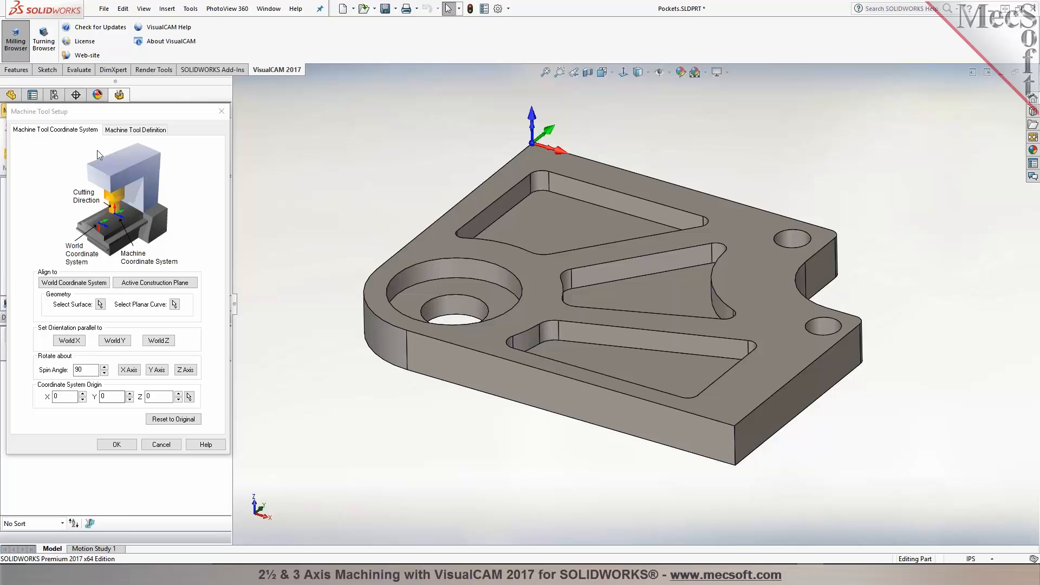
# Step: Set the number of axes to 3 Axis in the machine tool definition and confirm the setup
pyautogui.click(137, 130)
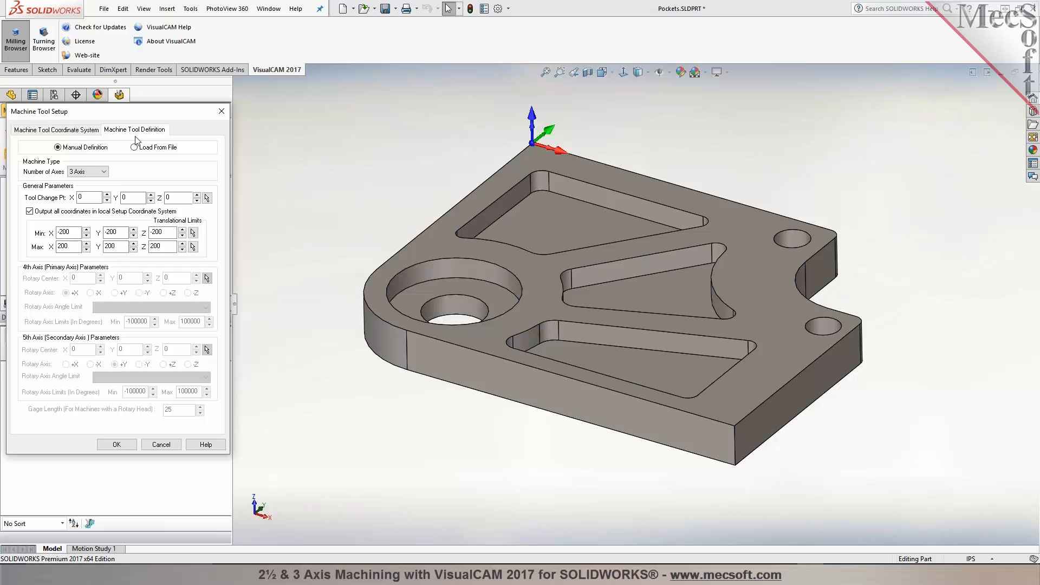
pyautogui.moveTo(104, 177)
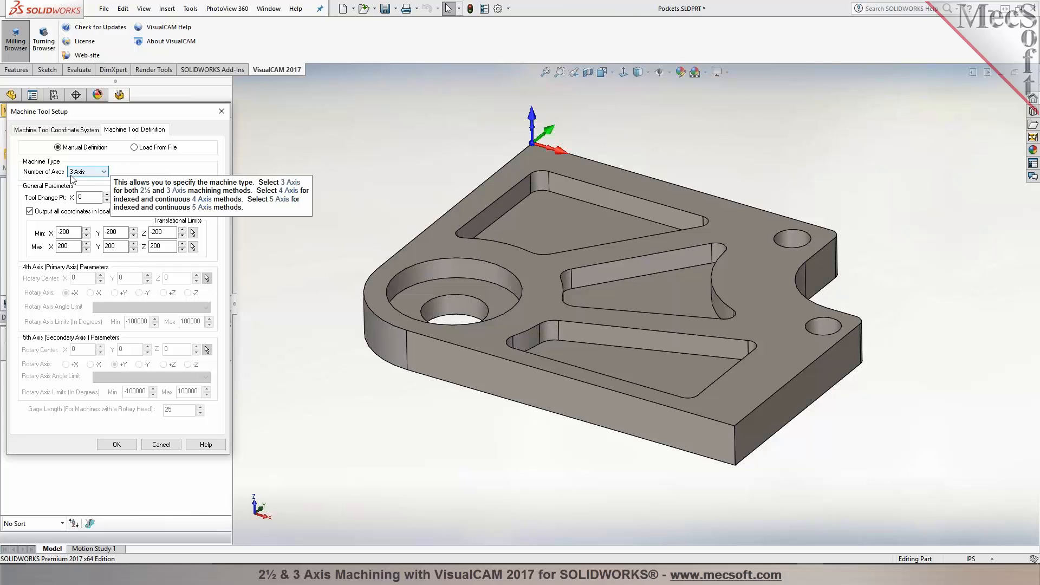
pyautogui.click(103, 174)
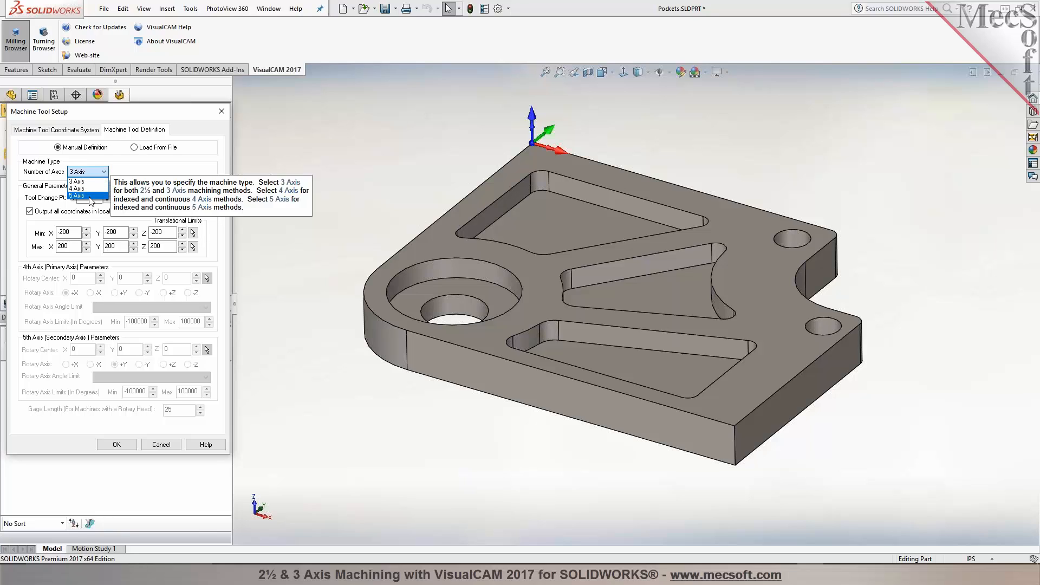
pyautogui.click(108, 172)
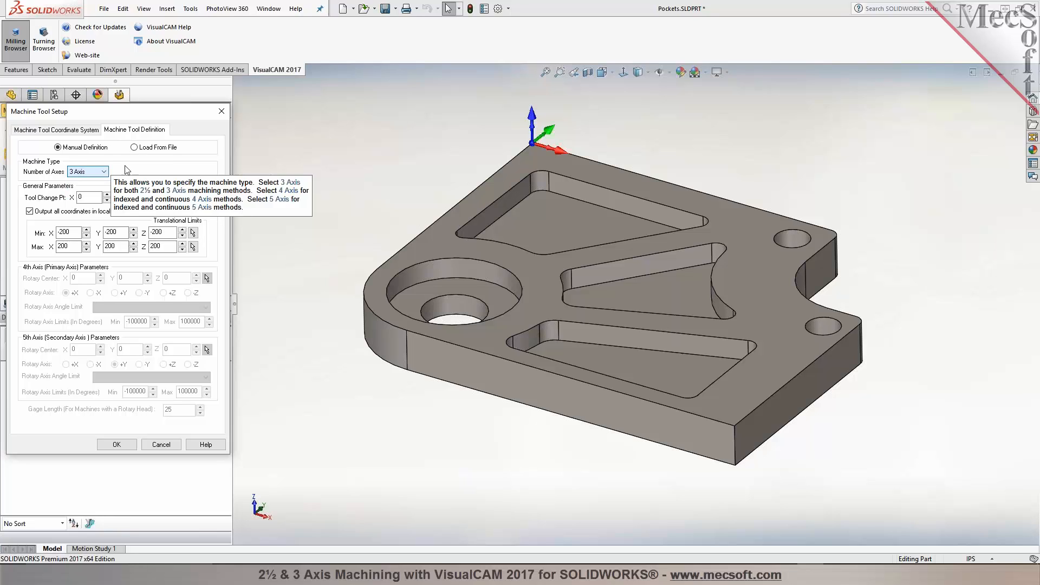
pyautogui.click(118, 444)
# Step: Set the current post-processor to Haas
pyautogui.click(45, 195)
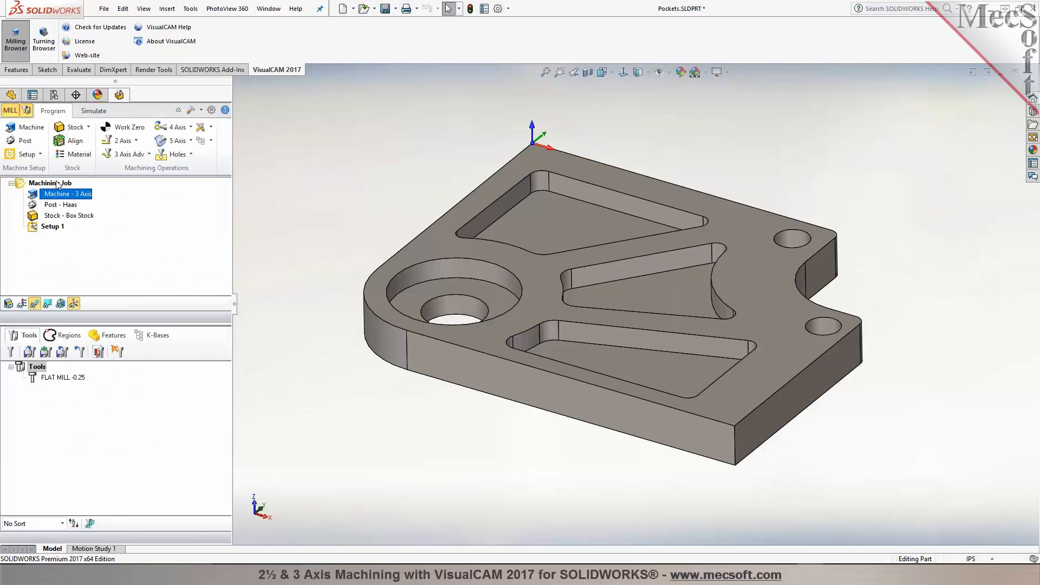
pyautogui.click(25, 143)
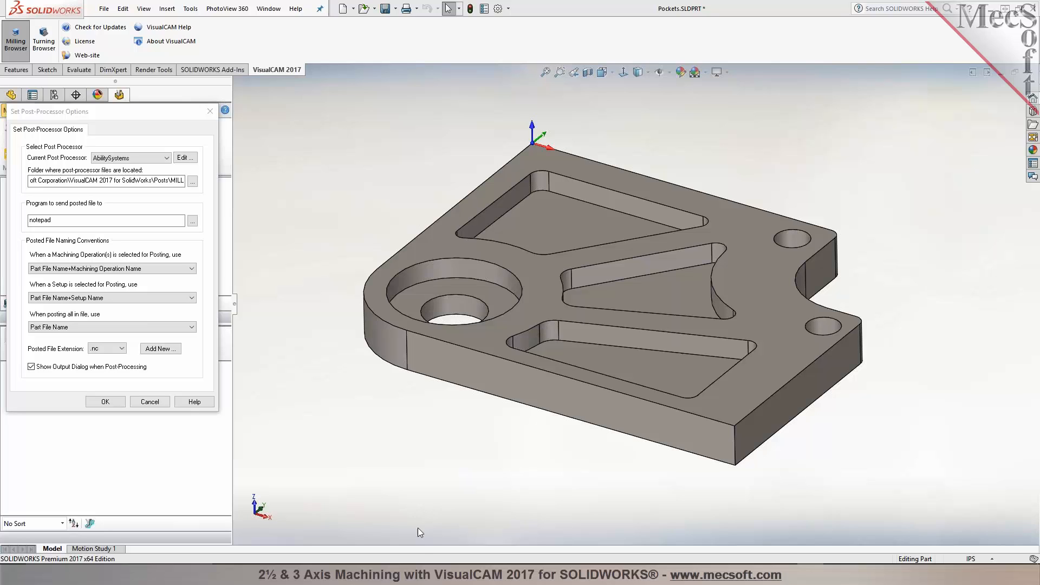
pyautogui.click(166, 158)
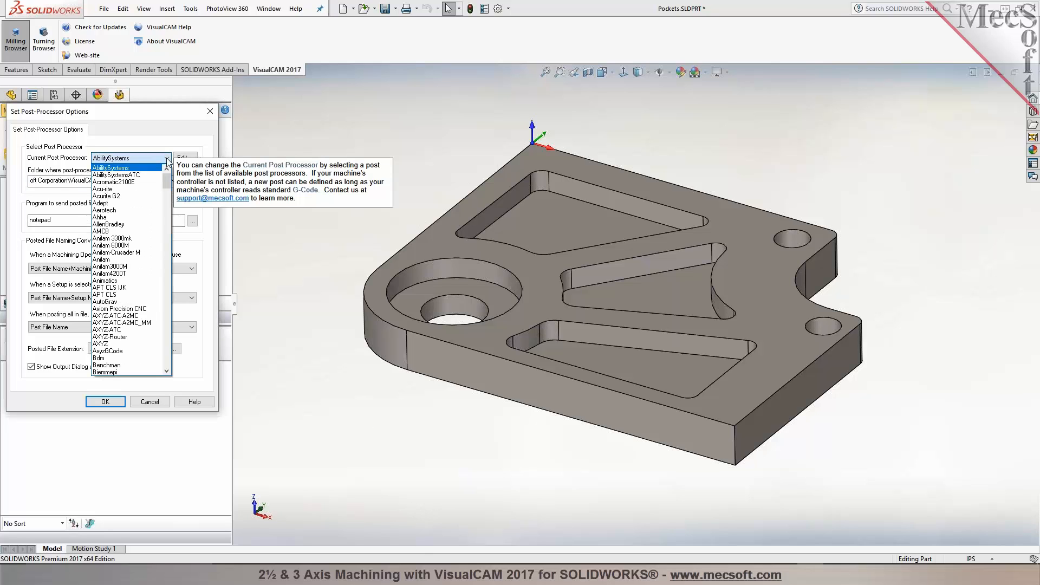
pyautogui.moveTo(167, 183); pyautogui.dragTo(171, 257)
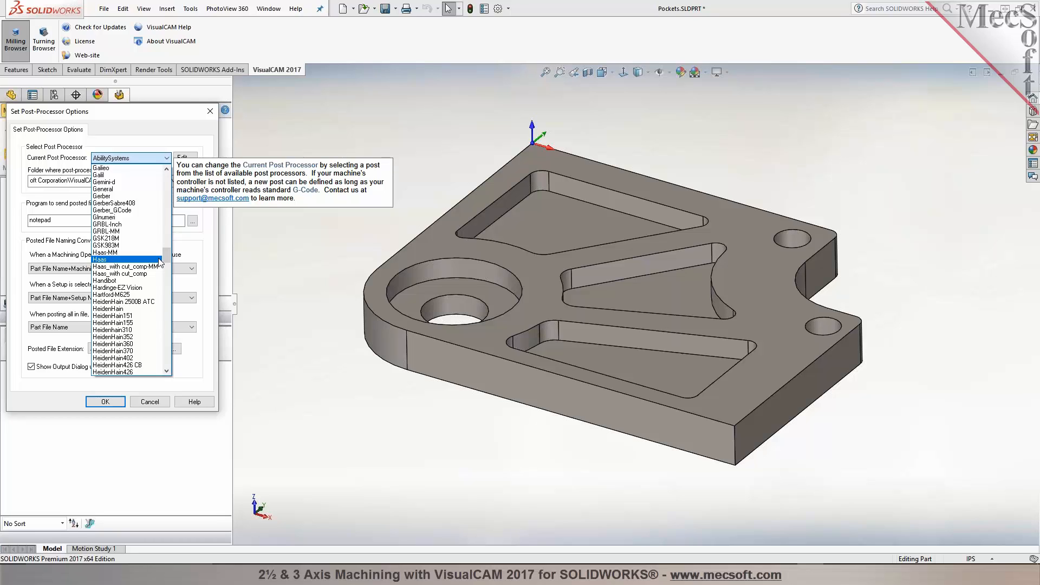
pyautogui.click(114, 260)
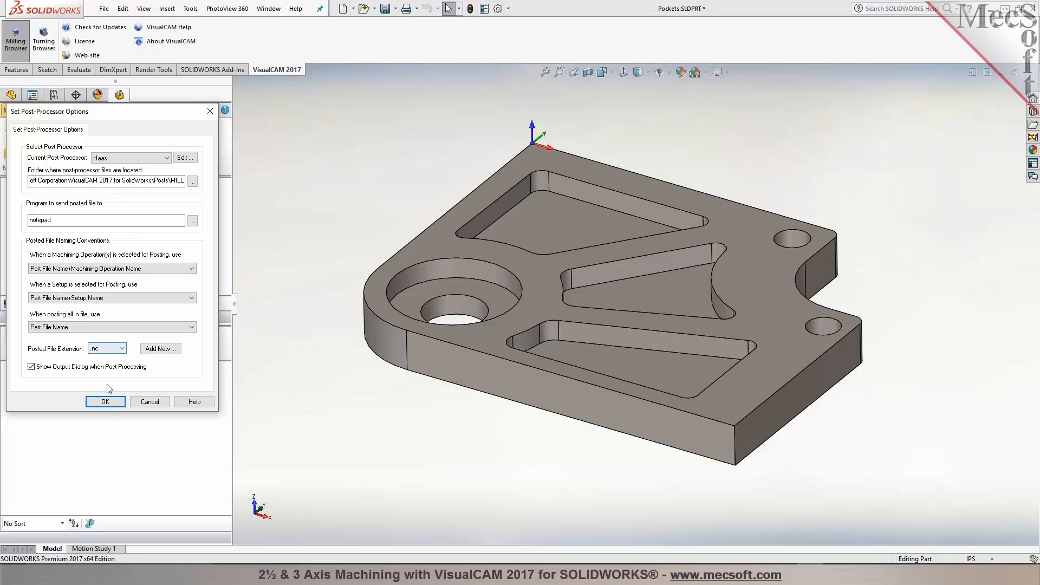
pyautogui.click(106, 401)
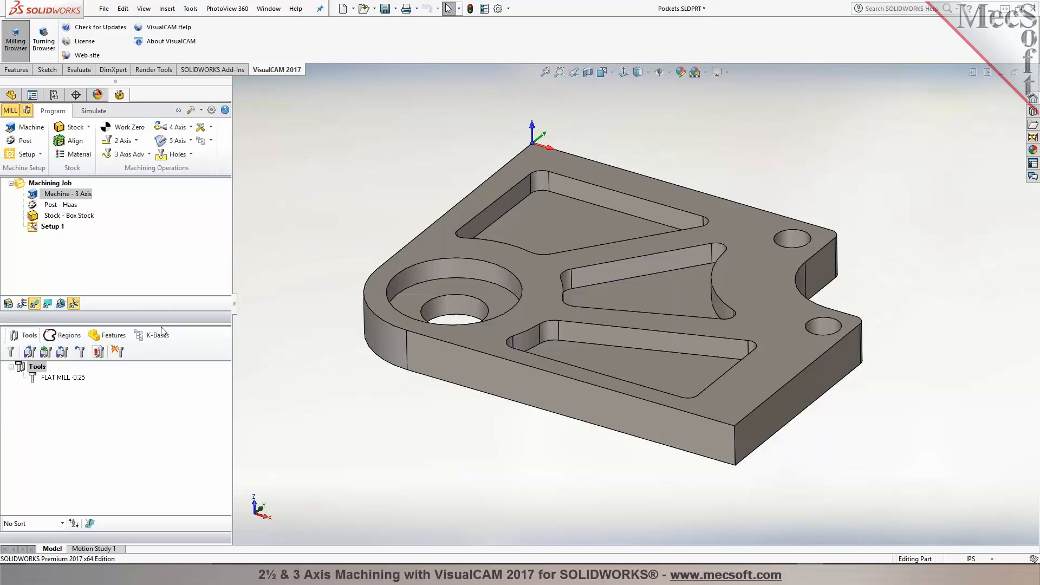
# Step: Create a box stock sized from the model bounding box
pyautogui.click(88, 127)
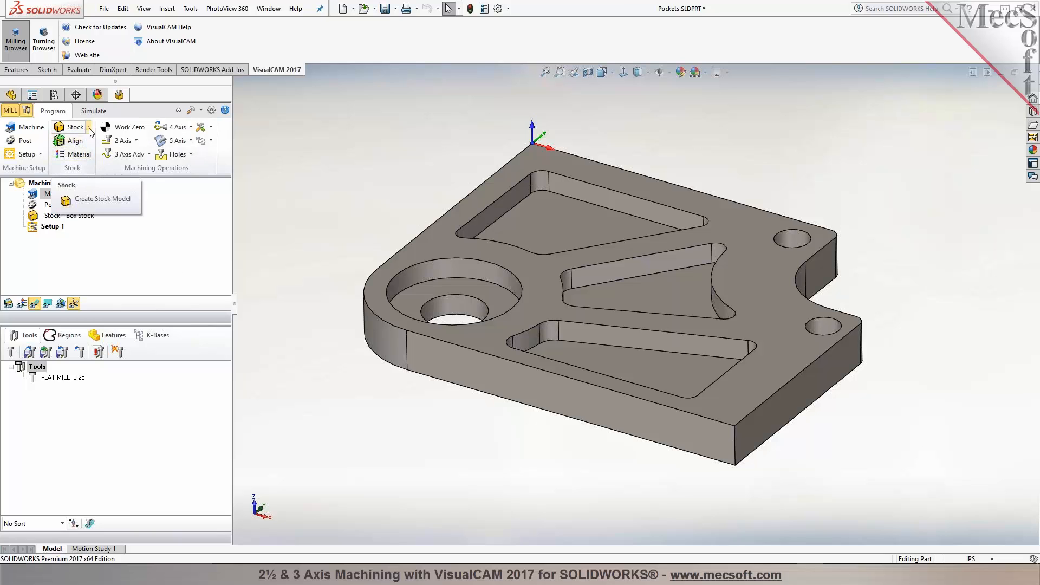
pyautogui.click(89, 127)
pyautogui.click(87, 141)
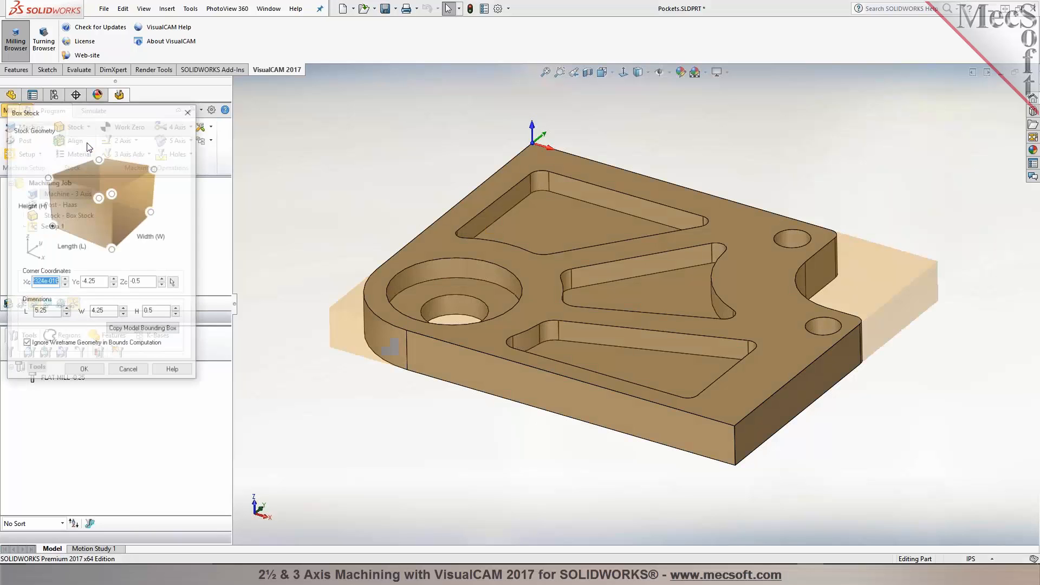
pyautogui.click(143, 329)
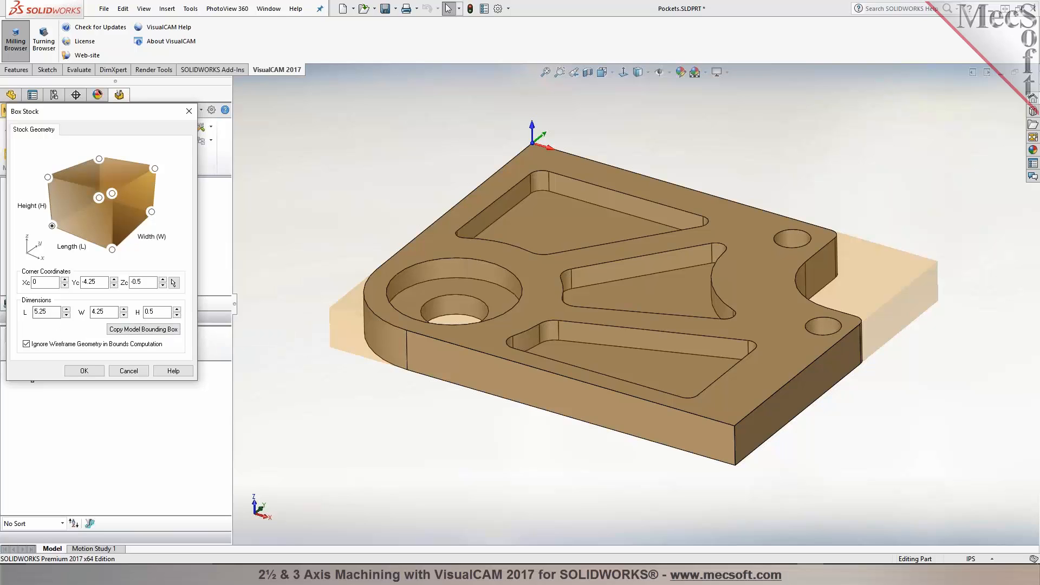
pyautogui.click(84, 371)
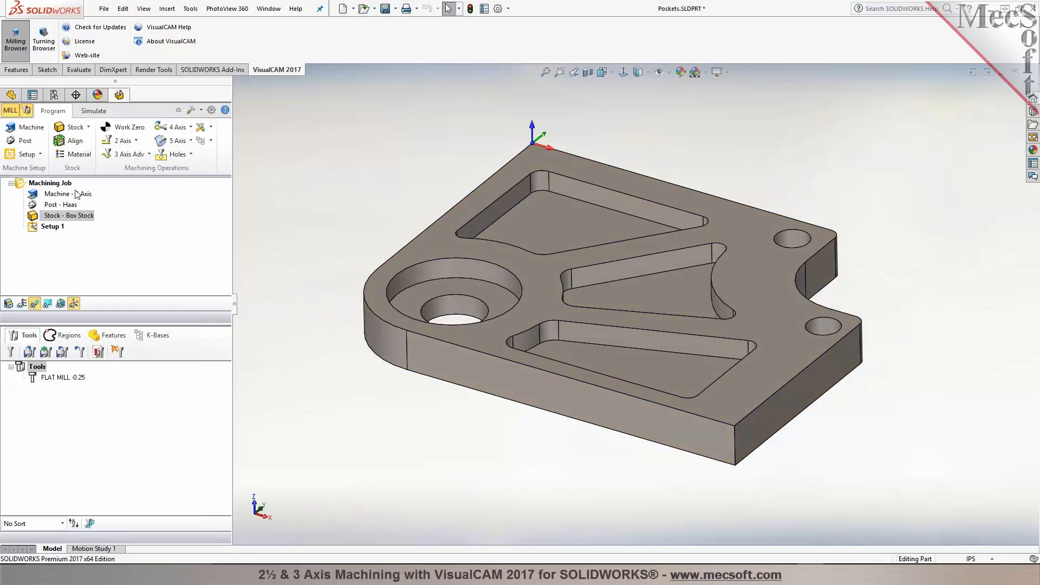
# Step: Create a part bounding box stock with zero offsets
pyautogui.click(89, 130)
pyautogui.click(92, 159)
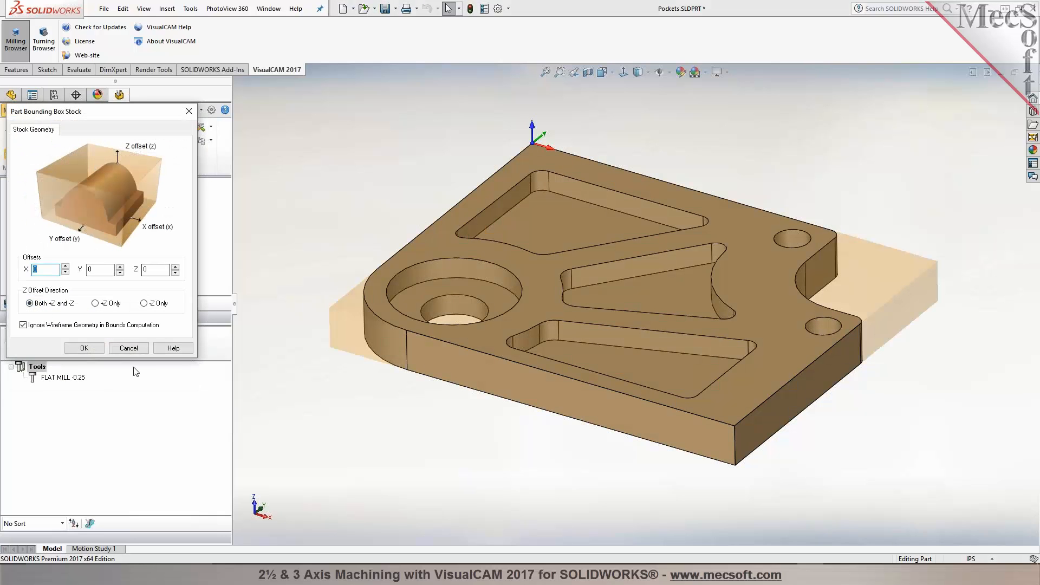
pyautogui.press('Return')
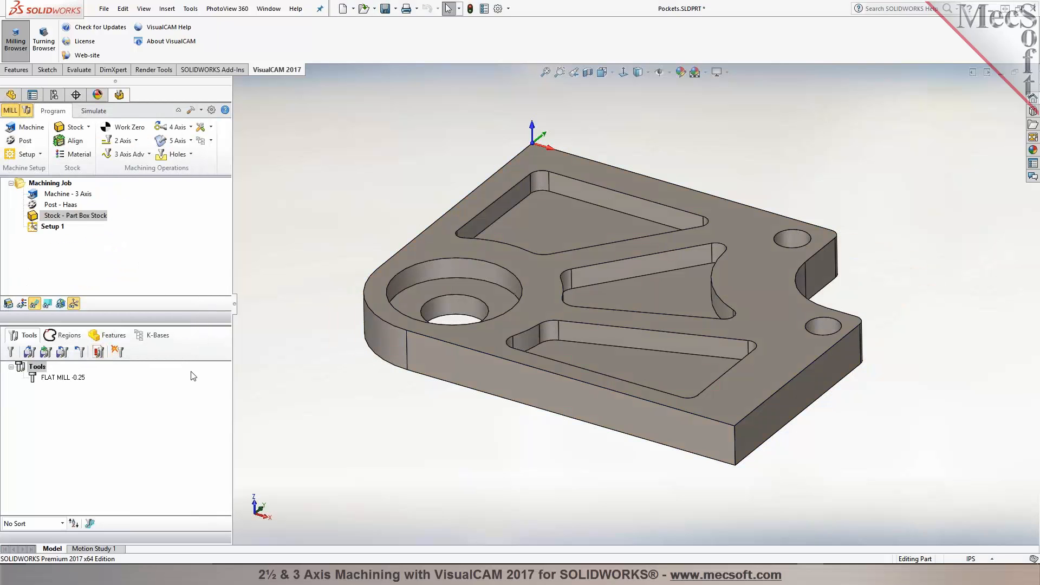
# Step: Align the stock to the part at Top and Center, and set the stock material to ALUMINUM - 6061
pyautogui.click(73, 140)
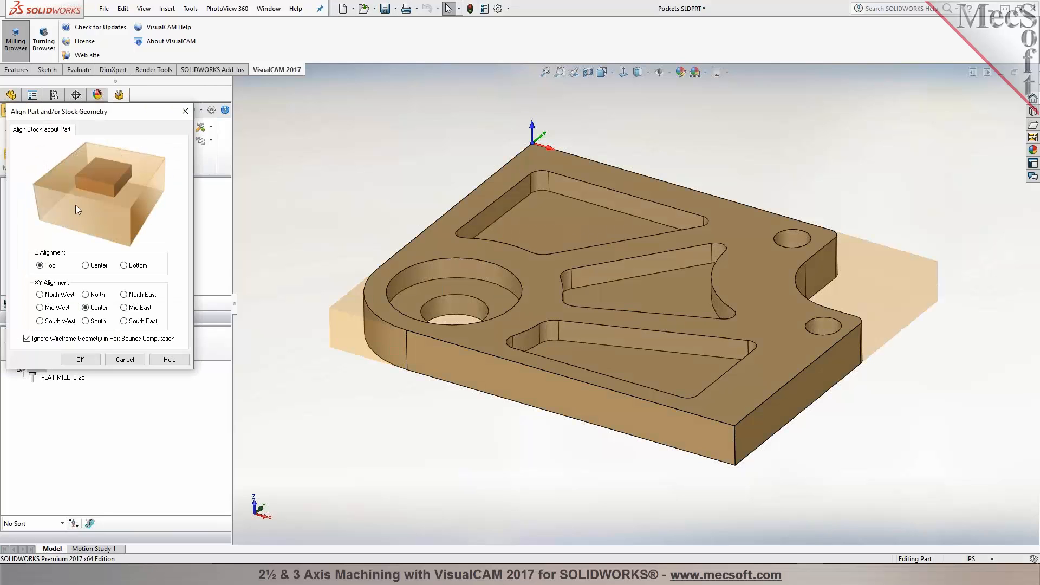
pyautogui.click(89, 360)
pyautogui.click(77, 154)
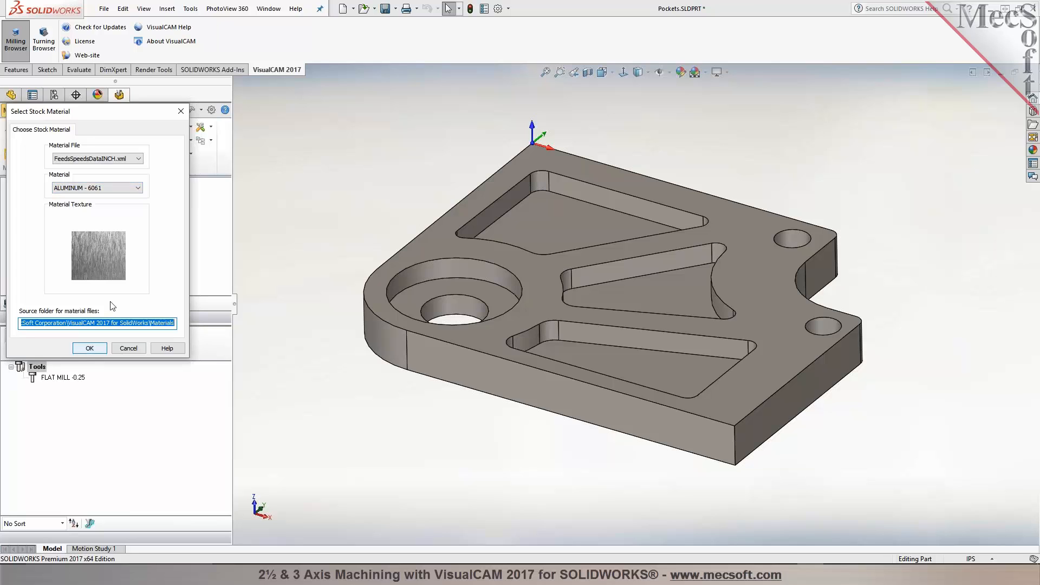
pyautogui.click(138, 188)
pyautogui.moveTo(139, 220); pyautogui.dragTo(154, 171)
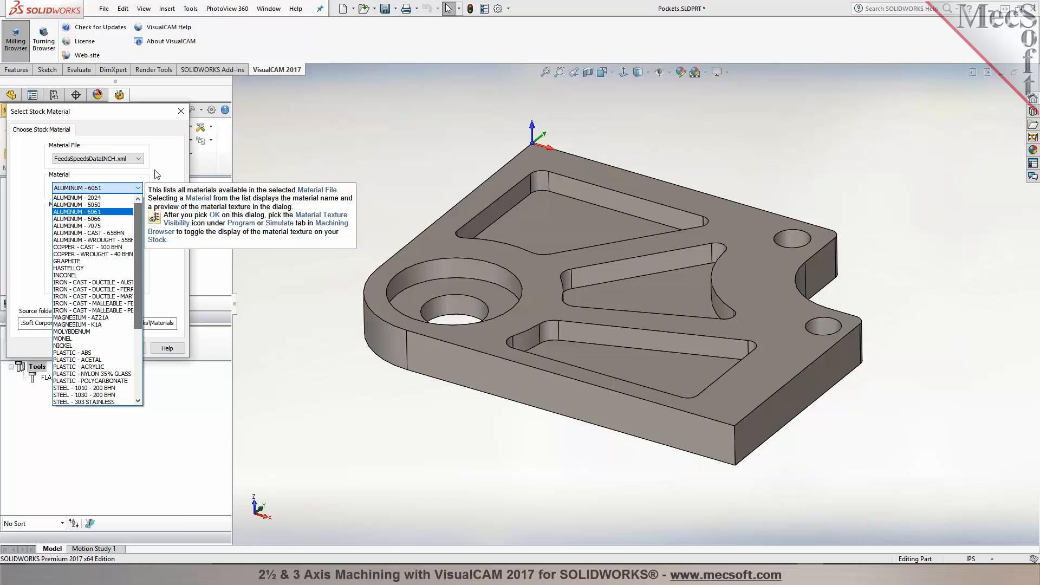
pyautogui.click(154, 170)
pyautogui.click(90, 348)
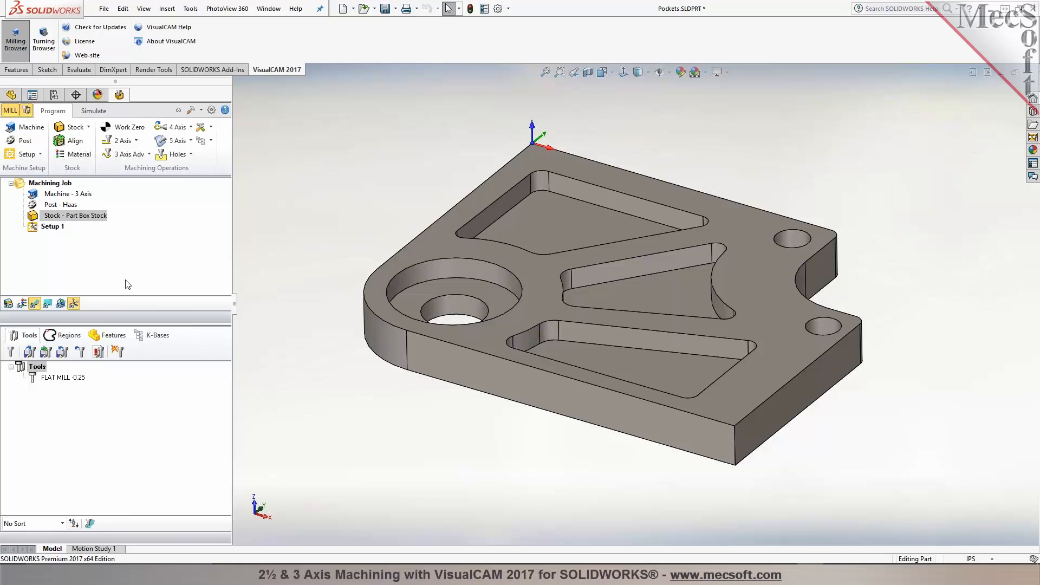
# Step: Delete the FLAT MILL 0.25 tool from the tool list
pyautogui.click(26, 369)
pyautogui.press('Delete')
# Step: Browse the tool types and the Feeds & Speeds settings in the Create/Select Tool dialog without creating a tool
pyautogui.click(10, 351)
pyautogui.click(278, 160)
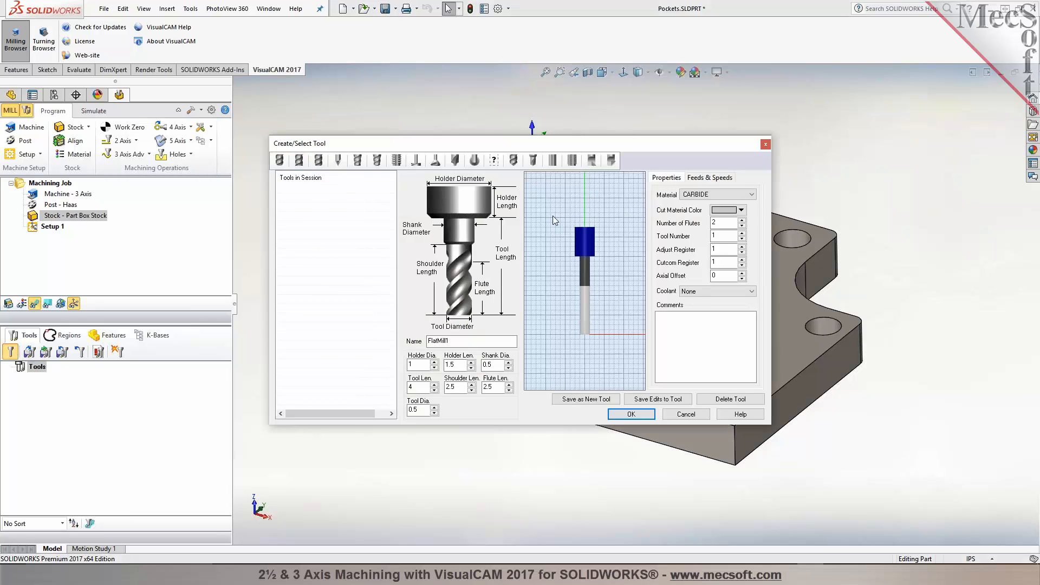
pyautogui.click(279, 161)
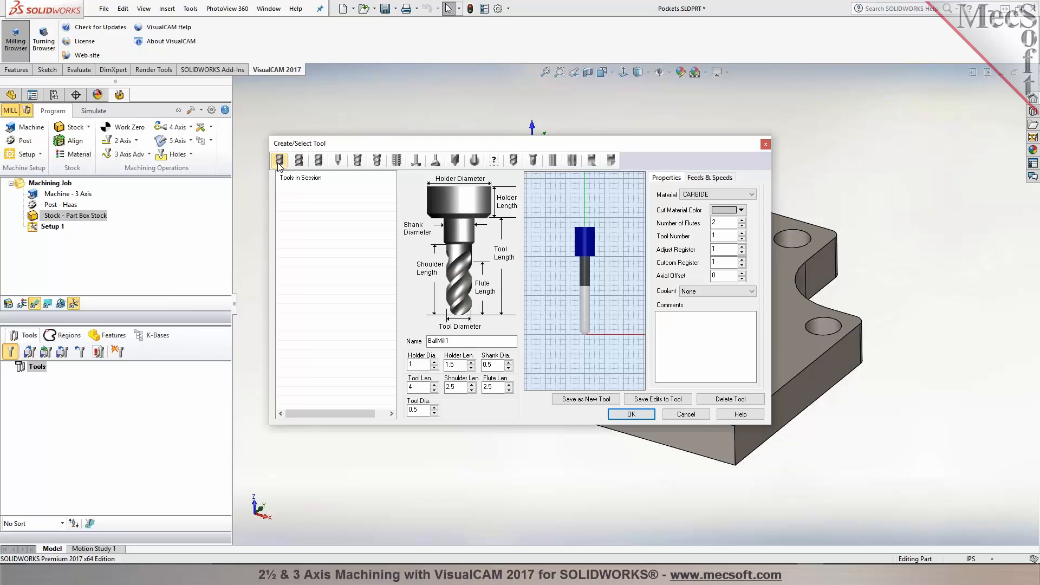
pyautogui.click(279, 161)
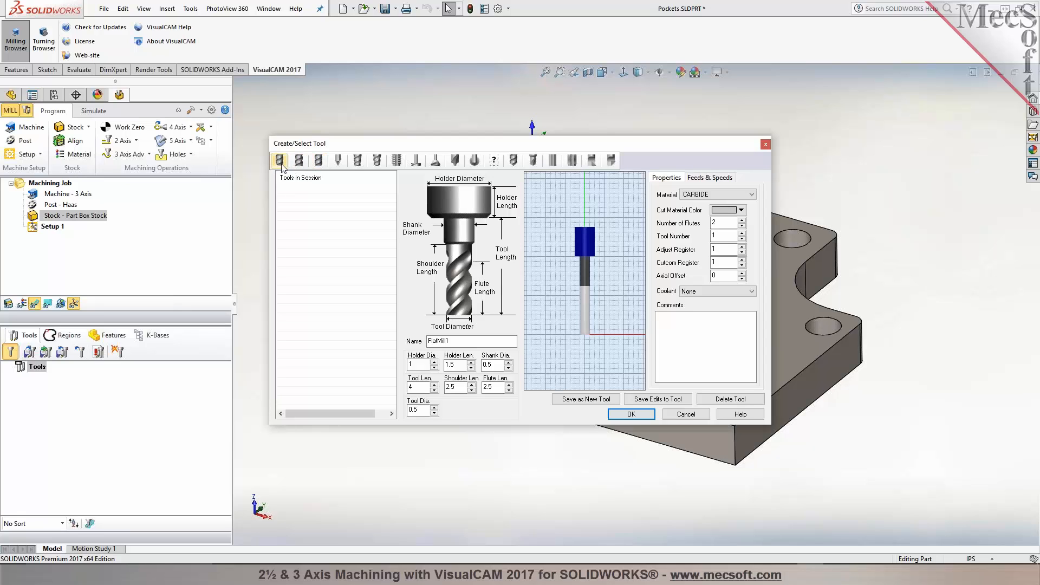
pyautogui.click(318, 161)
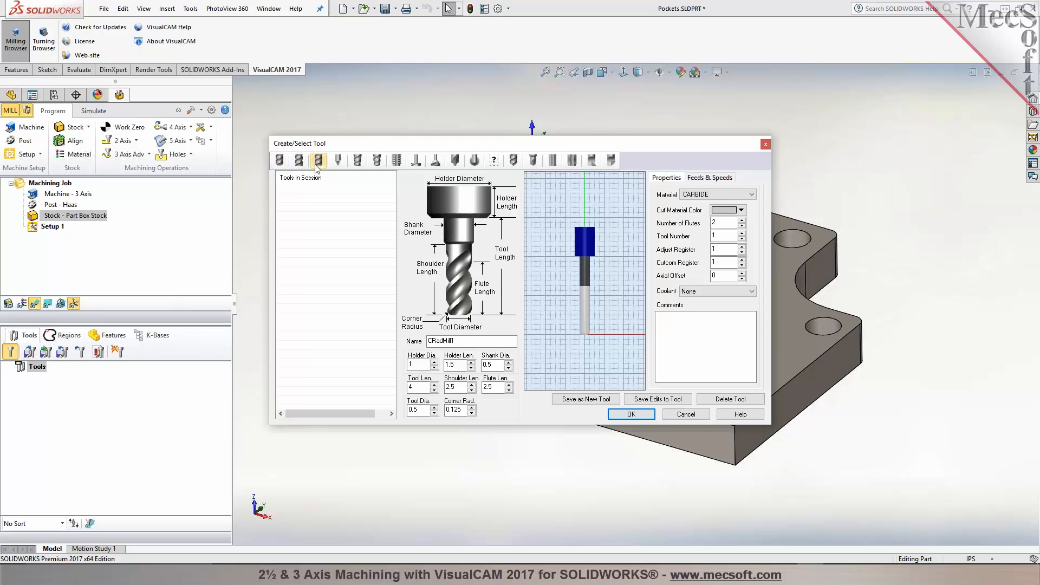
pyautogui.click(338, 161)
pyautogui.click(357, 161)
pyautogui.click(378, 162)
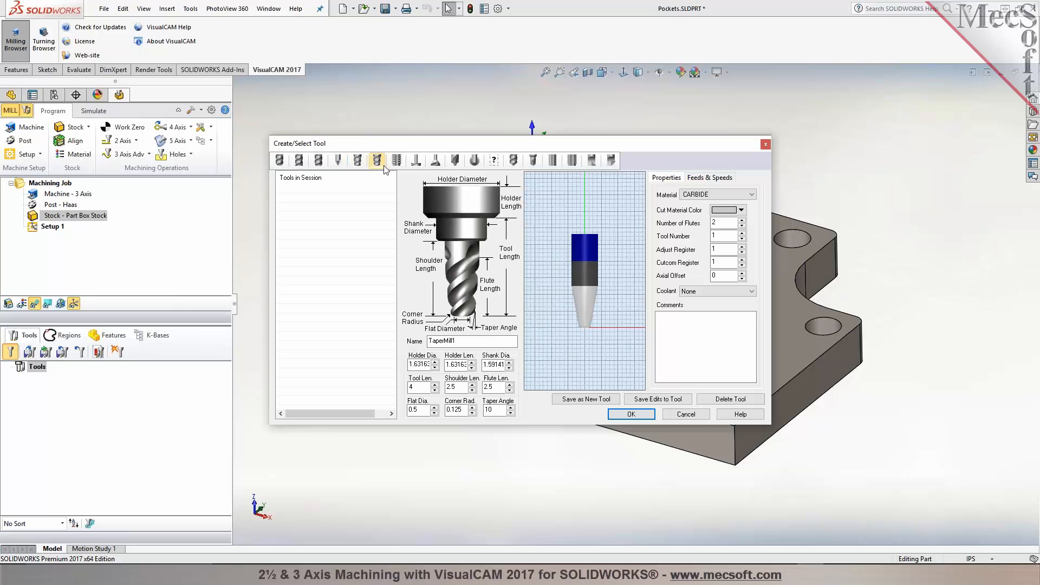
pyautogui.click(397, 161)
pyautogui.click(416, 161)
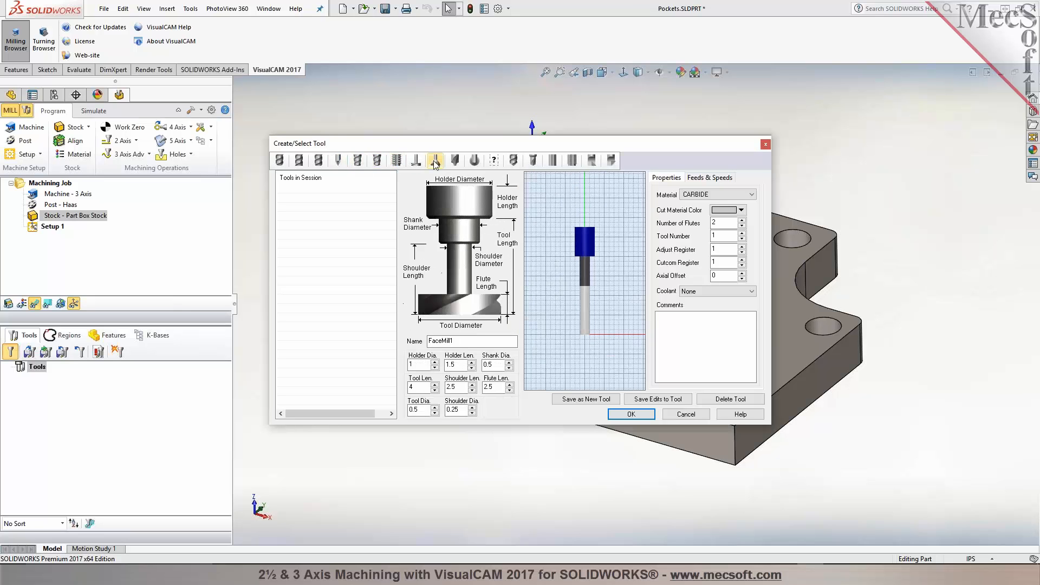
pyautogui.click(436, 161)
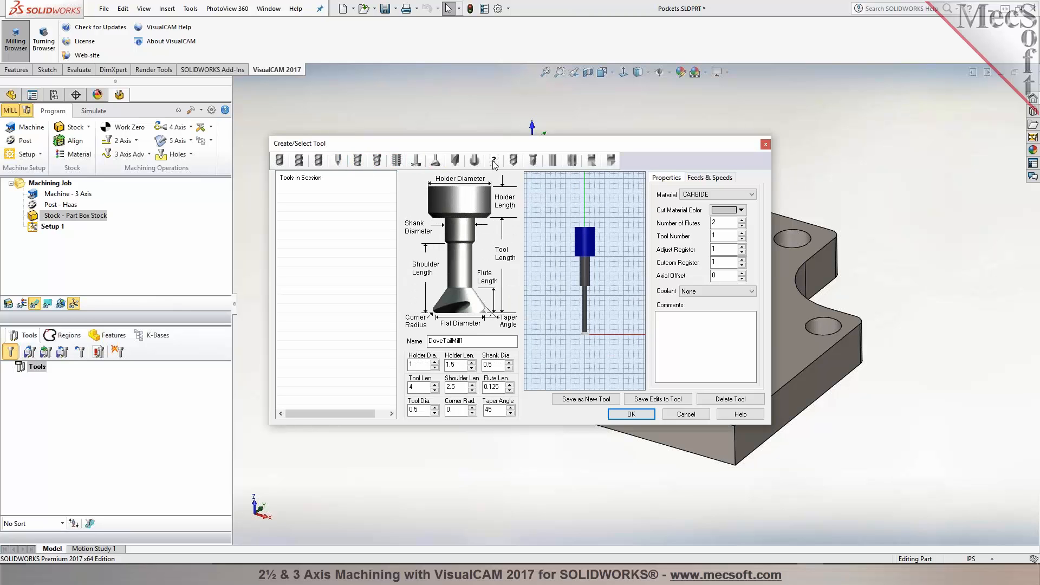
pyautogui.click(711, 179)
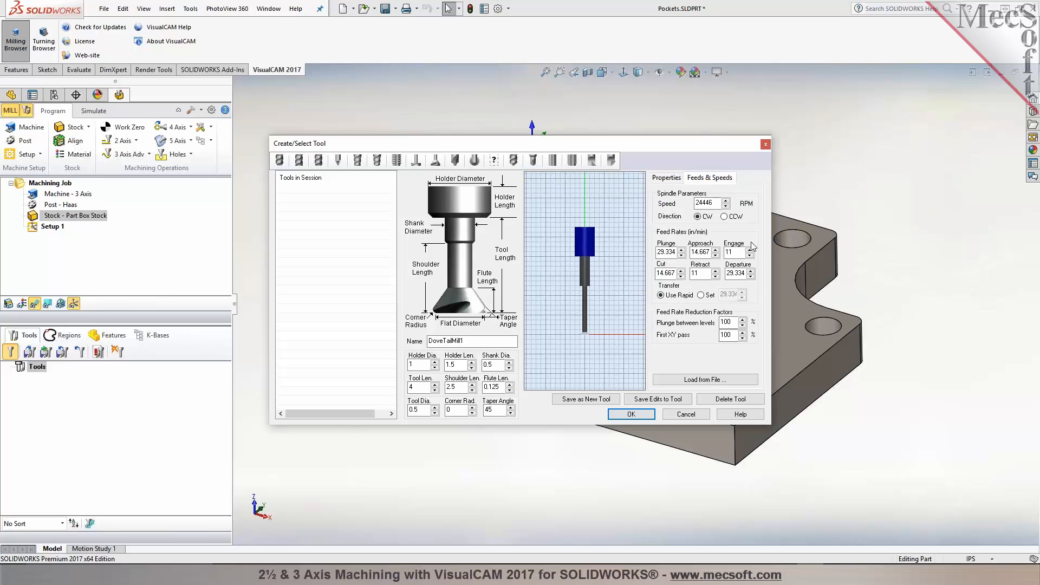
pyautogui.click(706, 382)
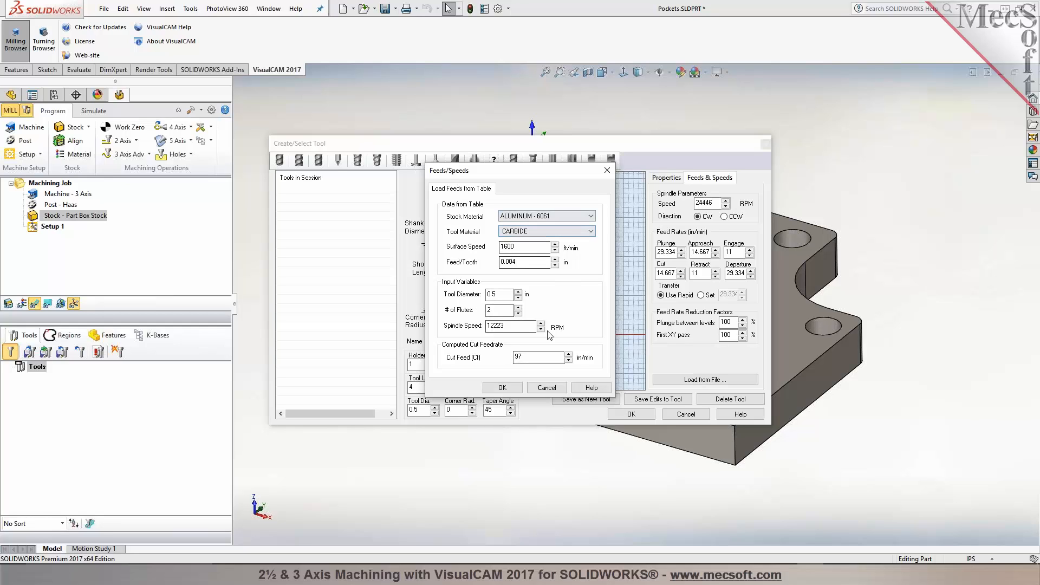
pyautogui.click(552, 389)
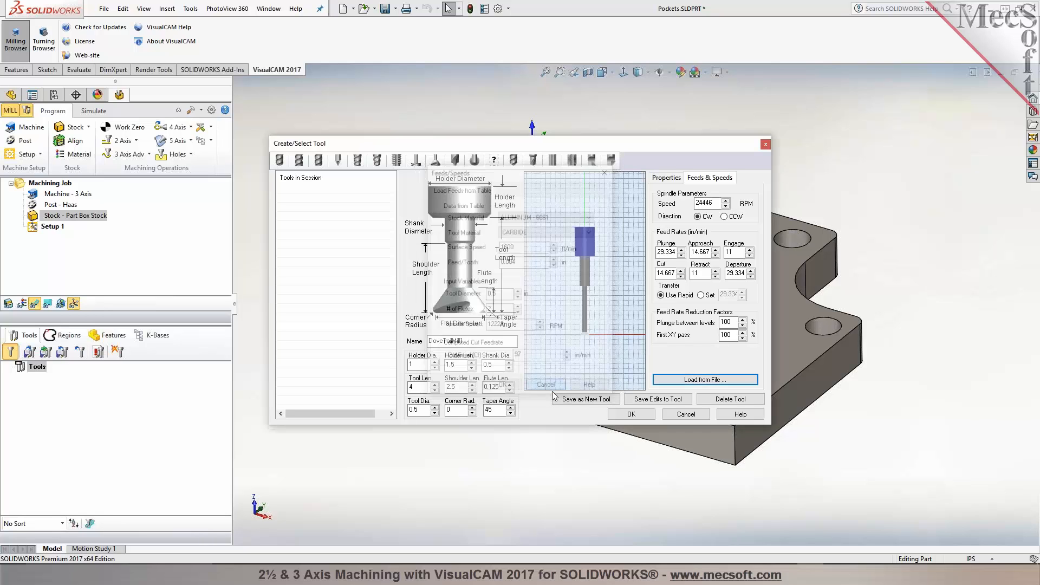
pyautogui.click(686, 414)
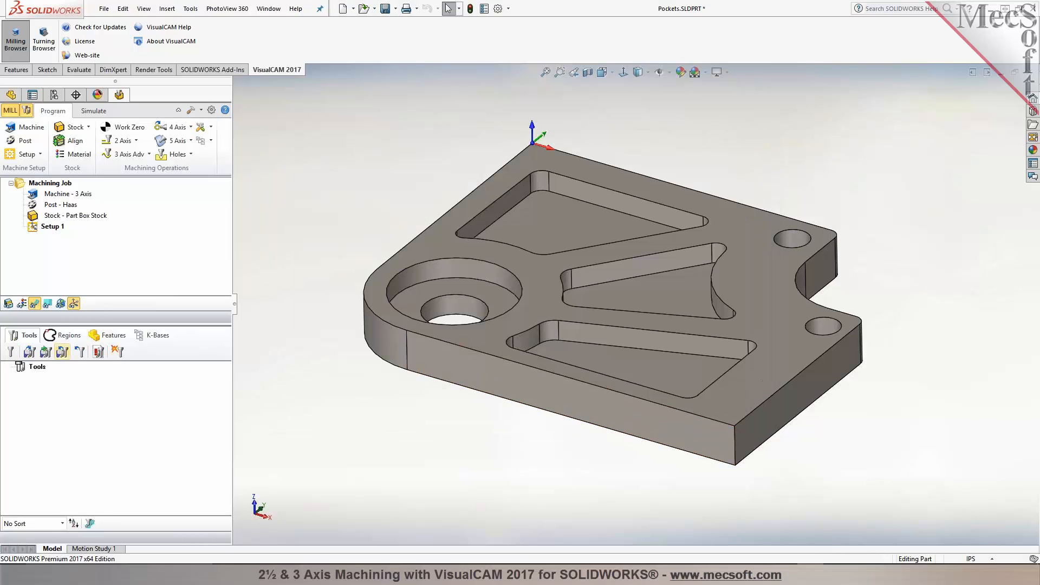
# Step: Load the tool library Tools-Inch.vkb from the VisualCAM 2017 for SolidWorks Data folder
pyautogui.click(30, 351)
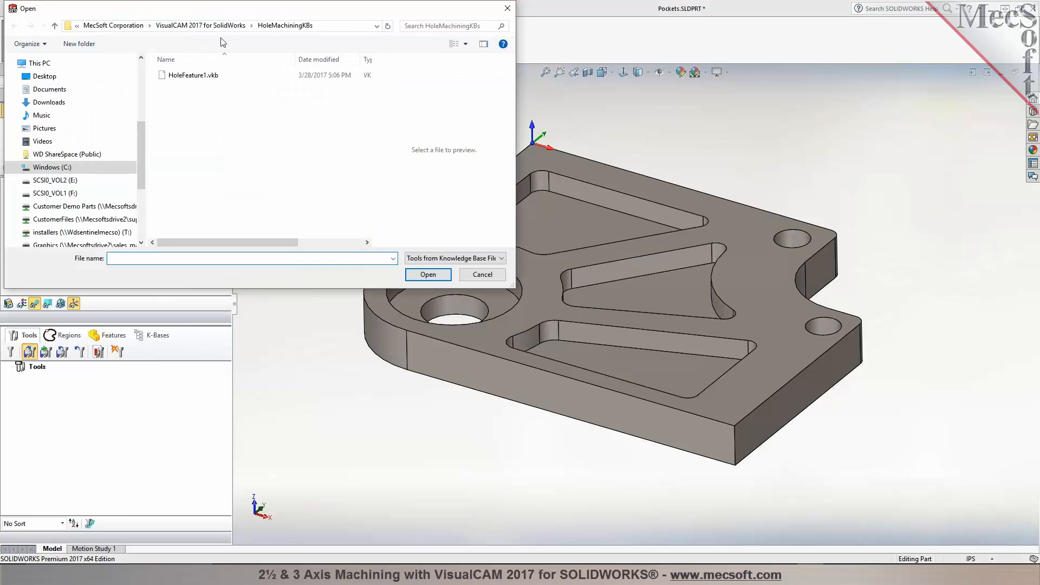
pyautogui.click(206, 27)
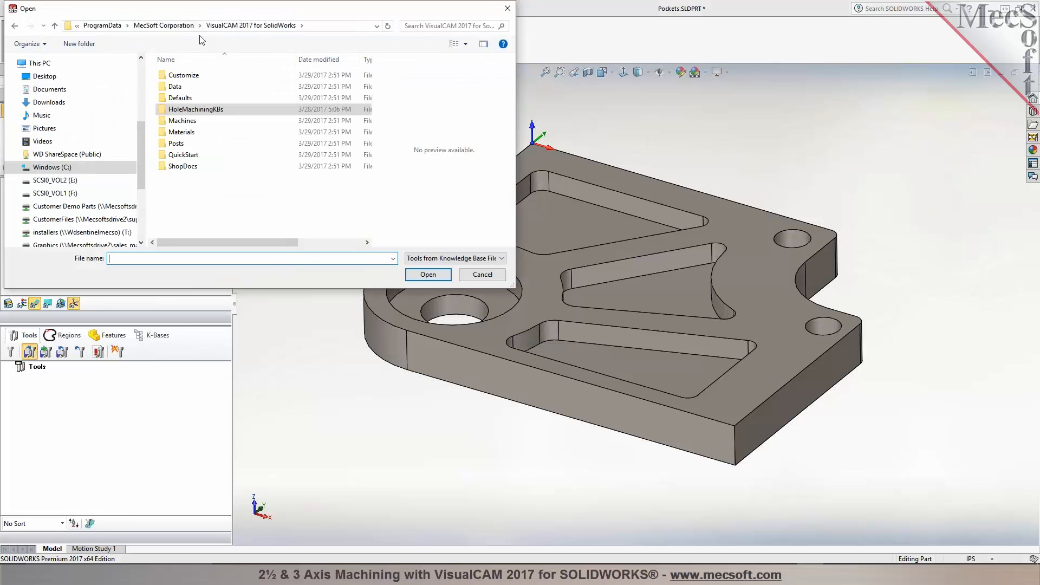
pyautogui.doubleClick(181, 88)
pyautogui.click(190, 76)
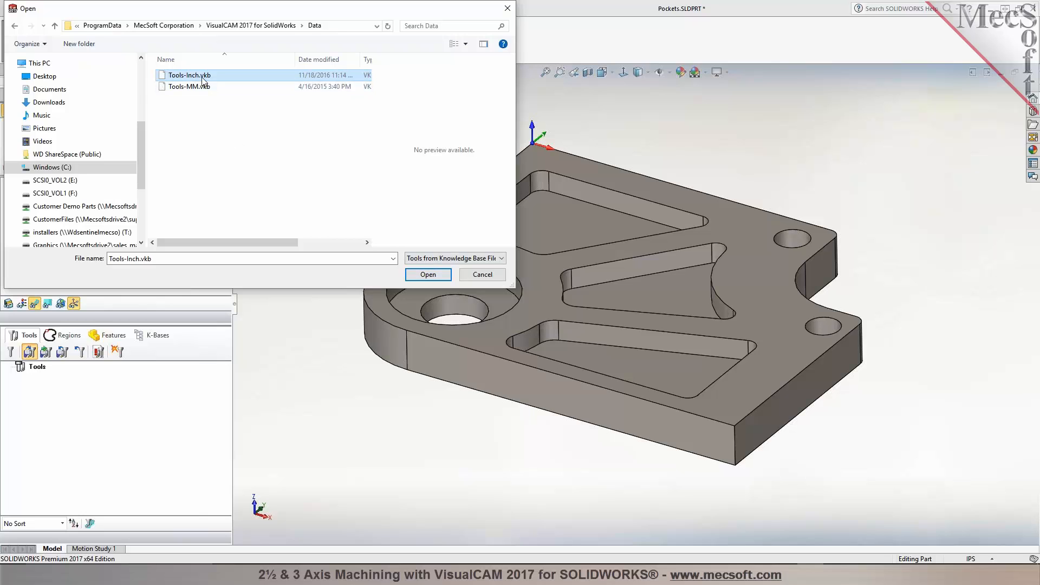
pyautogui.click(425, 275)
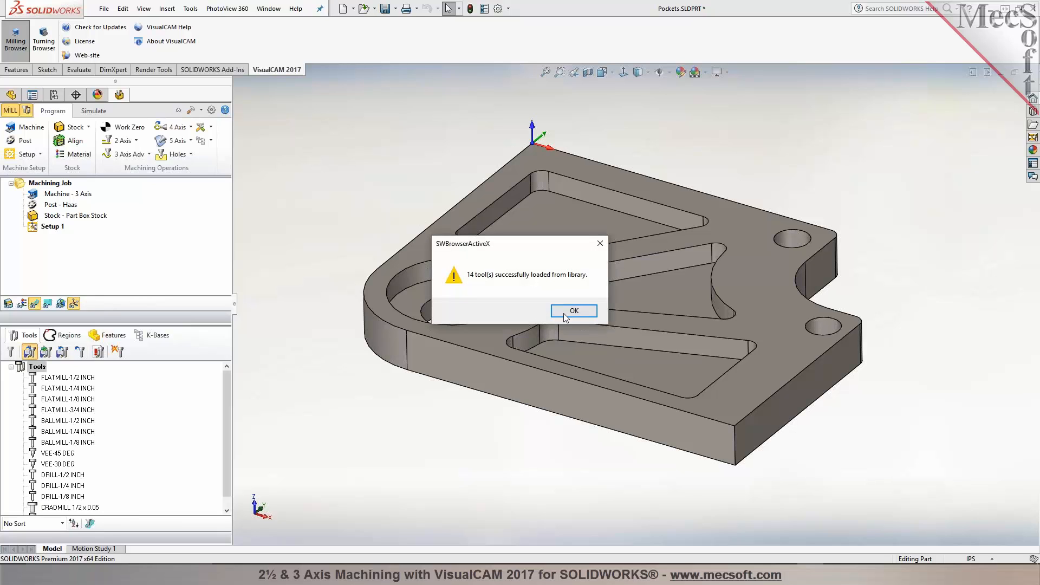
pyautogui.click(568, 313)
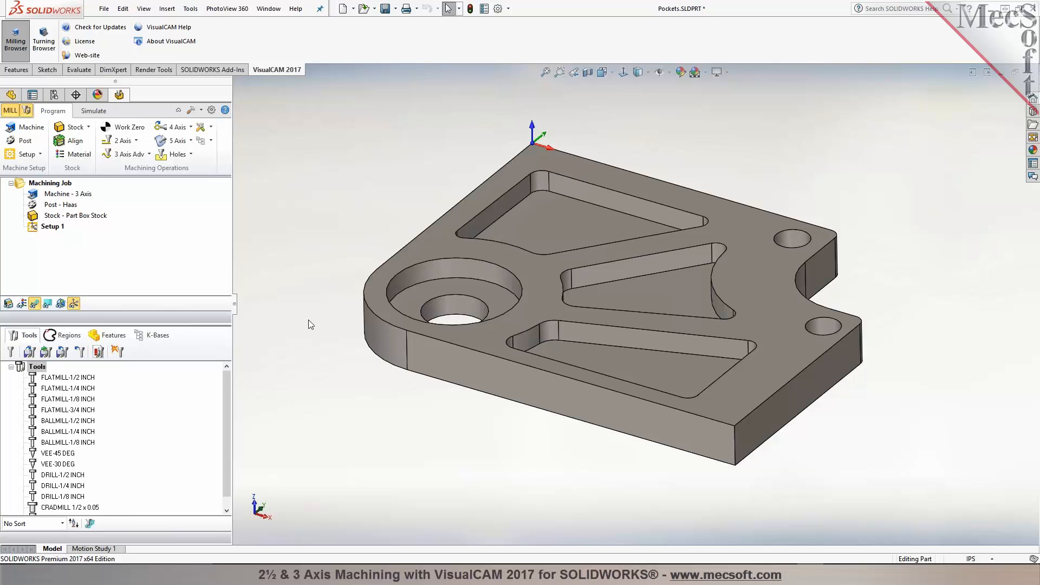
# Step: Review the loaded tools by type in the Create/Select Tool dialog and close it
pyautogui.click(10, 352)
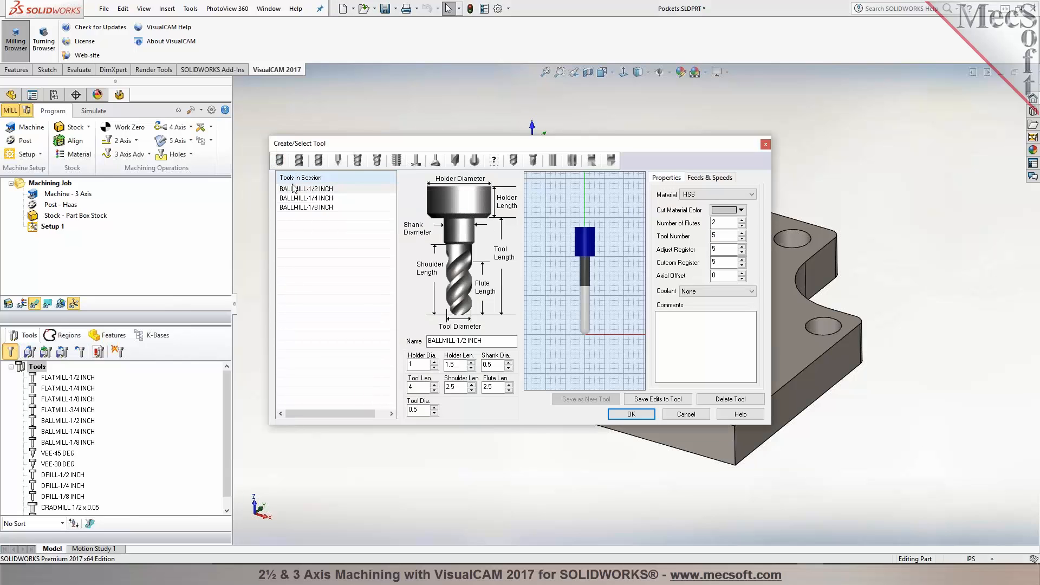
pyautogui.click(299, 162)
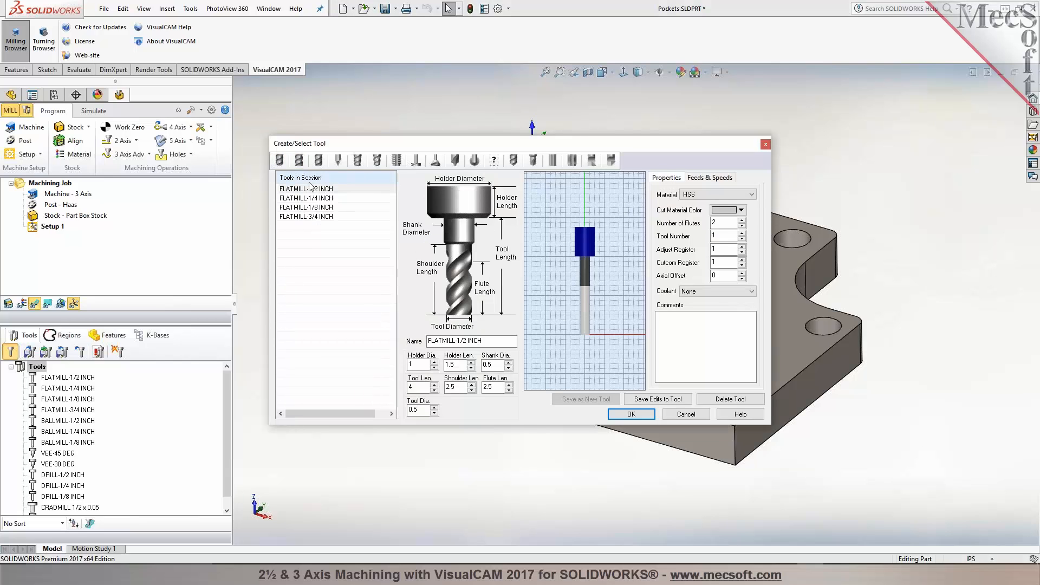
pyautogui.click(319, 160)
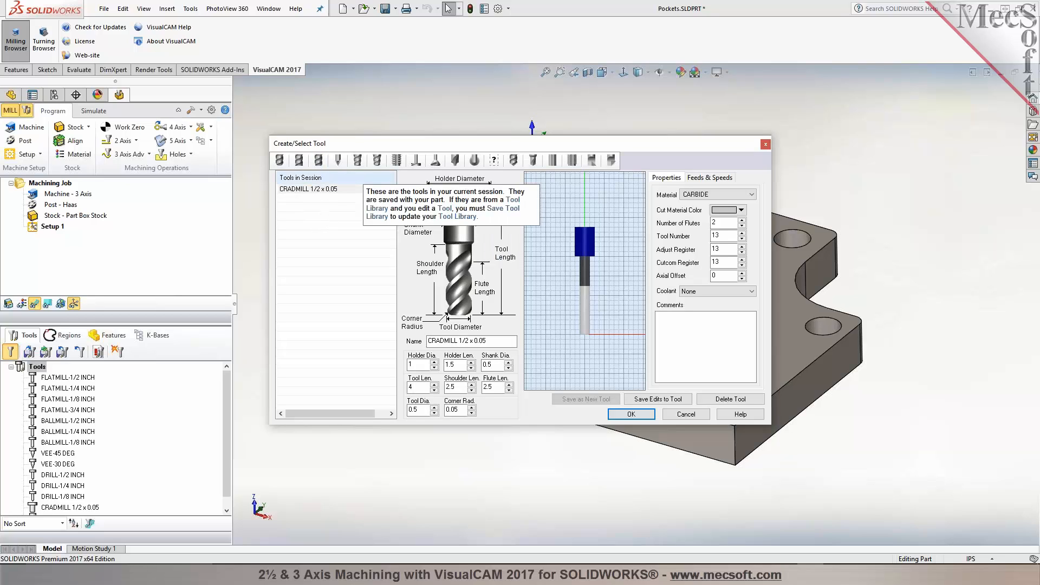
pyautogui.click(337, 160)
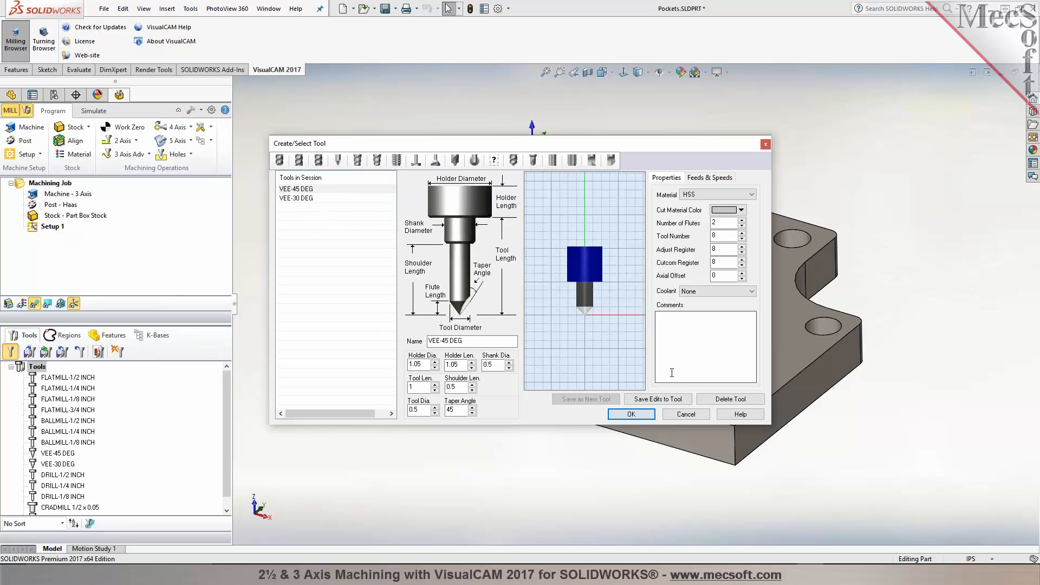
pyautogui.click(691, 415)
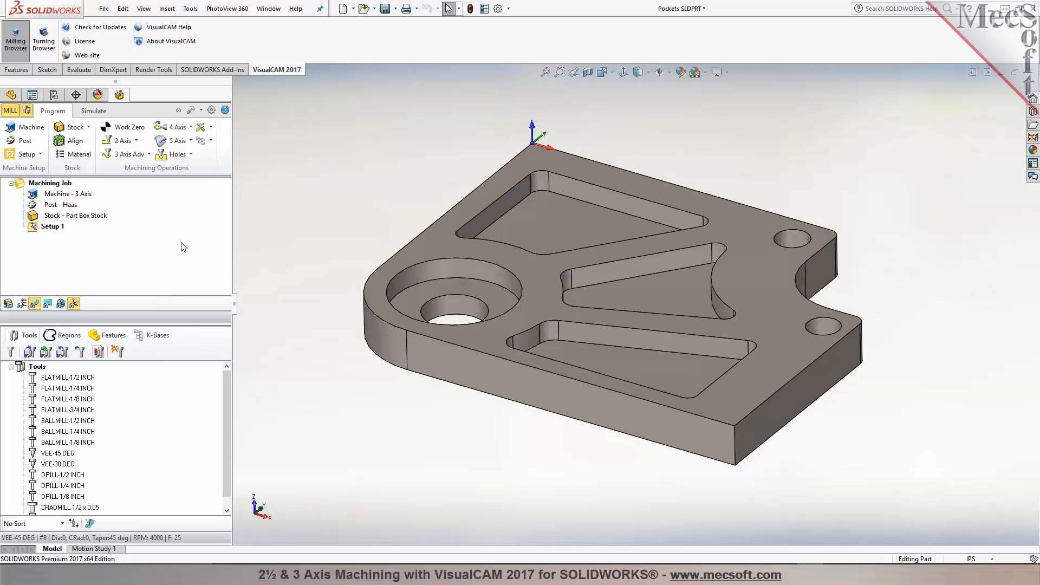
# Step: Set the work zero to the stock box's highest Z face at the South West corner
pyautogui.click(130, 128)
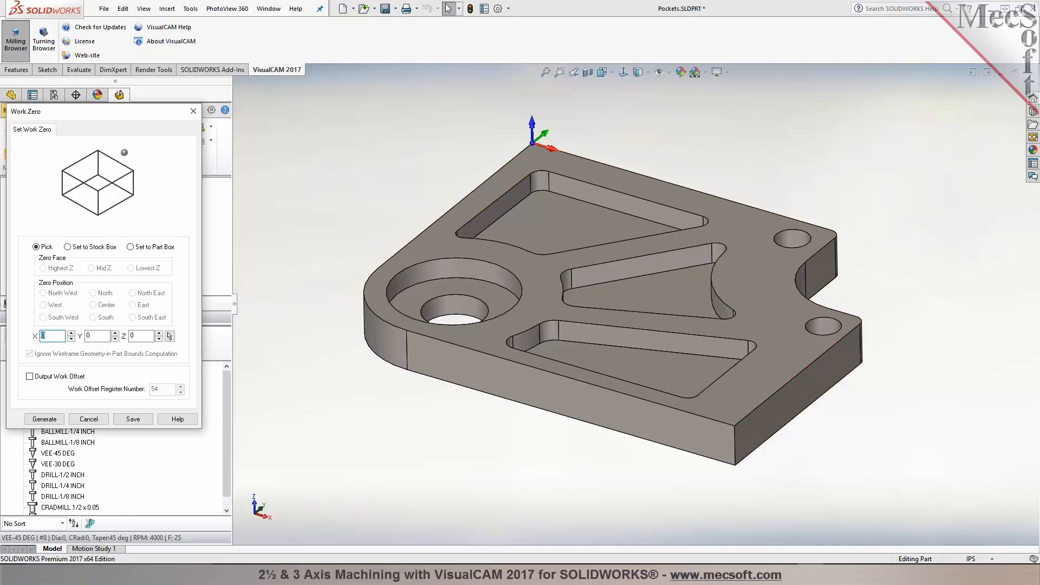
pyautogui.click(105, 250)
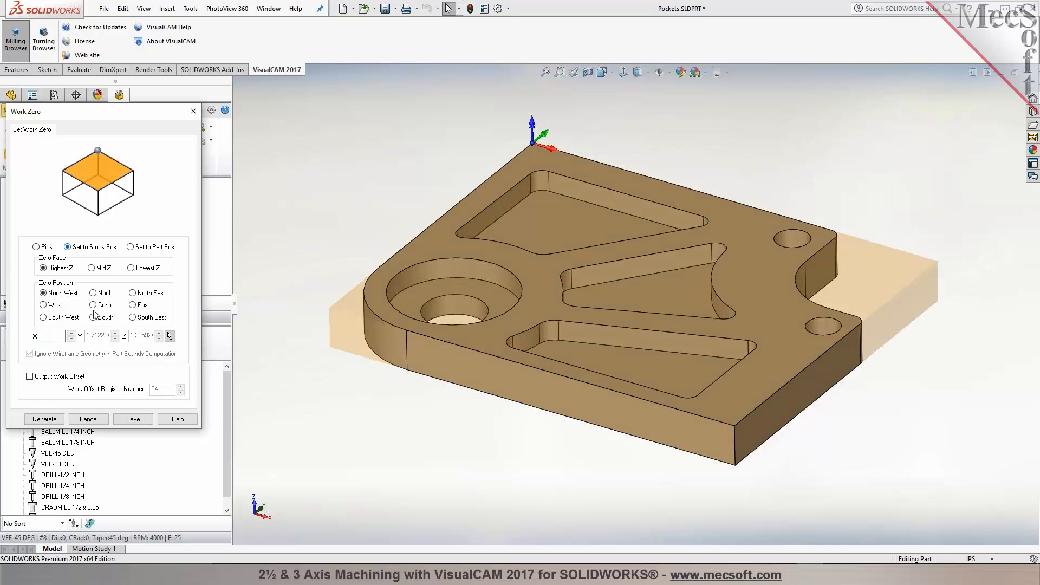
pyautogui.click(43, 317)
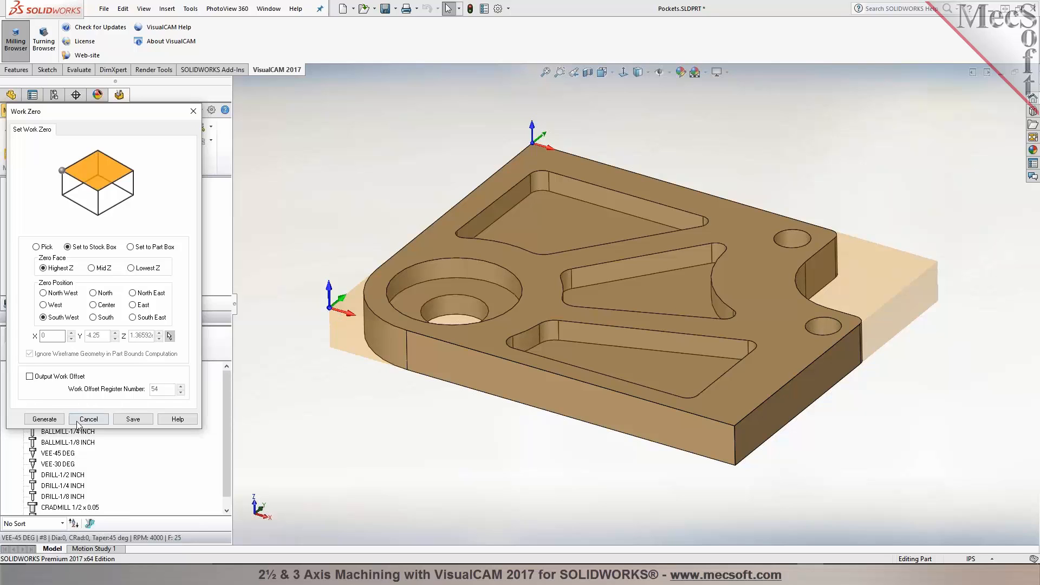
pyautogui.click(44, 419)
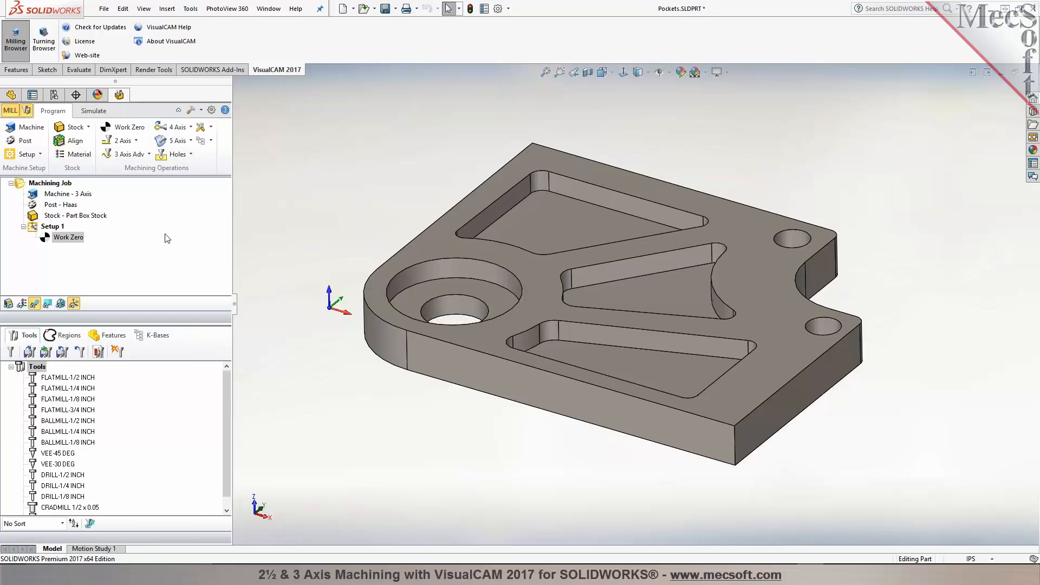
pyautogui.click(136, 142)
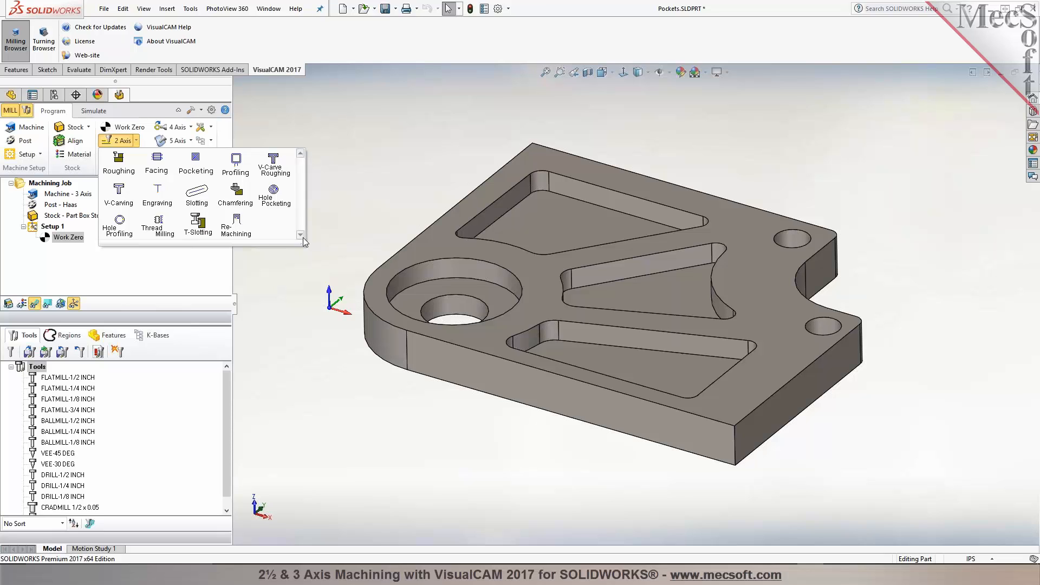
pyautogui.click(216, 347)
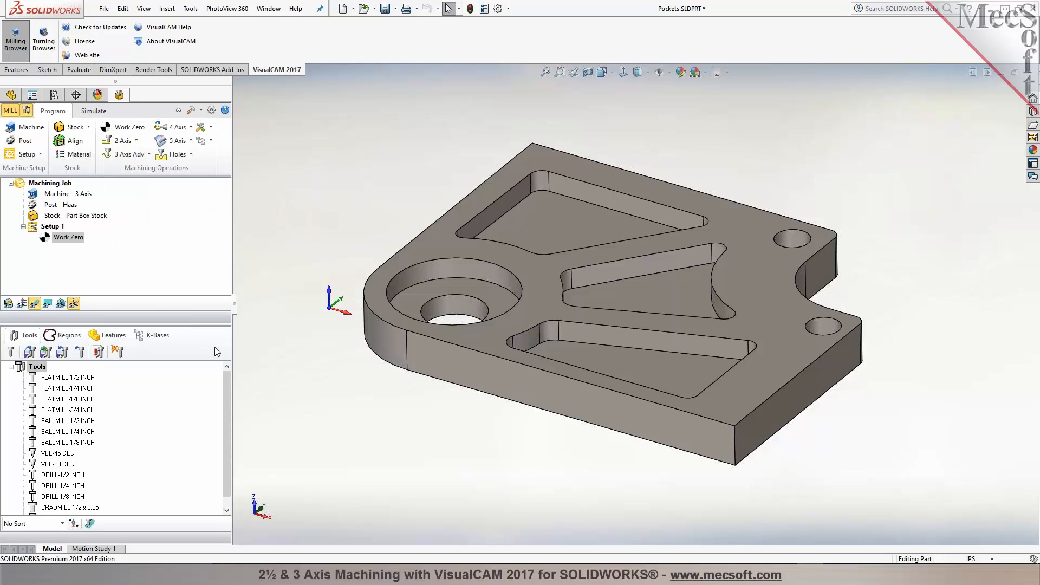
# Step: Review the flat end mills and ball end mills in the Create/Select Tool dialog, then close it
pyautogui.click(15, 356)
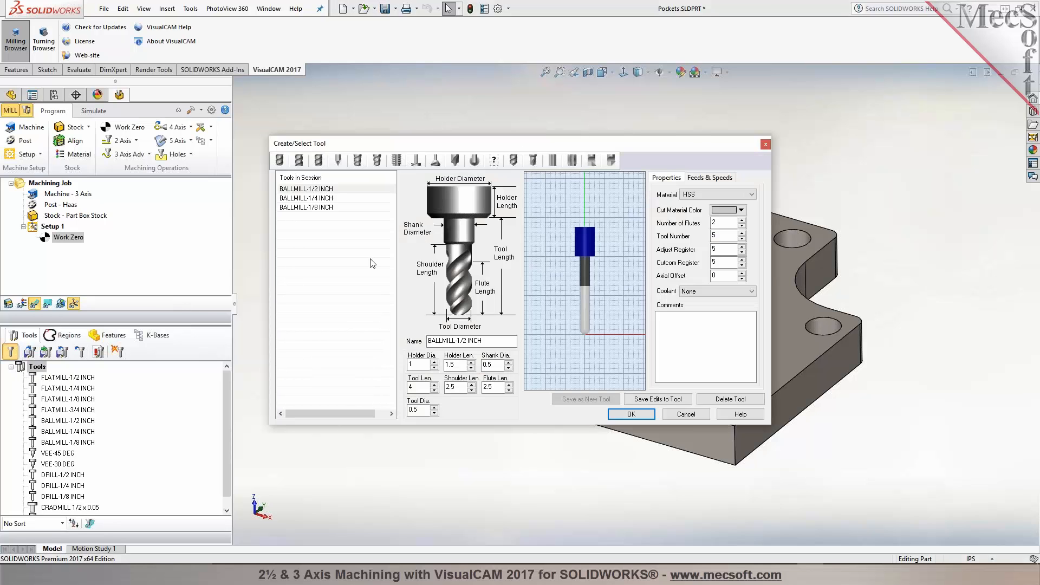
pyautogui.click(299, 162)
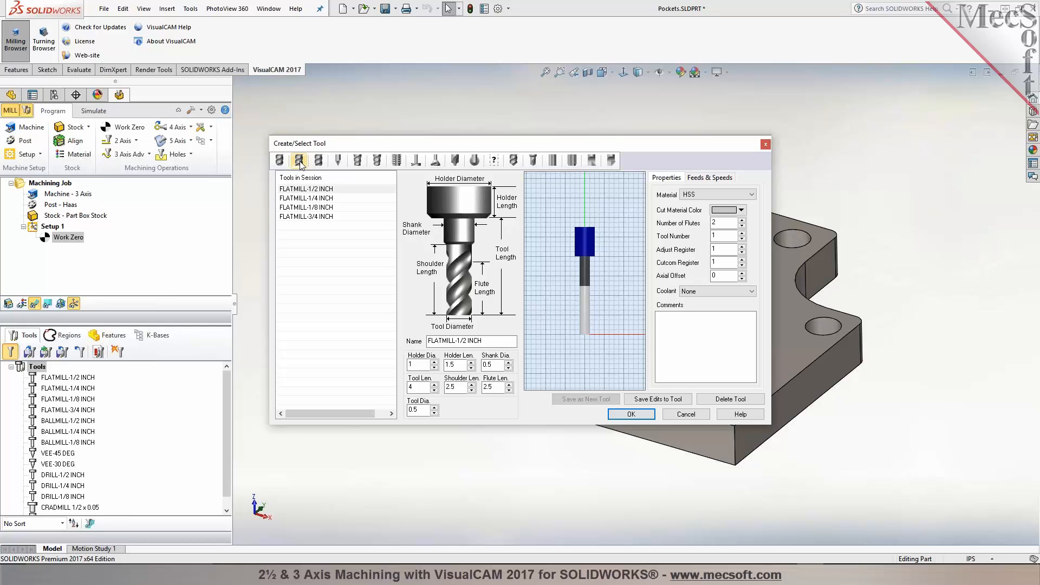
pyautogui.click(313, 191)
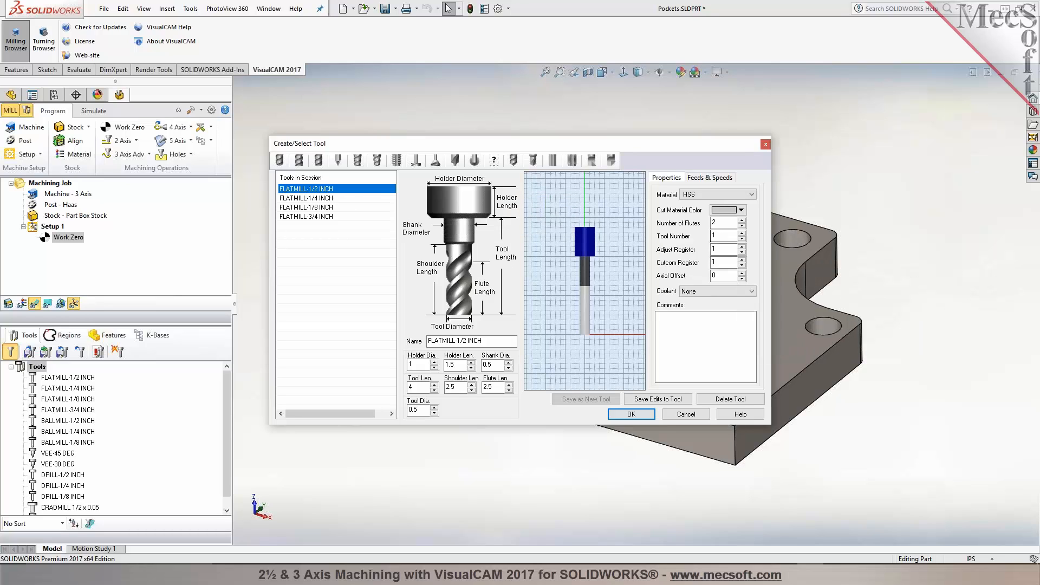
pyautogui.click(316, 198)
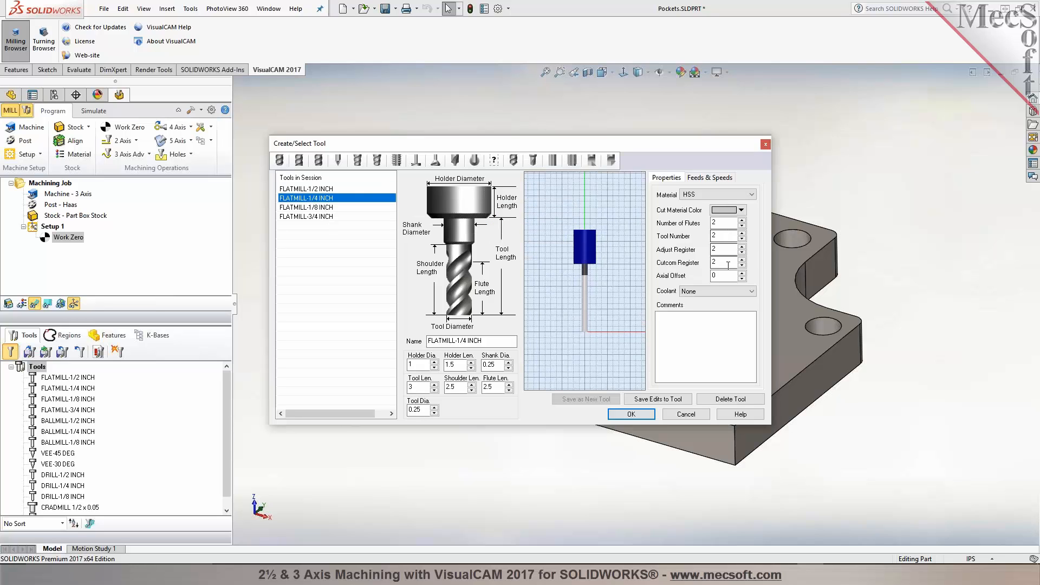
pyautogui.click(317, 207)
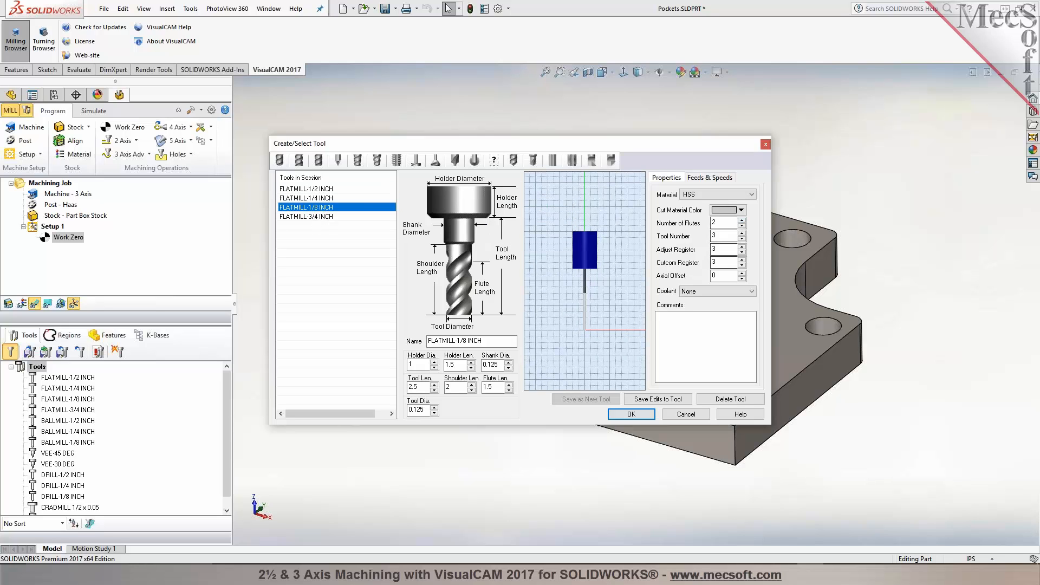
pyautogui.click(320, 216)
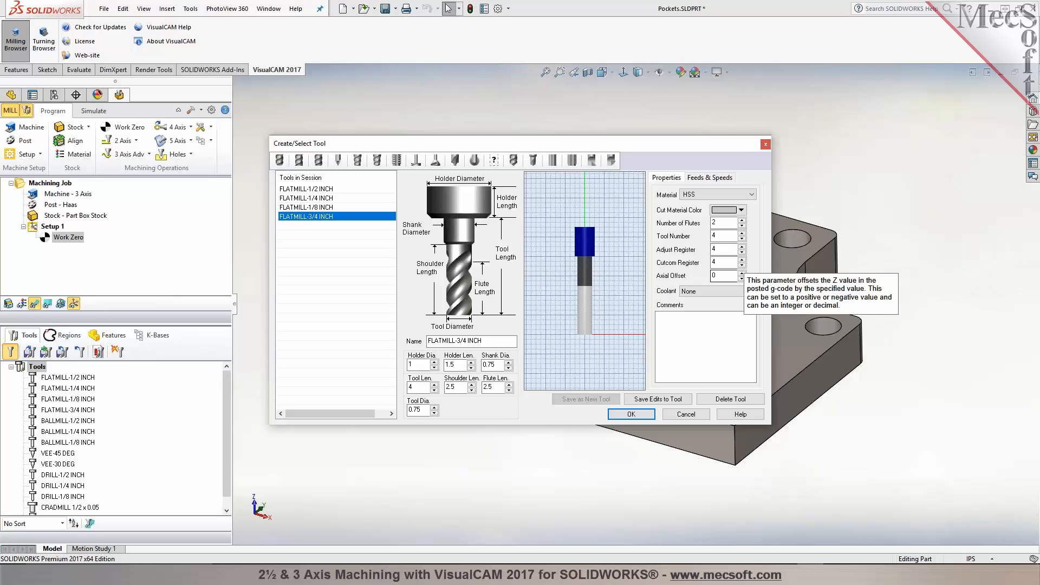
pyautogui.click(279, 160)
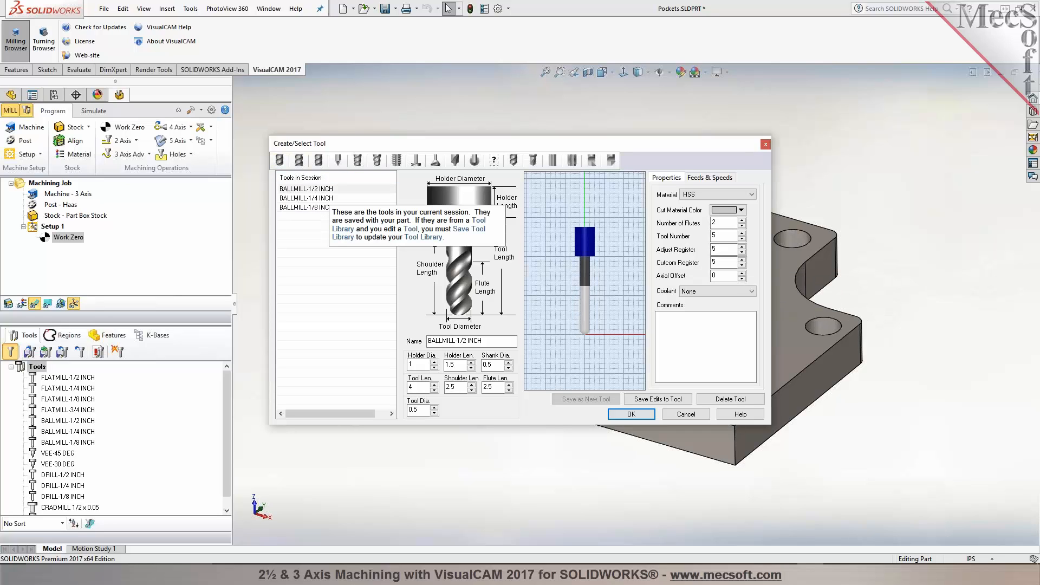
pyautogui.click(317, 209)
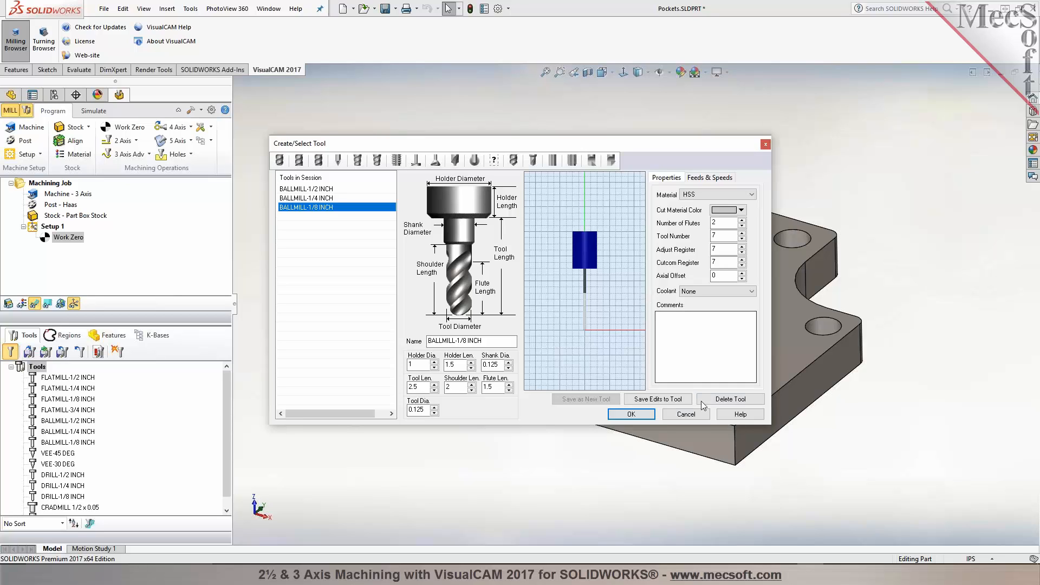
pyautogui.click(630, 414)
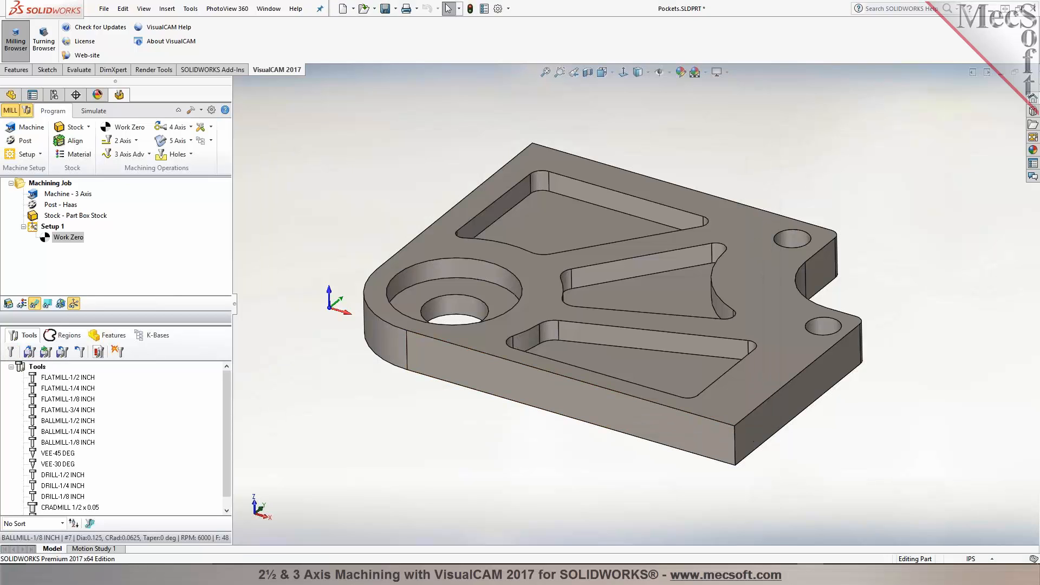
# Step: View the cutting tools information table for the loaded tools and close it
pyautogui.click(67, 378)
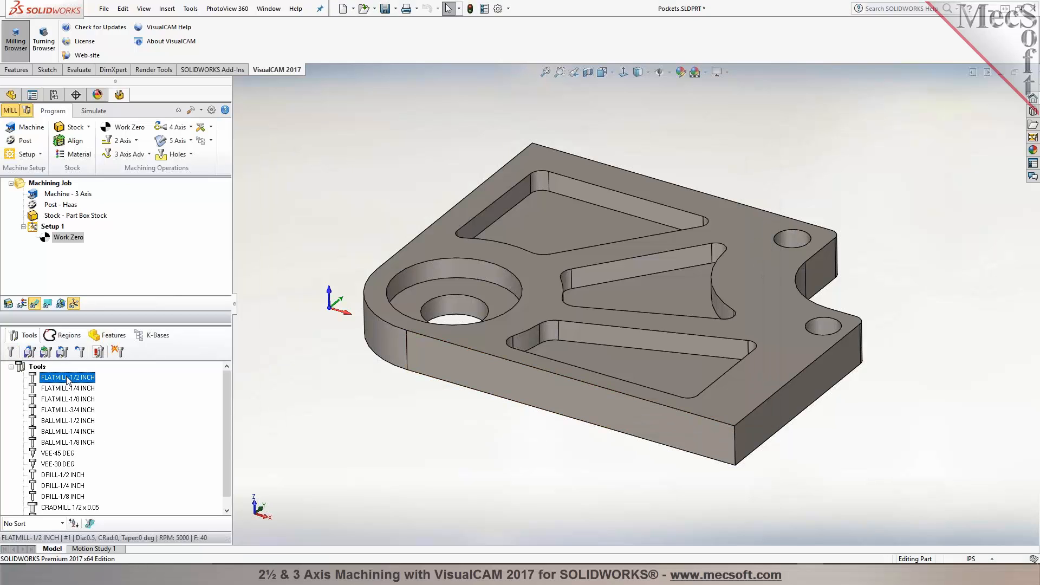
pyautogui.click(97, 353)
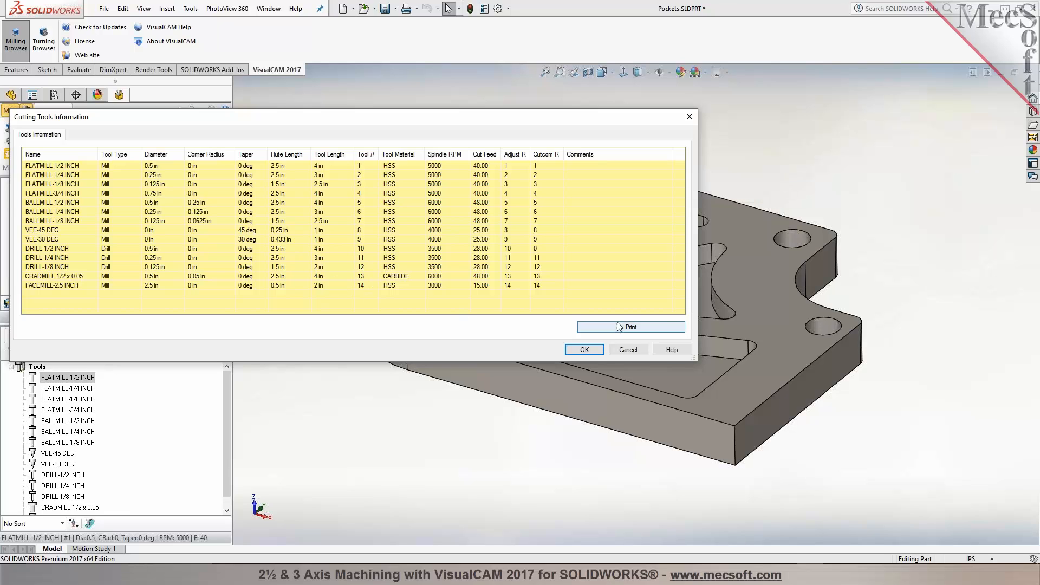
pyautogui.click(627, 350)
# Step: Try sorting the tool list by tool number, then restore the No Sort order
pyautogui.click(64, 525)
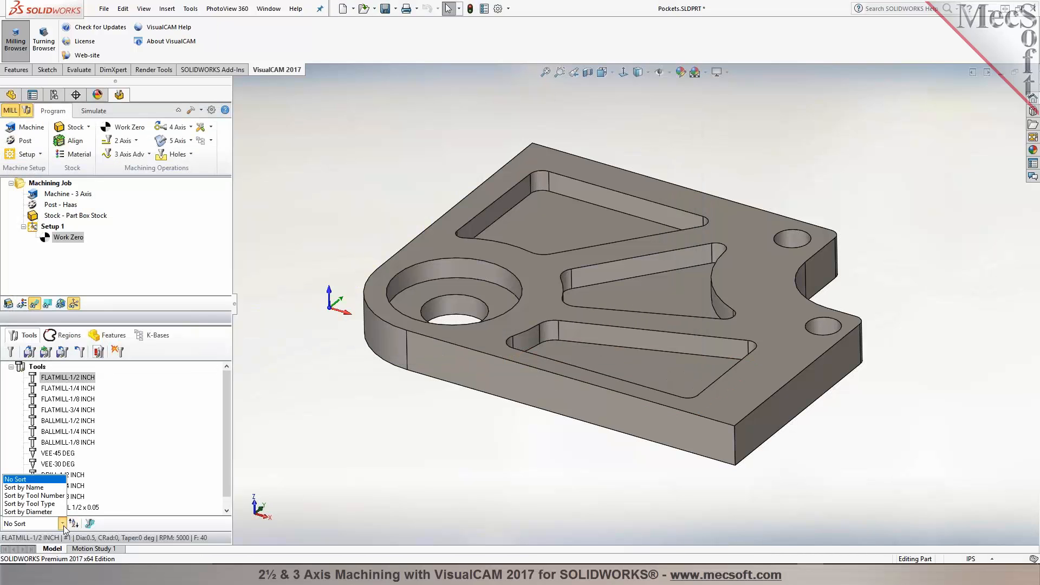
pyautogui.click(45, 496)
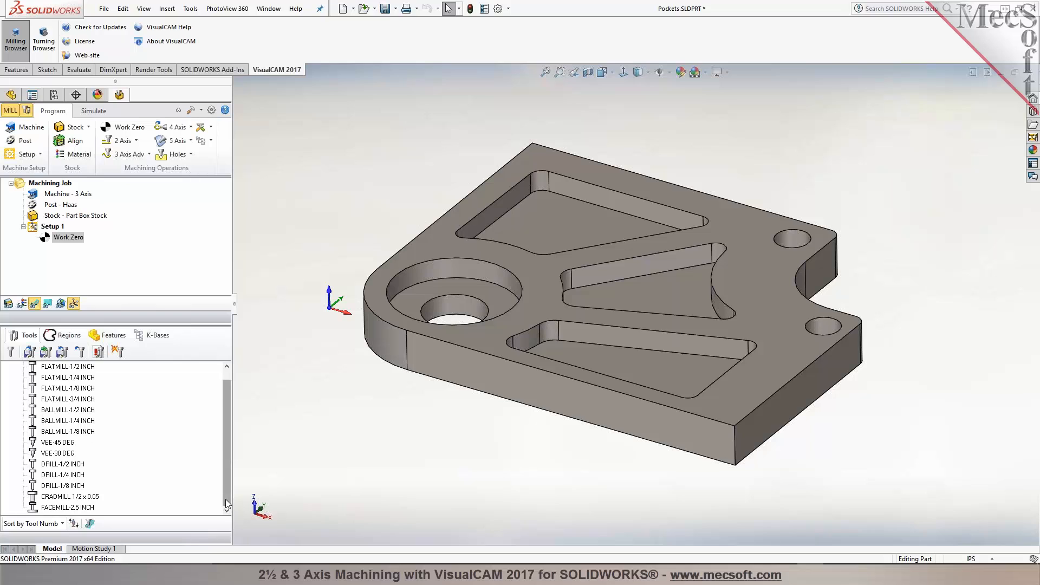
pyautogui.moveTo(226, 499); pyautogui.dragTo(234, 465)
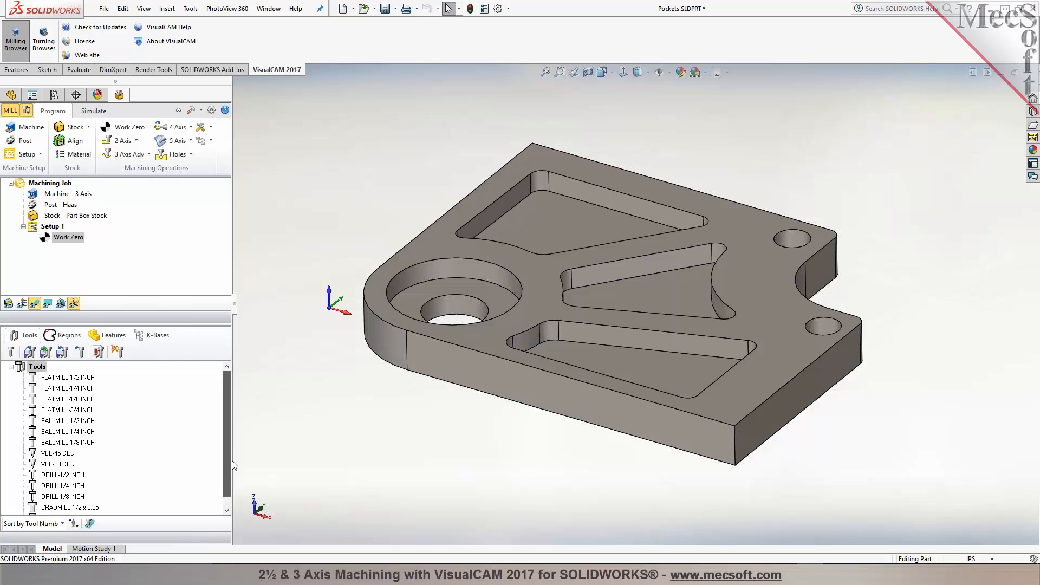
pyautogui.click(62, 523)
pyautogui.click(54, 478)
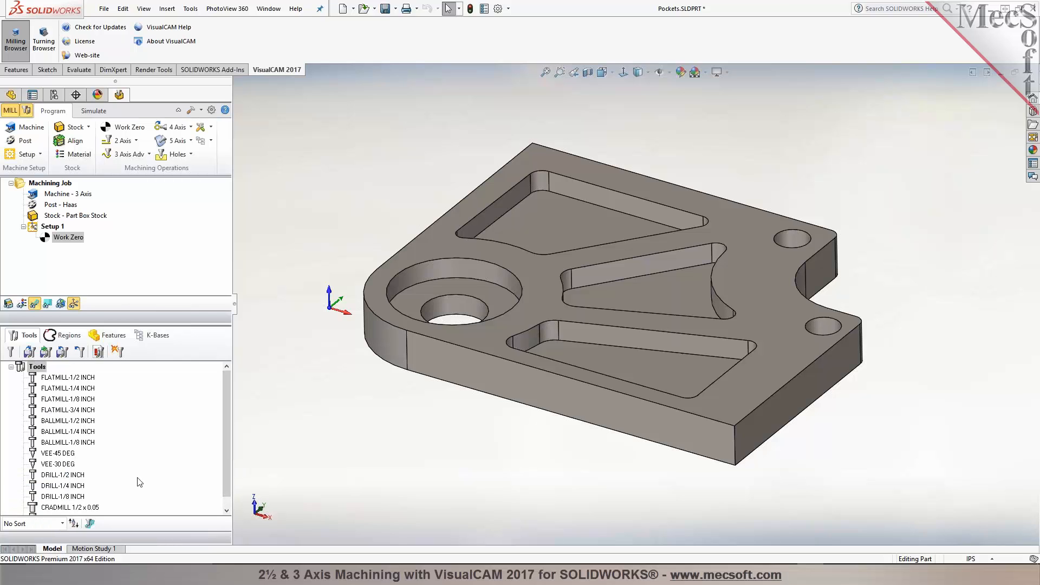
# Step: Start a 2½ Axis Pocketing operation and select the edge loops of the three pockets and the large circular counterbore as part regions
pyautogui.click(138, 141)
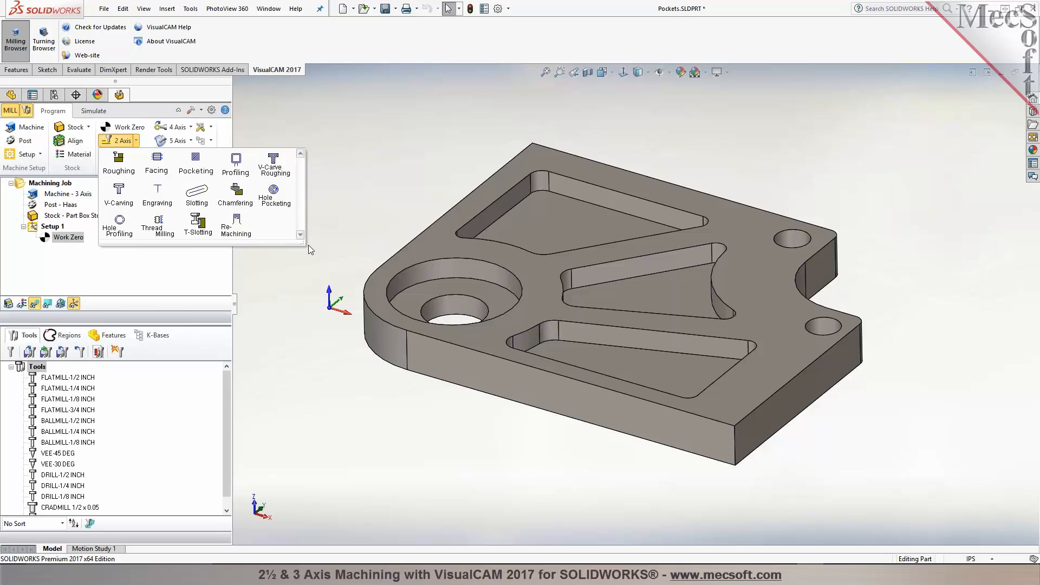
pyautogui.click(212, 175)
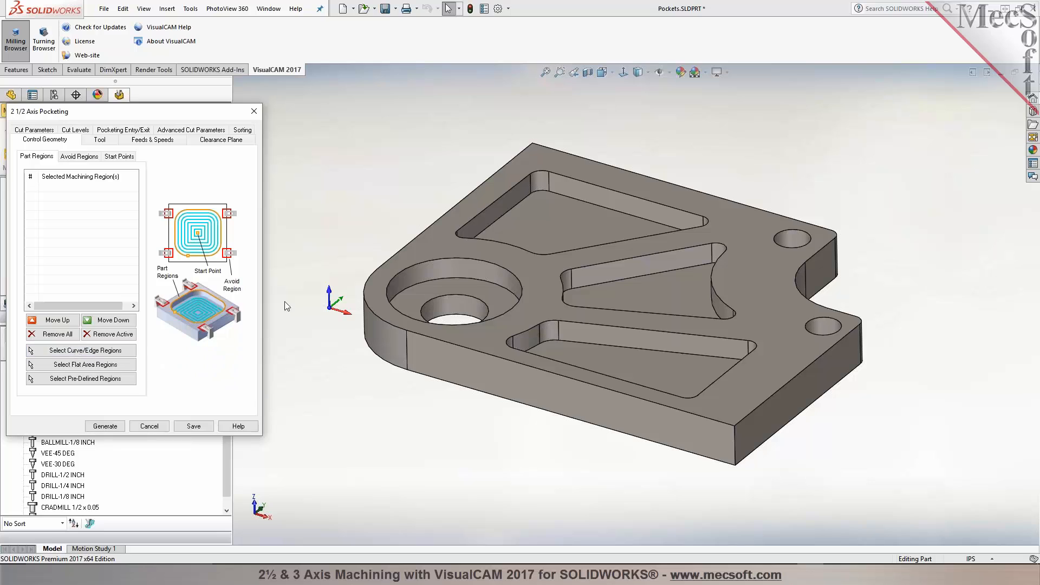
pyautogui.click(75, 351)
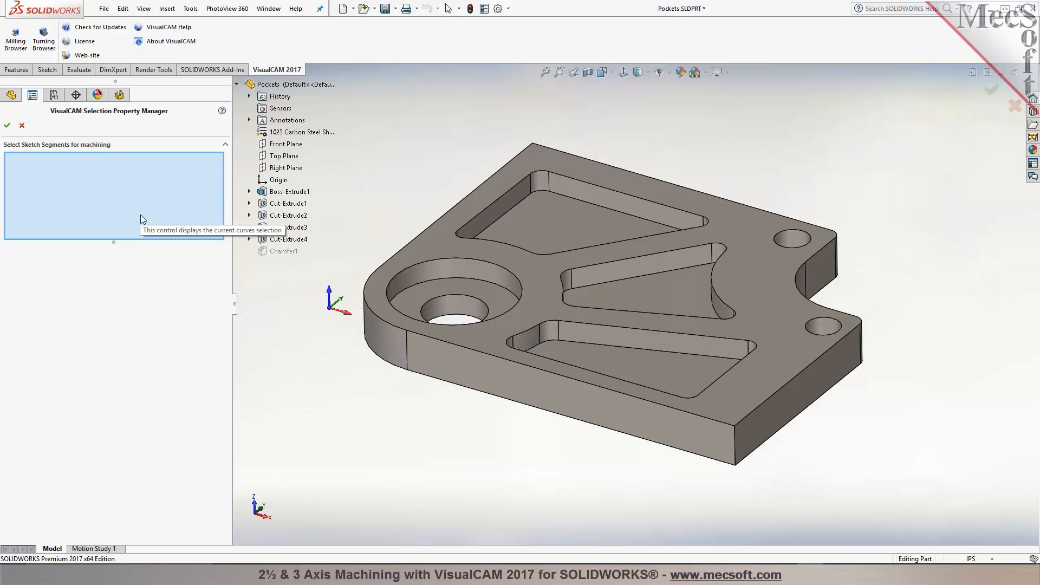
pyautogui.rightClick(488, 209)
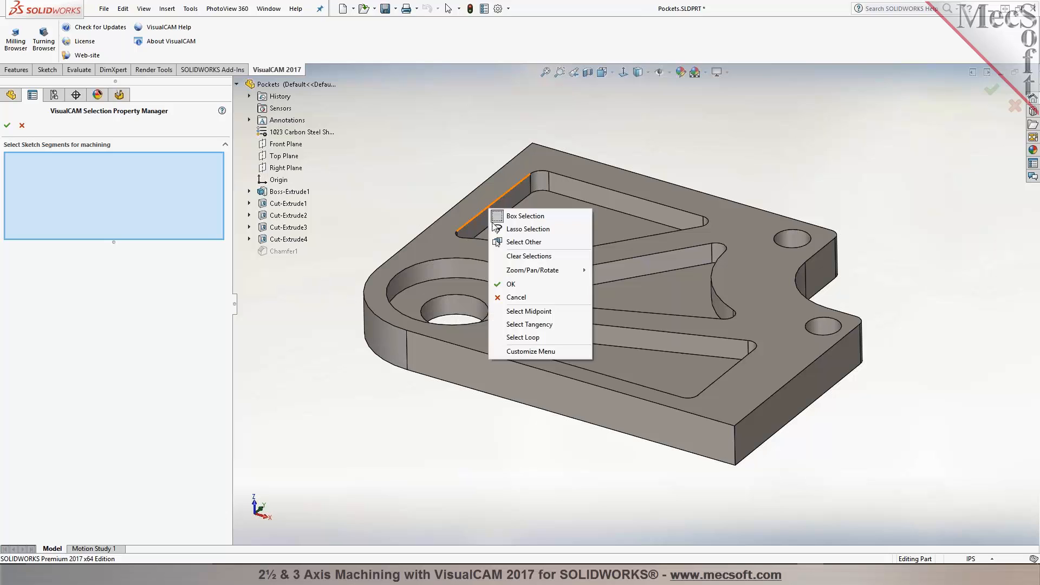
pyautogui.click(547, 323)
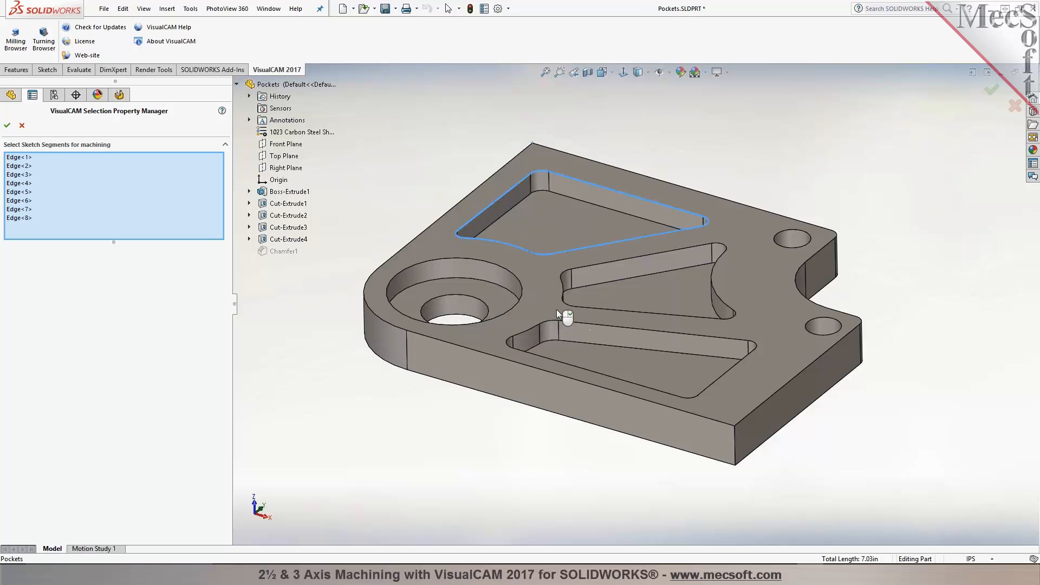
pyautogui.rightClick(586, 267)
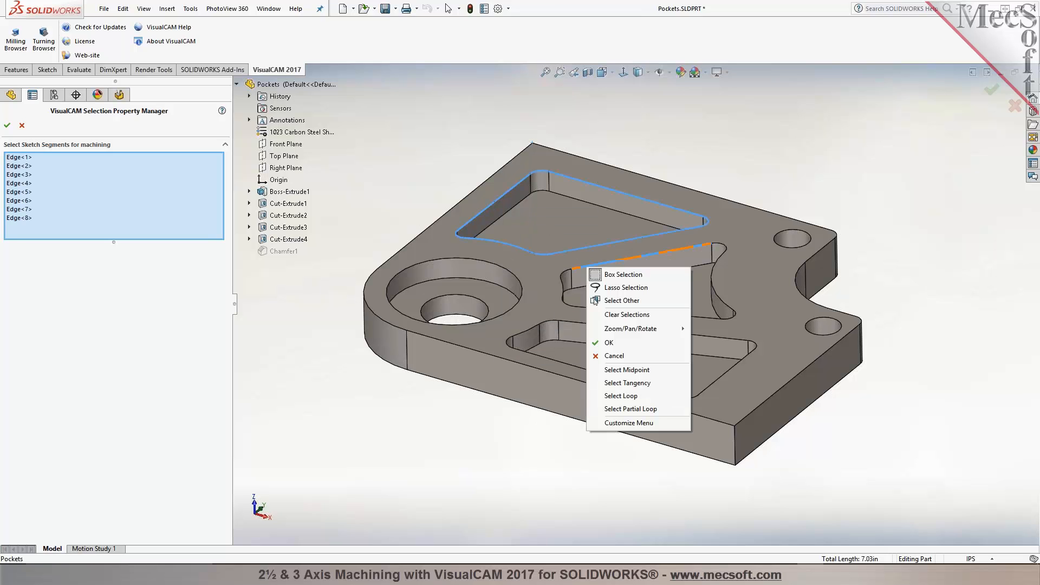
pyautogui.click(624, 385)
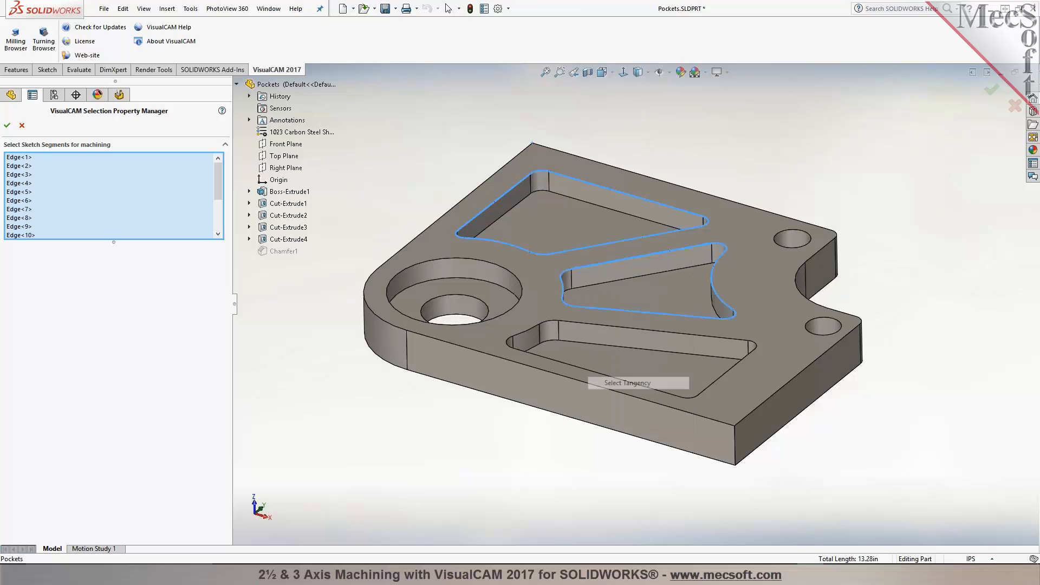
pyautogui.rightClick(571, 320)
pyautogui.click(611, 437)
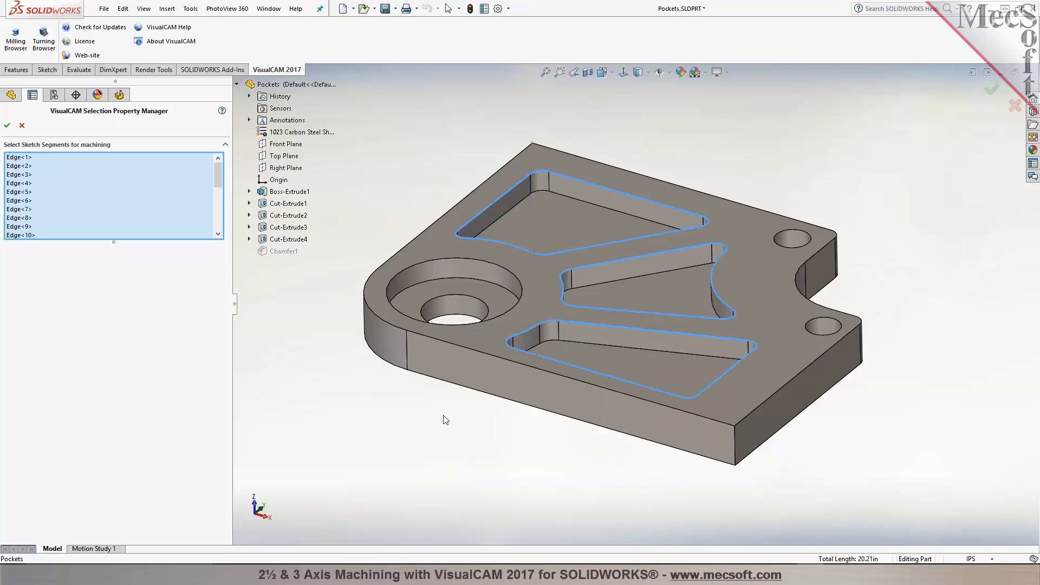
pyautogui.click(424, 262)
pyautogui.click(7, 125)
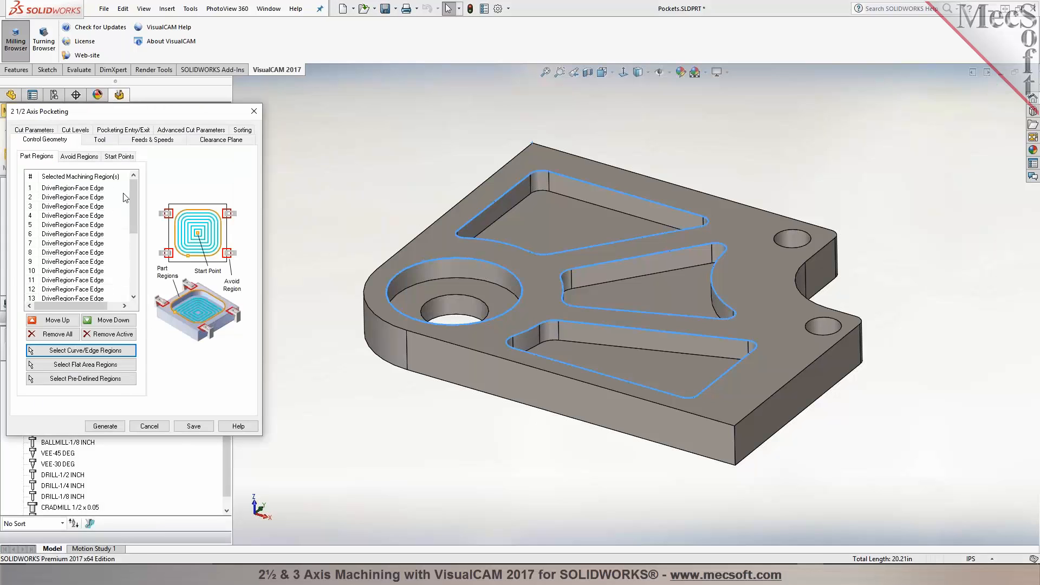
# Step: Review the Tool, Feeds & Speeds and Clearance Plane settings of the pocketing operation
pyautogui.moveTo(134, 207)
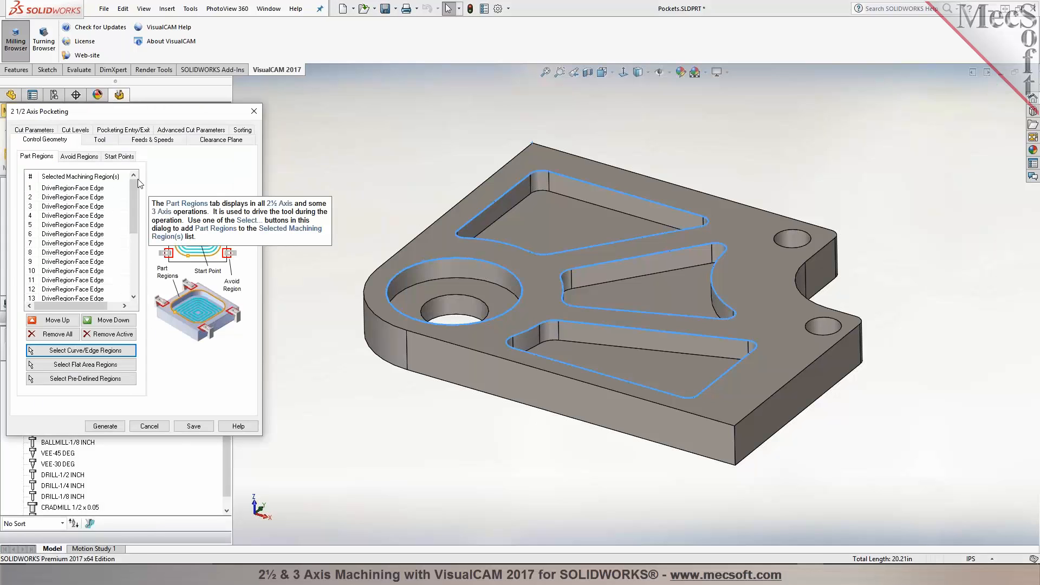
pyautogui.click(100, 140)
pyautogui.moveTo(51, 174)
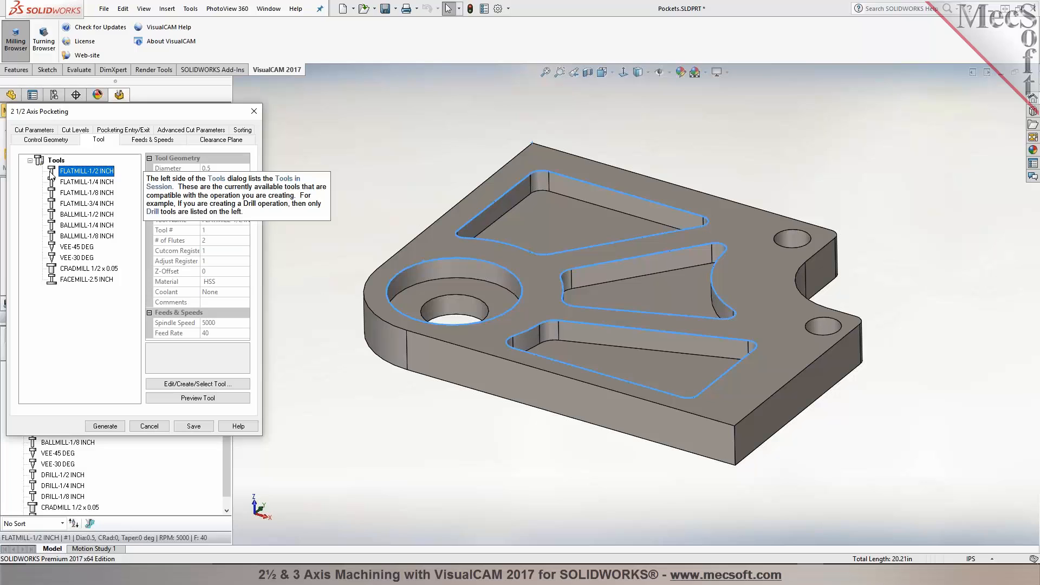
pyautogui.click(153, 141)
pyautogui.click(212, 140)
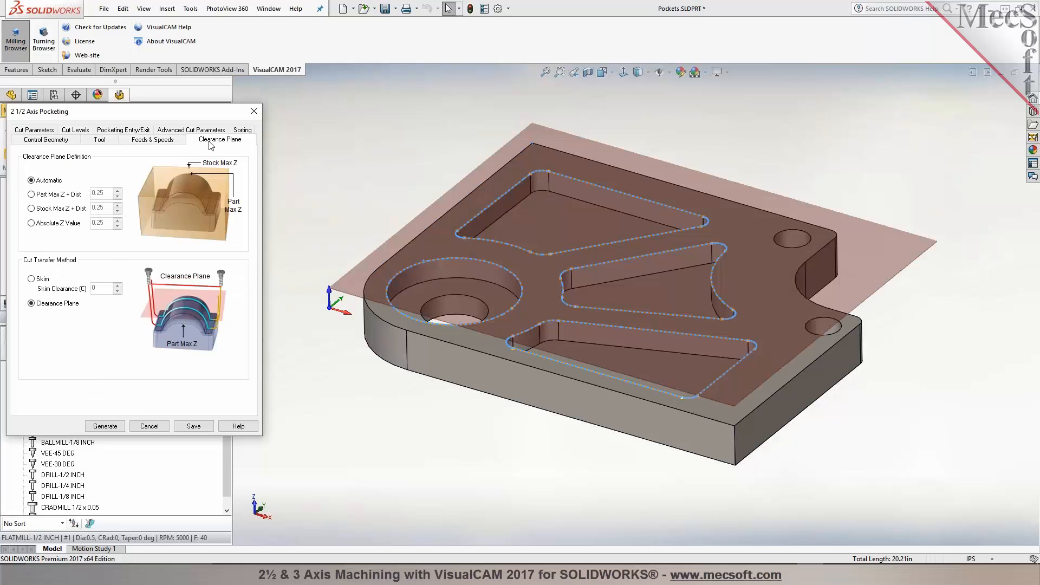
pyautogui.moveTo(554, 460); pyautogui.dragTo(521, 487, button='middle')
# Step: Set the pocketing cut pattern to High Speed in the cut parameters
pyautogui.click(47, 133)
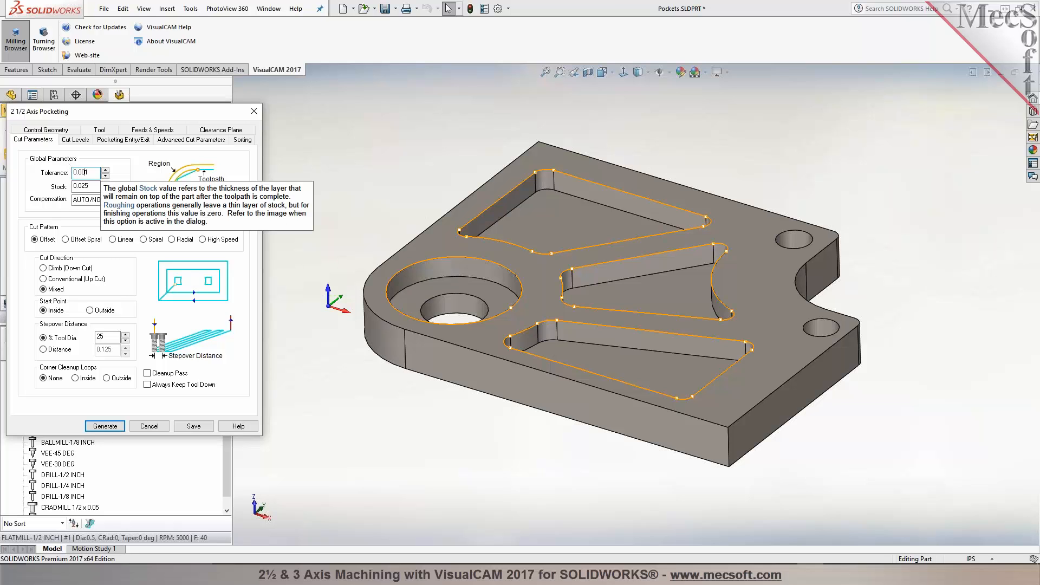
pyautogui.scroll(-2, 529, 192)
pyautogui.scroll(-2, 530, 193)
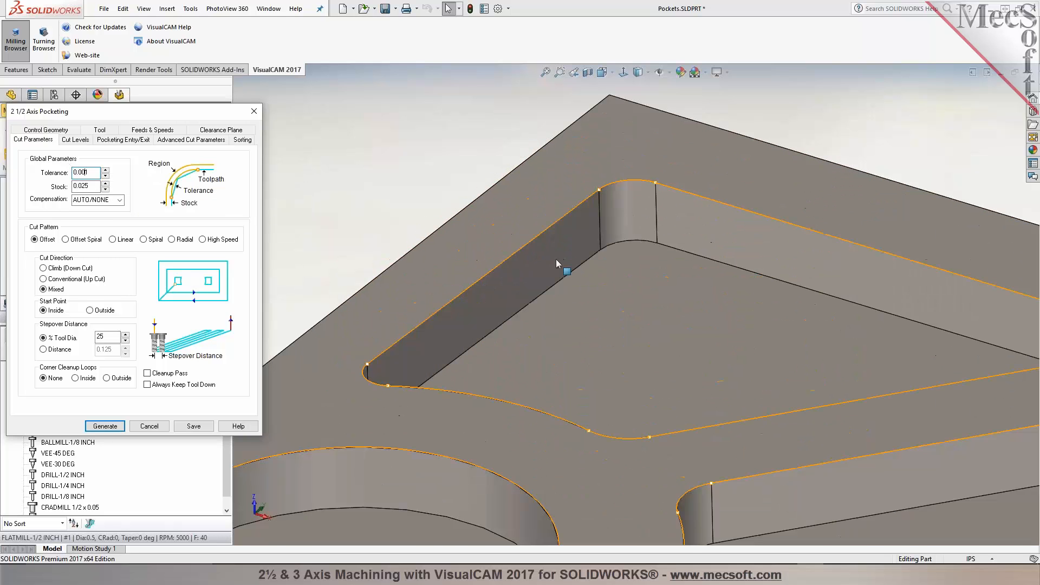
pyautogui.doubleClick(76, 186)
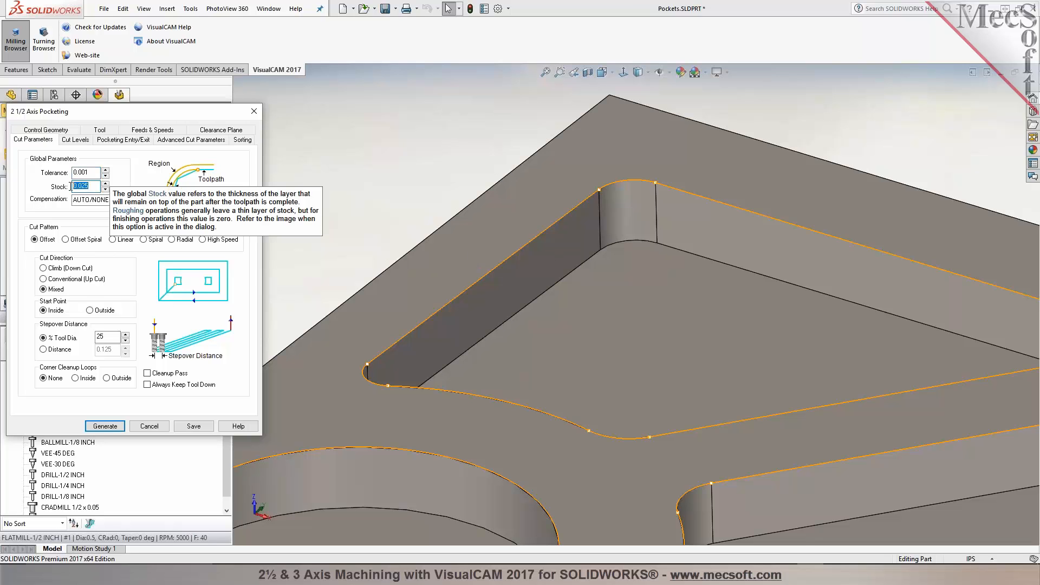
pyautogui.scroll(6, 450, 223)
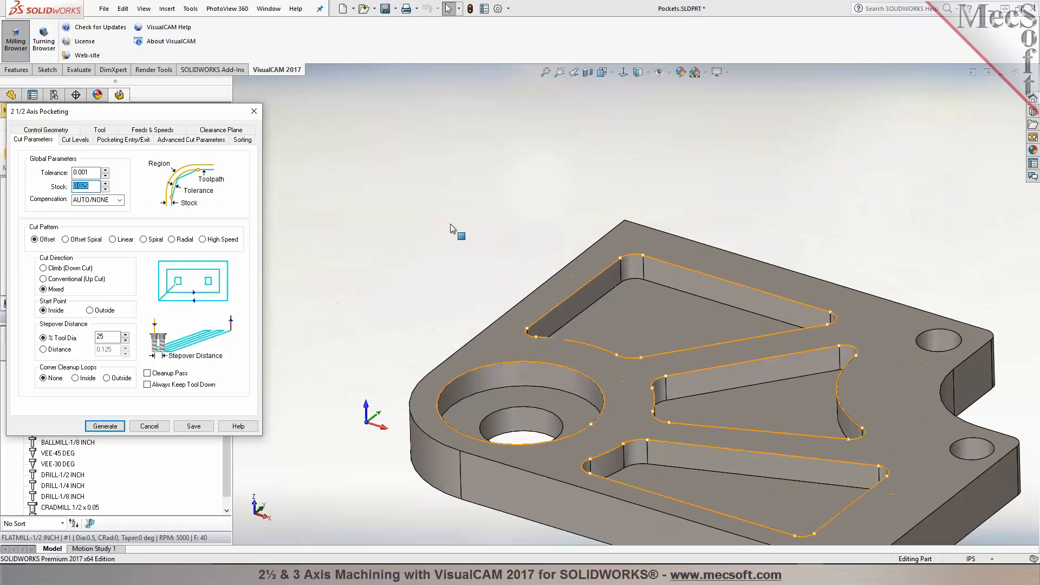
pyautogui.scroll(-3, 728, 414)
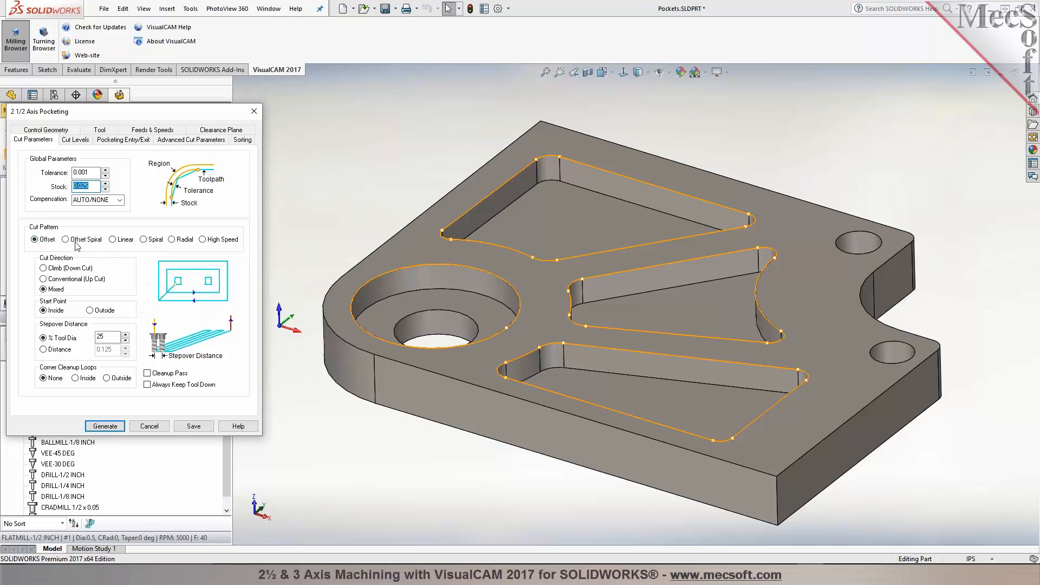
pyautogui.moveTo(77, 245)
pyautogui.moveTo(215, 245)
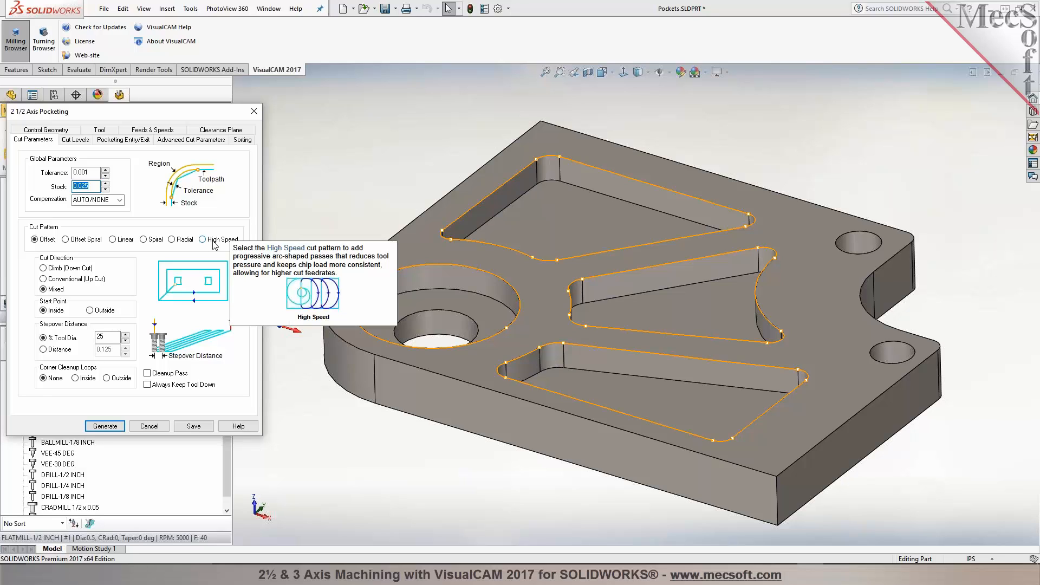
pyautogui.click(215, 244)
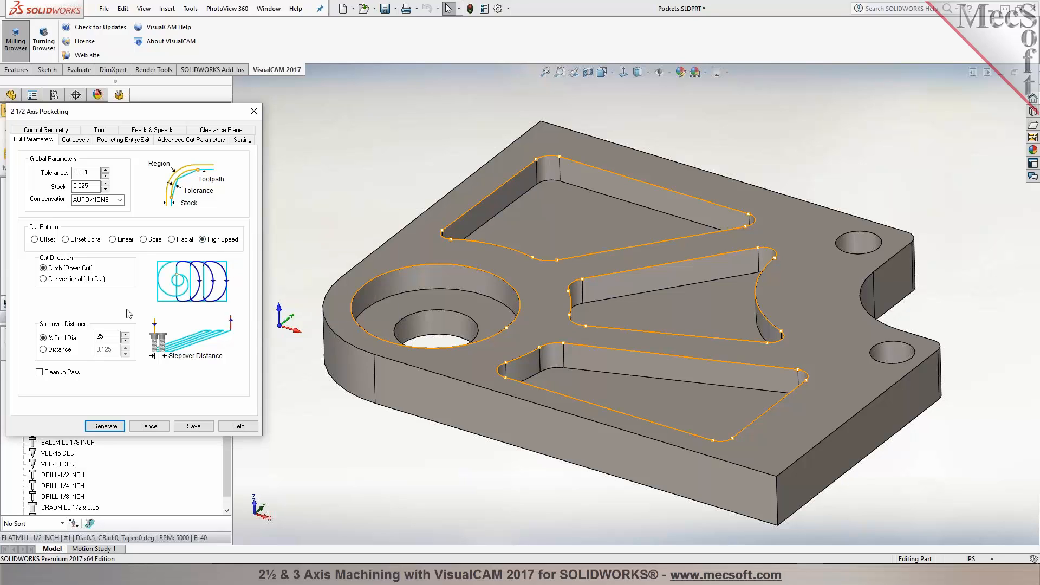
pyautogui.moveTo(111, 340)
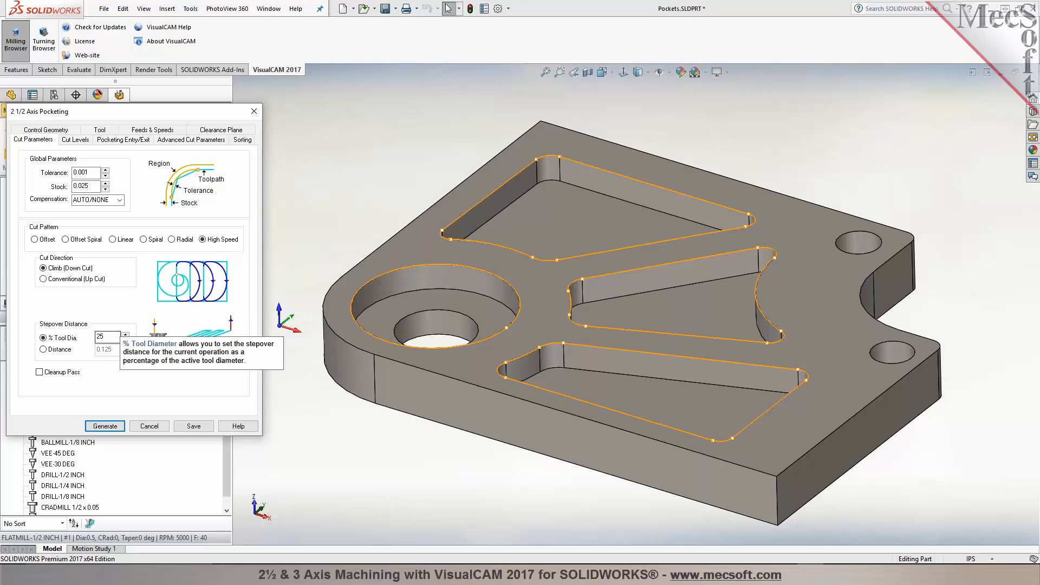
# Step: Enable Cleanup Pass for the High Speed pocketing pattern
pyautogui.moveTo(69, 378)
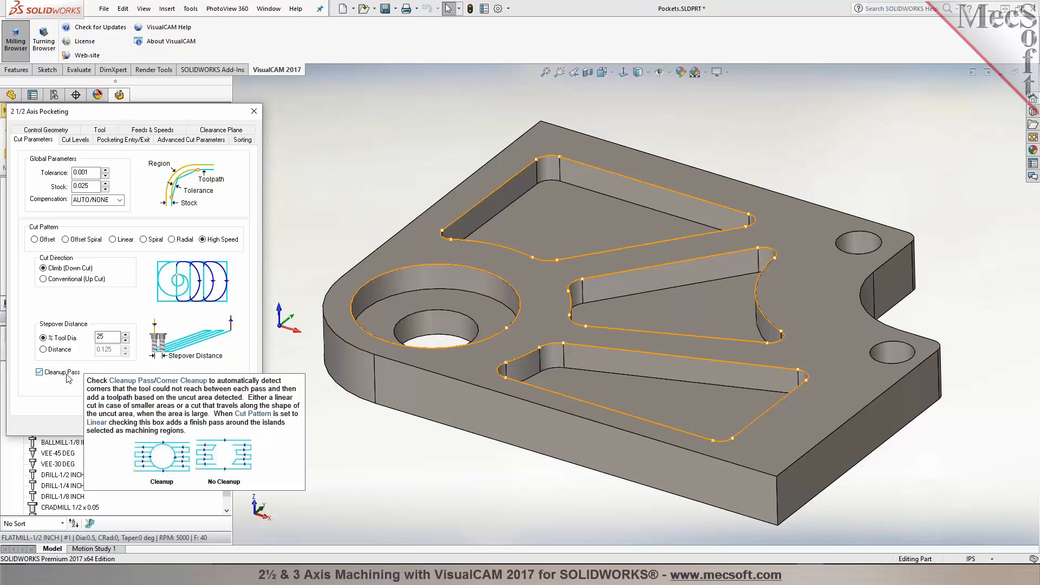
pyautogui.click(87, 139)
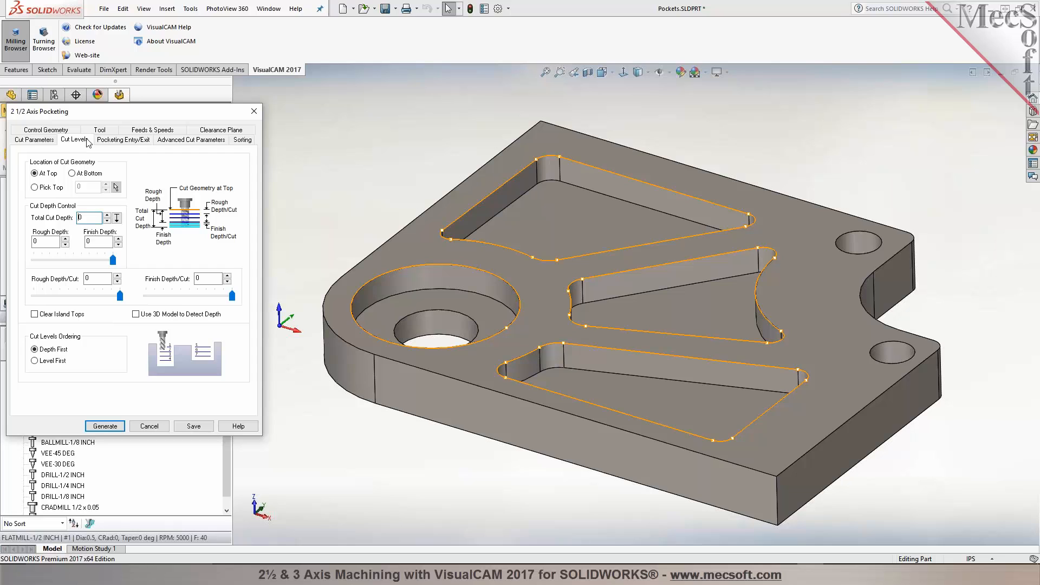
# Step: Pick the total cut depth by selecting points on the part's pocket
pyautogui.moveTo(118, 222)
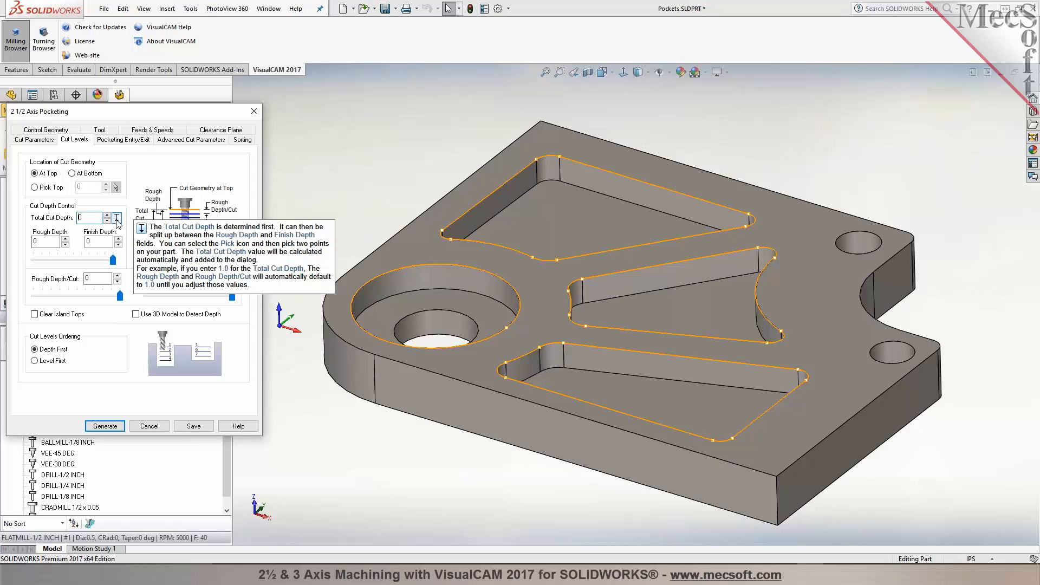
pyautogui.click(117, 219)
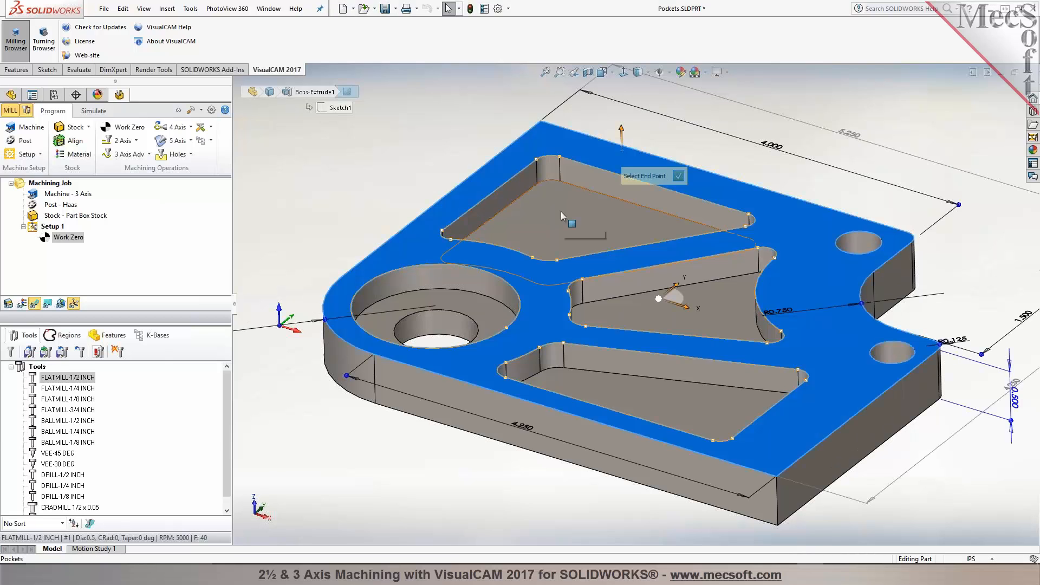
pyautogui.click(560, 211)
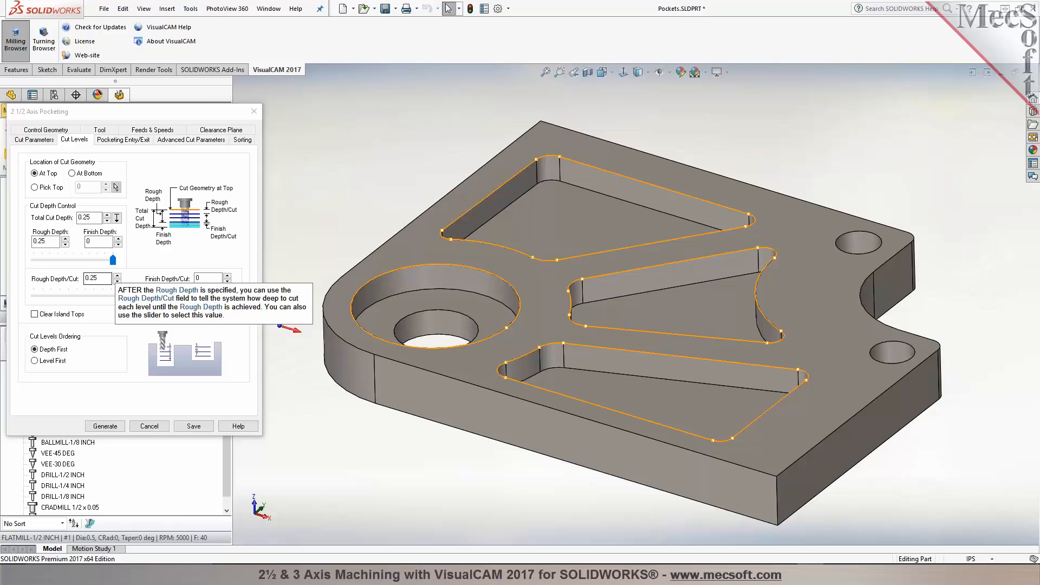
# Step: Set the total cut depth to 0 and enable Use 3D Model to Detect Depth
pyautogui.doubleClick(87, 218)
pyautogui.write('0')
pyautogui.press('Tab')
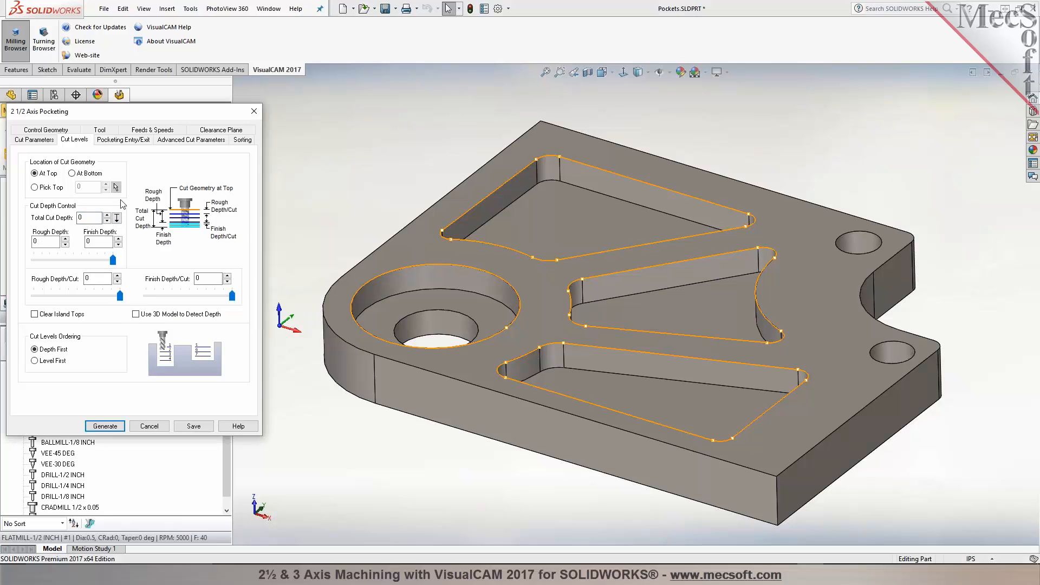
pyautogui.click(136, 314)
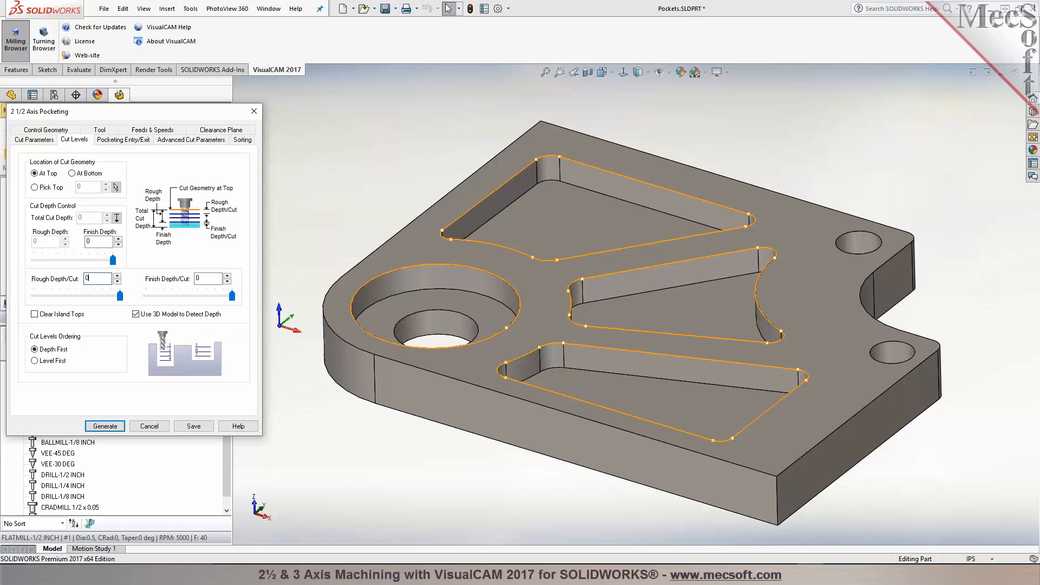
pyautogui.click(87, 278)
# Step: Set the pocketing engage motion to Helix and apply entry/exit at all cut levels
pyautogui.click(142, 142)
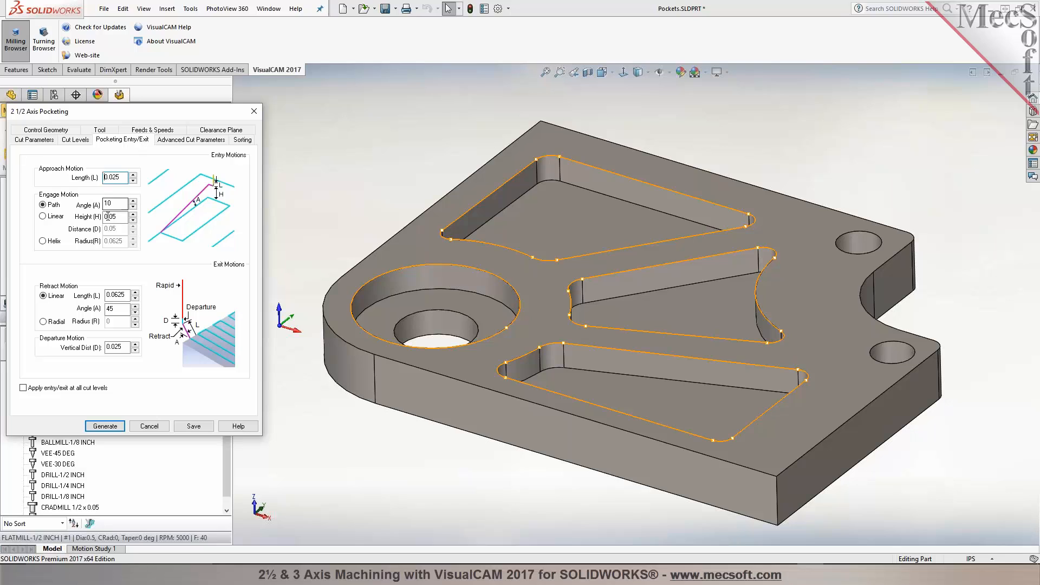
pyautogui.moveTo(108, 230)
pyautogui.click(43, 240)
pyautogui.moveTo(112, 241)
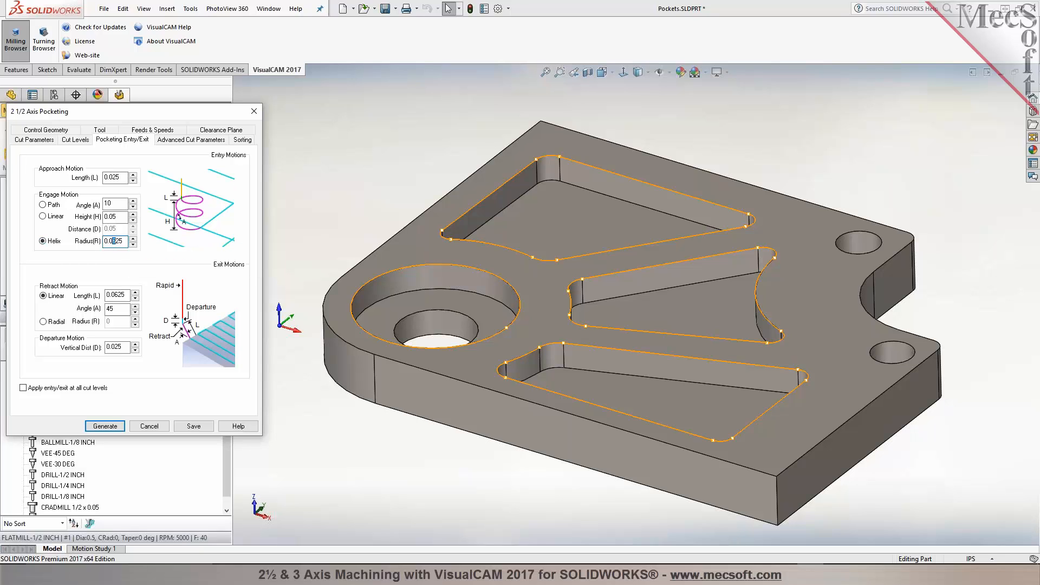
pyautogui.click(112, 217)
pyautogui.click(63, 389)
# Step: Set the arc fitting tolerance to 0.002 and generate the pocketing toolpath
pyautogui.click(193, 140)
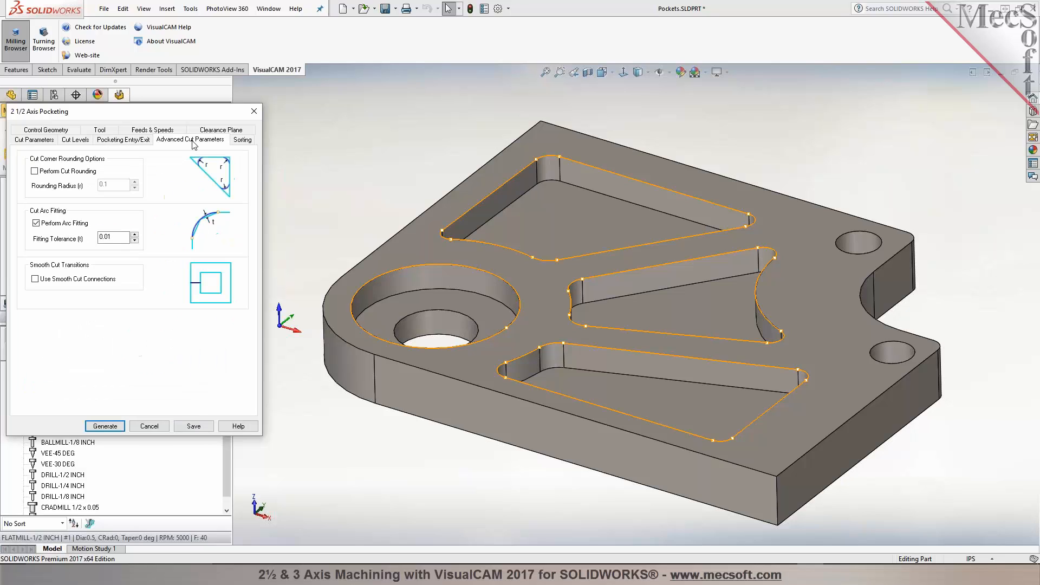
pyautogui.click(108, 237)
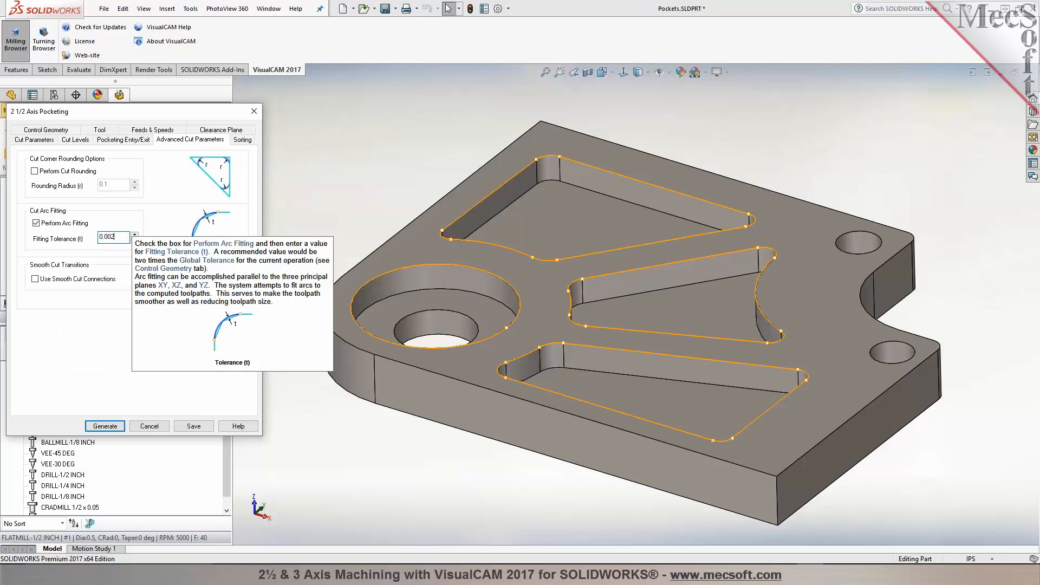
pyautogui.click(242, 140)
pyautogui.click(93, 165)
pyautogui.click(111, 427)
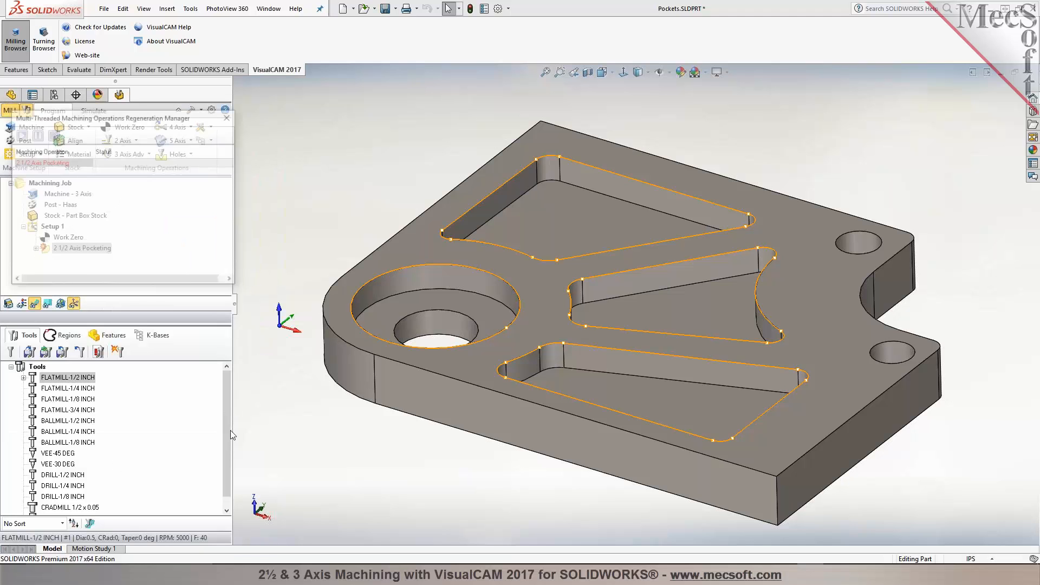
# Step: Change the pocketing cut pattern to Offset and regenerate the toolpath
pyautogui.moveTo(325, 446); pyautogui.dragTo(450, 386, button='middle')
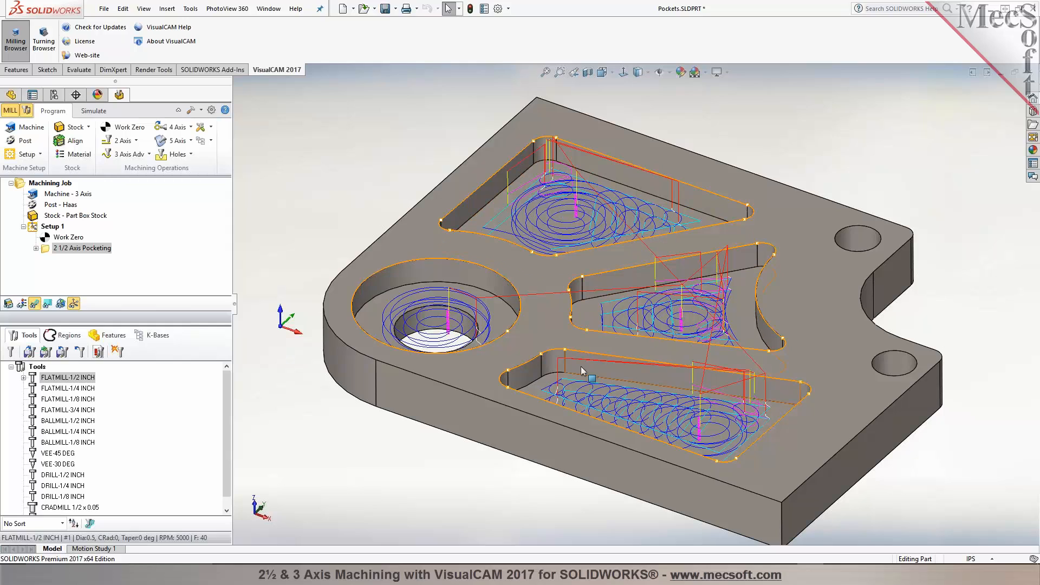
pyautogui.moveTo(557, 409)
pyautogui.mouseDown(button='middle')
pyautogui.moveTo(560, 460)
pyautogui.moveTo(550, 337)
pyautogui.mouseUp(button='middle')
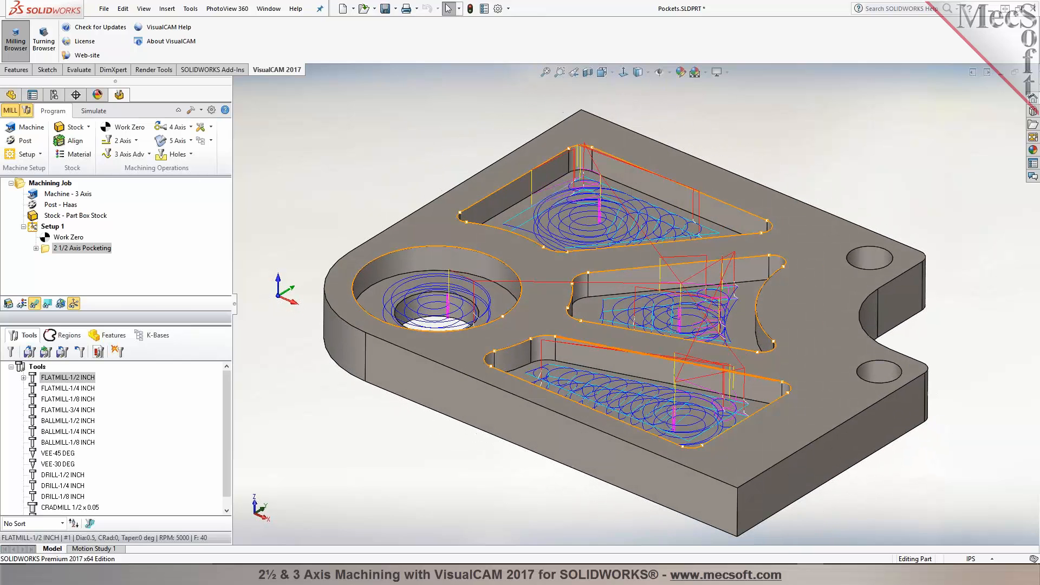
pyautogui.doubleClick(47, 253)
pyautogui.click(44, 137)
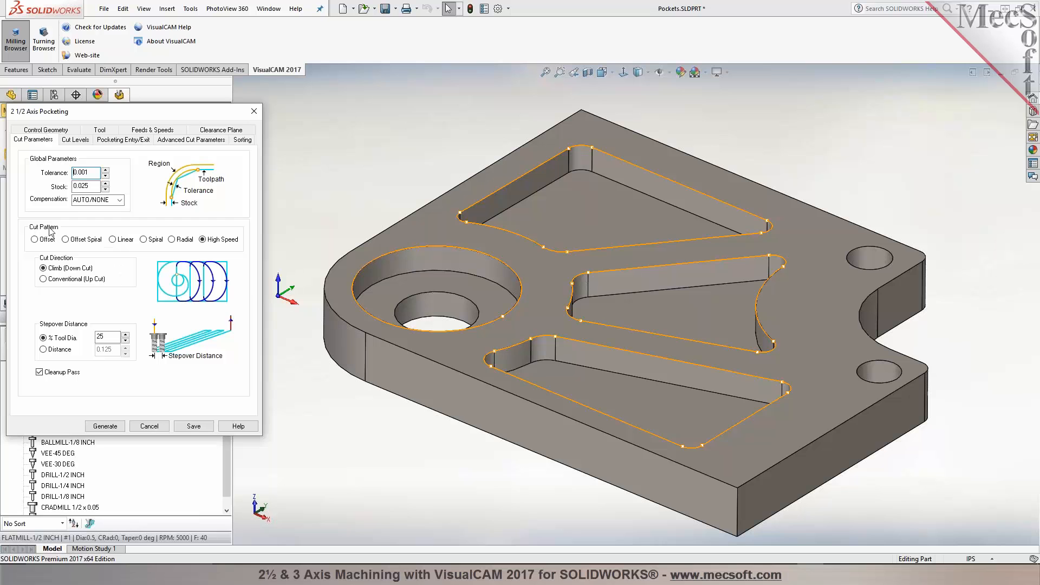
pyautogui.click(34, 239)
pyautogui.click(116, 427)
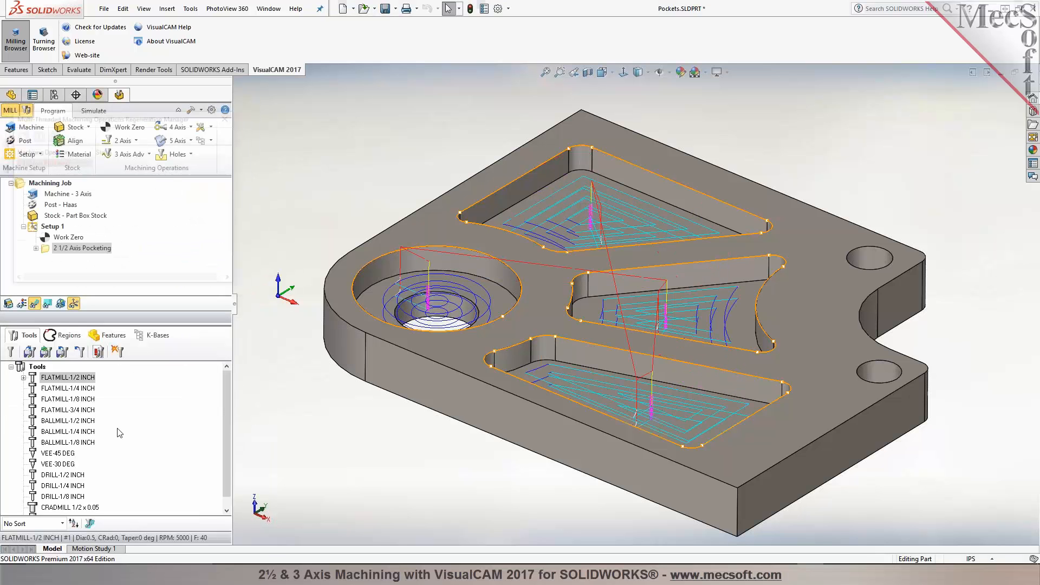
# Step: Simulate the pocketing toolpath cutting the stock
pyautogui.moveTo(326, 428)
pyautogui.mouseDown(button='middle')
pyautogui.moveTo(341, 509)
pyautogui.moveTo(329, 436)
pyautogui.mouseUp(button='middle')
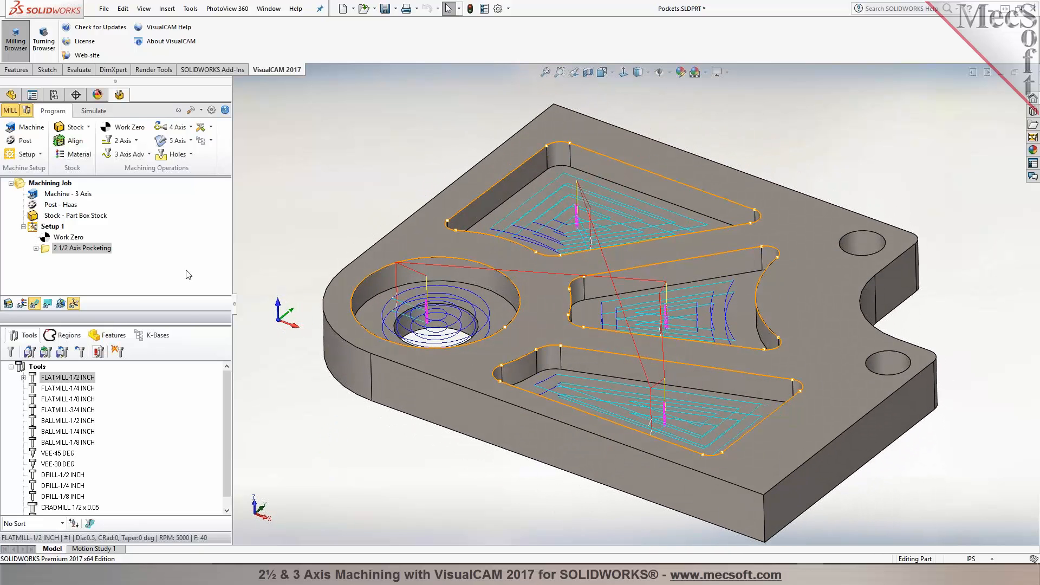
pyautogui.click(92, 110)
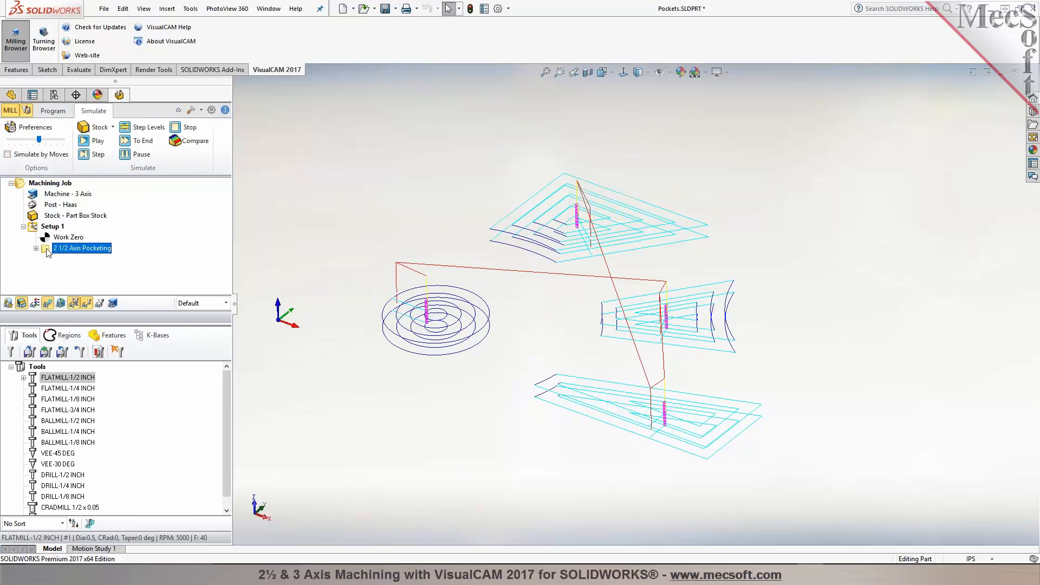
pyautogui.click(85, 142)
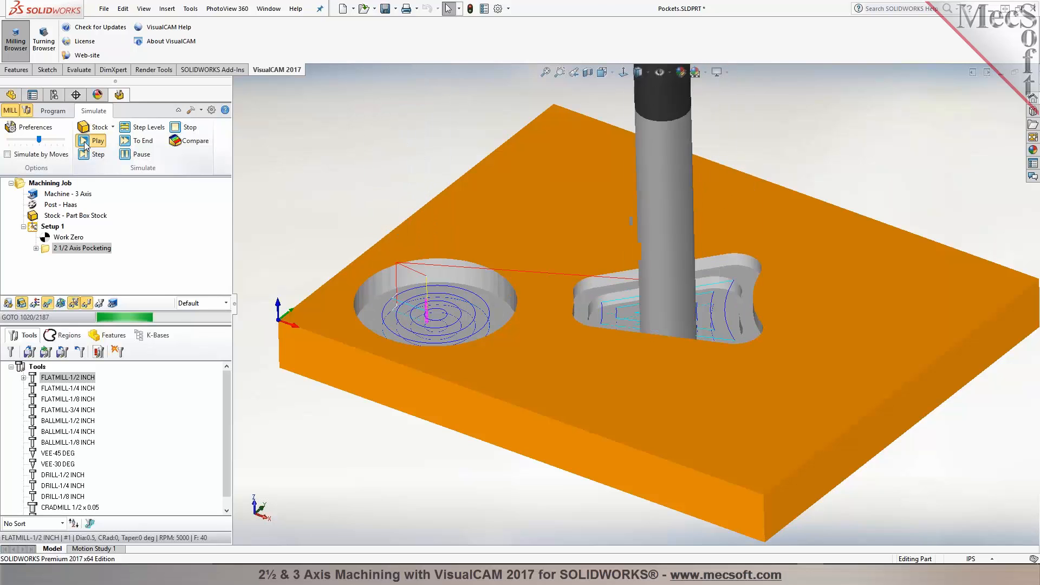
pyautogui.click(49, 303)
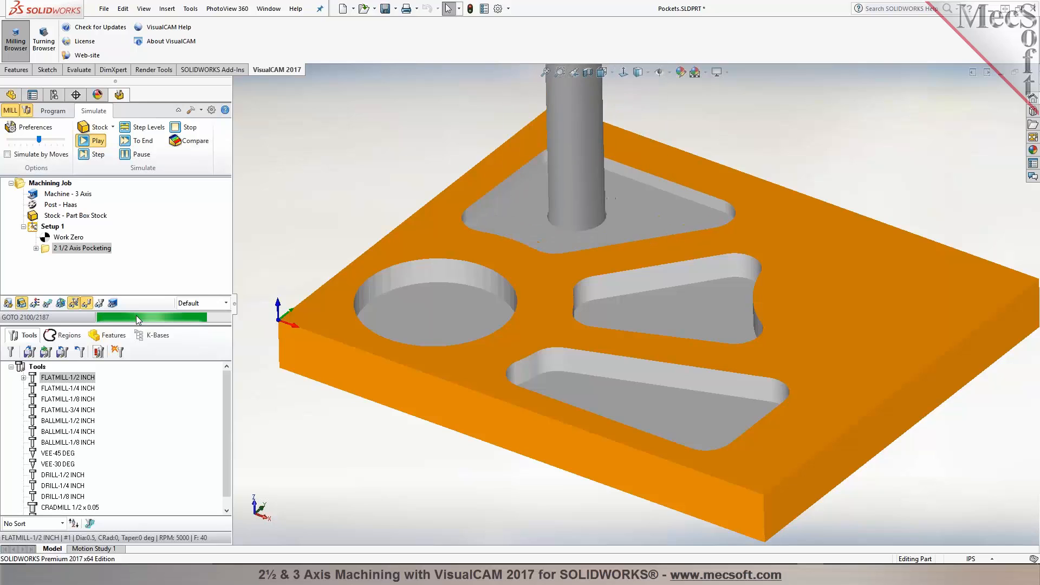
pyautogui.scroll(4, 533, 447)
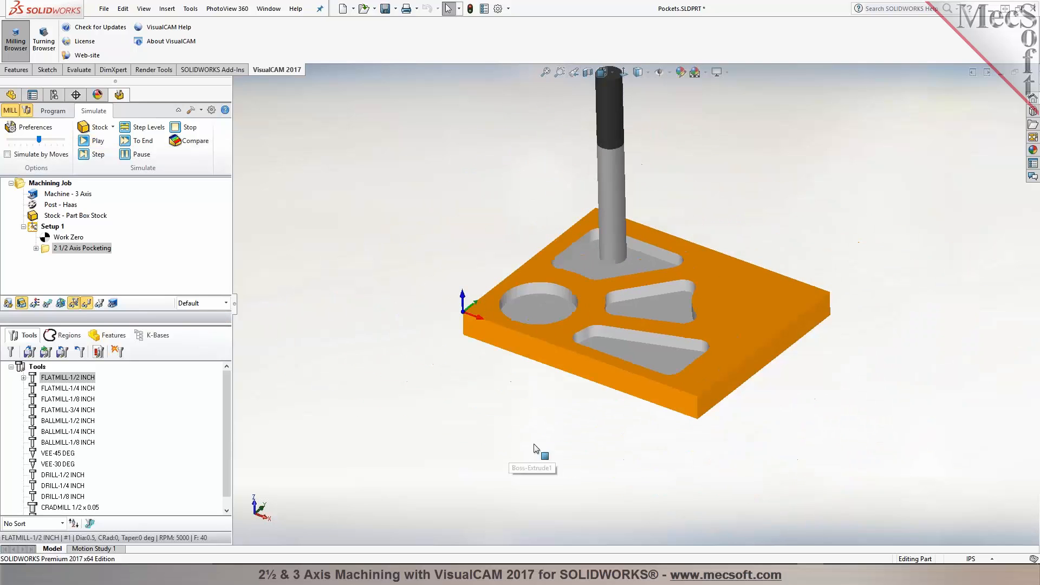
pyautogui.moveTo(843, 214); pyautogui.dragTo(841, 196, button='middle')
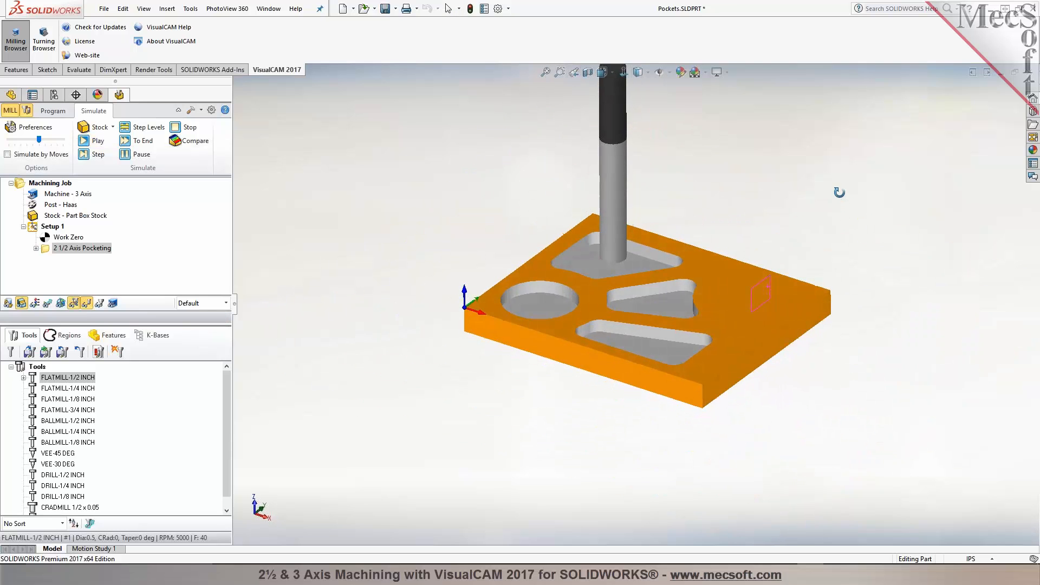
pyautogui.scroll(-2, 770, 203)
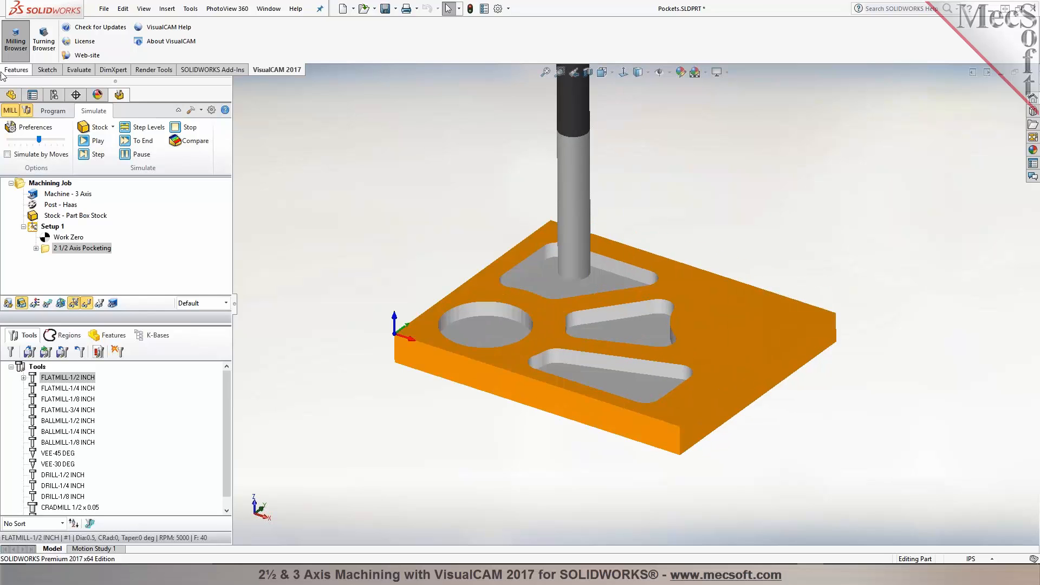
# Step: Start a 2½ Axis Profiling operation and select the edge loops of the three pockets and the counterbore as part regions
pyautogui.click(52, 112)
pyautogui.moveTo(322, 169); pyautogui.dragTo(327, 175, button='middle')
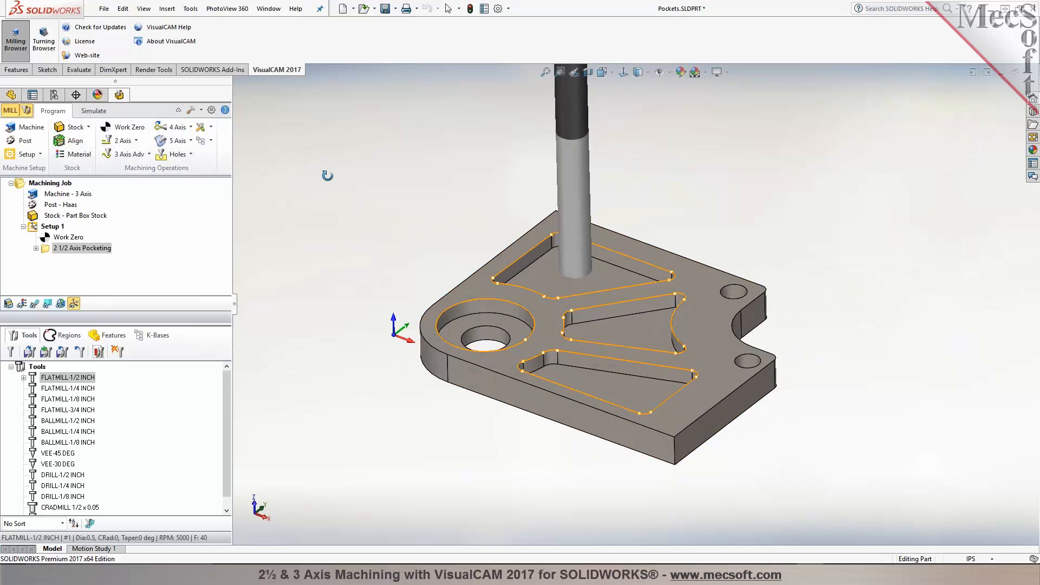
pyautogui.click(136, 141)
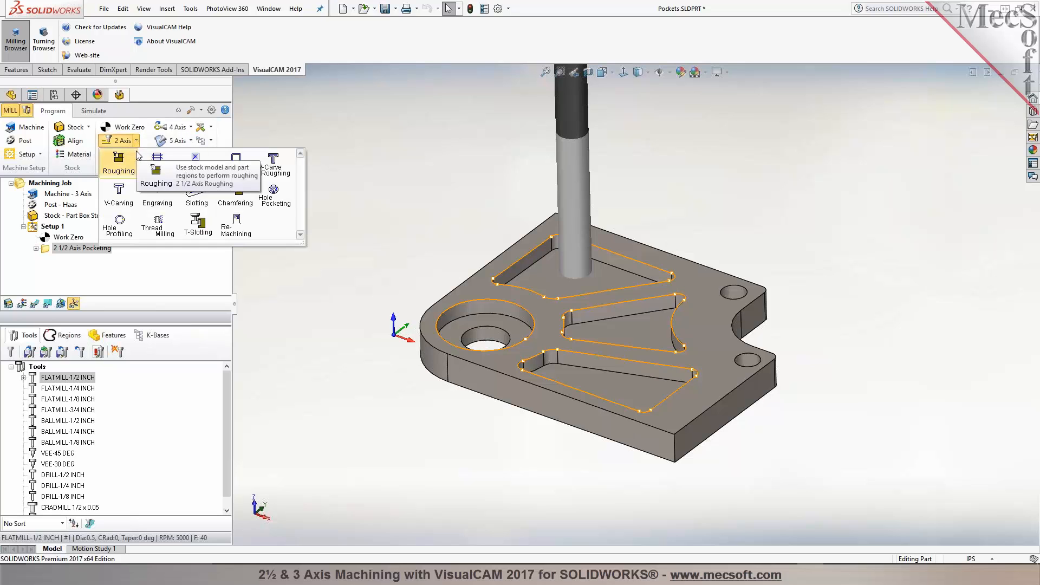
pyautogui.click(232, 177)
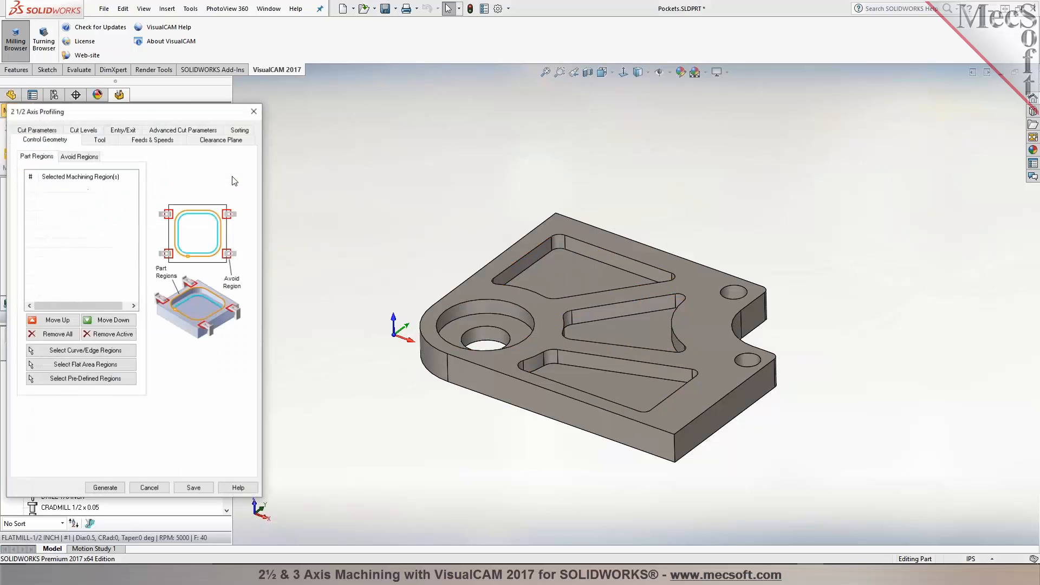
pyautogui.click(81, 351)
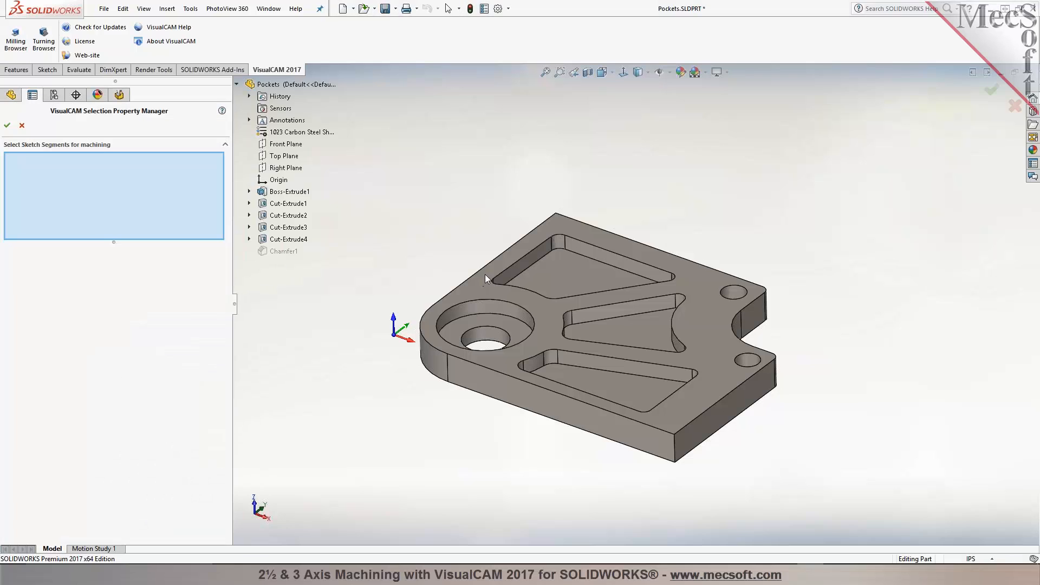
pyautogui.rightClick(512, 266)
pyautogui.click(541, 382)
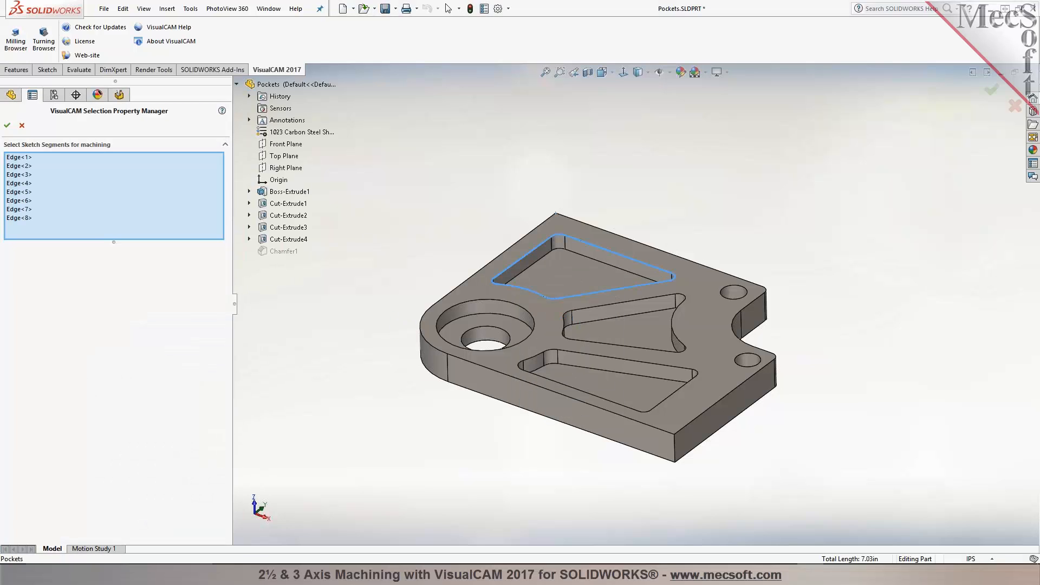
pyautogui.rightClick(581, 310)
pyautogui.click(622, 425)
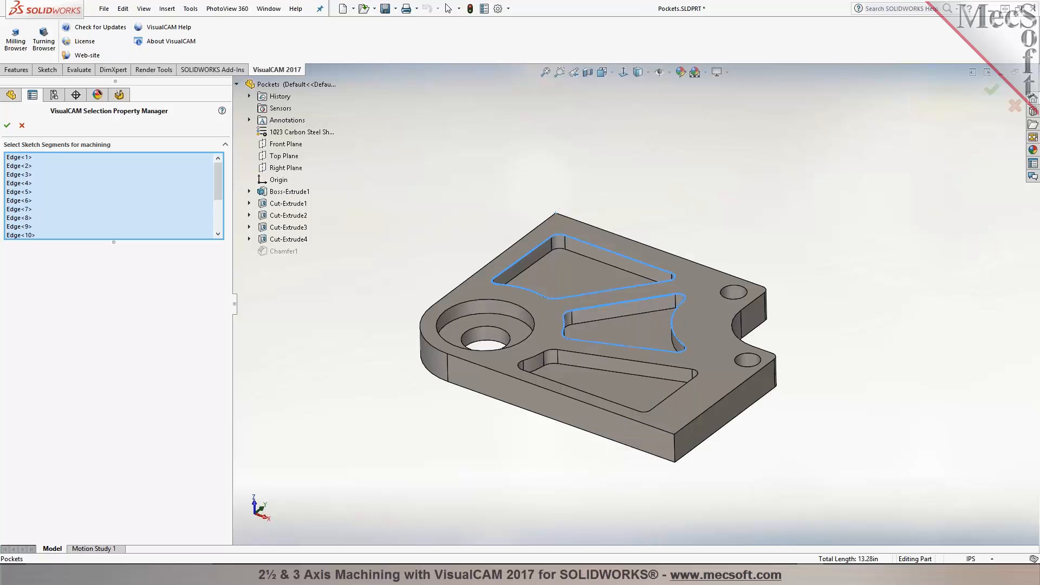
pyautogui.rightClick(592, 356)
pyautogui.click(638, 472)
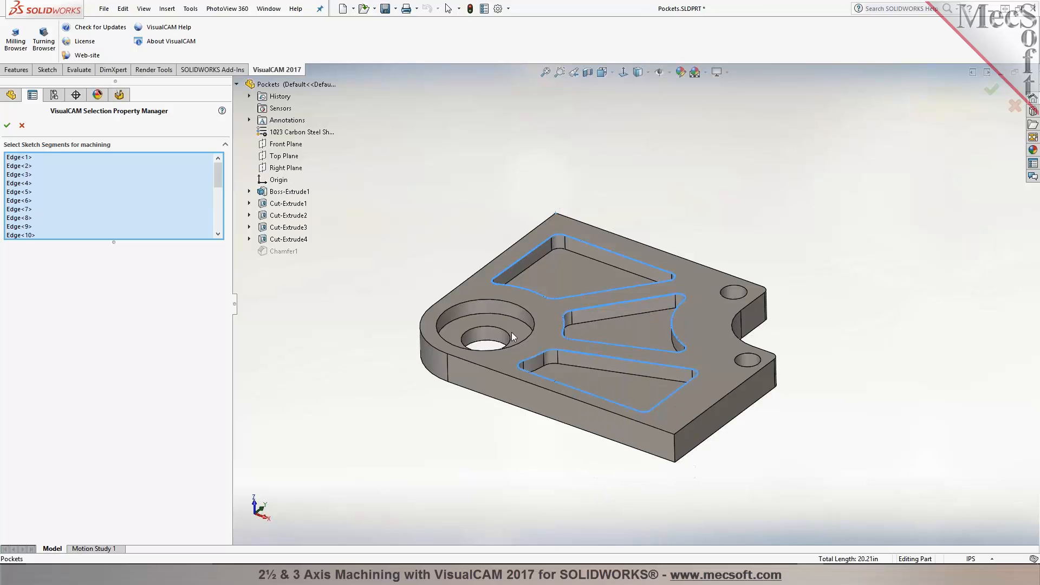
pyautogui.click(494, 300)
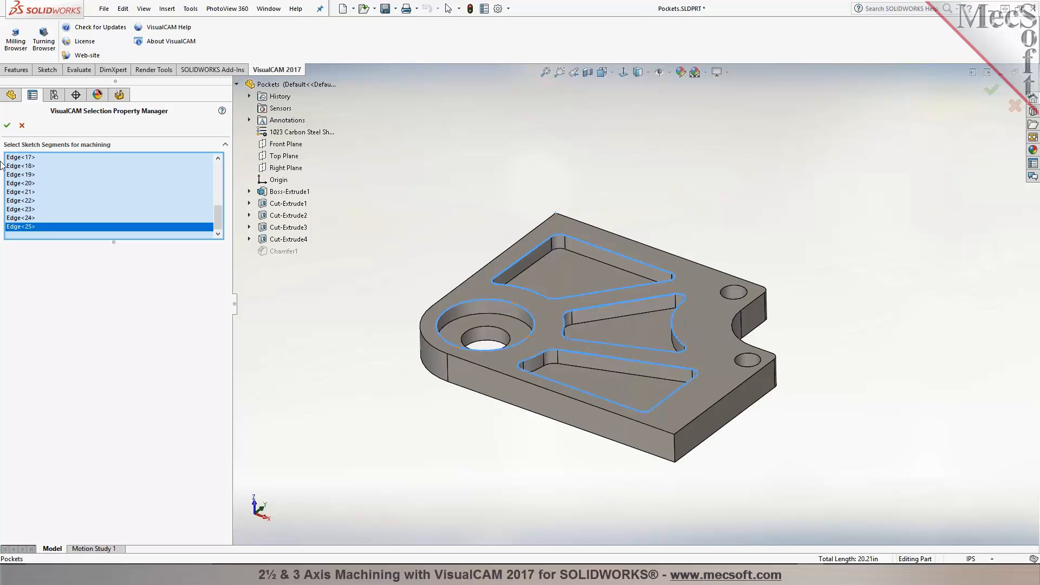
pyautogui.click(7, 125)
# Step: Select the FLATMILL-1/4 INCH tool for the profiling operation
pyautogui.click(93, 139)
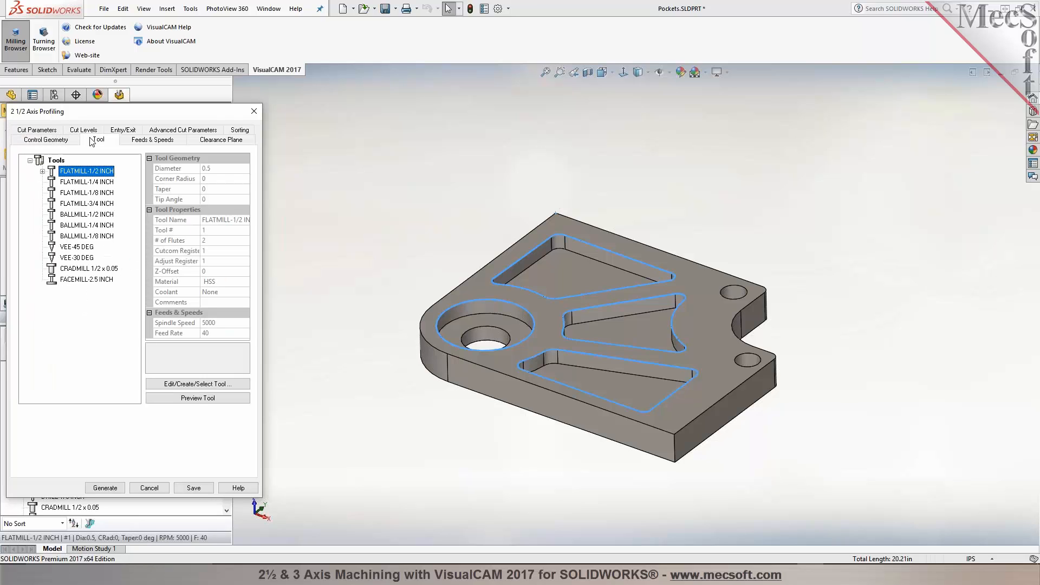
pyautogui.click(84, 183)
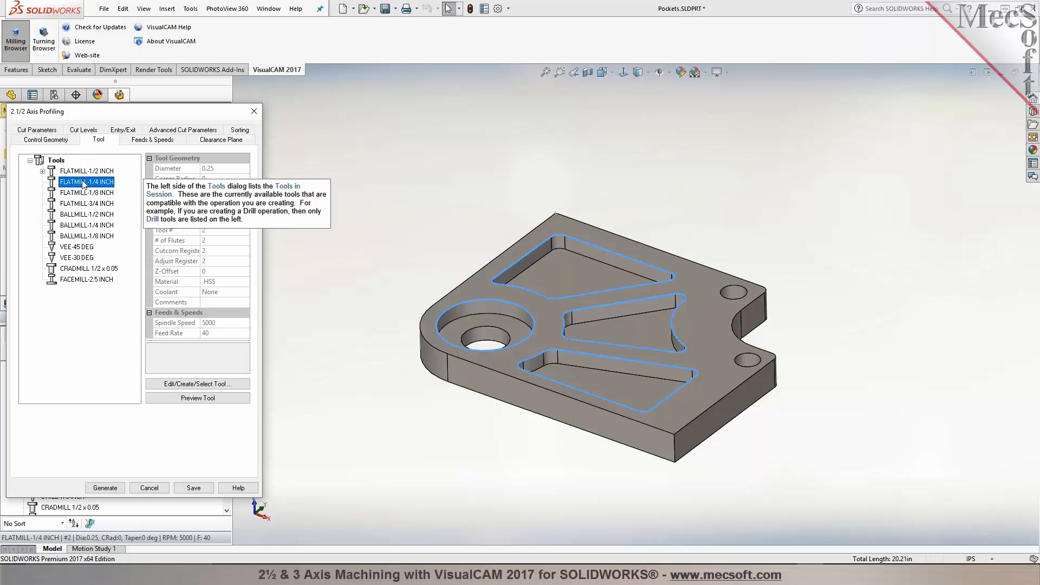
# Step: Review the Feeds & Speeds and Clearance Plane settings of the profiling operation
pyautogui.click(164, 140)
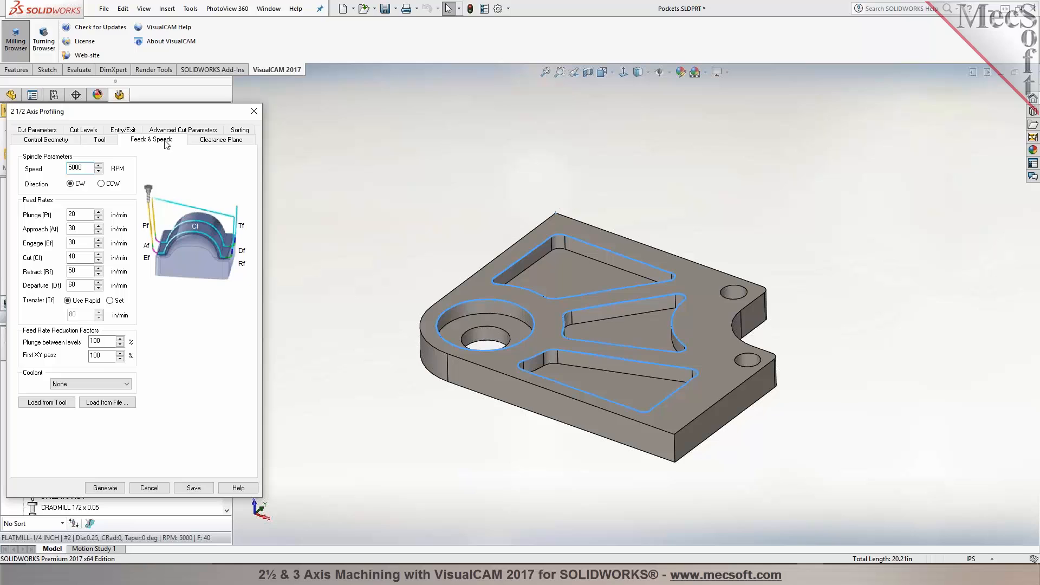
pyautogui.click(221, 142)
pyautogui.click(49, 132)
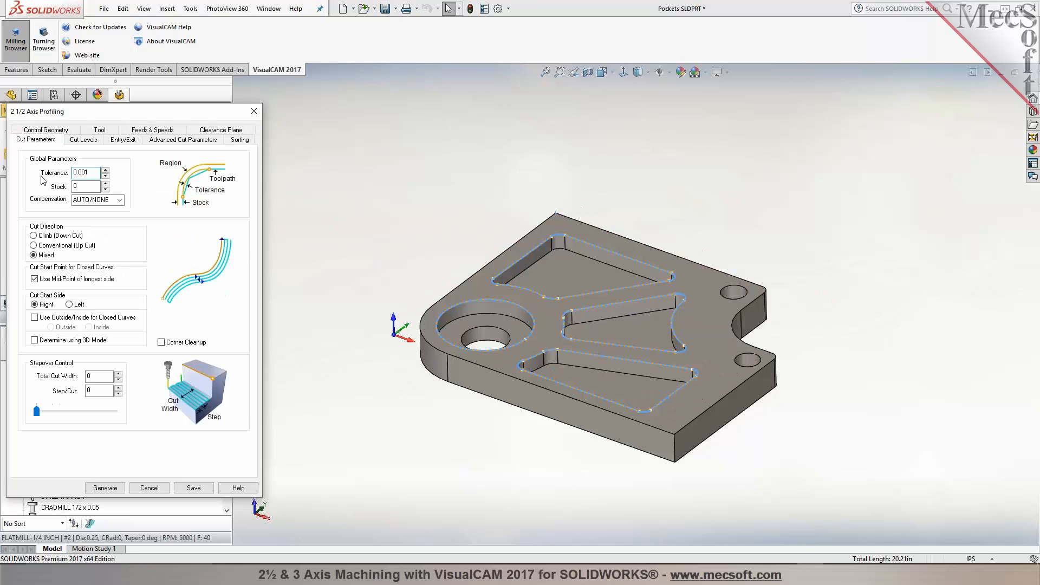
# Step: Set the profiling operation to determine its cut side and cut depth from the 3D model
pyautogui.click(49, 318)
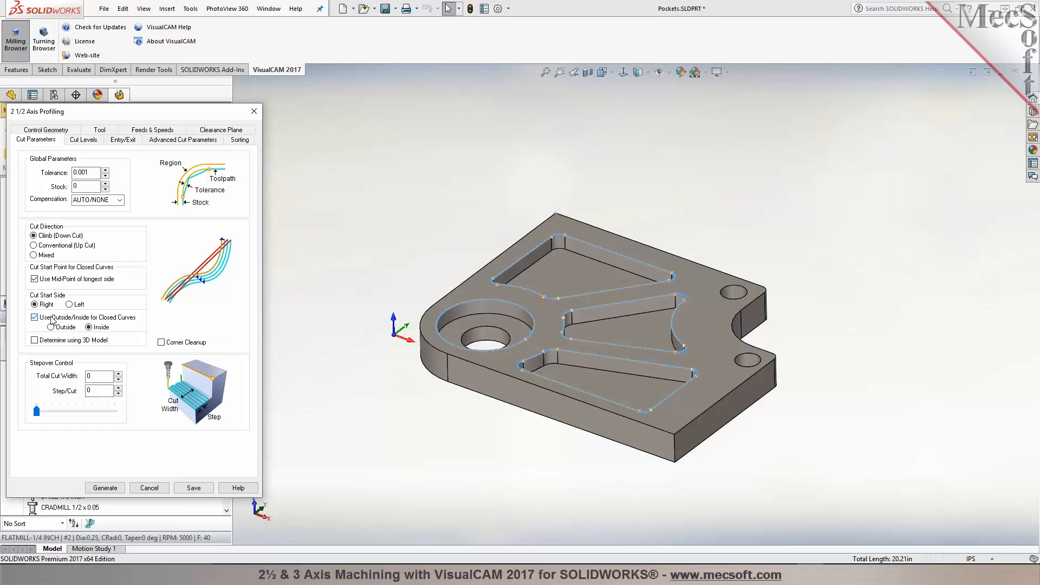
pyautogui.click(35, 340)
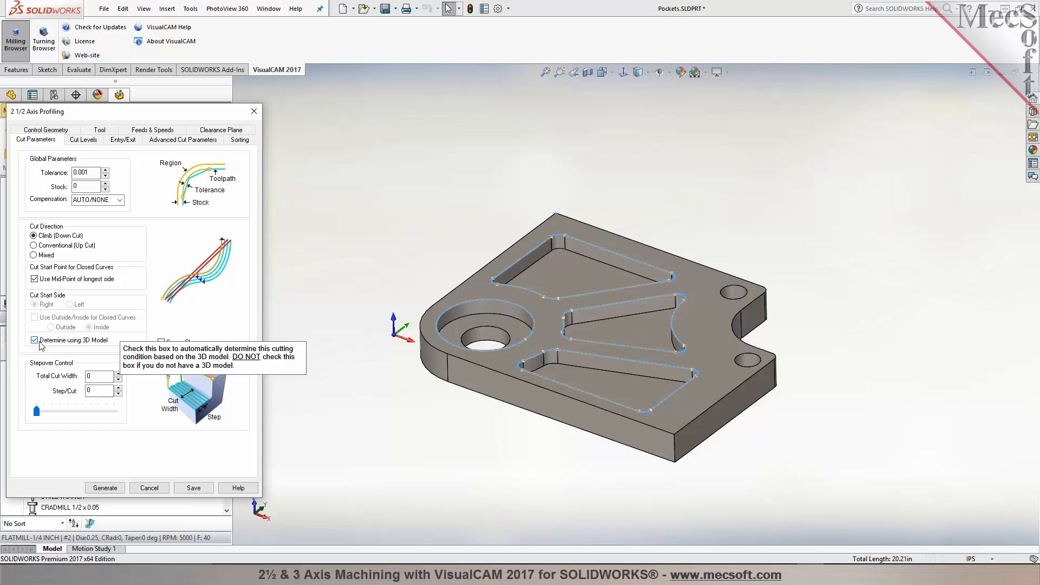
pyautogui.click(75, 141)
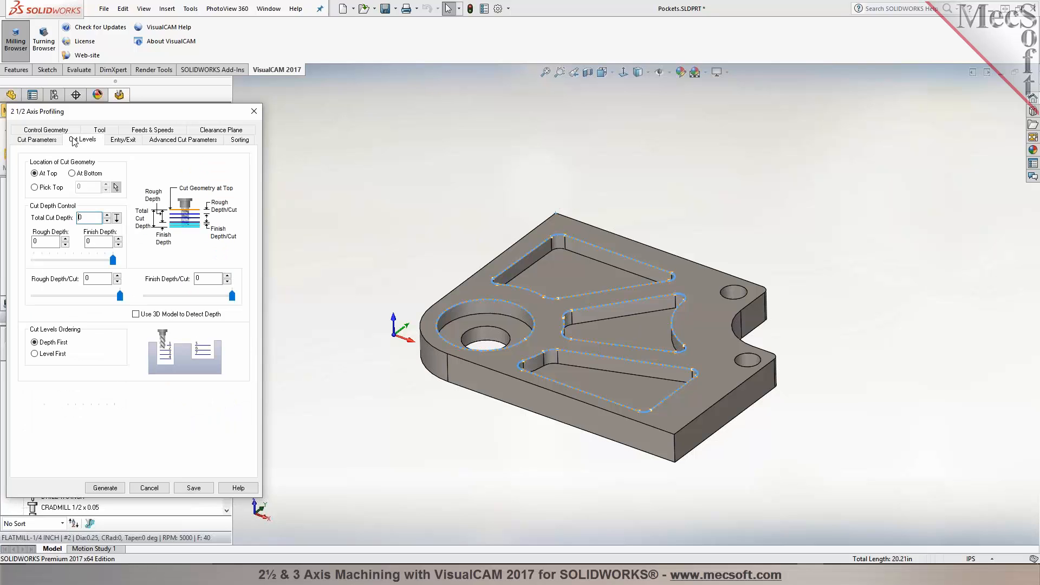
pyautogui.click(142, 319)
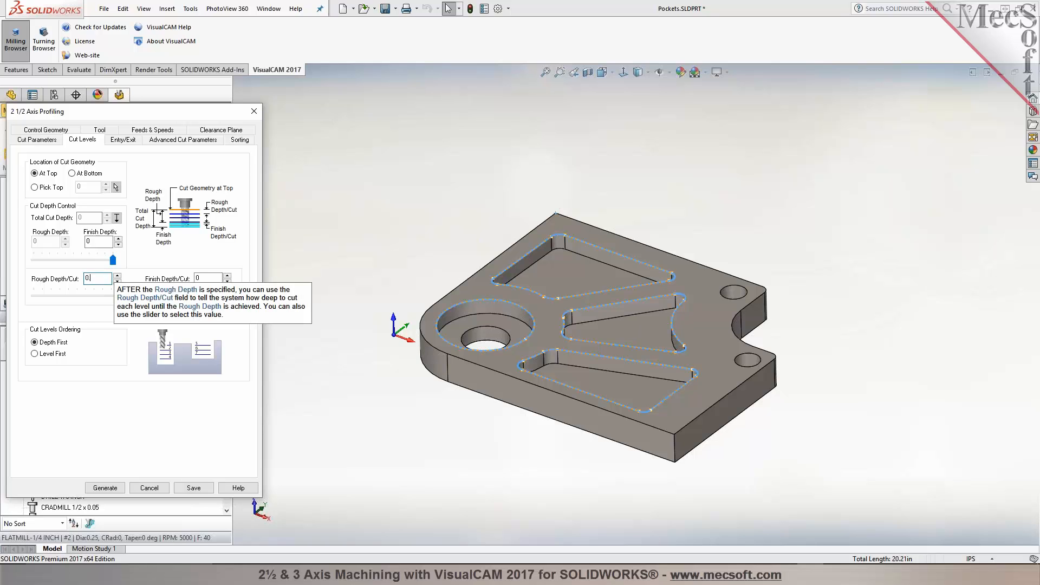
# Step: Set the arc fitting tolerance to 0.002 and generate the profiling toolpath
pyautogui.click(123, 140)
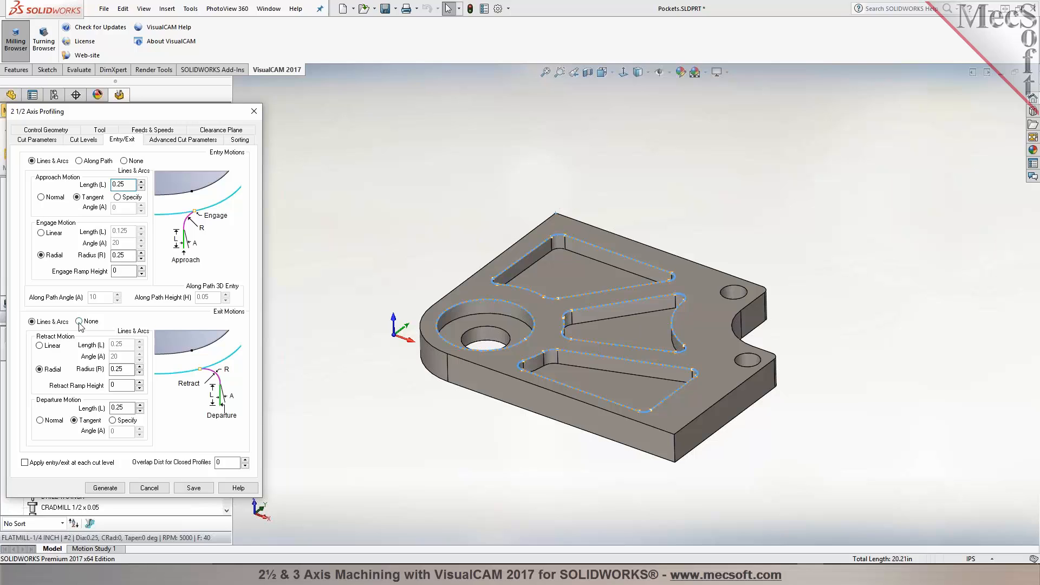
pyautogui.click(156, 142)
pyautogui.moveTo(108, 237); pyautogui.dragTo(120, 237)
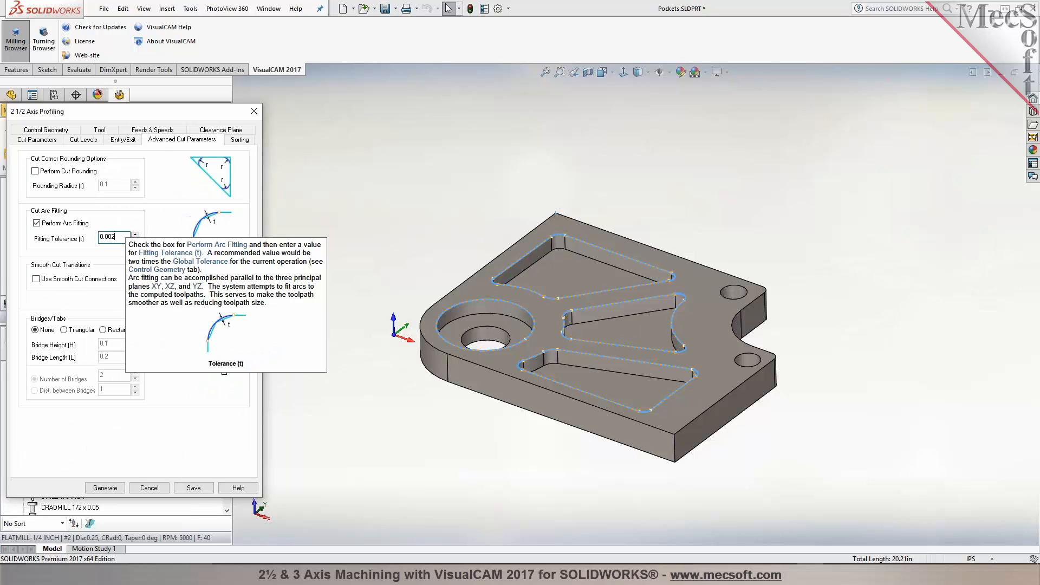
pyautogui.write('02')
pyautogui.click(238, 140)
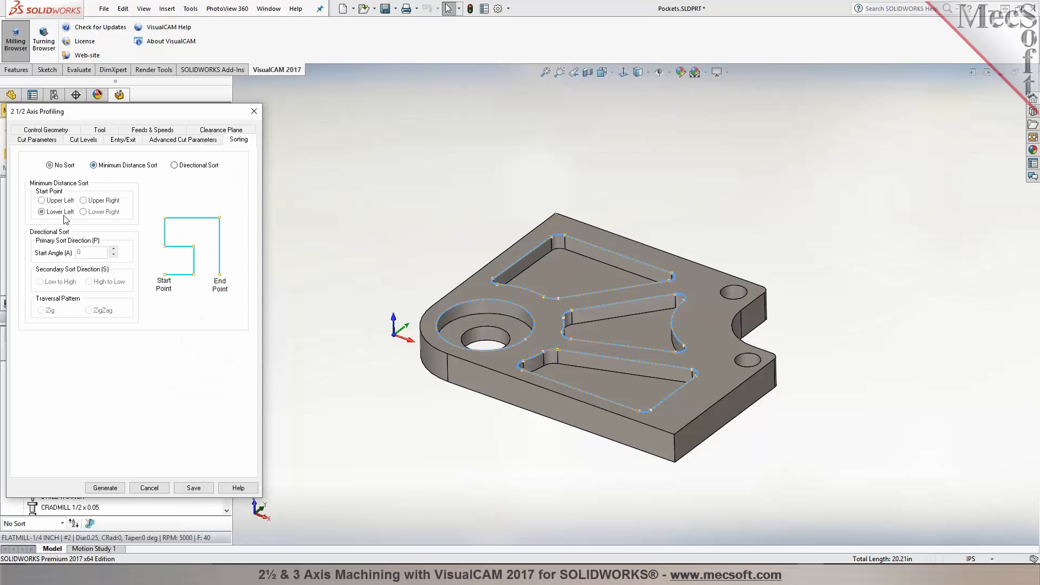
pyautogui.click(105, 488)
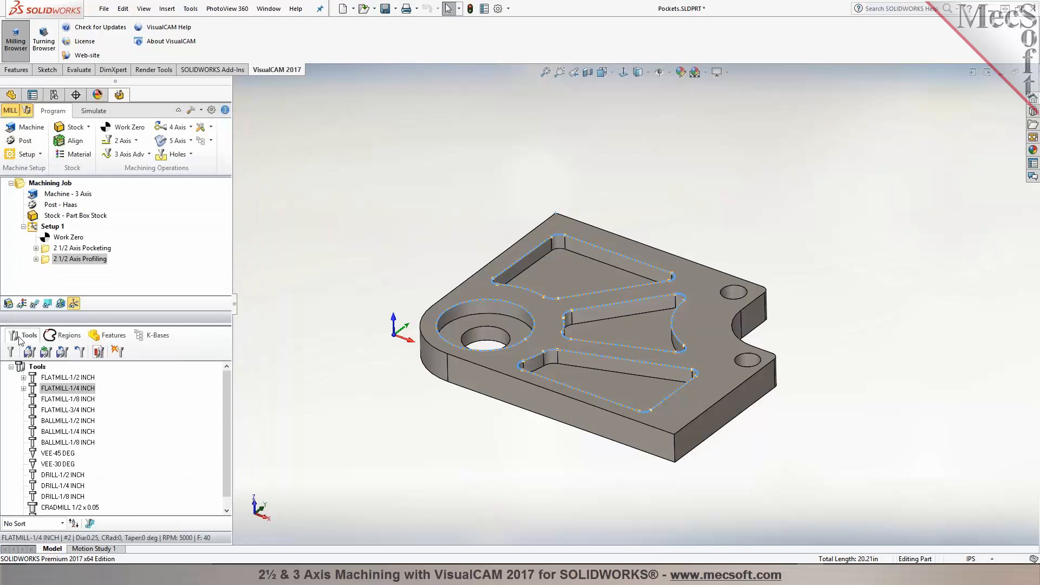
# Step: Display the generated profiling toolpath and inspect it on the part
pyautogui.click(35, 304)
pyautogui.scroll(-2, 653, 323)
pyautogui.moveTo(653, 322); pyautogui.dragTo(643, 349, button='middle')
pyautogui.moveTo(362, 232); pyautogui.dragTo(362, 178, button='middle')
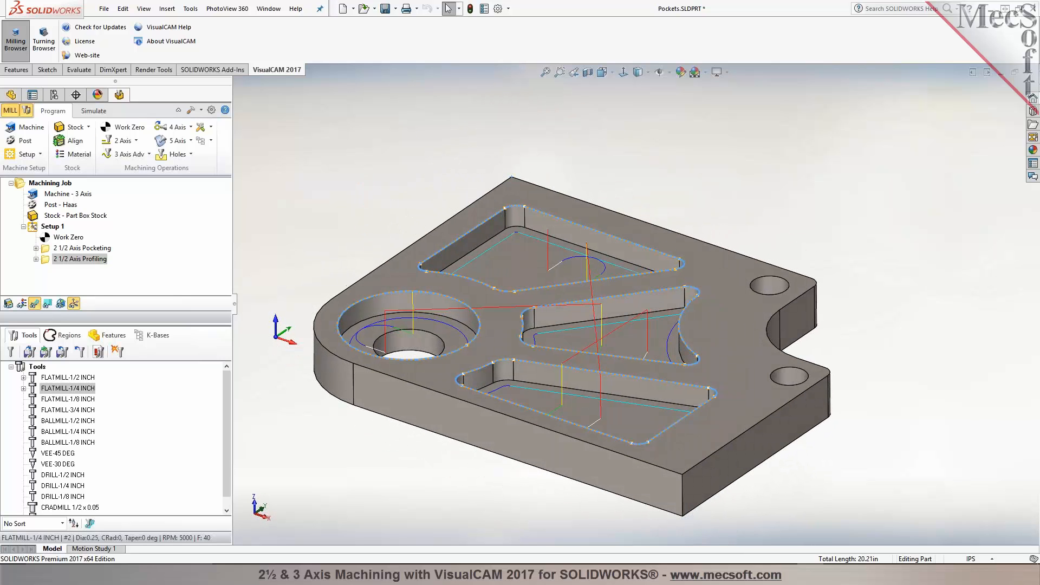
# Step: Simulate the profiling toolpath cutting the stock
pyautogui.click(94, 111)
pyautogui.moveTo(26, 139); pyautogui.dragTo(20, 140)
pyautogui.click(92, 140)
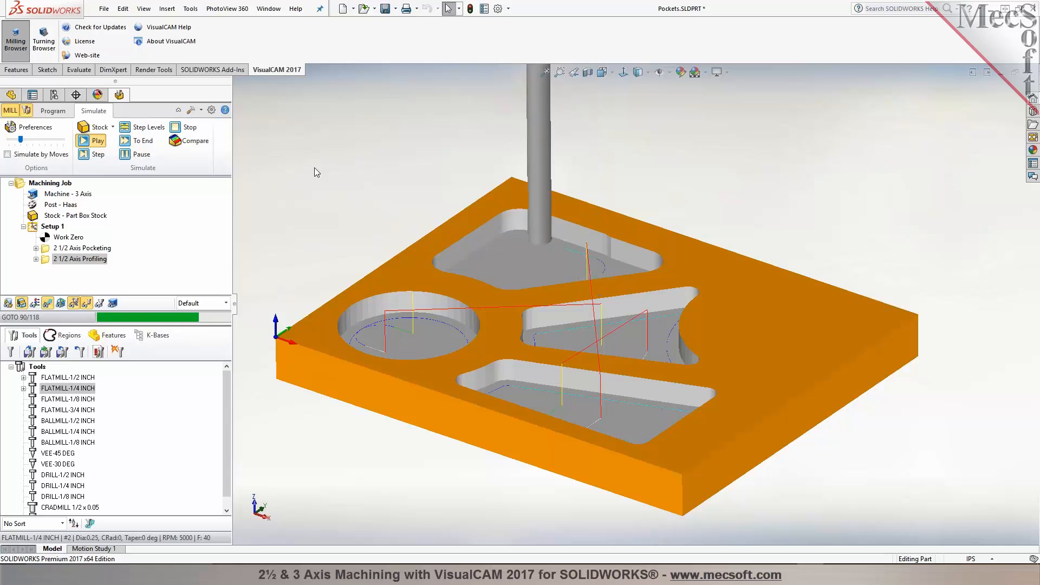
pyautogui.moveTo(378, 183)
pyautogui.mouseDown(button='middle')
pyautogui.moveTo(374, 223)
pyautogui.moveTo(374, 190)
pyautogui.mouseUp(button='middle')
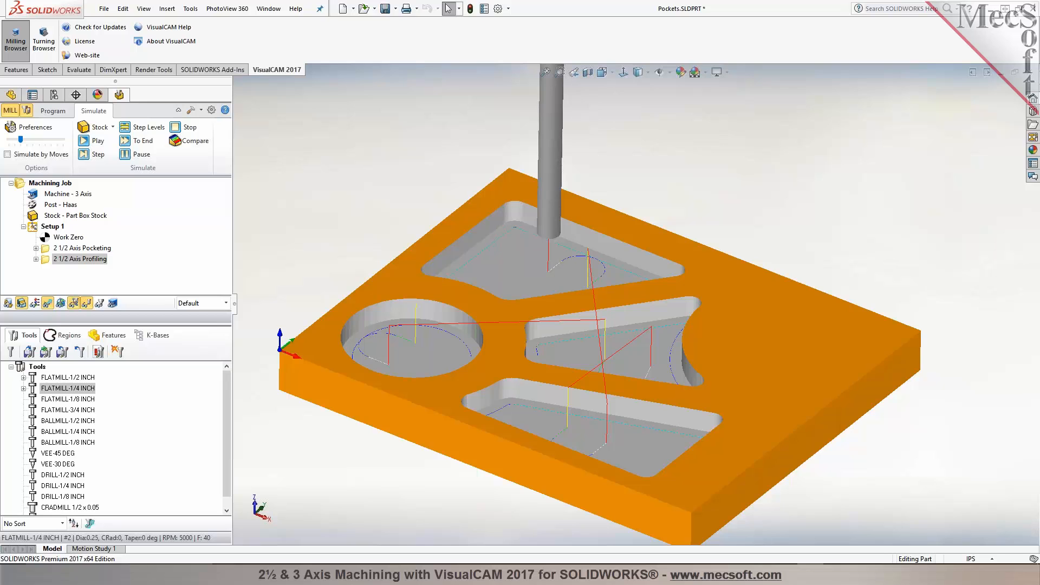
pyautogui.moveTo(322, 247); pyautogui.dragTo(317, 213, button='middle')
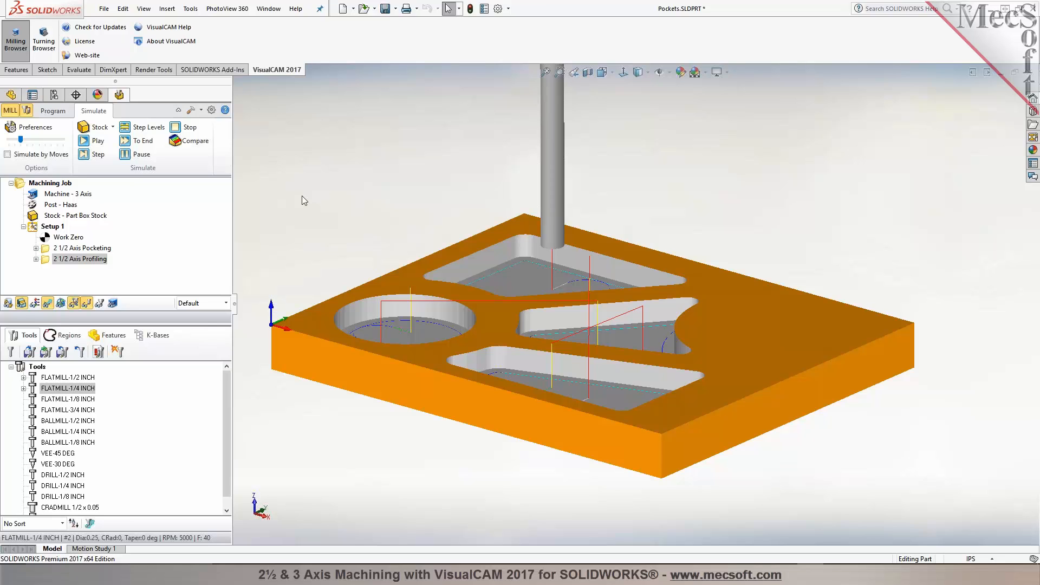
pyautogui.click(50, 111)
pyautogui.moveTo(314, 160); pyautogui.dragTo(317, 154, button='middle')
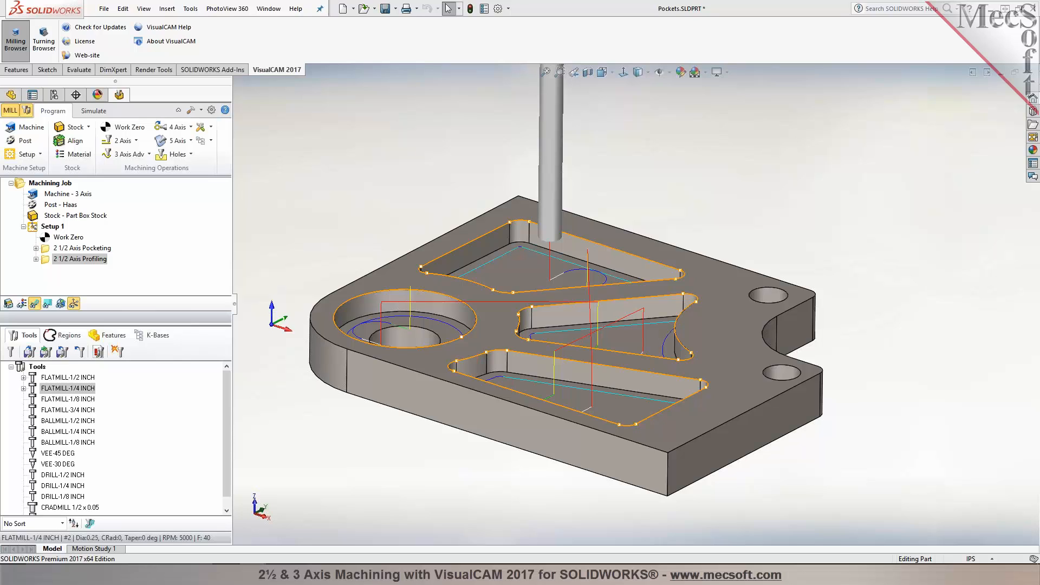
# Step: Open the Pockets-Part1 part without making a derived part
pyautogui.moveTo(1039, 285); pyautogui.dragTo(966, 288)
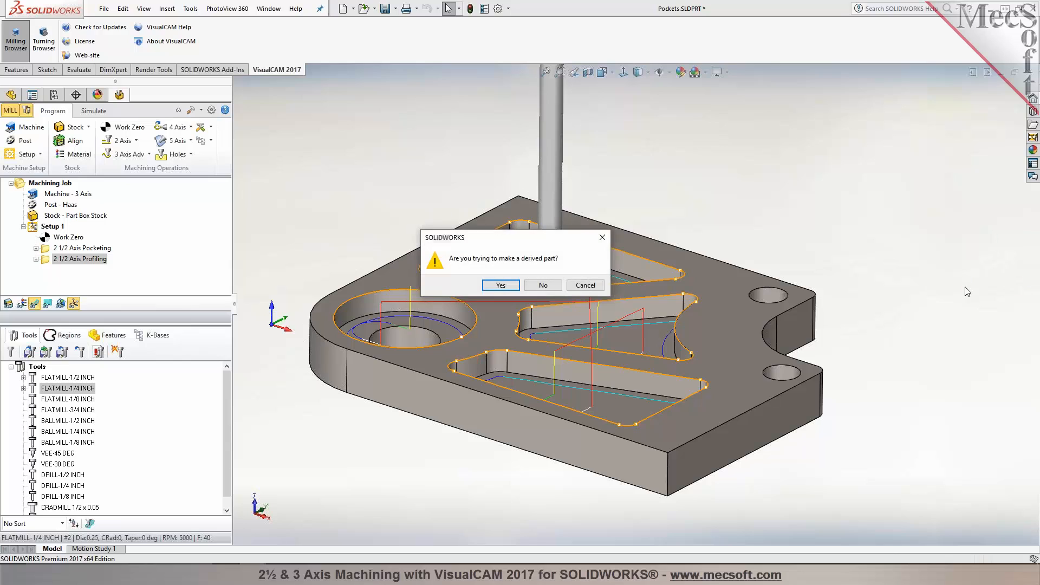
pyautogui.click(538, 284)
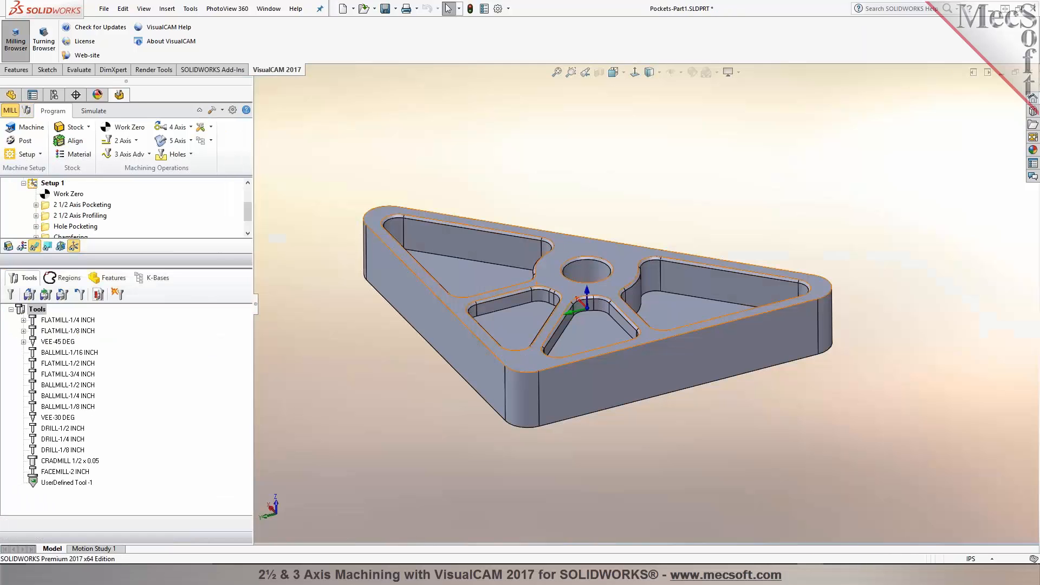
pyautogui.moveTo(541, 296); pyautogui.dragTo(533, 268, button='middle')
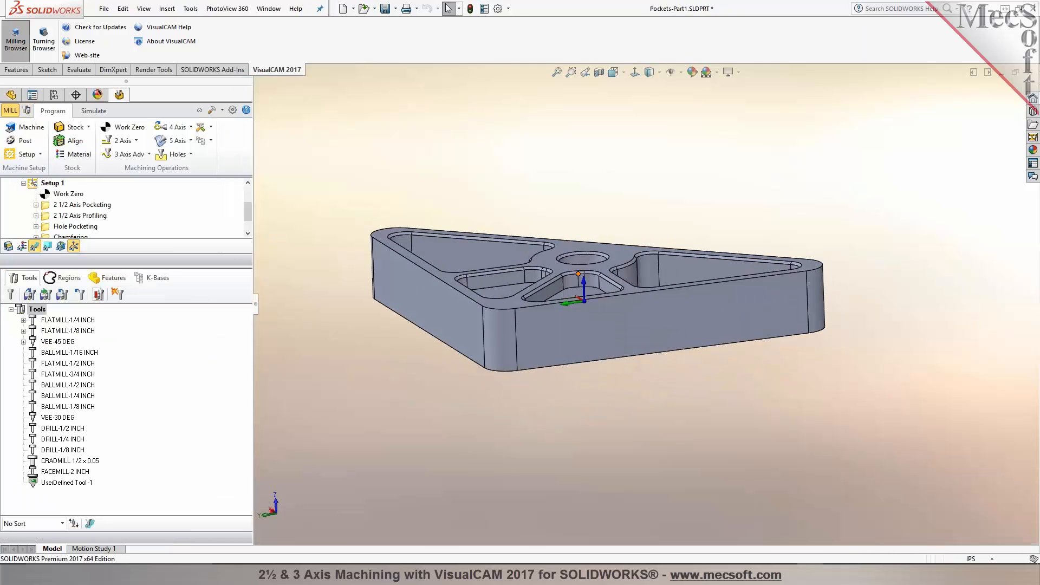
pyautogui.scroll(-4, 535, 269)
pyautogui.moveTo(454, 317); pyautogui.dragTo(438, 334, button='middle')
pyautogui.scroll(1, 439, 325)
pyautogui.moveTo(466, 300)
pyautogui.mouseDown(button='middle')
pyautogui.moveTo(481, 277)
pyautogui.moveTo(477, 294)
pyautogui.mouseUp(button='middle')
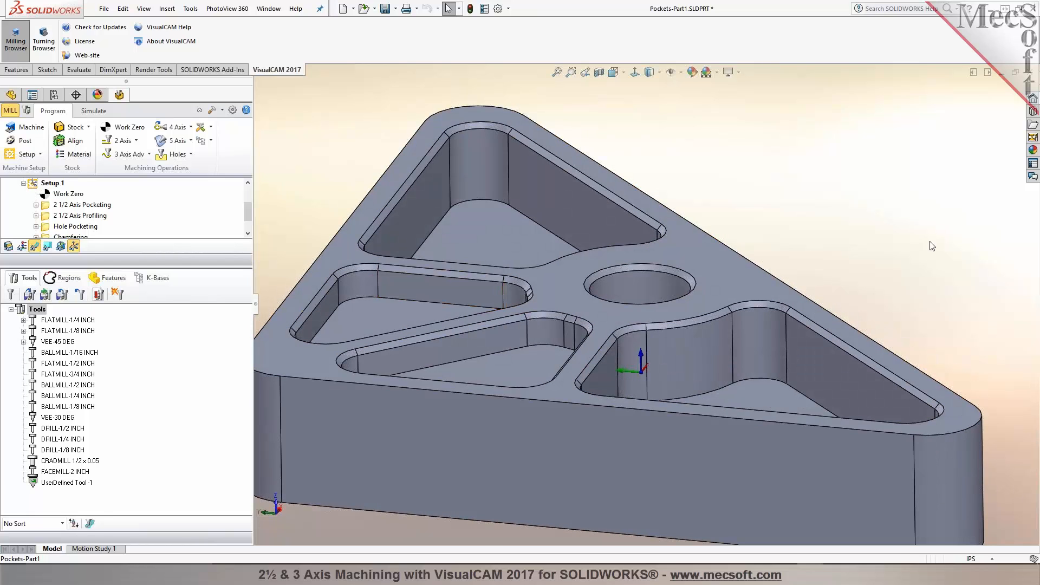
# Step: Expand the machining job browser and display the 2½ Axis Pocketing toolpath
pyautogui.moveTo(173, 259); pyautogui.dragTo(174, 386)
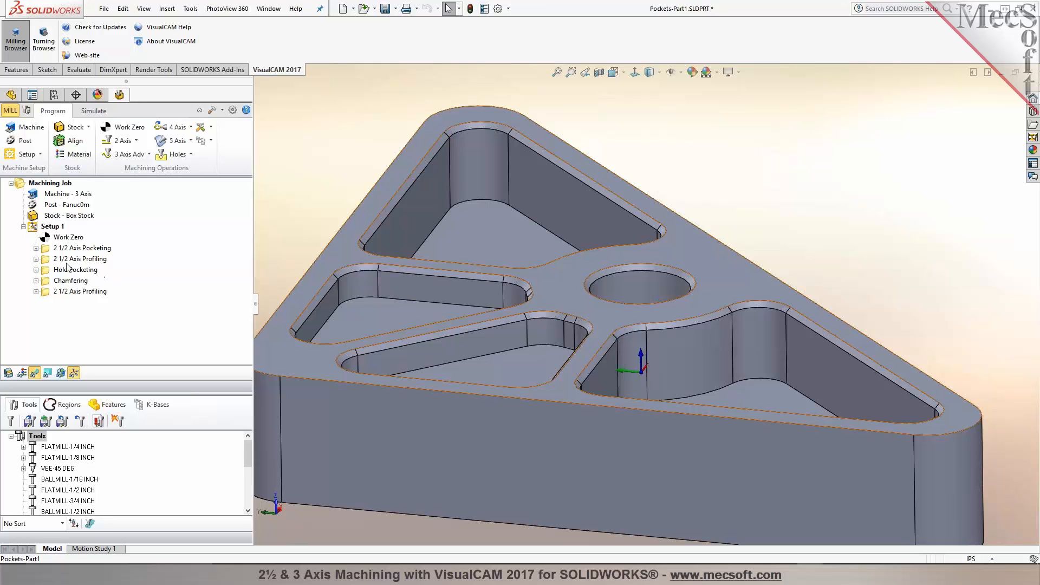
pyautogui.click(50, 248)
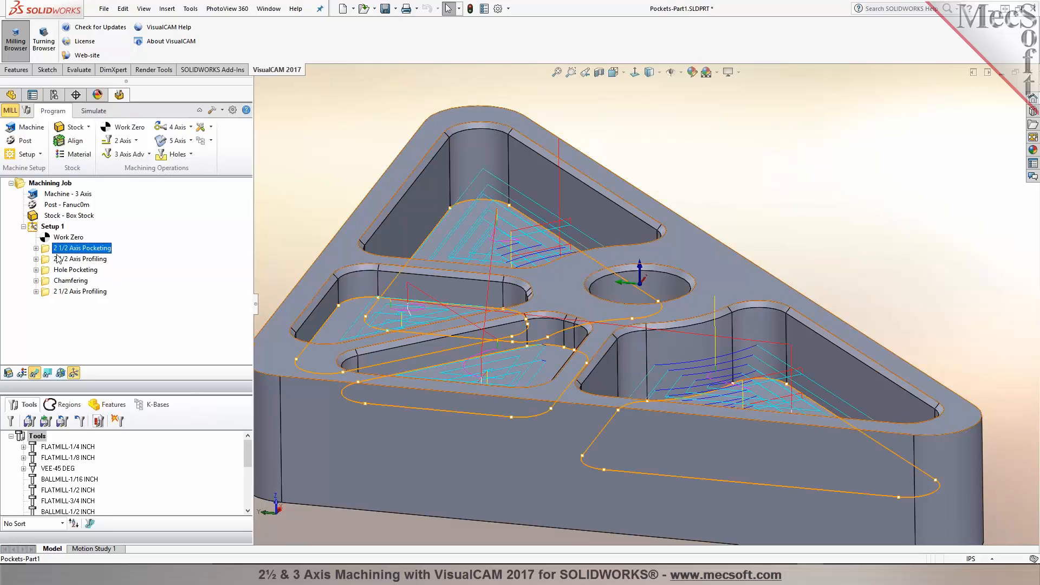
pyautogui.moveTo(299, 265); pyautogui.dragTo(388, 179, button='middle')
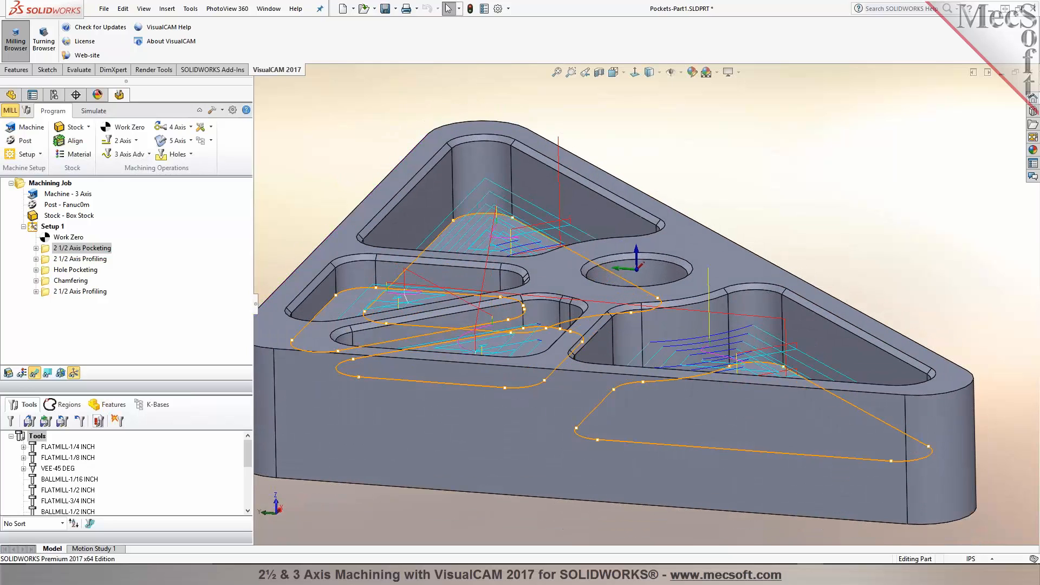
# Step: Open the 2½ Axis Pocketing operation, review its cut levels, and regenerate its toolpath
pyautogui.click(45, 250)
pyautogui.doubleClick(44, 253)
pyautogui.moveTo(309, 153); pyautogui.dragTo(310, 160, button='middle')
pyautogui.click(84, 130)
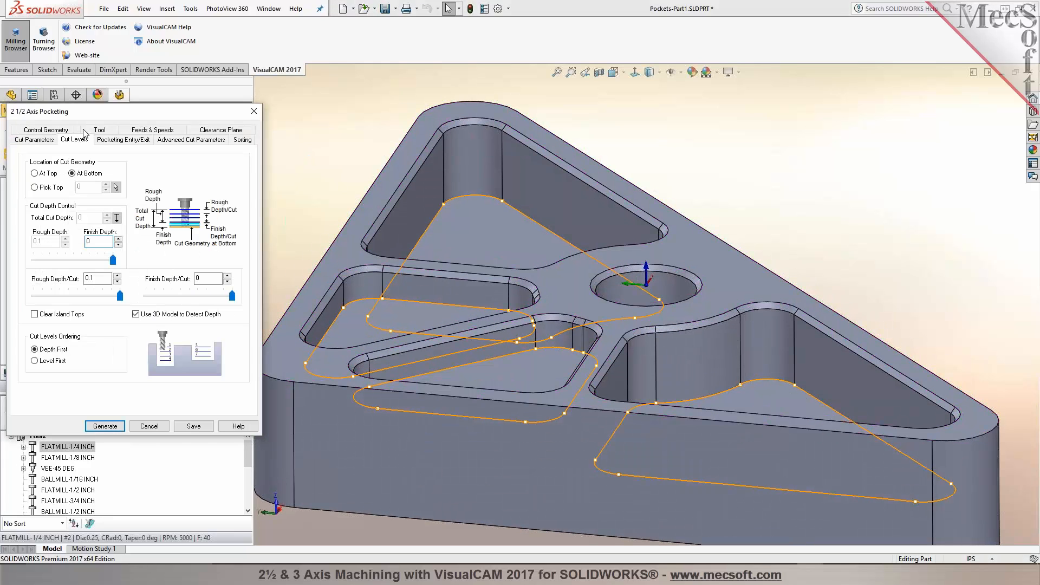
pyautogui.moveTo(209, 322)
pyautogui.moveTo(92, 281)
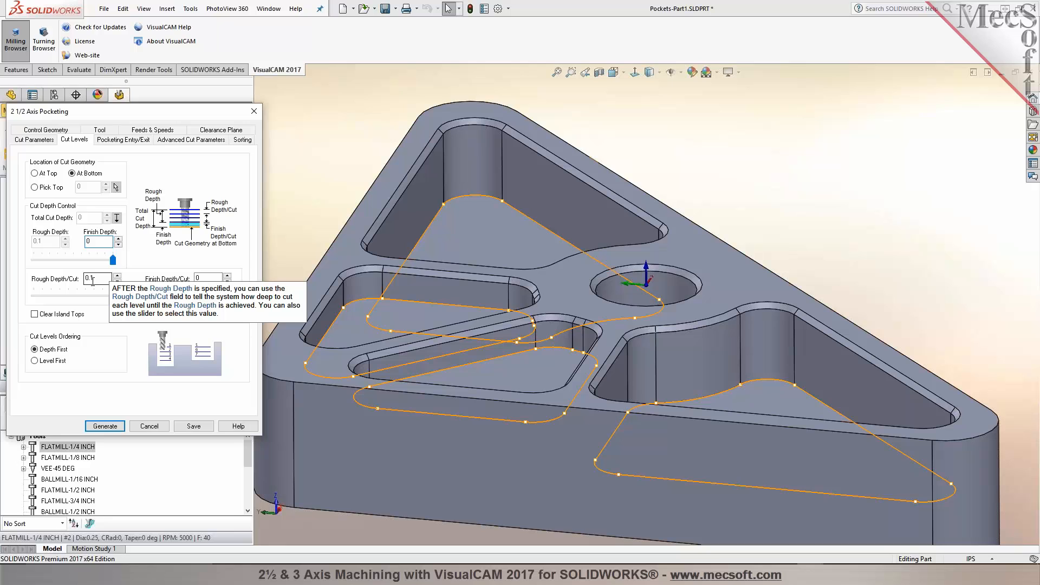
pyautogui.click(114, 428)
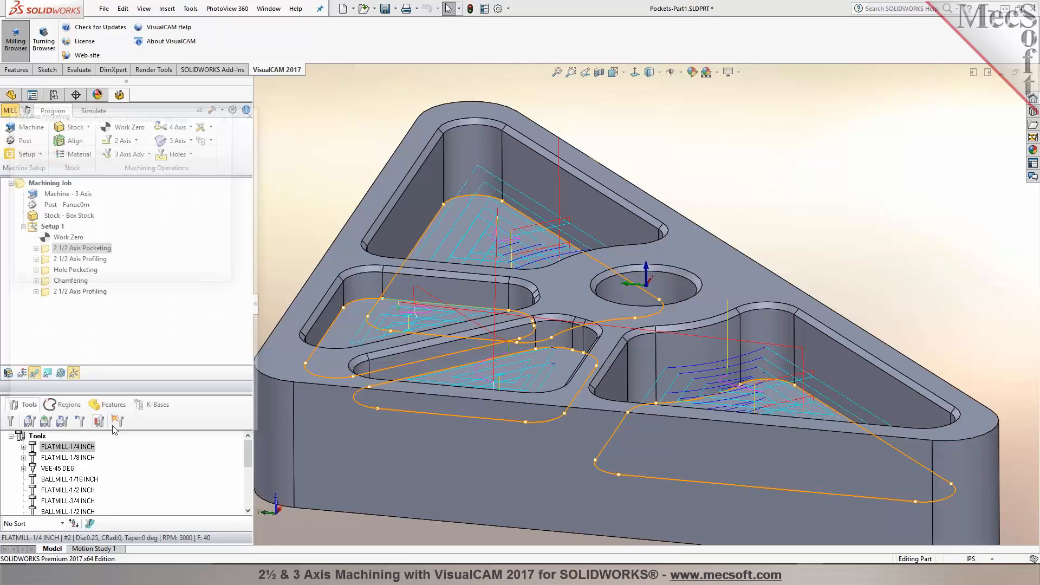
# Step: Show the pocketing toolpath level by level with the Z Level Display
pyautogui.click(47, 374)
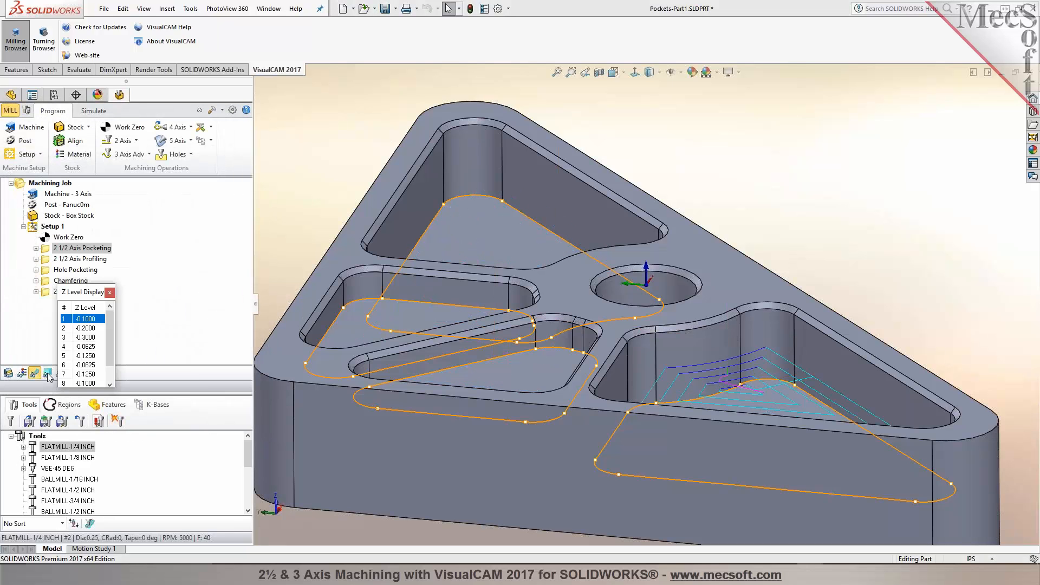
pyautogui.click(87, 328)
pyautogui.click(88, 337)
pyautogui.click(89, 346)
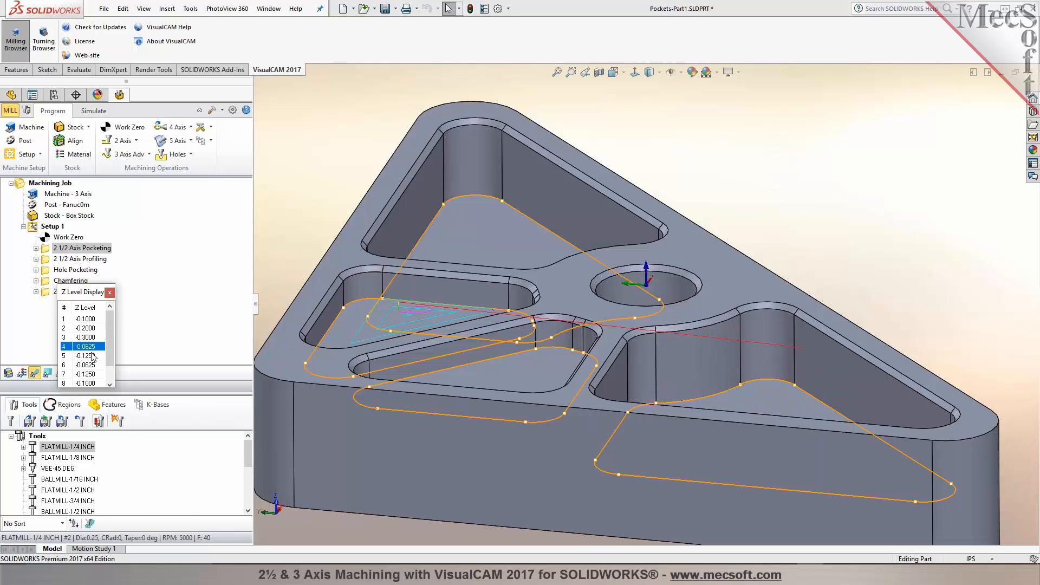
pyautogui.click(89, 337)
pyautogui.moveTo(779, 425); pyautogui.dragTo(778, 458, button='middle')
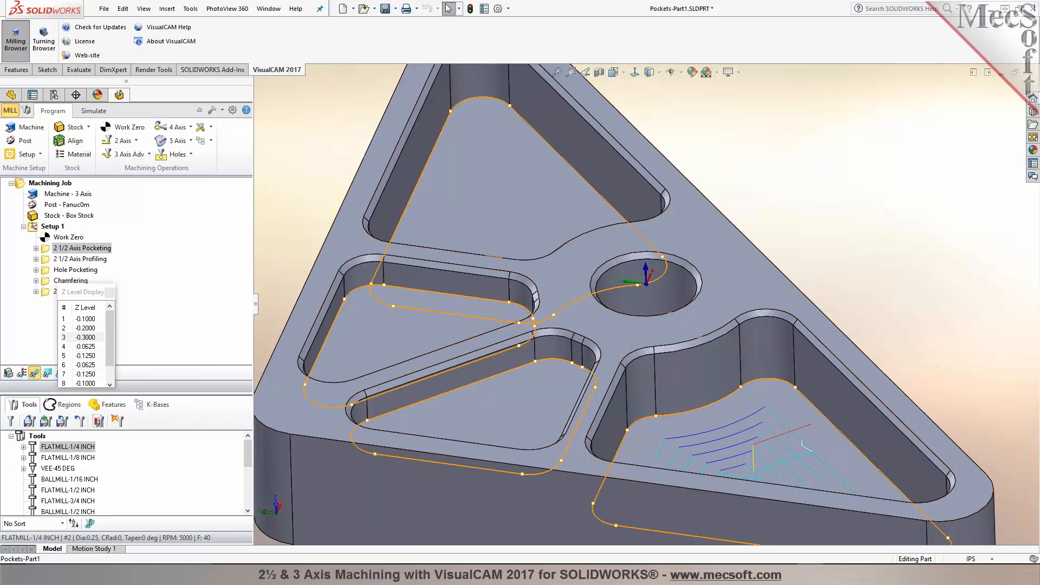
pyautogui.click(92, 356)
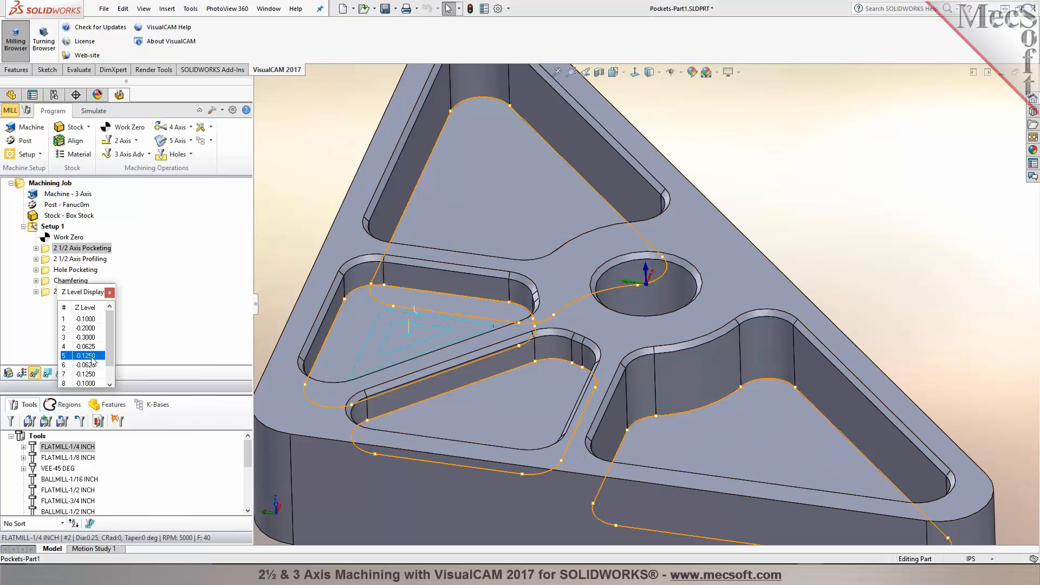
pyautogui.moveTo(428, 328); pyautogui.dragTo(428, 298, button='middle')
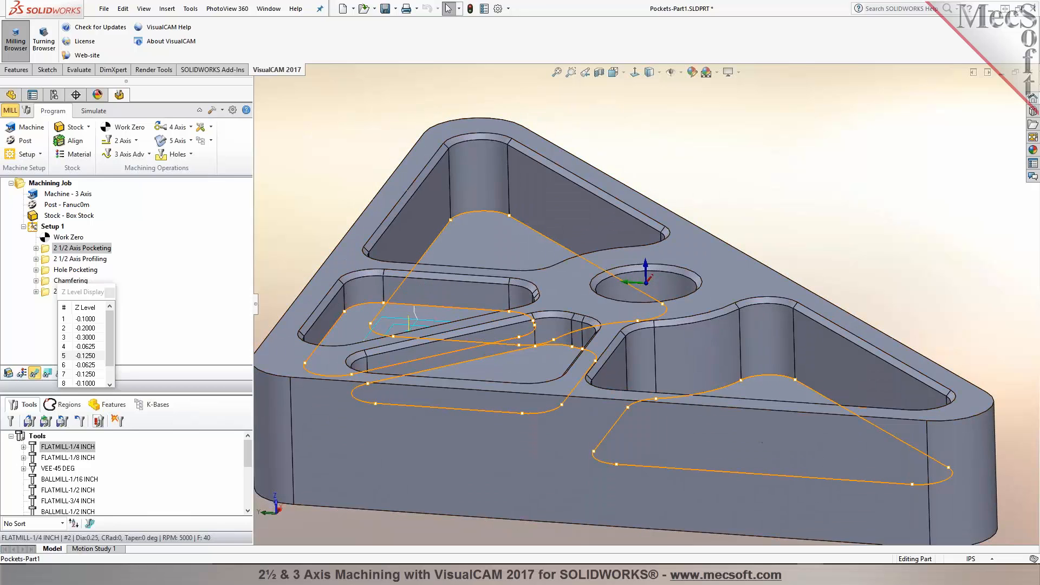
pyautogui.moveTo(315, 196)
pyautogui.mouseDown(button='middle')
pyautogui.moveTo(330, 216)
pyautogui.moveTo(318, 193)
pyautogui.mouseUp(button='middle')
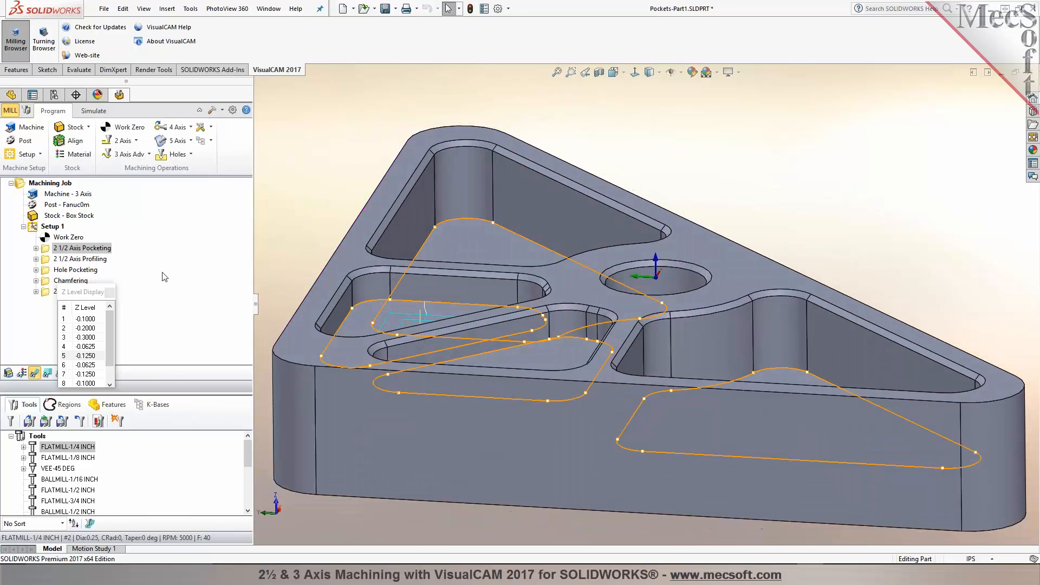
pyautogui.click(110, 293)
# Step: Display the profiling, hole pocketing, chamfering and second profiling toolpaths in turn
pyautogui.moveTo(273, 190); pyautogui.dragTo(265, 207, button='middle')
pyautogui.click(87, 259)
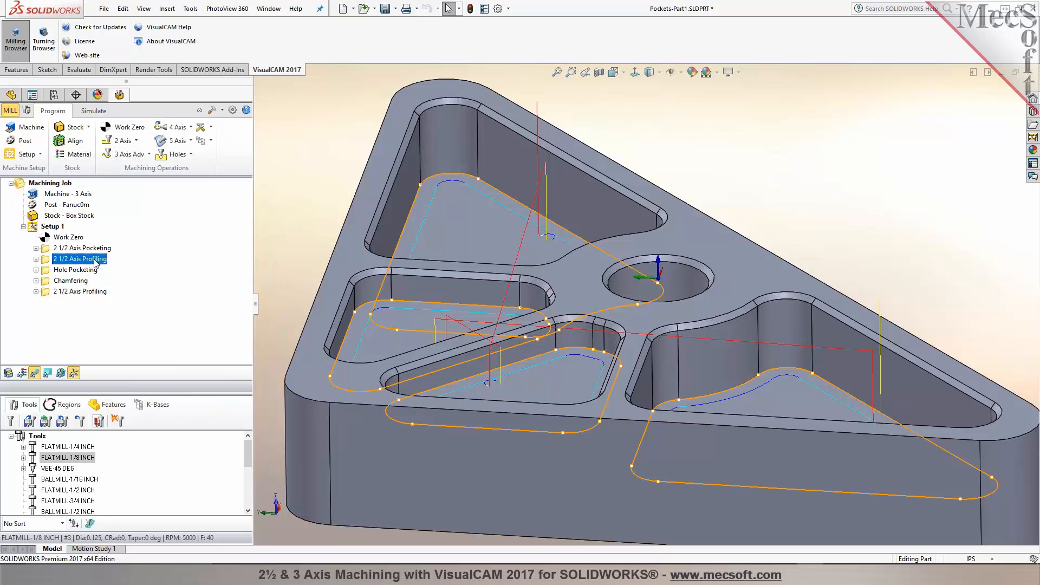
pyautogui.click(86, 270)
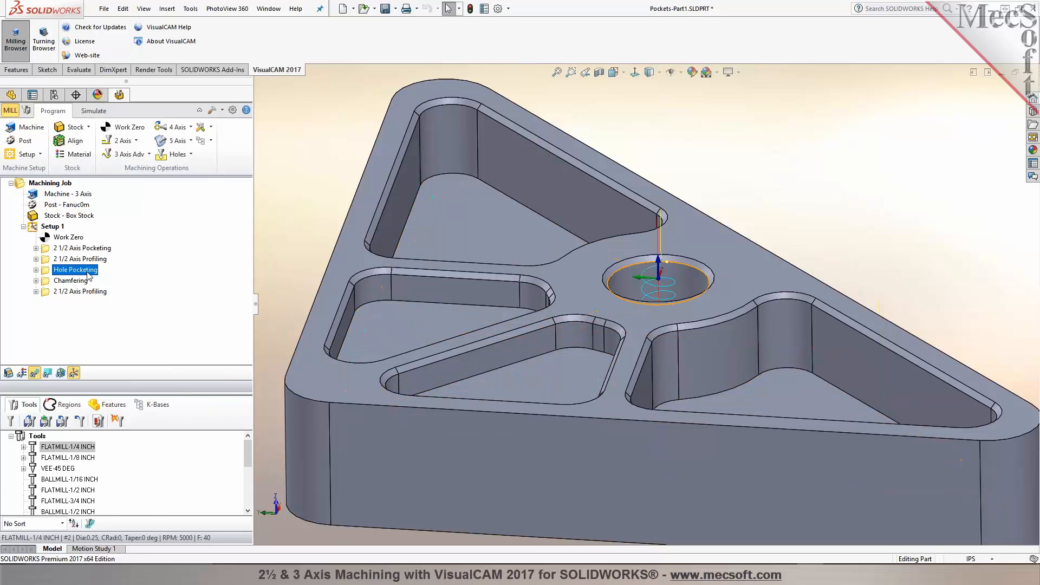
pyautogui.click(76, 281)
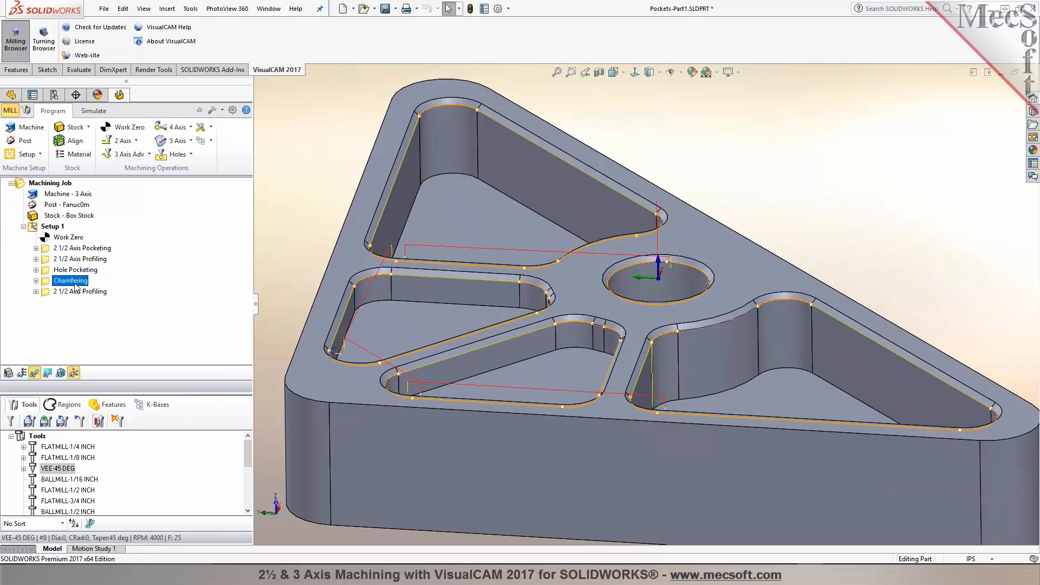
pyautogui.click(76, 292)
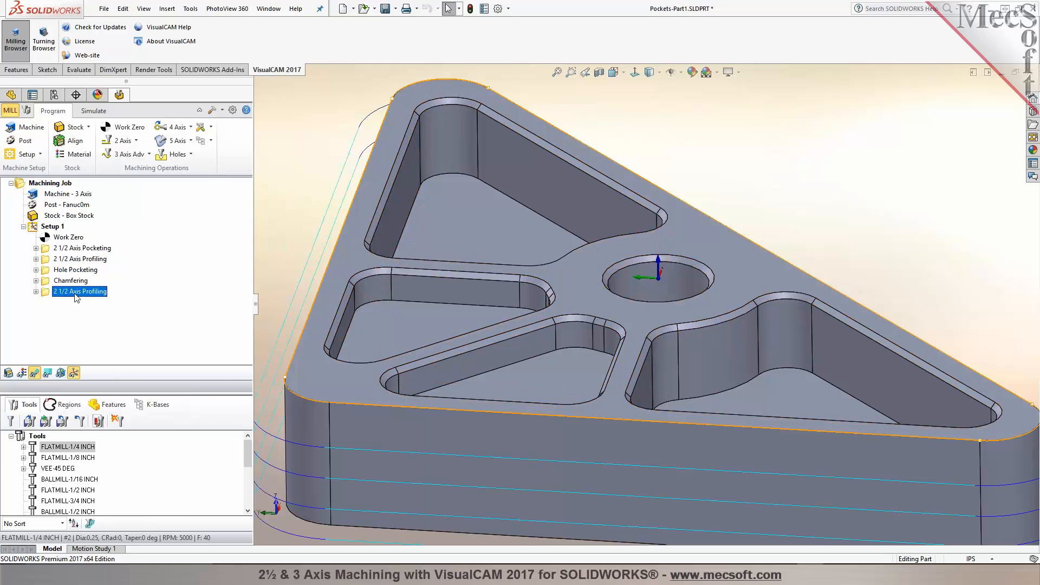
pyautogui.scroll(4, 77, 297)
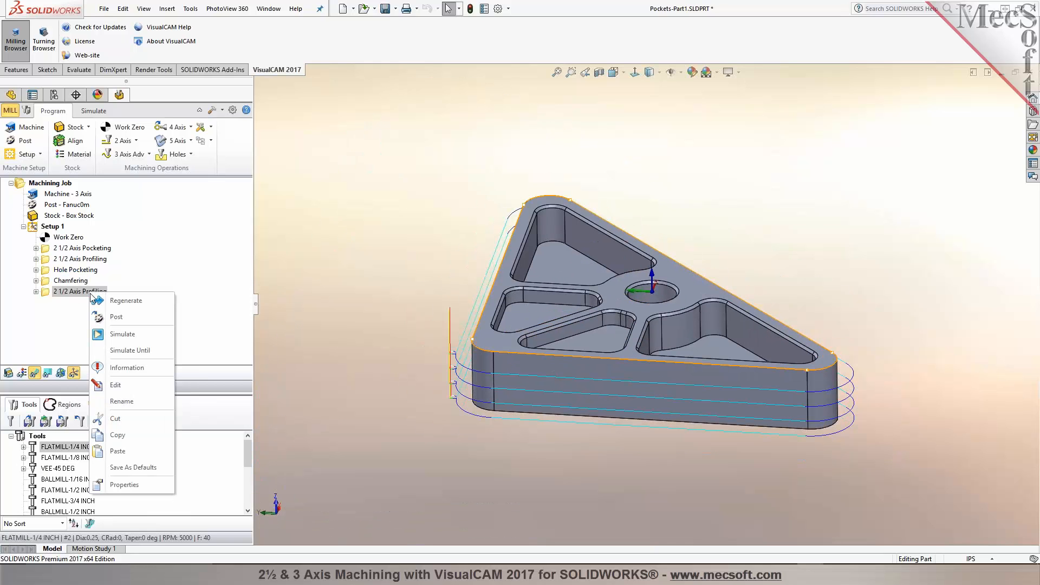
# Step: Run a cut material simulation of the last 2½ Axis Profiling operation
pyautogui.click(114, 336)
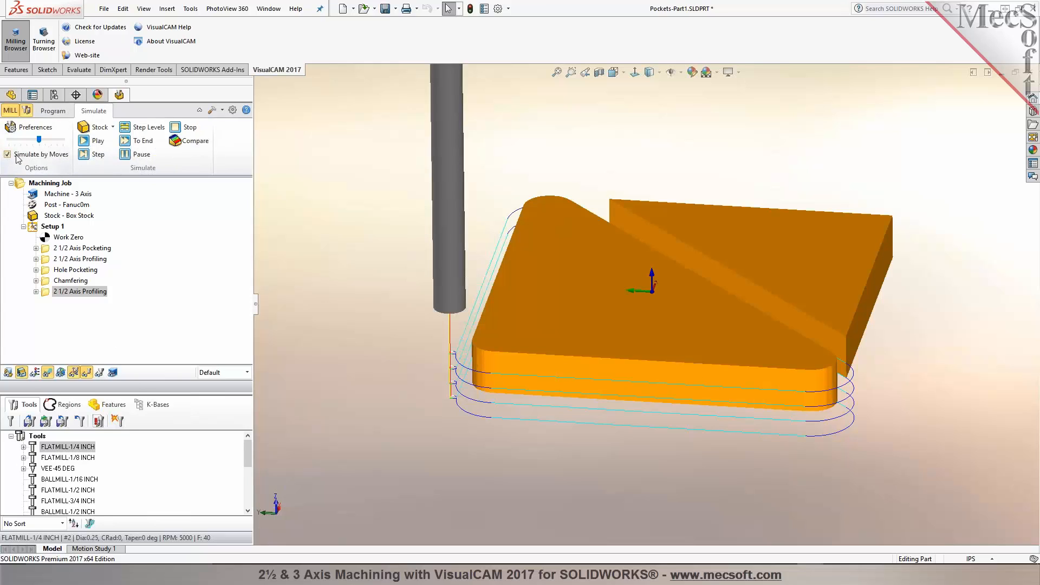
pyautogui.rightClick(53, 292)
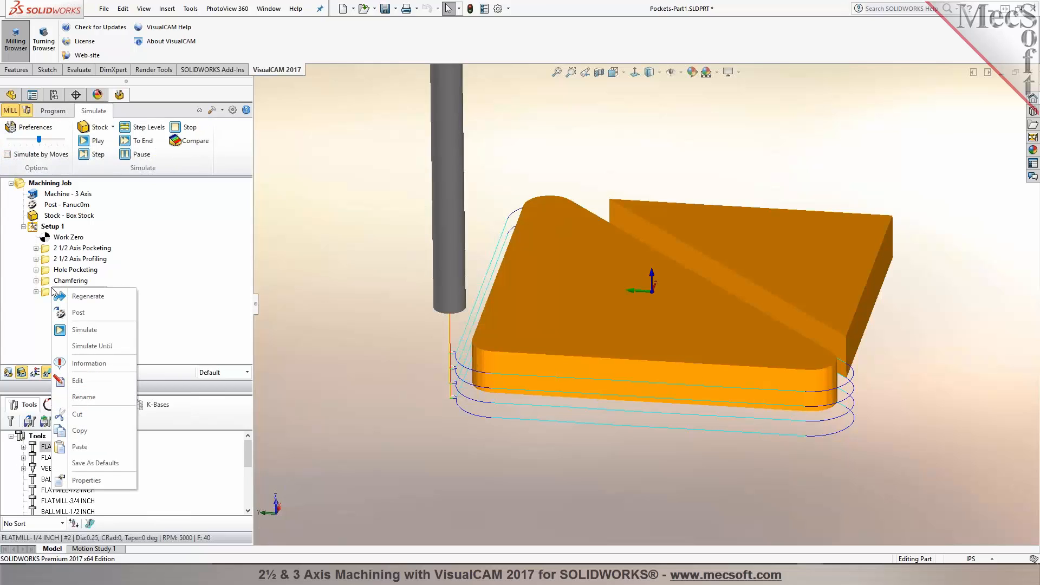
pyautogui.click(84, 336)
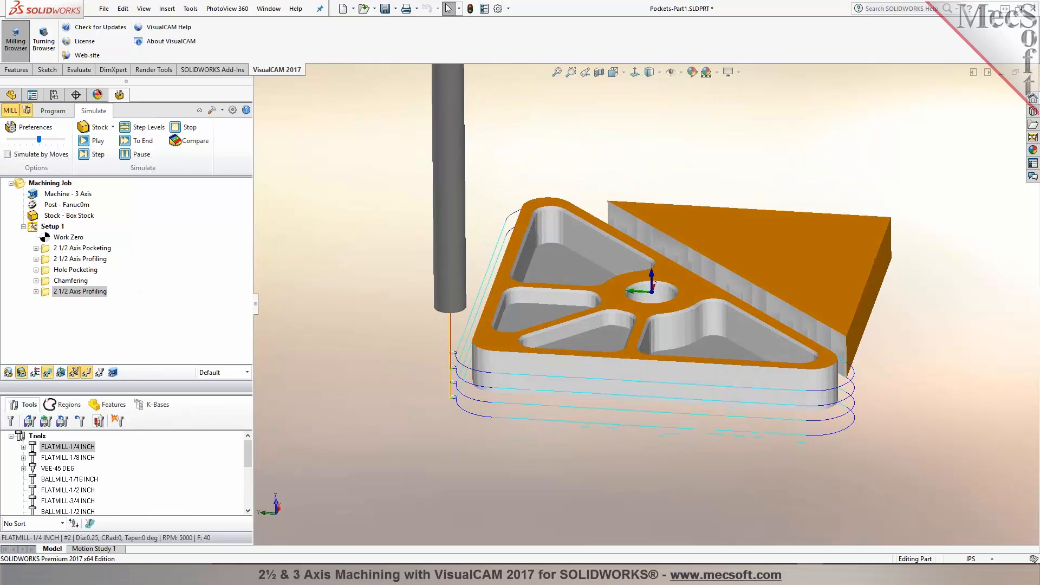
# Step: Play the simulation of all operations at a slower speed
pyautogui.click(84, 141)
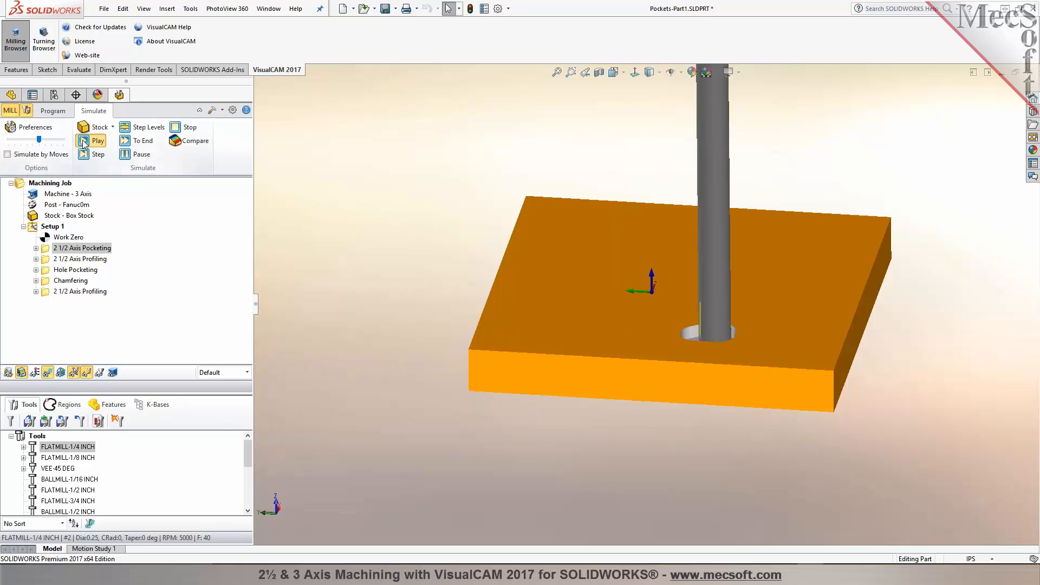
pyautogui.moveTo(39, 139); pyautogui.dragTo(15, 139)
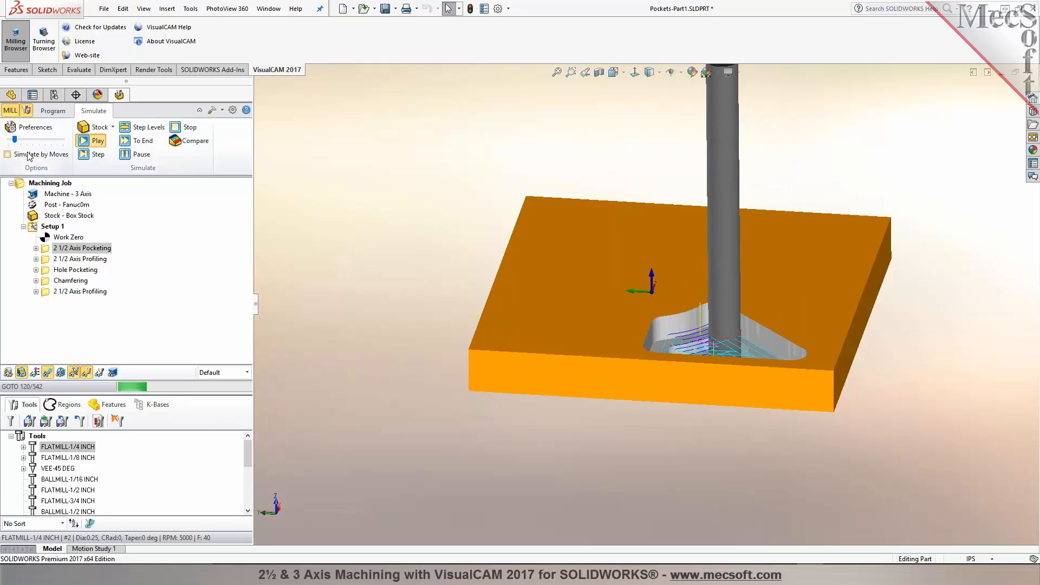
pyautogui.moveTo(342, 206); pyautogui.dragTo(343, 230, button='middle')
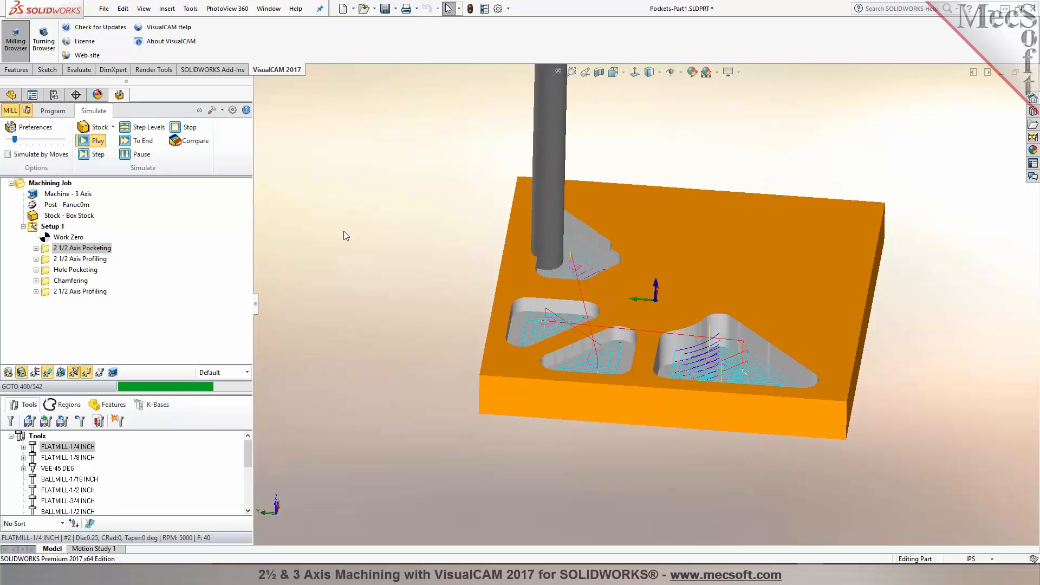
pyautogui.scroll(-2, 768, 268)
pyautogui.click(48, 372)
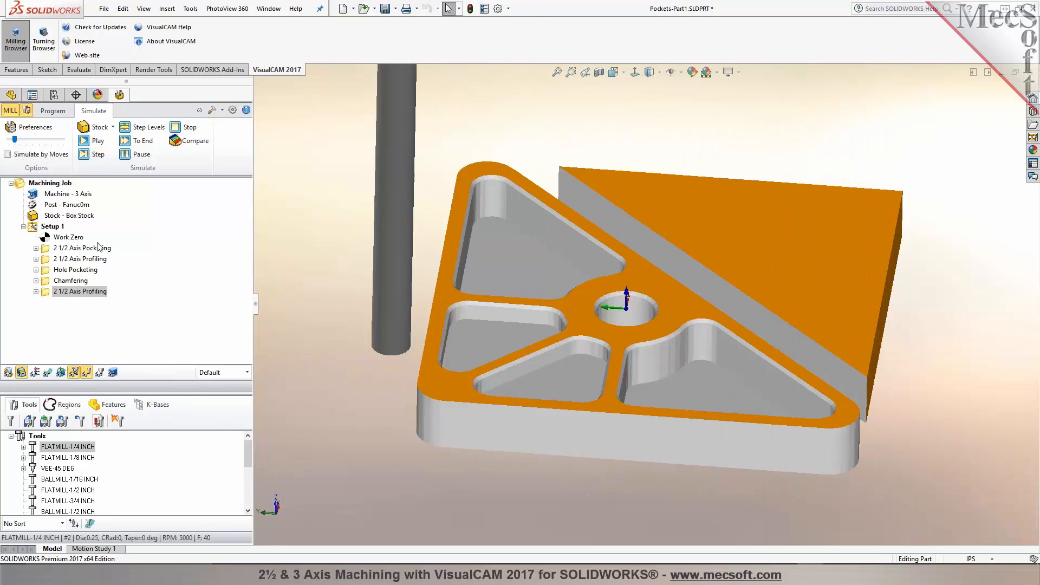
# Step: Set the 2½ Axis Pocketing operation's simulation colour to yellow-green in its properties
pyautogui.rightClick(89, 249)
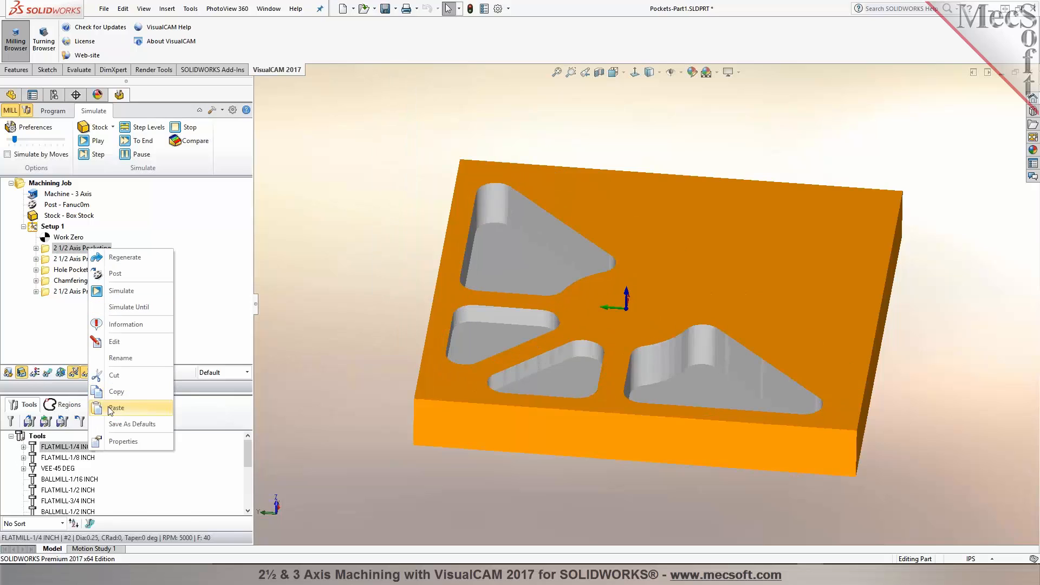
pyautogui.click(112, 441)
pyautogui.click(595, 231)
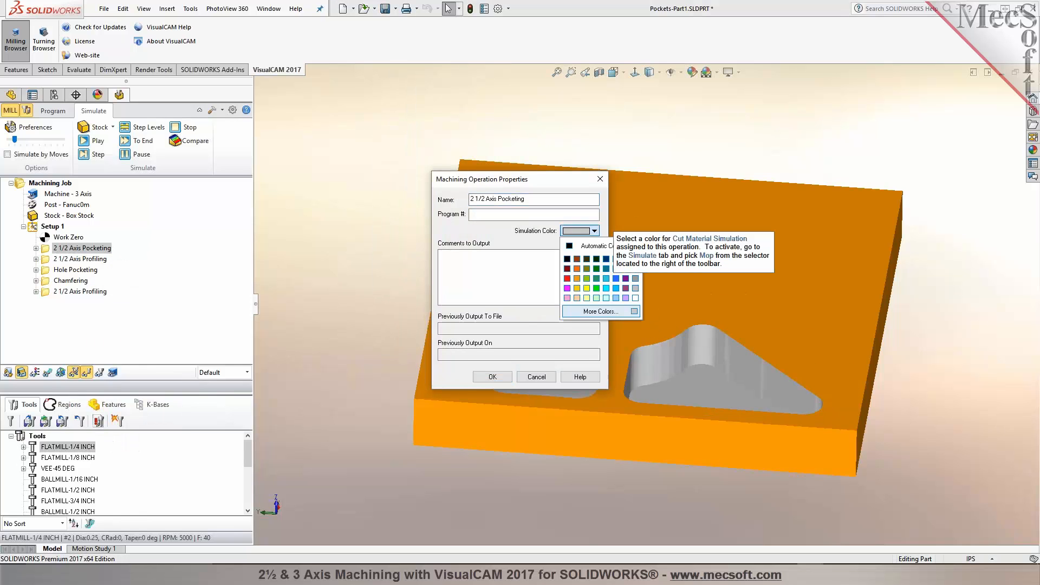
pyautogui.click(586, 278)
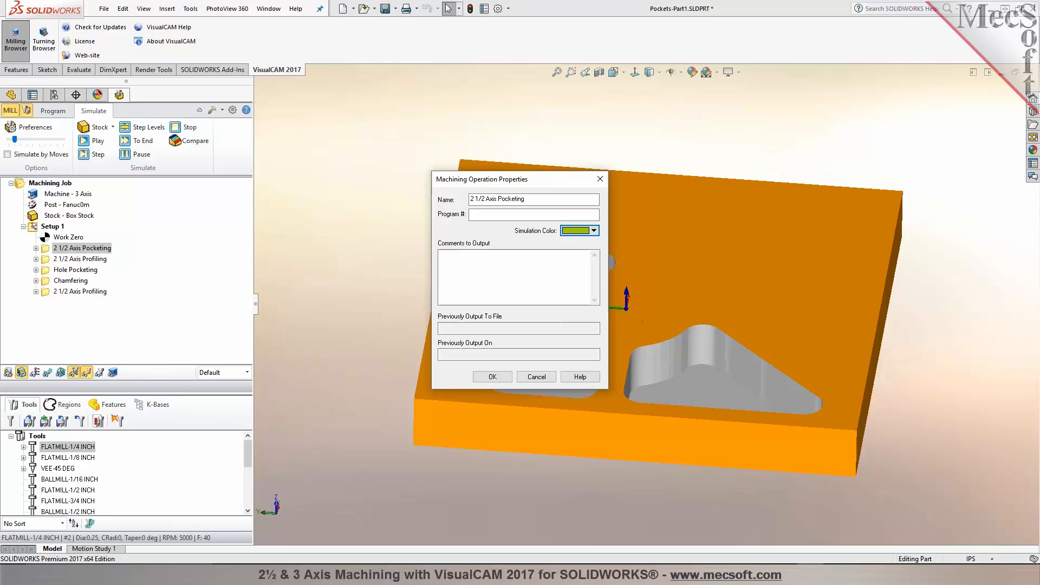
pyautogui.click(492, 376)
# Step: Set the first 2½ Axis Profiling operation's simulation colour to cyan
pyautogui.click(74, 259)
pyautogui.rightClick(74, 261)
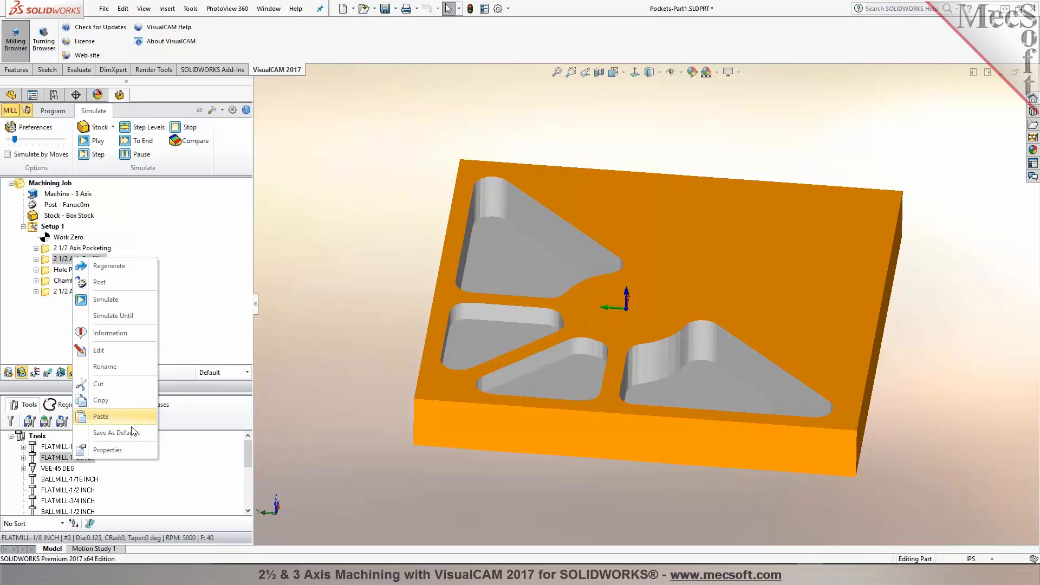
pyautogui.click(112, 452)
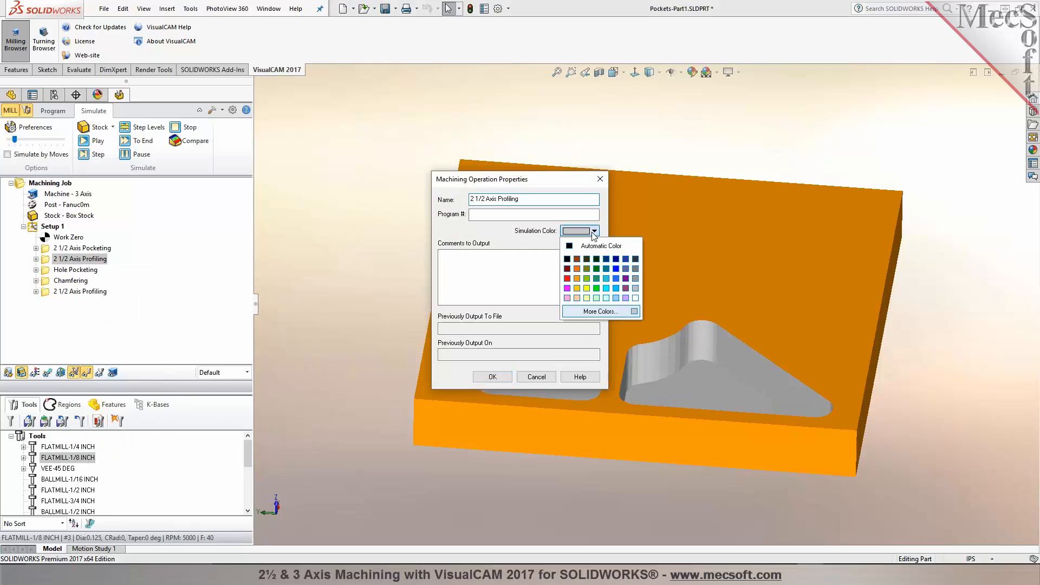
pyautogui.click(605, 278)
pyautogui.click(492, 376)
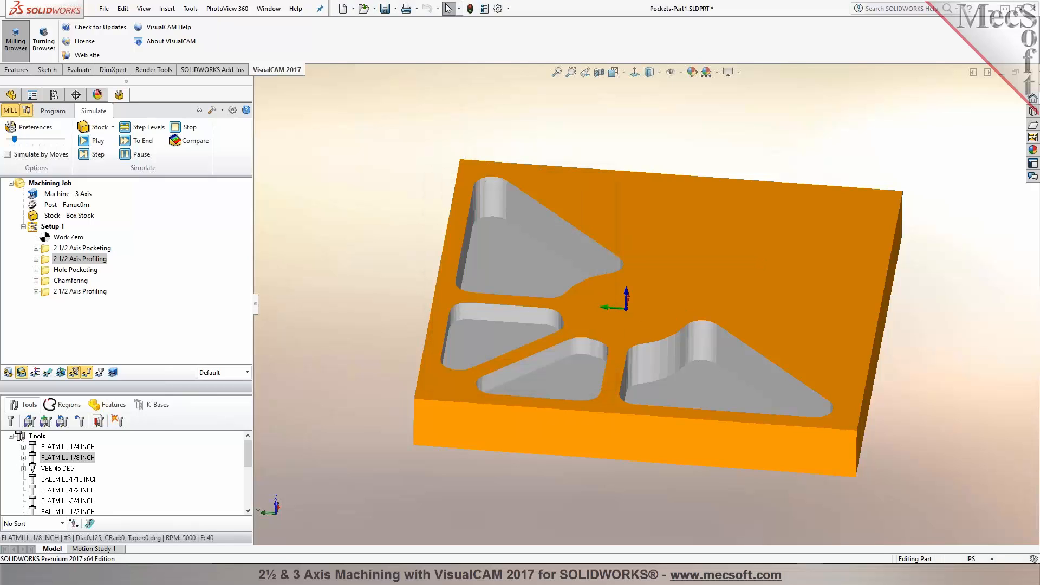
# Step: Open the Hole Pocketing operation's properties and set its simulation colour to green
pyautogui.rightClick(77, 270)
pyautogui.click(112, 462)
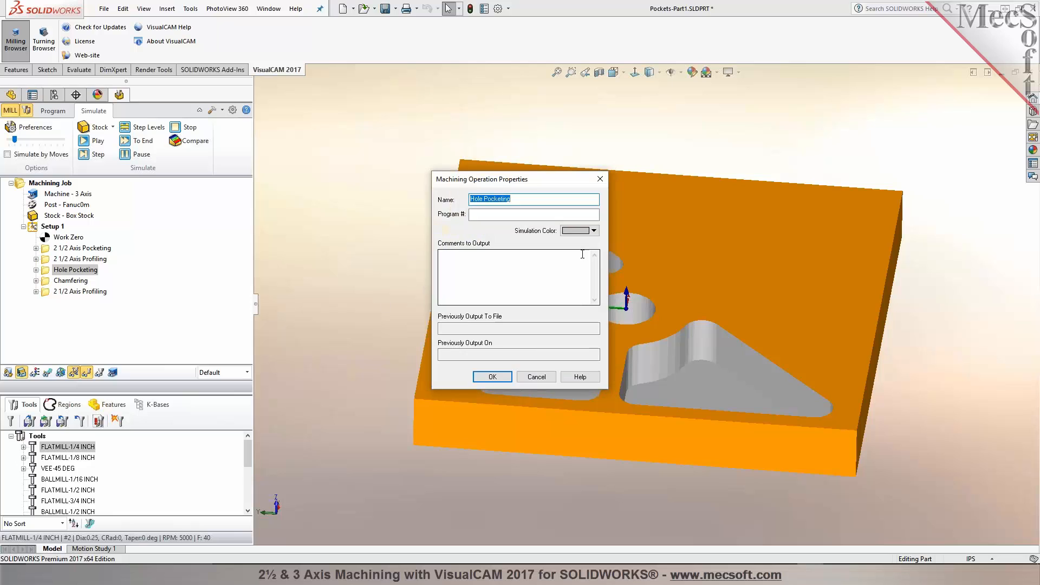
pyautogui.click(493, 379)
# Step: Set the Chamfering operation's simulation colour to red
pyautogui.rightClick(75, 281)
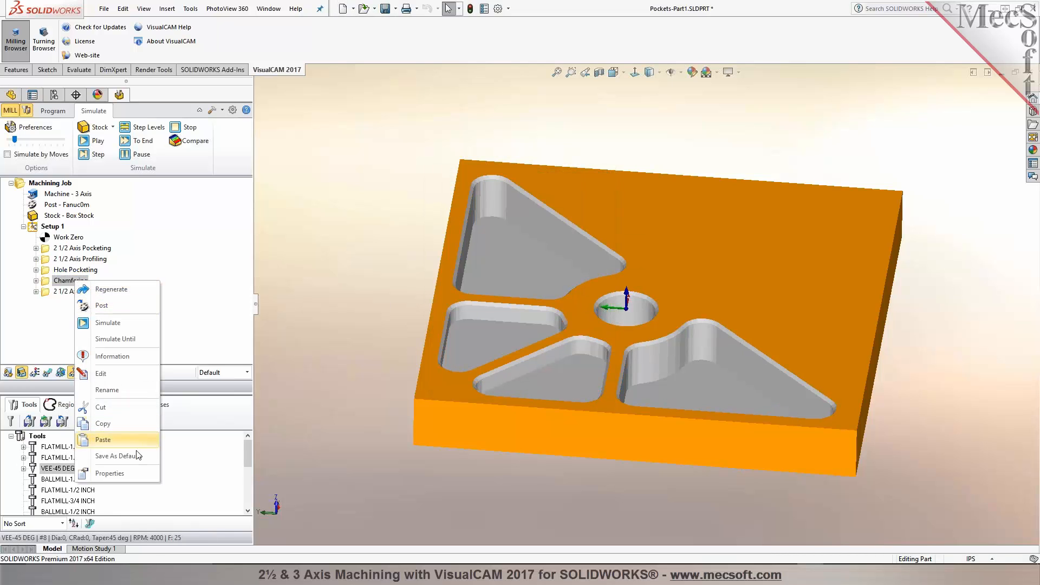
pyautogui.click(110, 473)
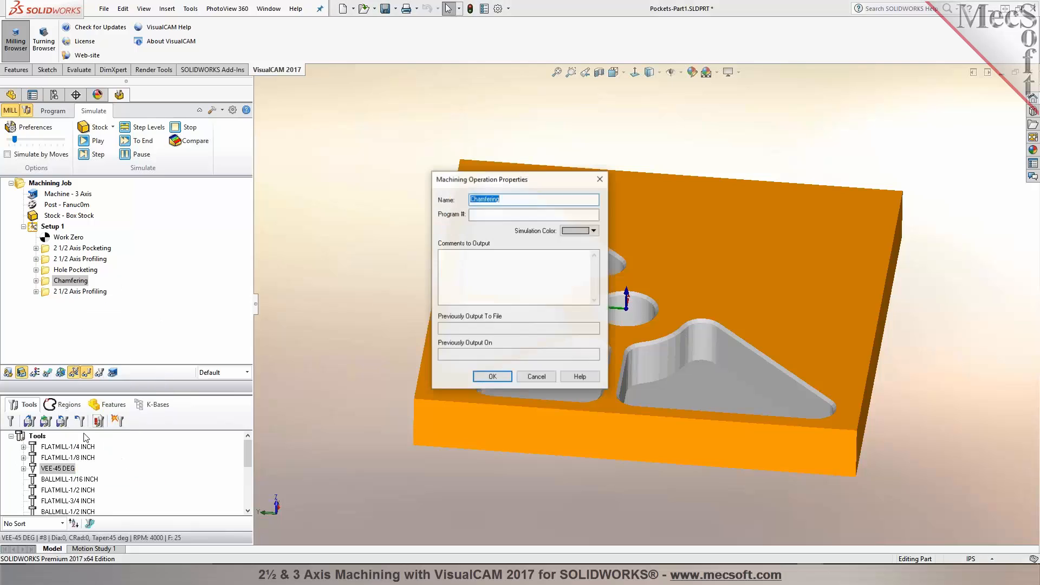
pyautogui.click(594, 231)
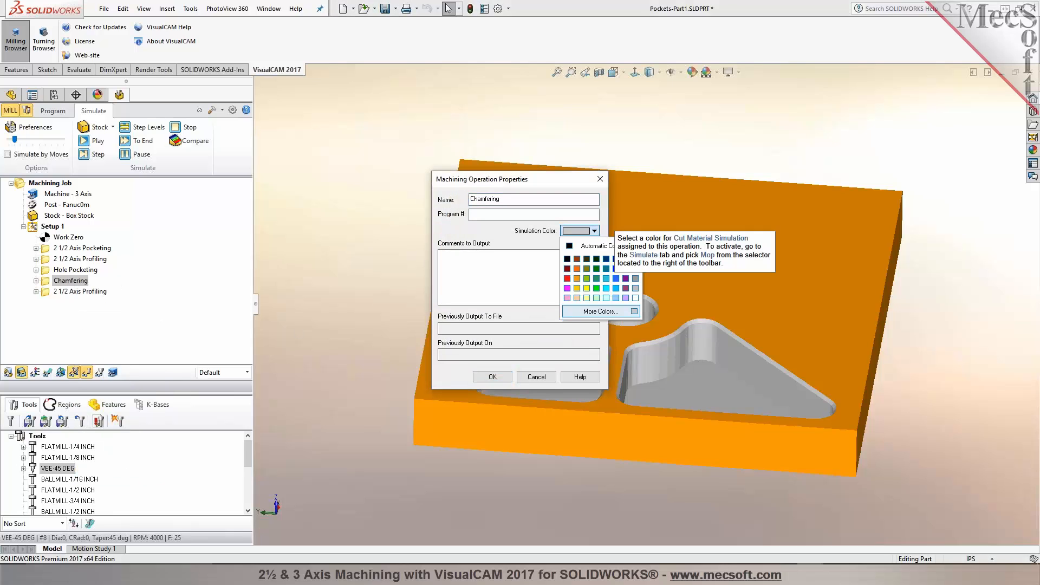
pyautogui.click(567, 278)
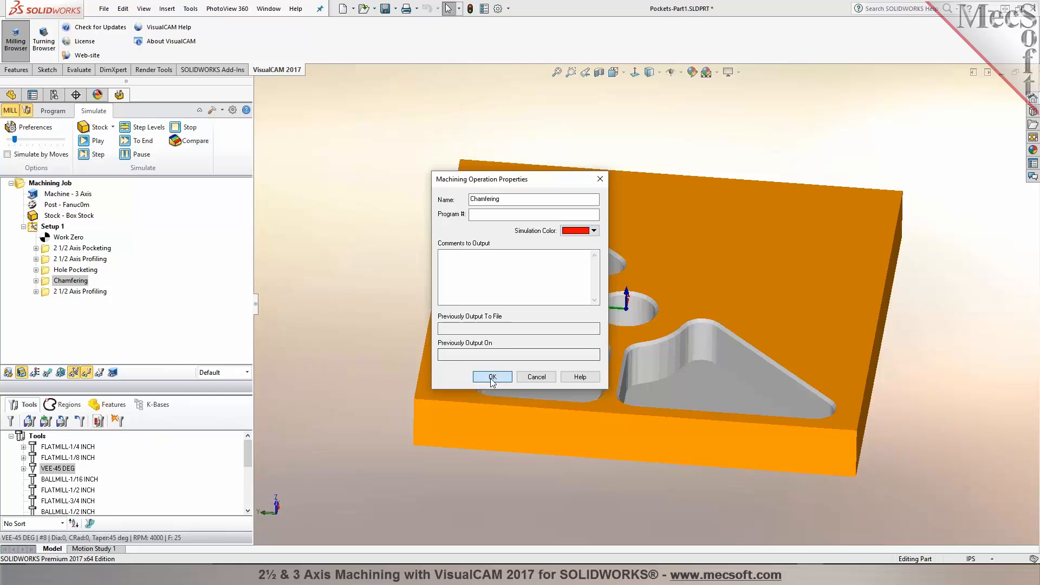
pyautogui.click(493, 376)
# Step: Open the last 2½ Axis Profiling operation's properties and close them
pyautogui.rightClick(93, 292)
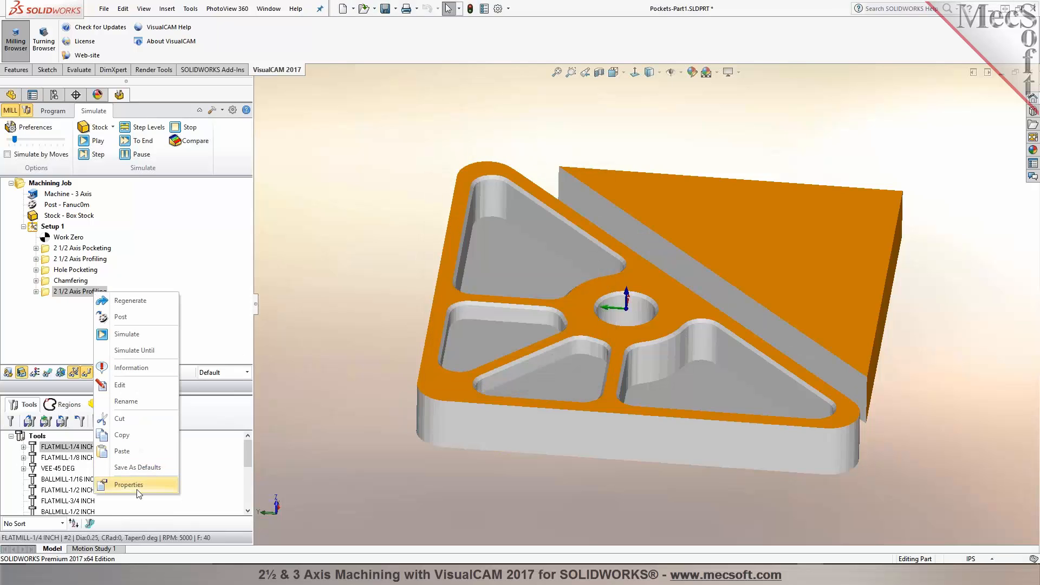
pyautogui.click(129, 484)
pyautogui.click(482, 378)
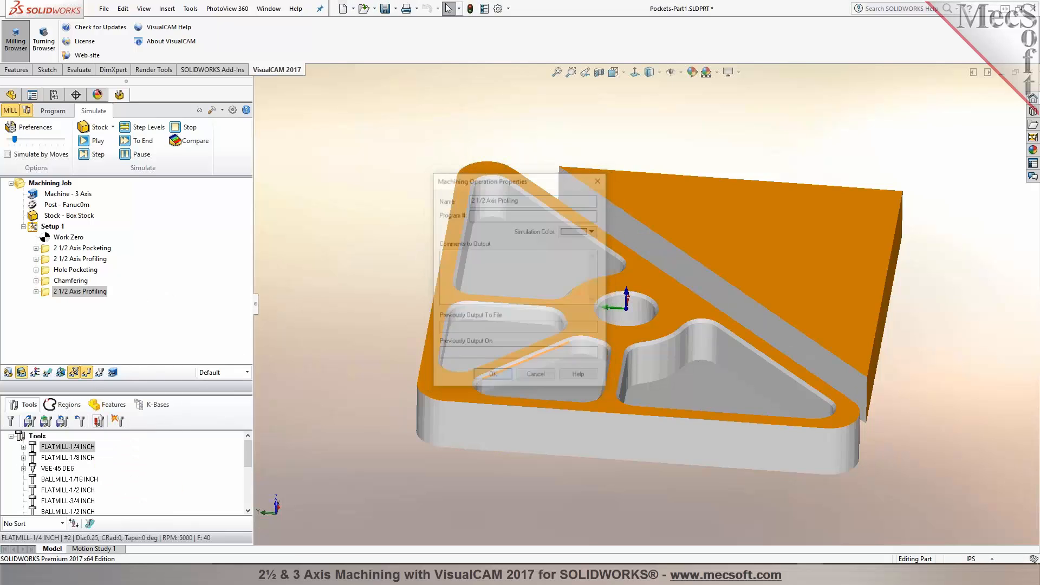
# Step: Play the whole setup simulation in Mop colour mode at a faster speed
pyautogui.click(57, 227)
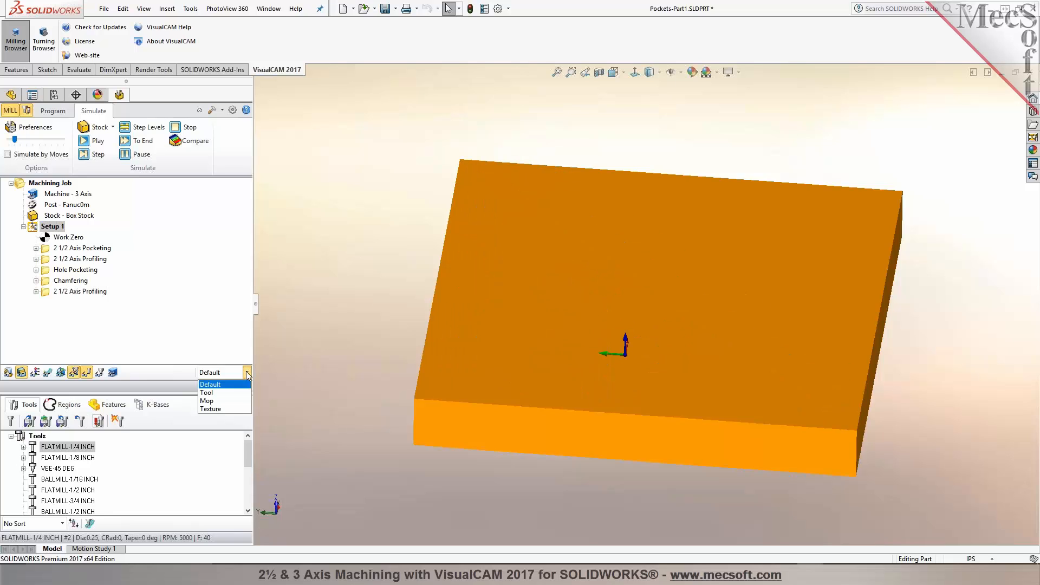
pyautogui.click(83, 249)
pyautogui.click(92, 140)
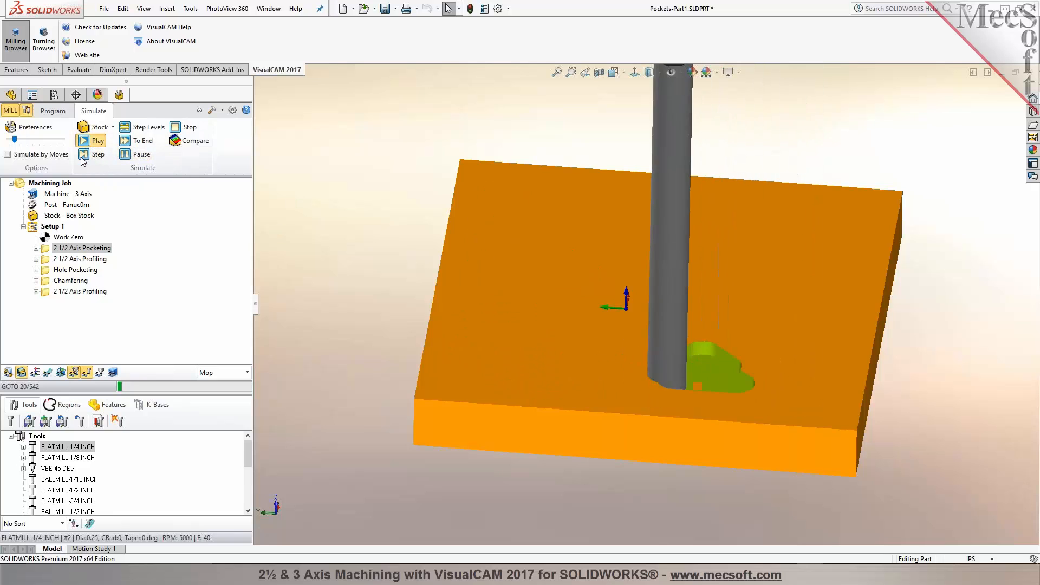
pyautogui.moveTo(14, 139); pyautogui.dragTo(27, 140)
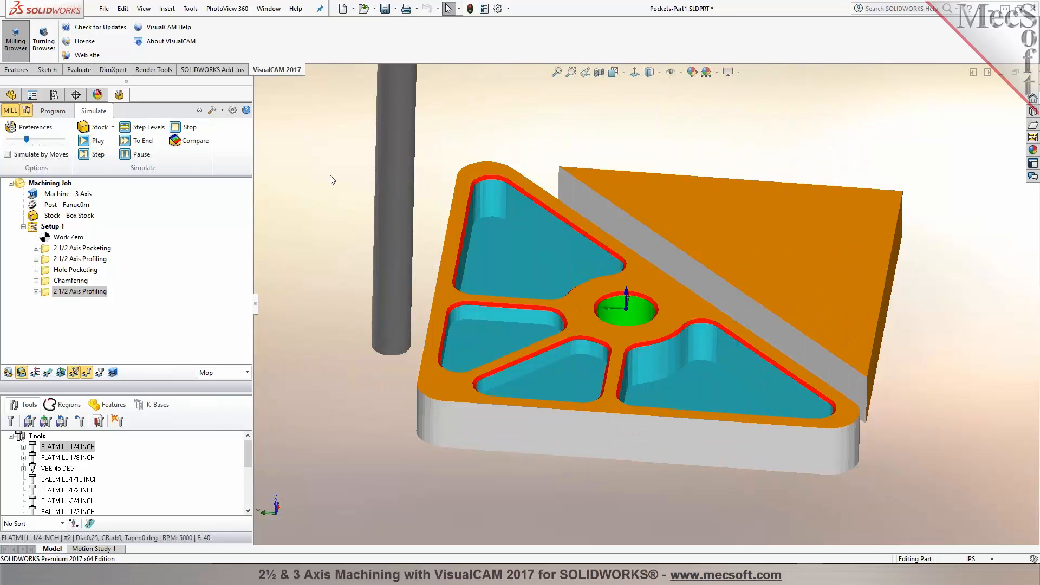
# Step: Load the 3AxHaasVF-3 machine tool definition from file in the machine setup
pyautogui.moveTo(655, 225); pyautogui.dragTo(714, 310, button='middle')
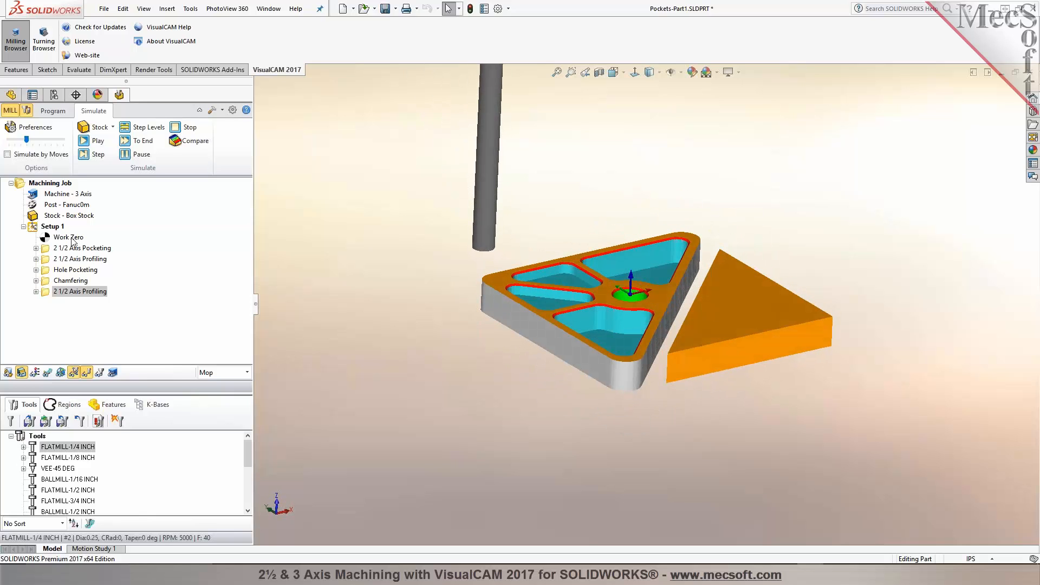
pyautogui.click(52, 112)
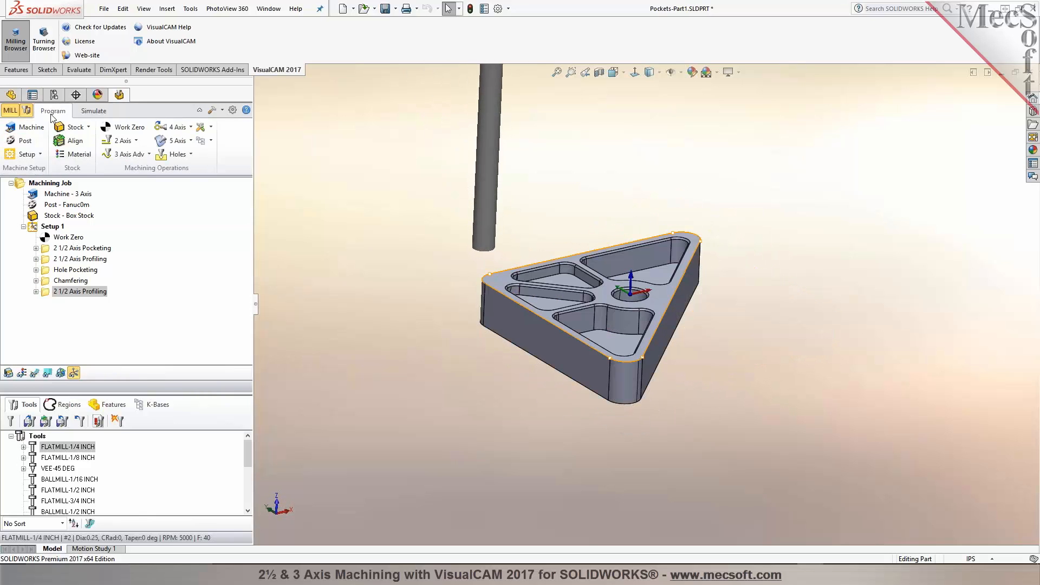
pyautogui.click(32, 128)
pyautogui.click(144, 133)
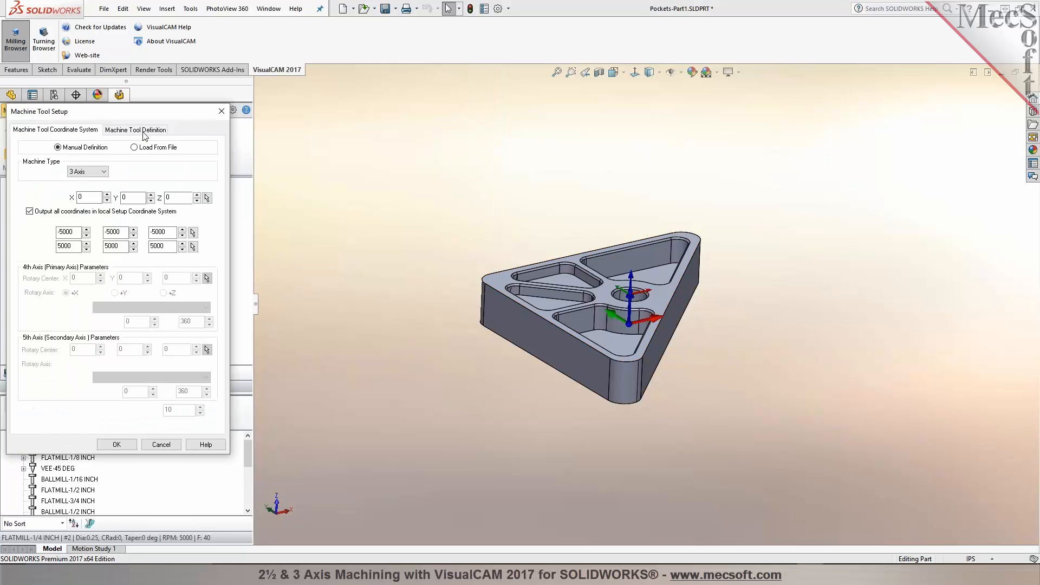
pyautogui.click(135, 148)
pyautogui.click(112, 169)
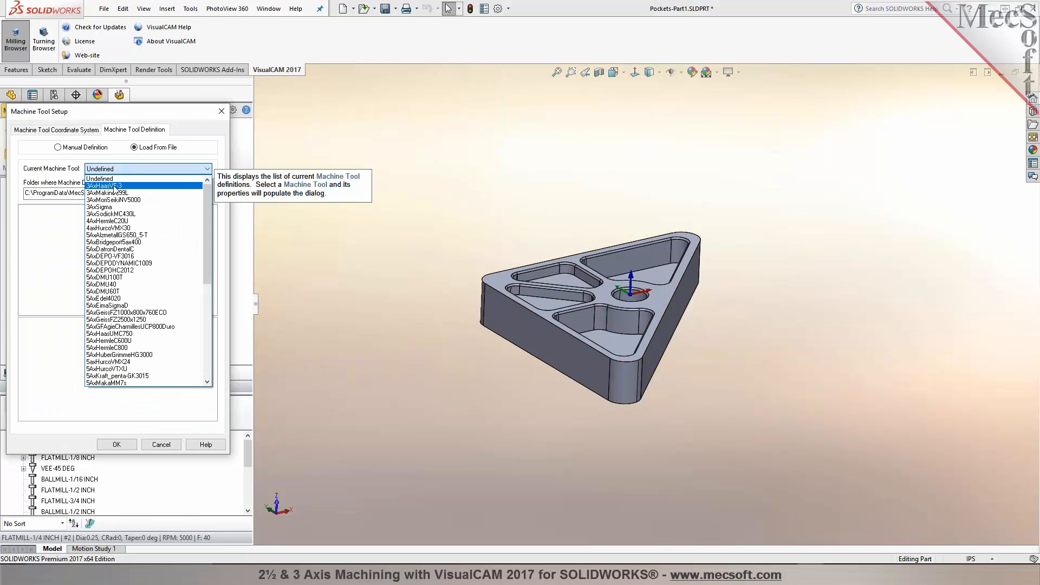
pyautogui.click(115, 186)
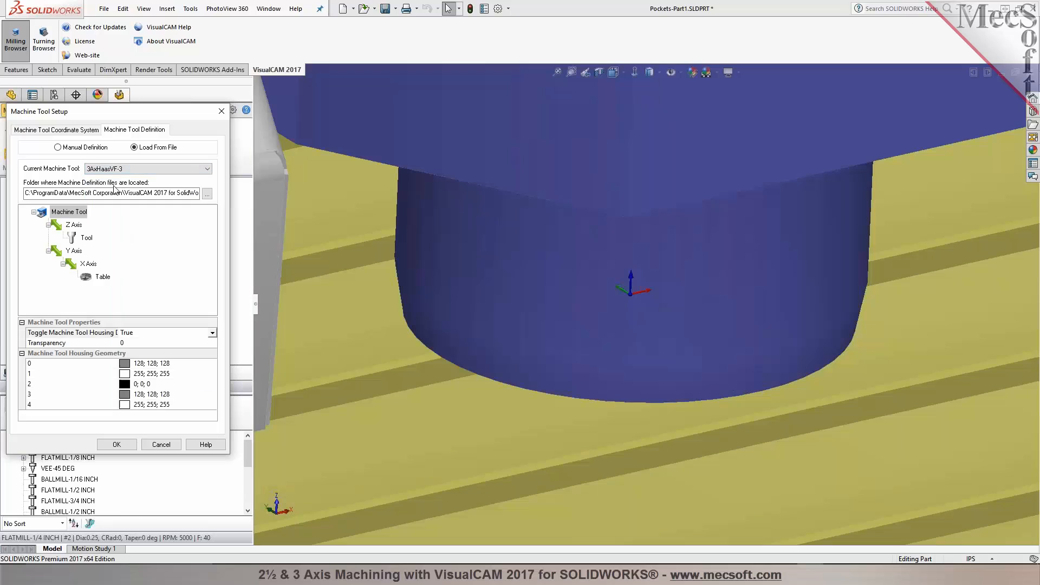
pyautogui.click(119, 444)
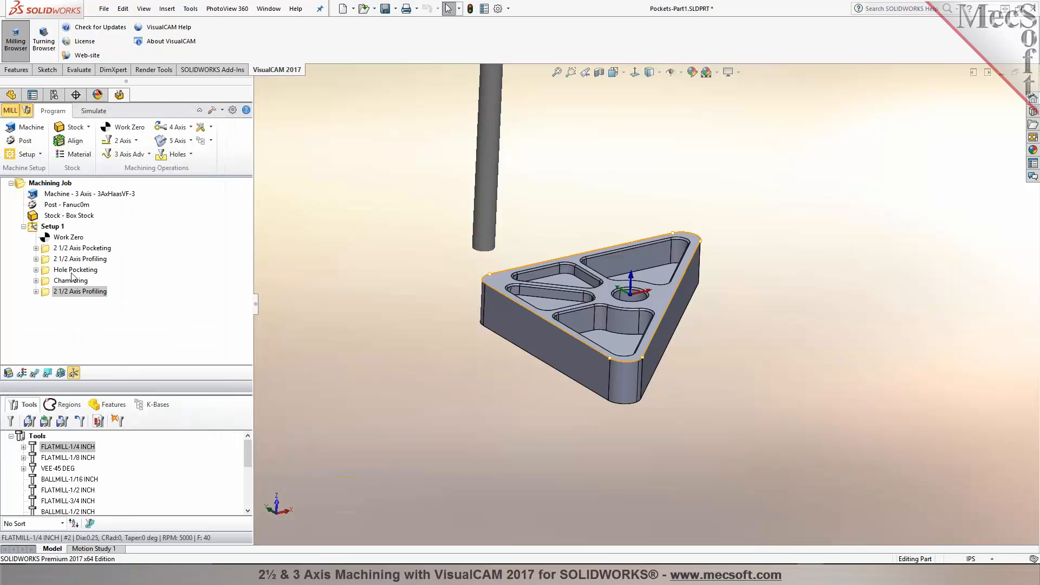
# Step: Play the setup simulation with the machine tool displayed
pyautogui.click(55, 227)
pyautogui.click(93, 111)
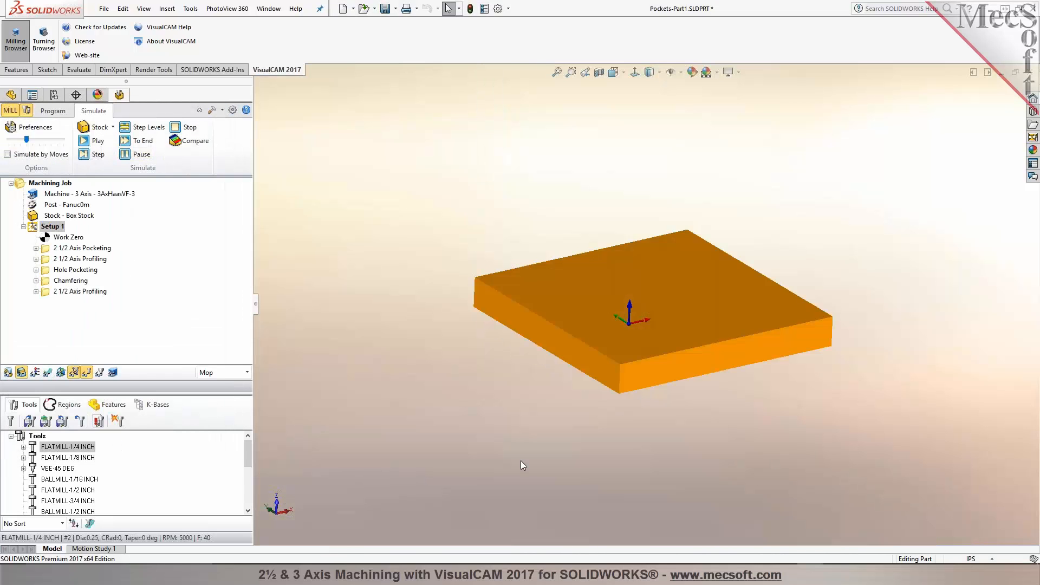
pyautogui.scroll(4, 521, 460)
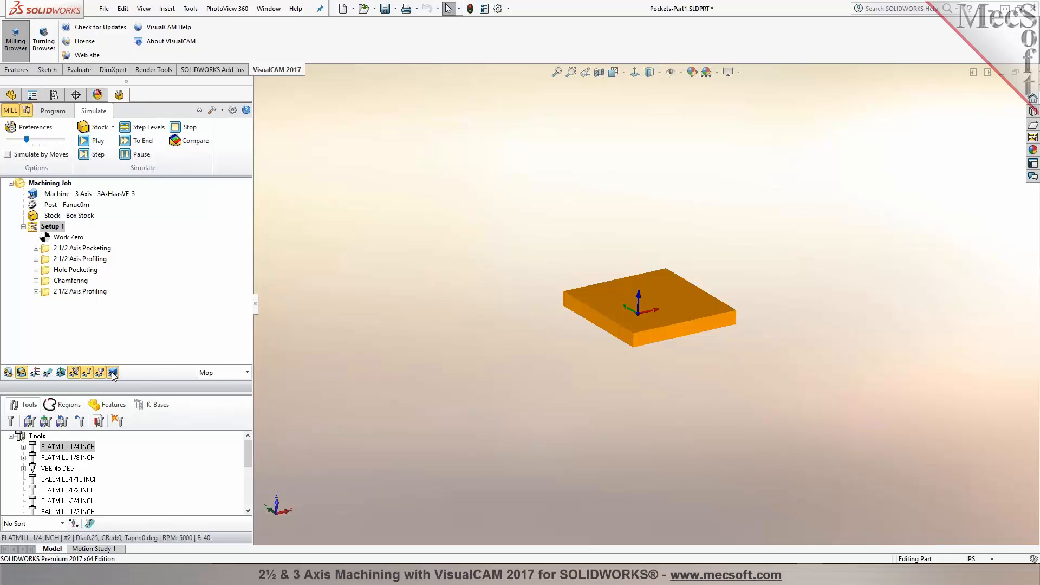
pyautogui.click(91, 141)
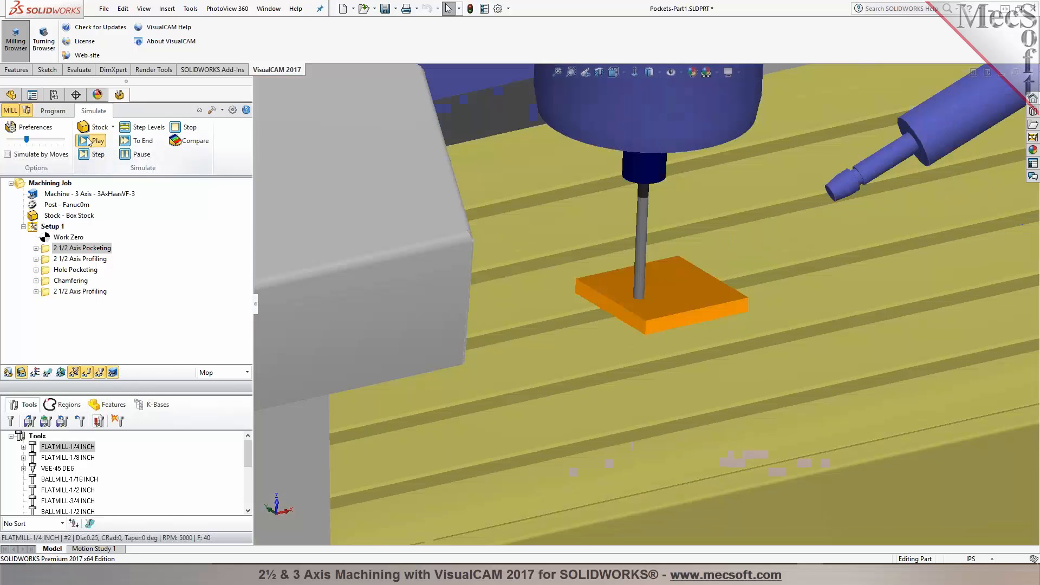
pyautogui.scroll(10, 642, 392)
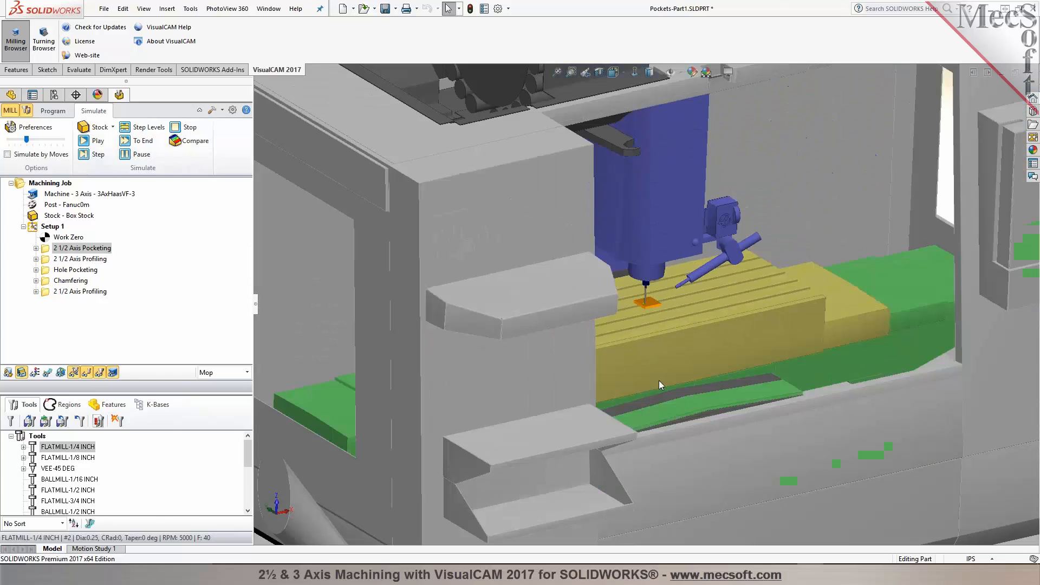
pyautogui.moveTo(658, 380); pyautogui.dragTo(584, 401, button='middle')
pyautogui.scroll(10, 589, 358)
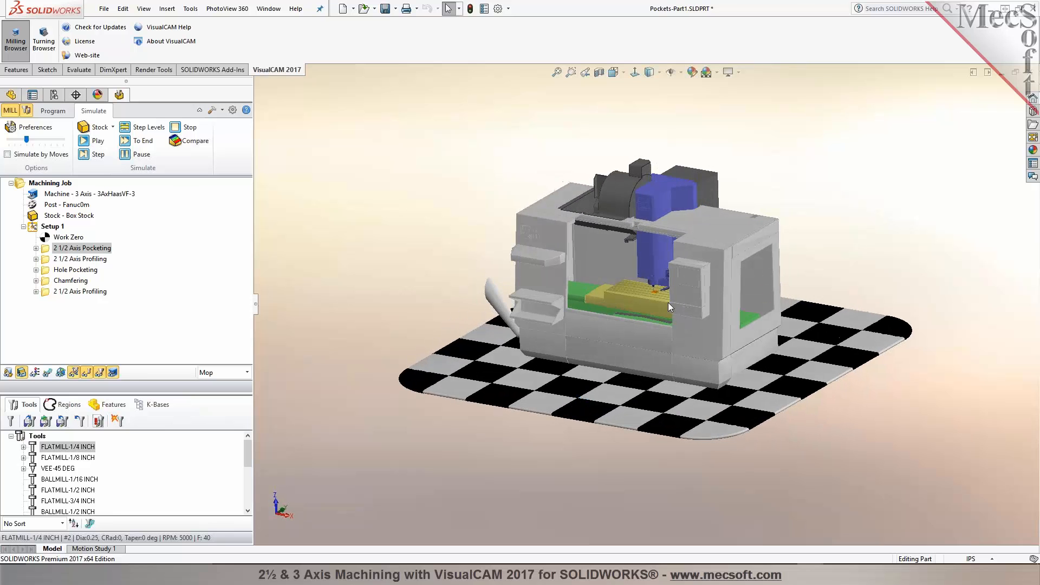
pyautogui.scroll(-10, 668, 303)
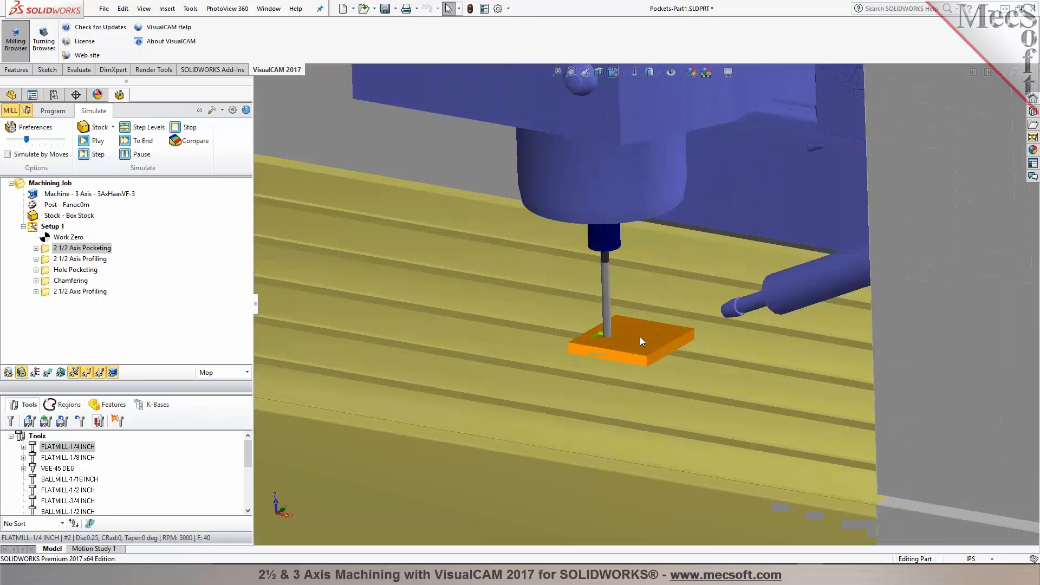
# Step: Replay the setup simulation with the machine tool shown and raise the simulation speed slightly
pyautogui.scroll(-5, 641, 340)
pyautogui.click(94, 140)
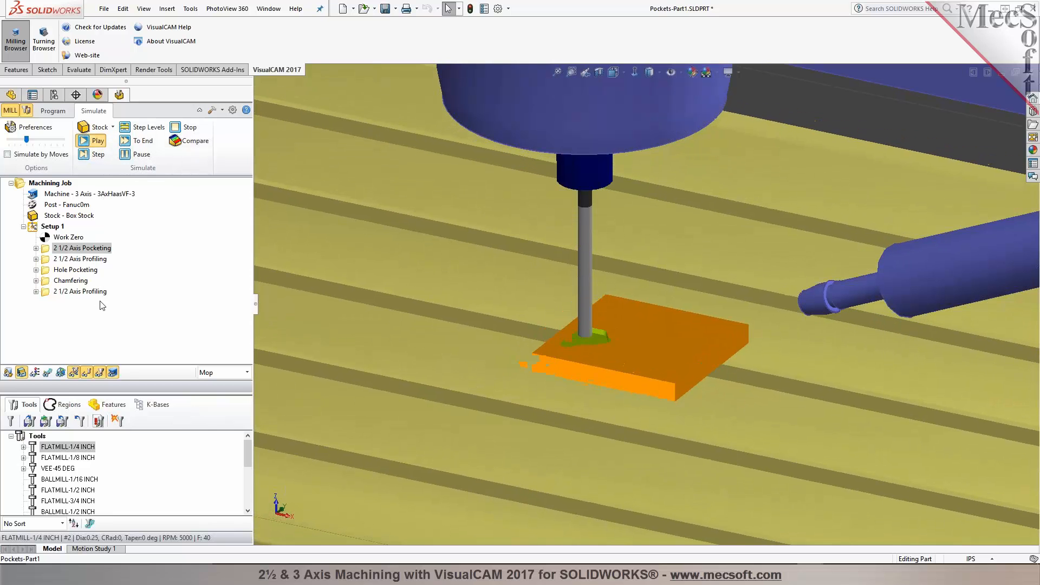
pyautogui.scroll(4, 489, 481)
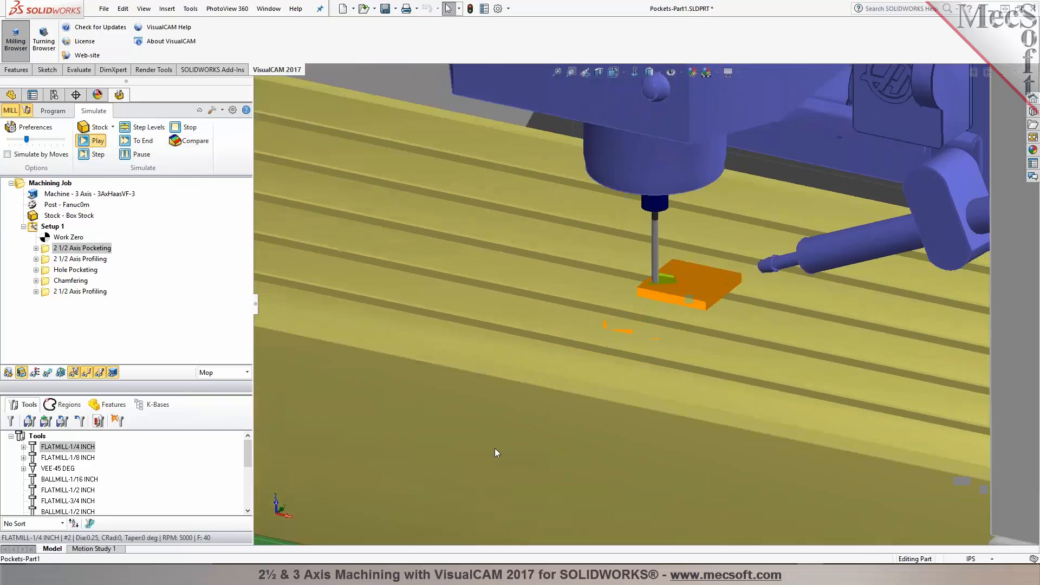
pyautogui.press('f')
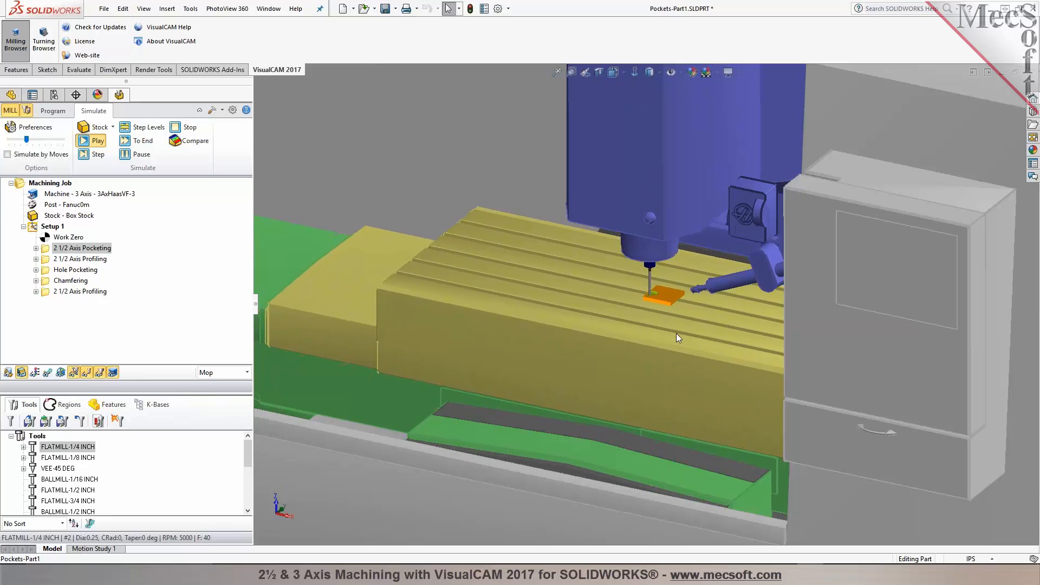
pyautogui.scroll(-6, 691, 313)
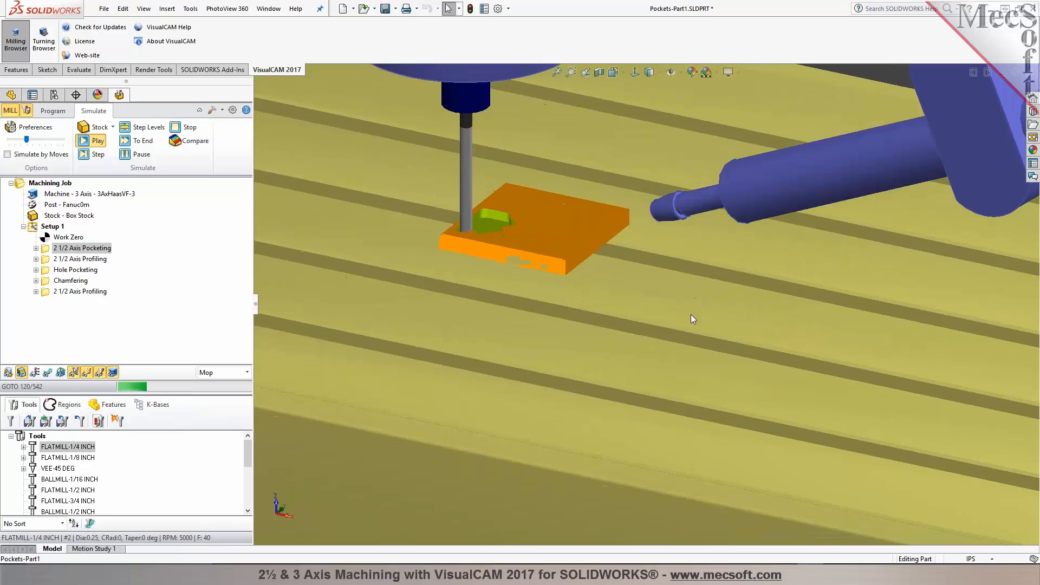
pyautogui.moveTo(26, 139); pyautogui.dragTo(38, 140)
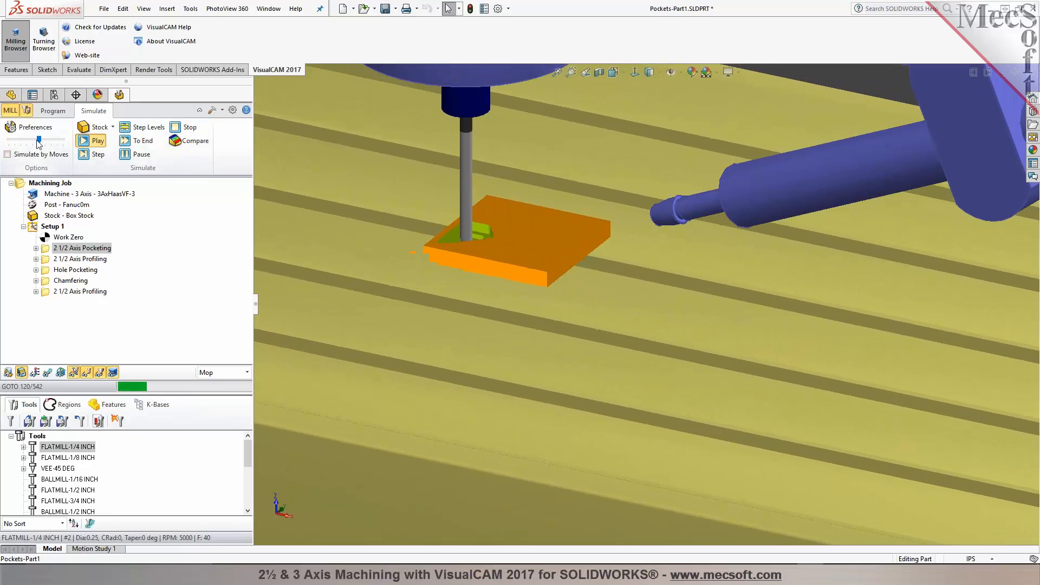
pyautogui.scroll(2, 479, 425)
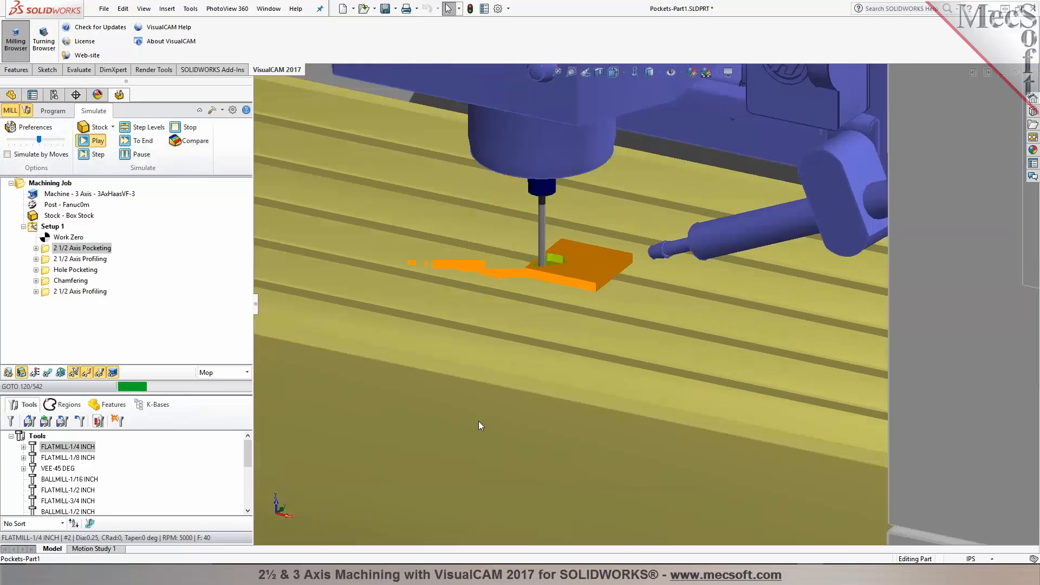
pyautogui.press('f')
pyautogui.moveTo(521, 378)
pyautogui.mouseDown(button='middle')
pyautogui.moveTo(510, 418)
pyautogui.moveTo(493, 386)
pyautogui.moveTo(520, 365)
pyautogui.moveTo(522, 390)
pyautogui.moveTo(508, 378)
pyautogui.mouseUp(button='middle')
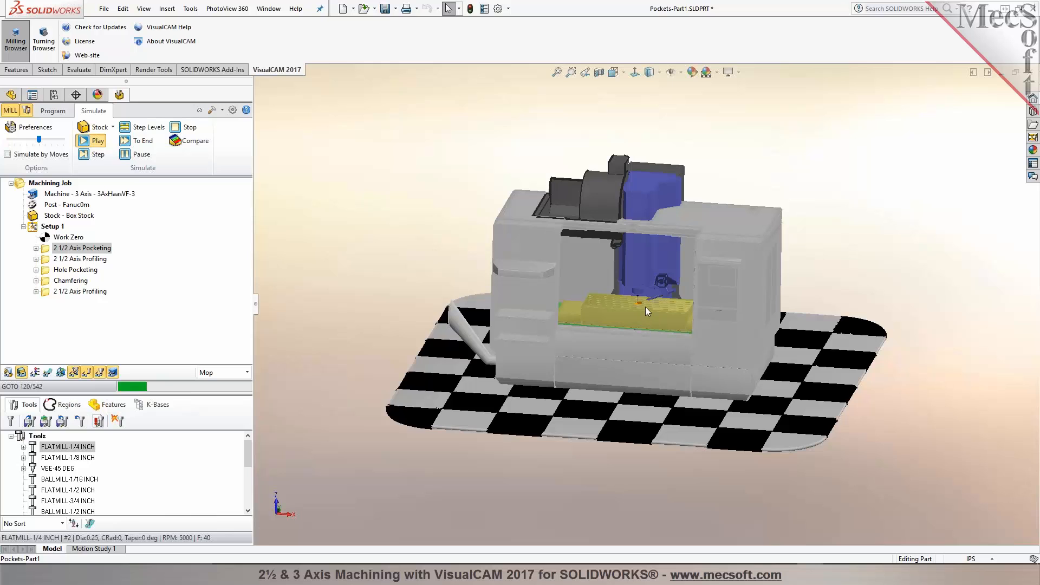
# Step: Watch the cutting tool machine the stock on the machine table as the simulation runs
pyautogui.scroll(-3, 655, 306)
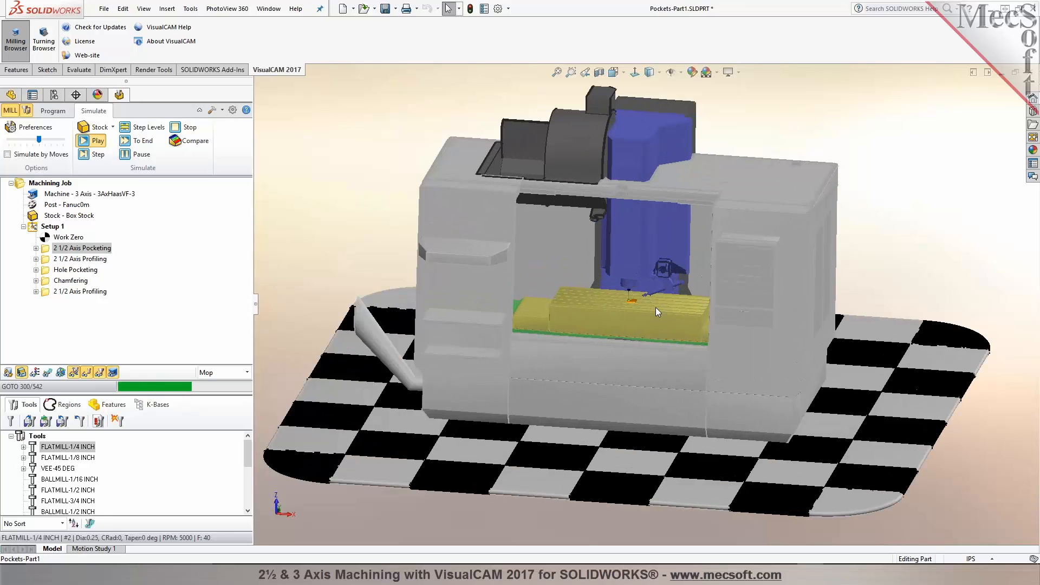
pyautogui.scroll(-6, 649, 294)
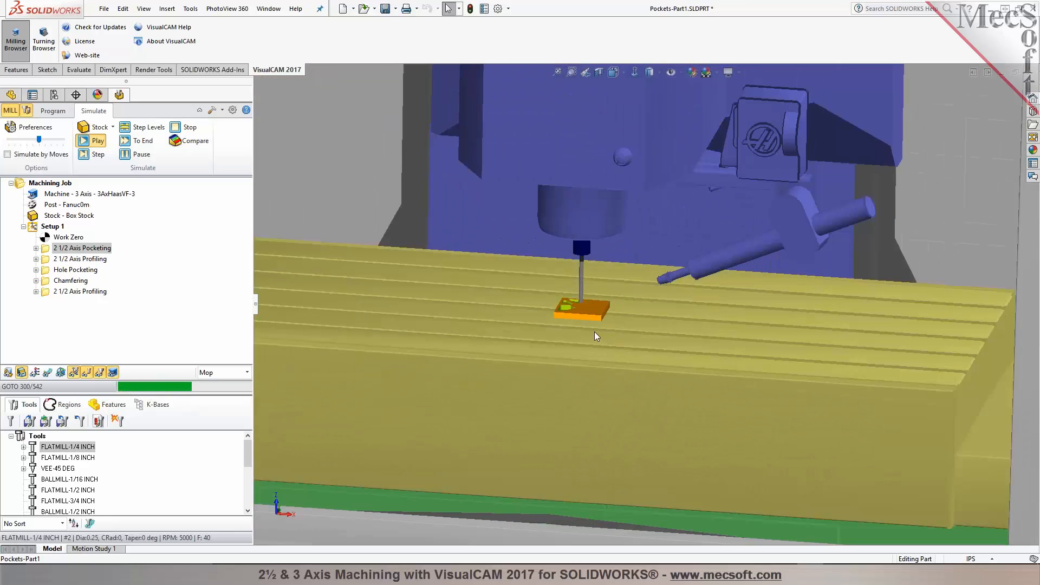
pyautogui.scroll(-3, 593, 331)
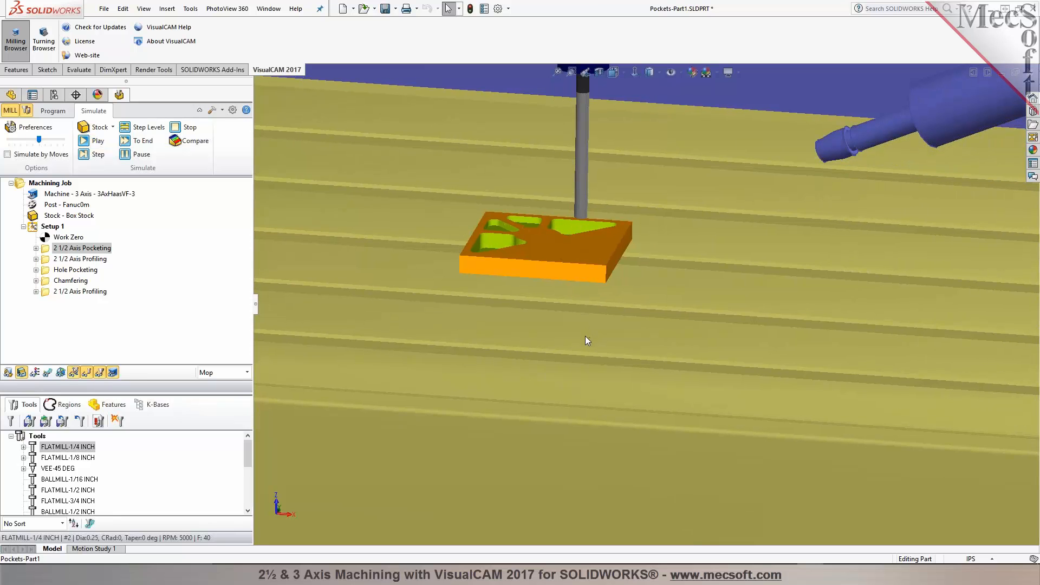
pyautogui.scroll(5, 584, 336)
pyautogui.moveTo(638, 306)
pyautogui.mouseDown(button='middle')
pyautogui.moveTo(615, 353)
pyautogui.moveTo(641, 338)
pyautogui.mouseUp(button='middle')
pyautogui.moveTo(634, 306); pyautogui.dragTo(624, 324, button='middle')
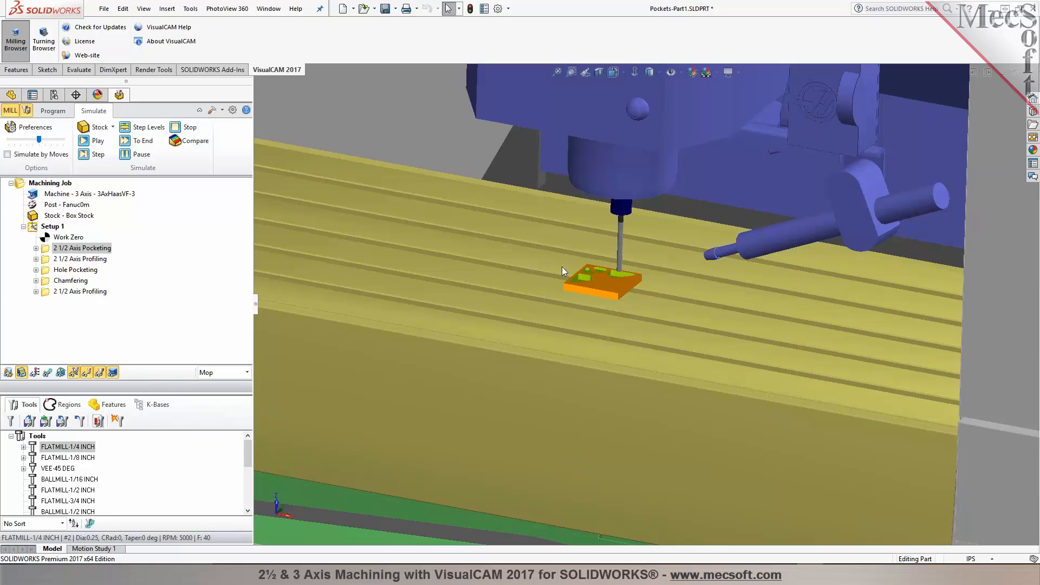
pyautogui.scroll(-3, 551, 294)
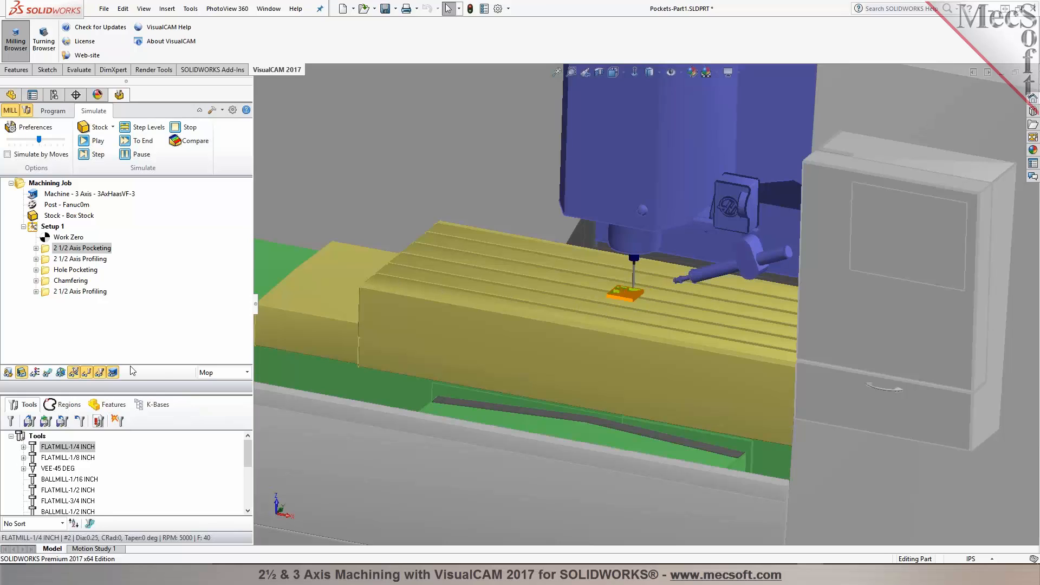
# Step: Hide the machine tool display and return to the machining program view of the part
pyautogui.click(112, 372)
pyautogui.scroll(-5, 645, 292)
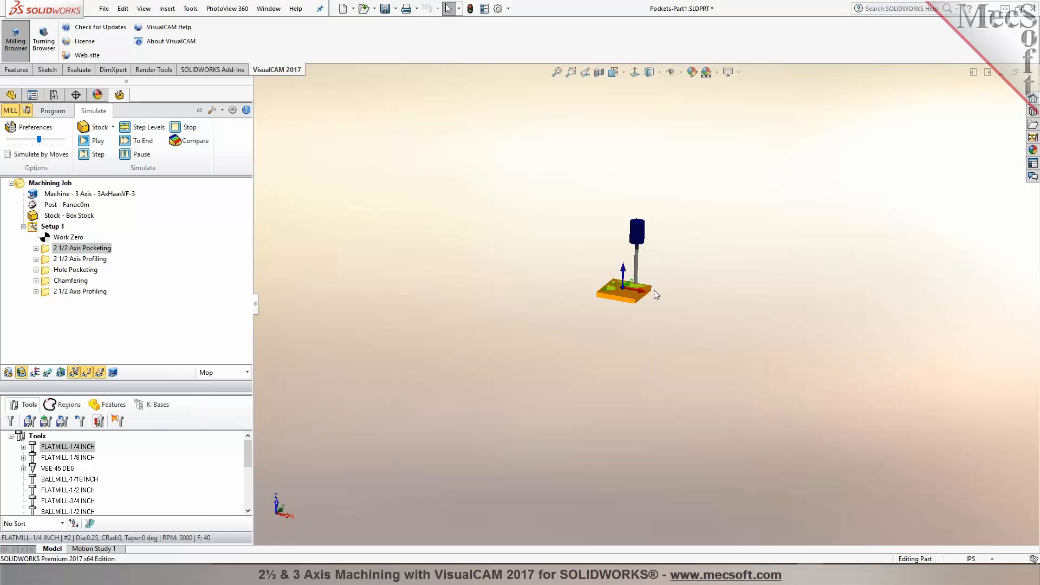
pyautogui.click(53, 111)
pyautogui.scroll(1, 440, 230)
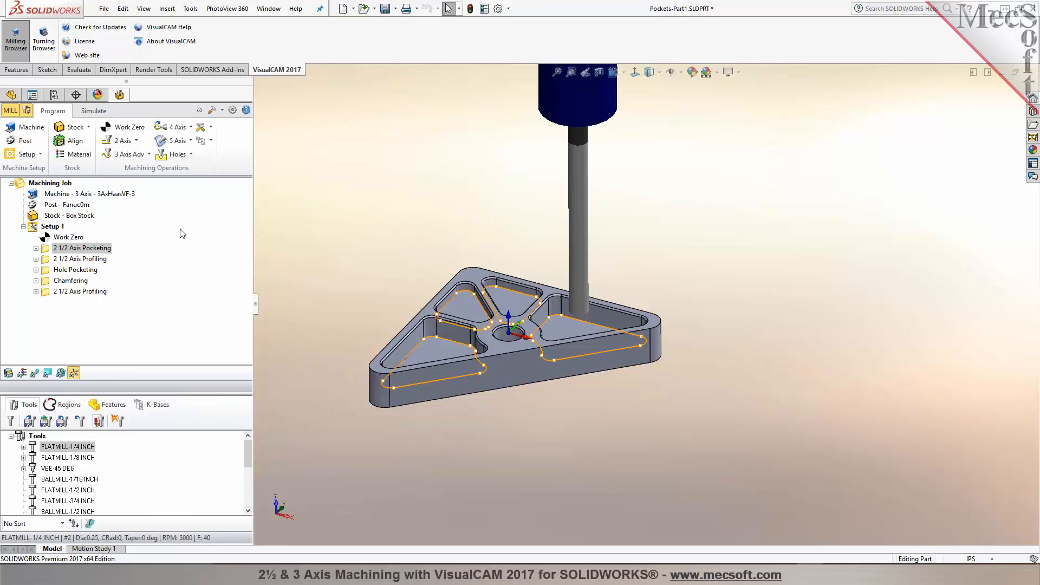
# Step: Generate shop documentation for Setup 1, saving it on the Desktop as Pockets-Part1.html with Template2
pyautogui.click(52, 227)
pyautogui.moveTo(374, 211); pyautogui.dragTo(415, 247, button='middle')
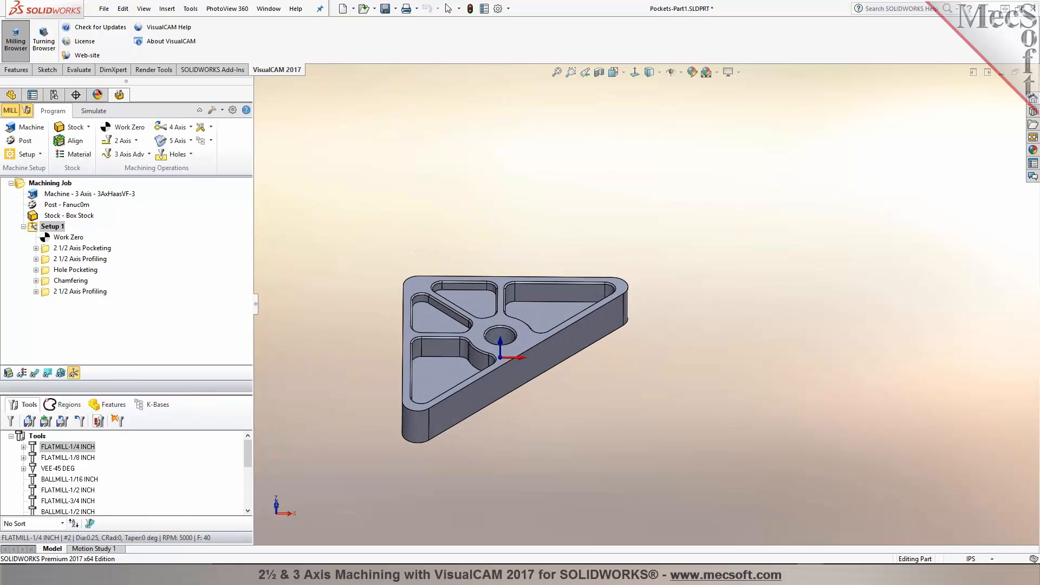
pyautogui.scroll(-2, 398, 379)
pyautogui.moveTo(371, 321)
pyautogui.mouseDown(button='middle')
pyautogui.moveTo(349, 341)
pyautogui.moveTo(385, 348)
pyautogui.moveTo(360, 332)
pyautogui.moveTo(350, 350)
pyautogui.moveTo(369, 346)
pyautogui.moveTo(360, 346)
pyautogui.moveTo(363, 333)
pyautogui.mouseUp(button='middle')
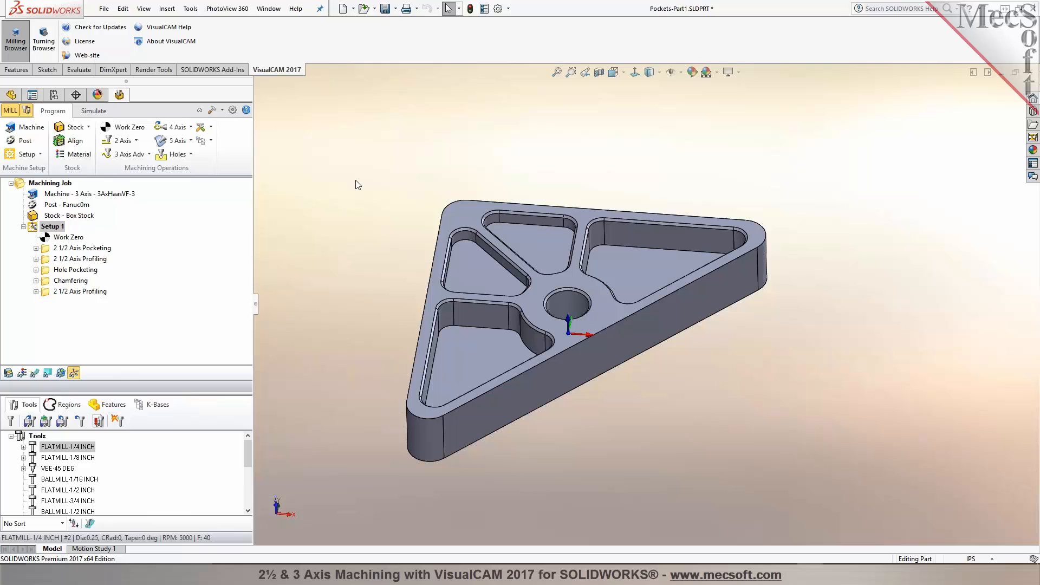
pyautogui.moveTo(355, 185); pyautogui.dragTo(360, 186, button='middle')
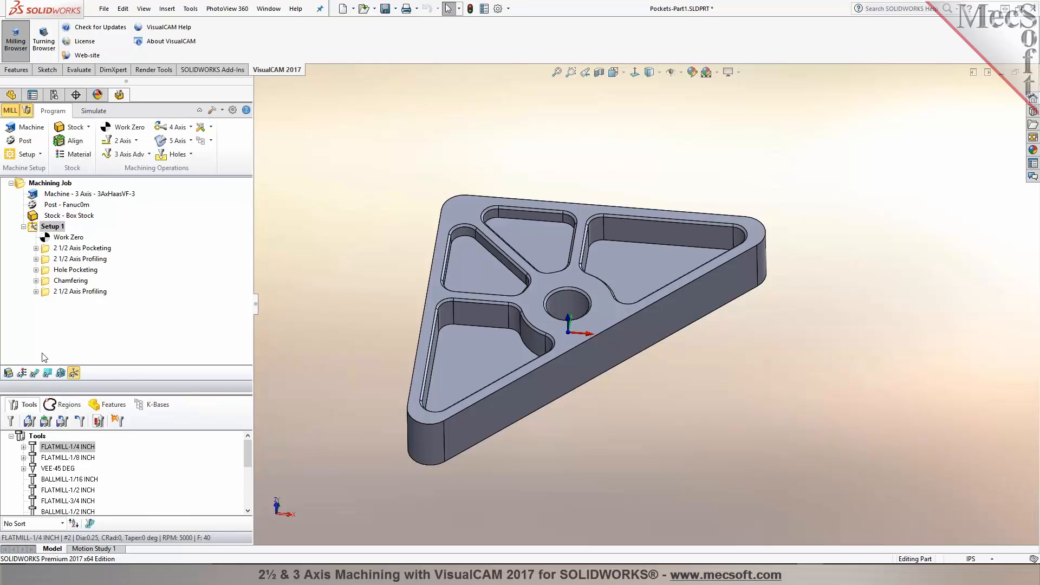
pyautogui.click(35, 373)
pyautogui.click(31, 230)
pyautogui.rightClick(34, 227)
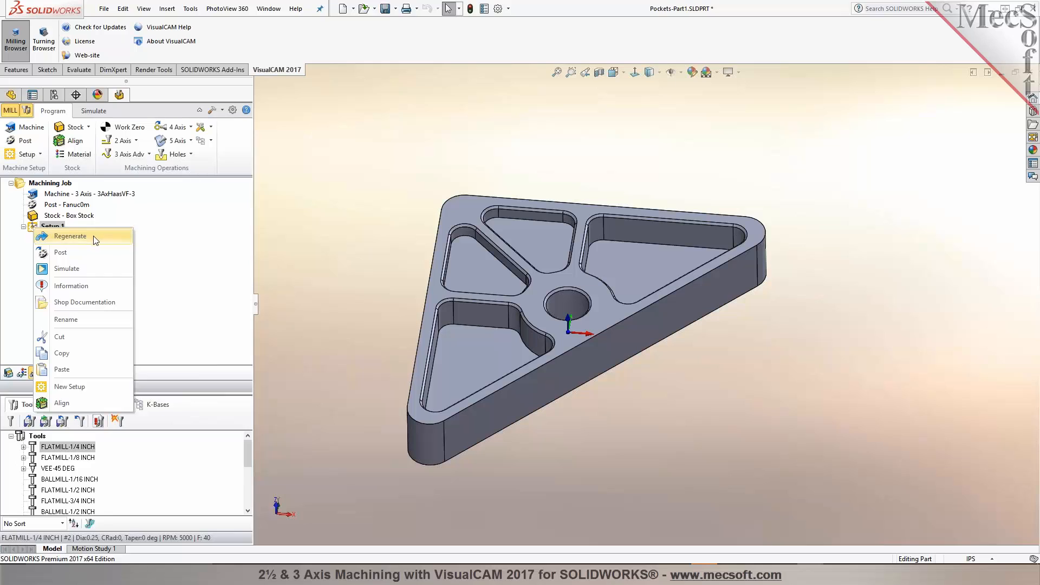
pyautogui.click(98, 301)
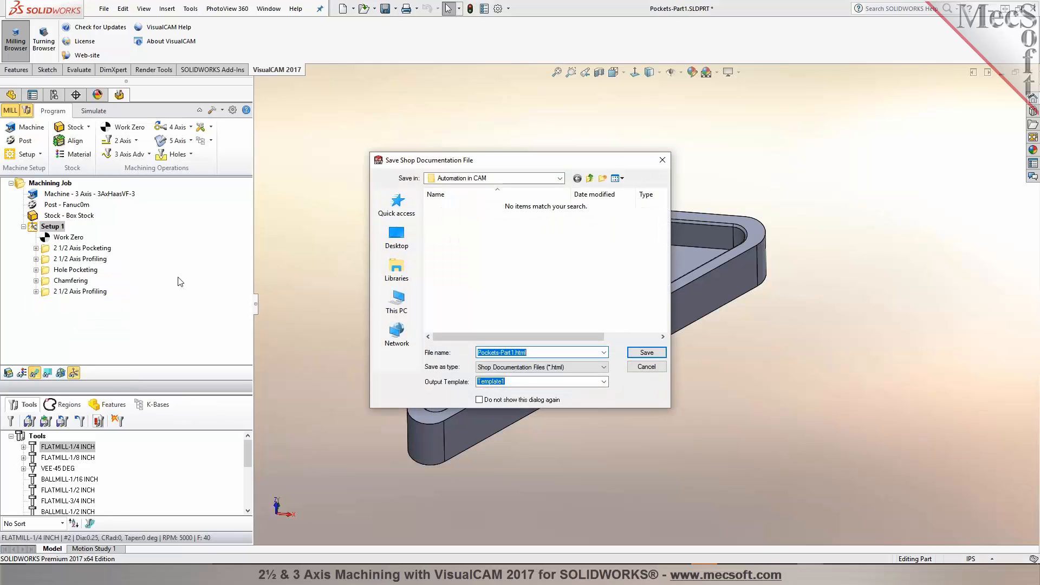
pyautogui.click(397, 236)
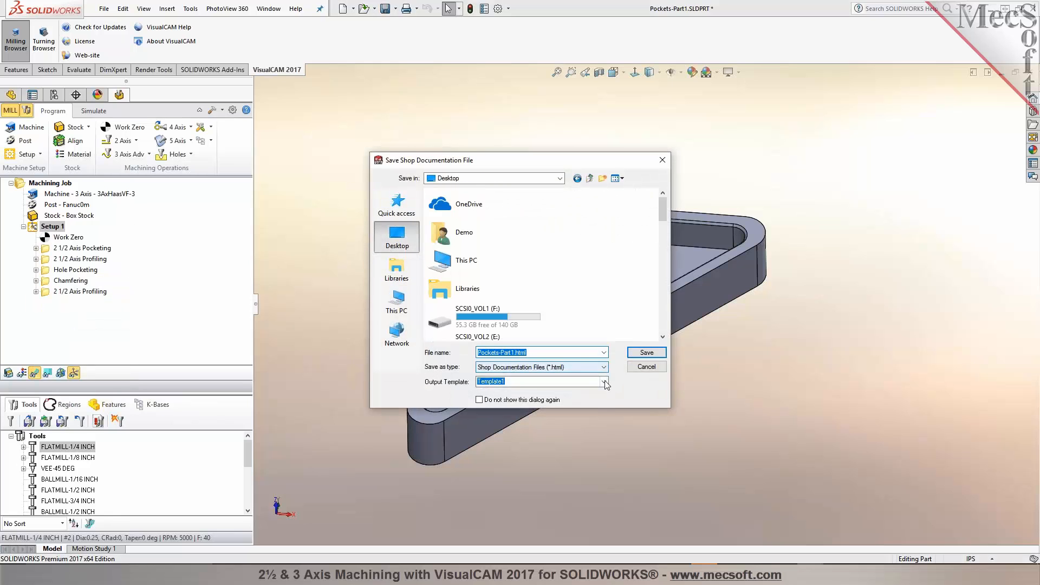
pyautogui.click(604, 382)
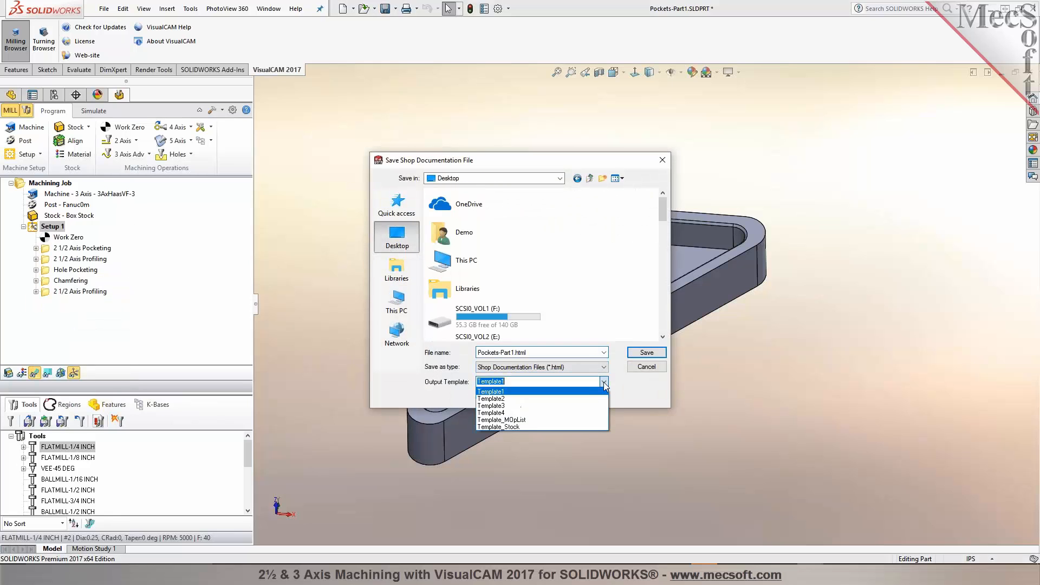
pyautogui.click(531, 399)
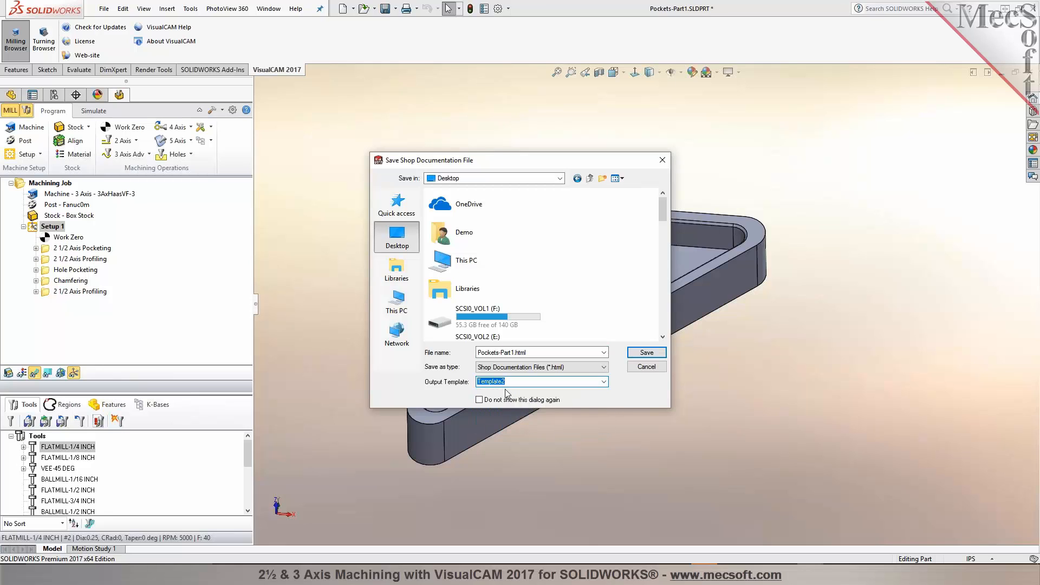
pyautogui.click(646, 353)
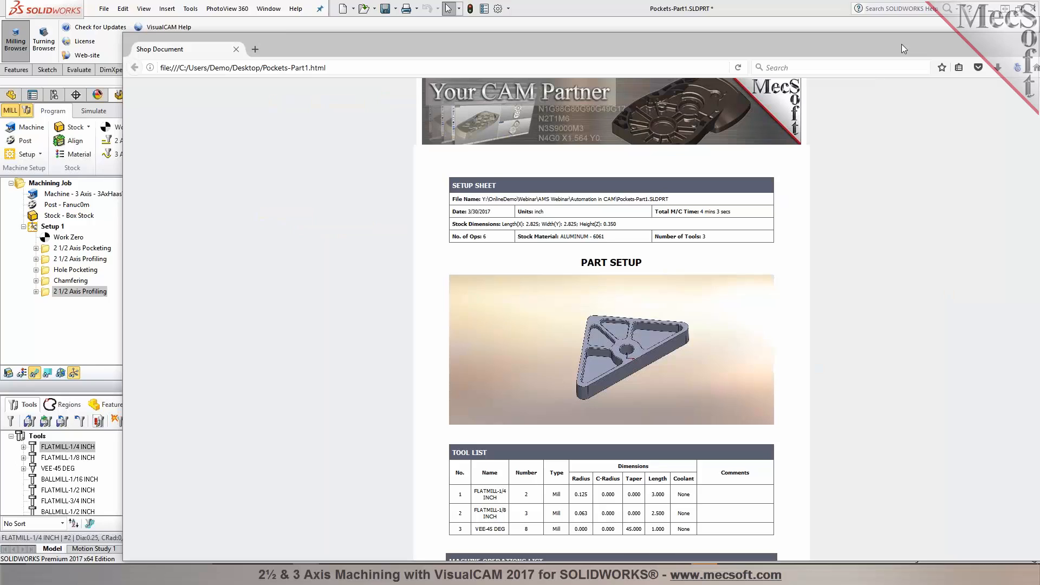
# Step: Review the setup sheet, tool list and machine operations list in the generated shop document, then close it
pyautogui.doubleClick(901, 43)
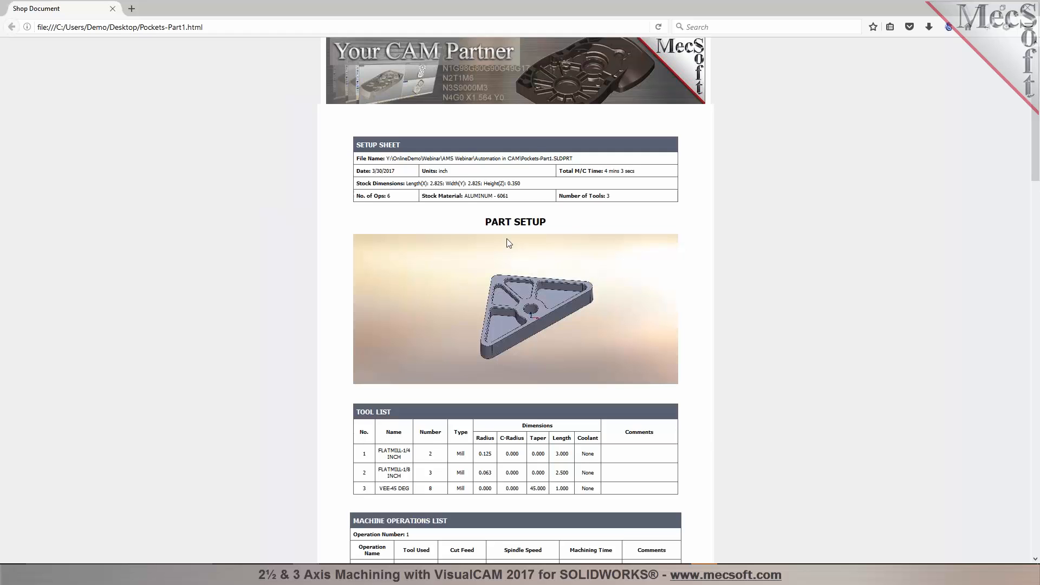
pyautogui.moveTo(467, 196); pyautogui.dragTo(509, 199)
pyautogui.click(509, 199)
pyautogui.moveTo(427, 184); pyautogui.dragTo(521, 183)
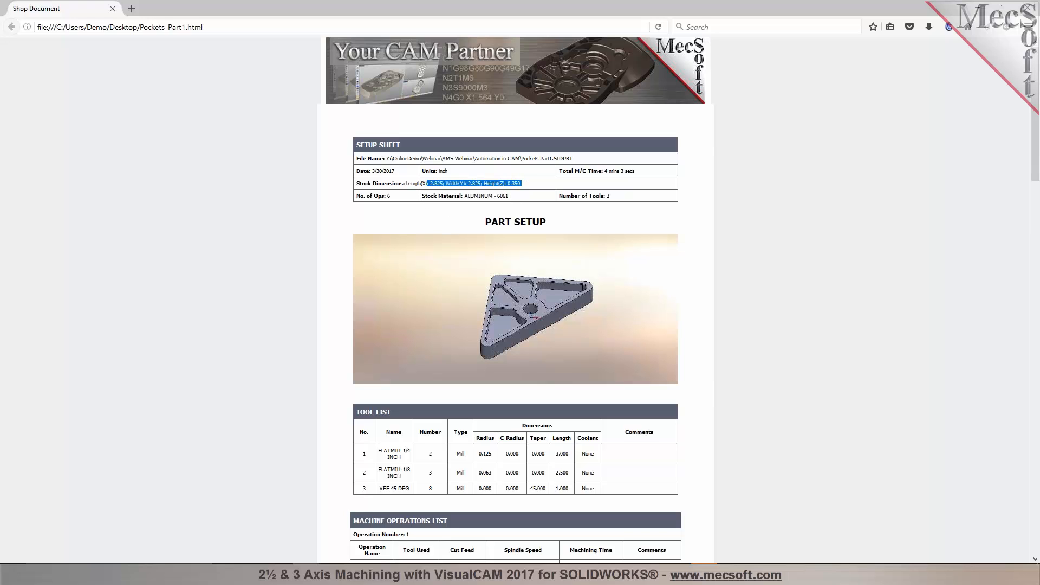
pyautogui.moveTo(611, 196); pyautogui.dragTo(571, 196)
pyautogui.doubleClick(442, 171)
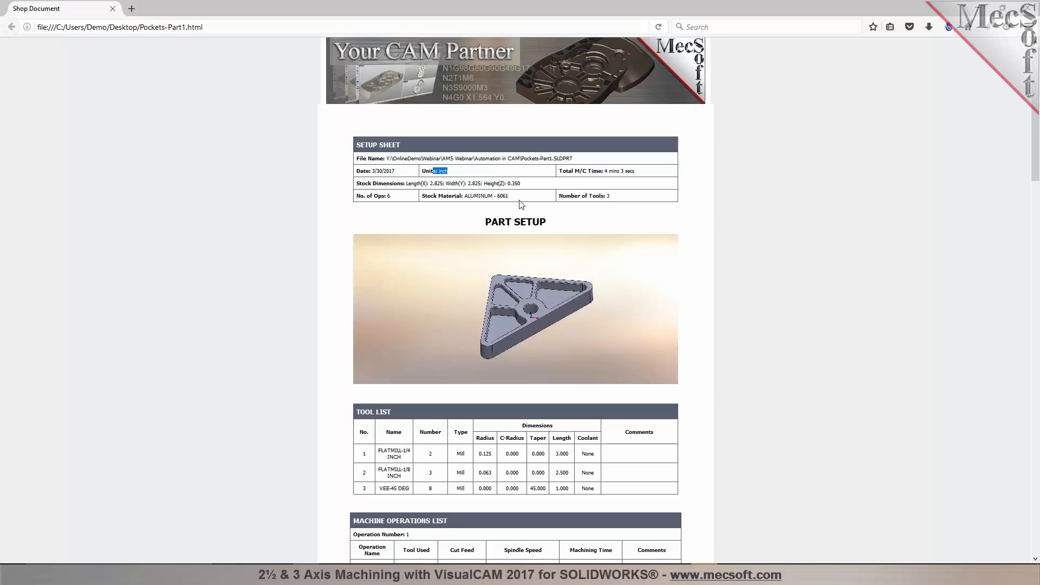
pyautogui.scroll(-3, 520, 204)
pyautogui.scroll(-2, 521, 204)
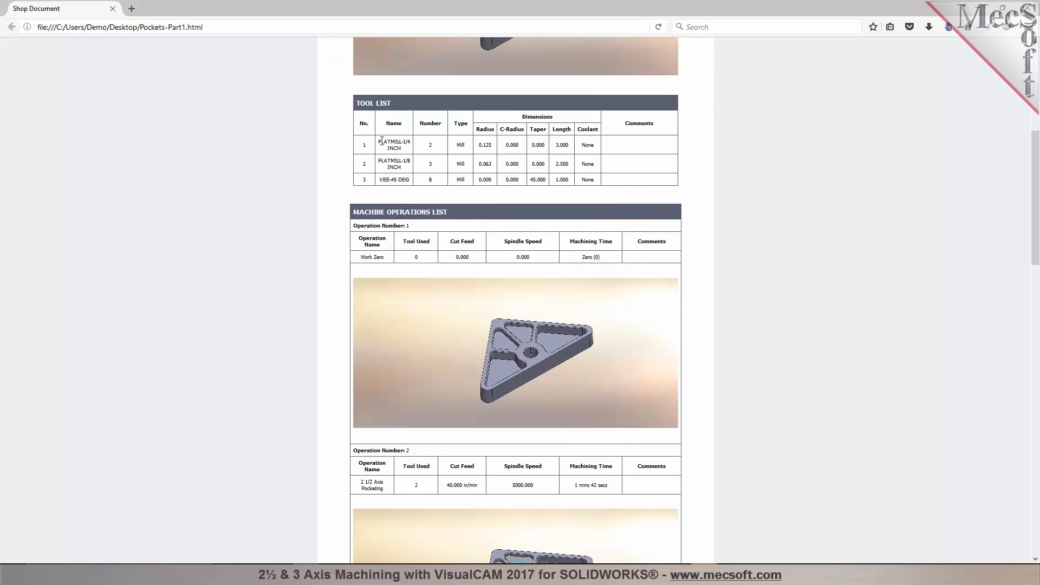
pyautogui.moveTo(378, 141); pyautogui.dragTo(404, 148)
pyautogui.click(430, 149)
pyautogui.scroll(-2, 397, 180)
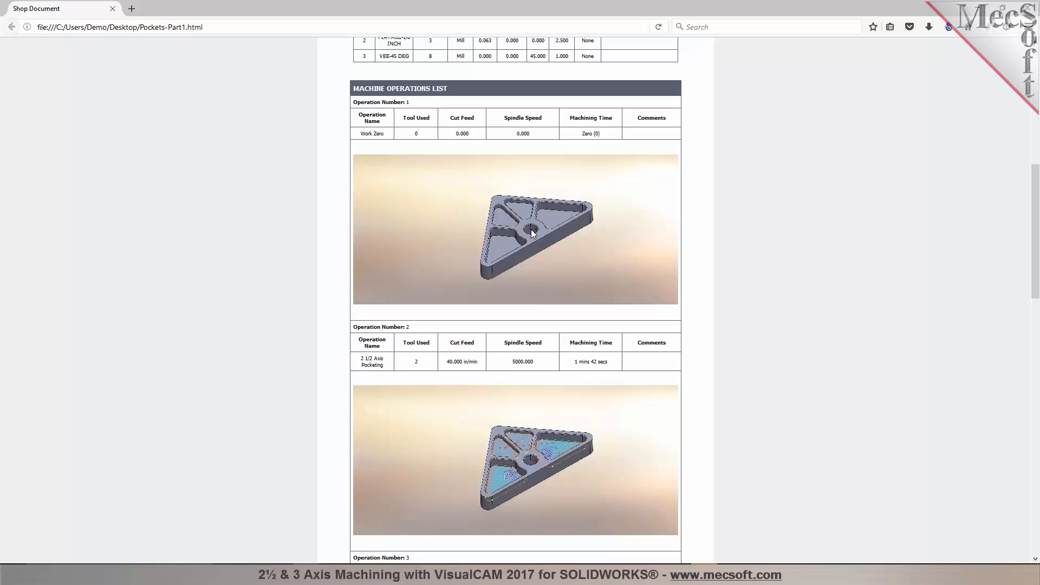
pyautogui.scroll(-3, 501, 275)
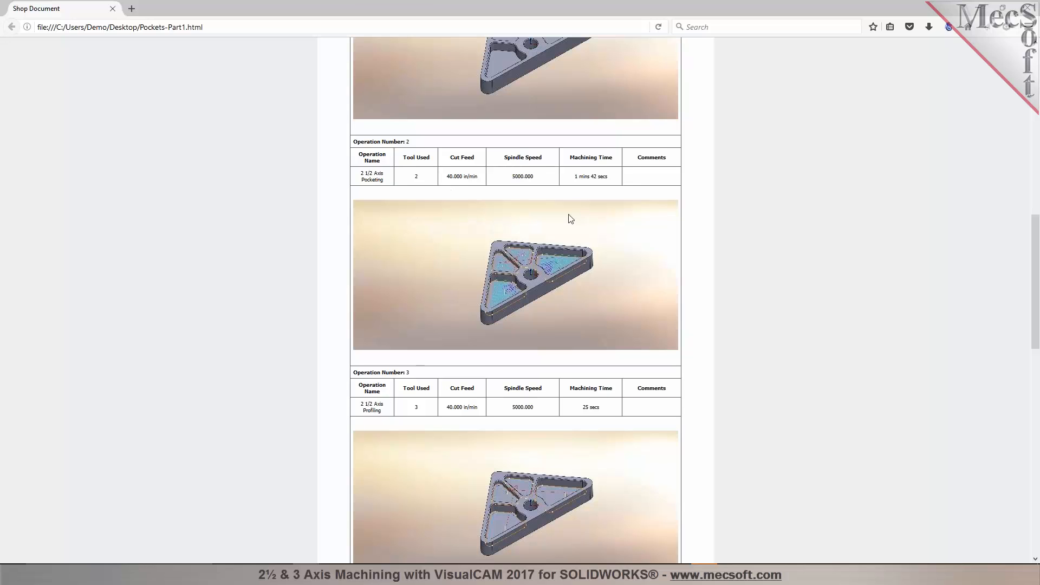
pyautogui.scroll(-9, 568, 218)
pyautogui.scroll(-3, 568, 218)
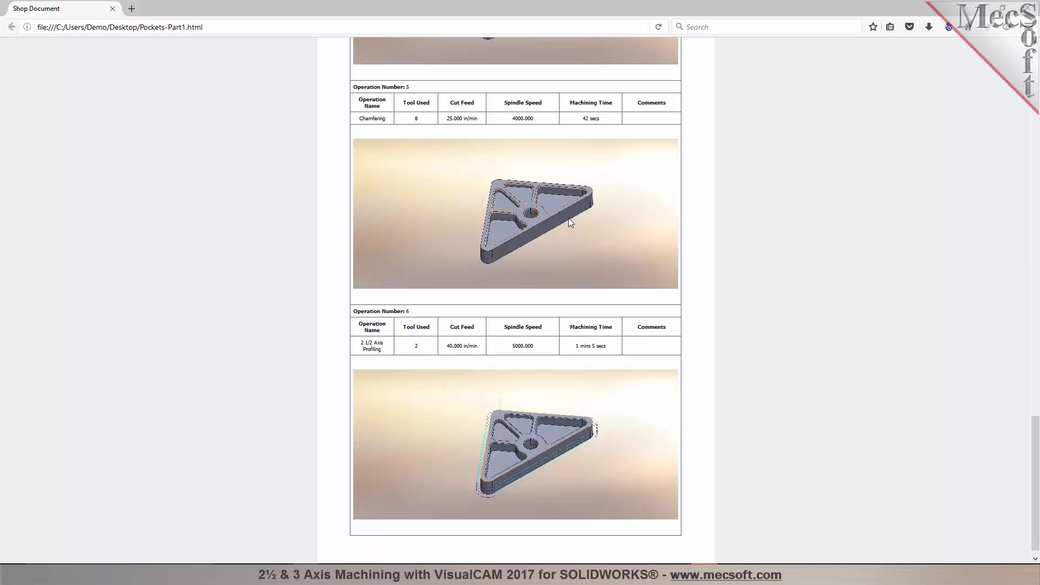
pyautogui.scroll(-1, 571, 238)
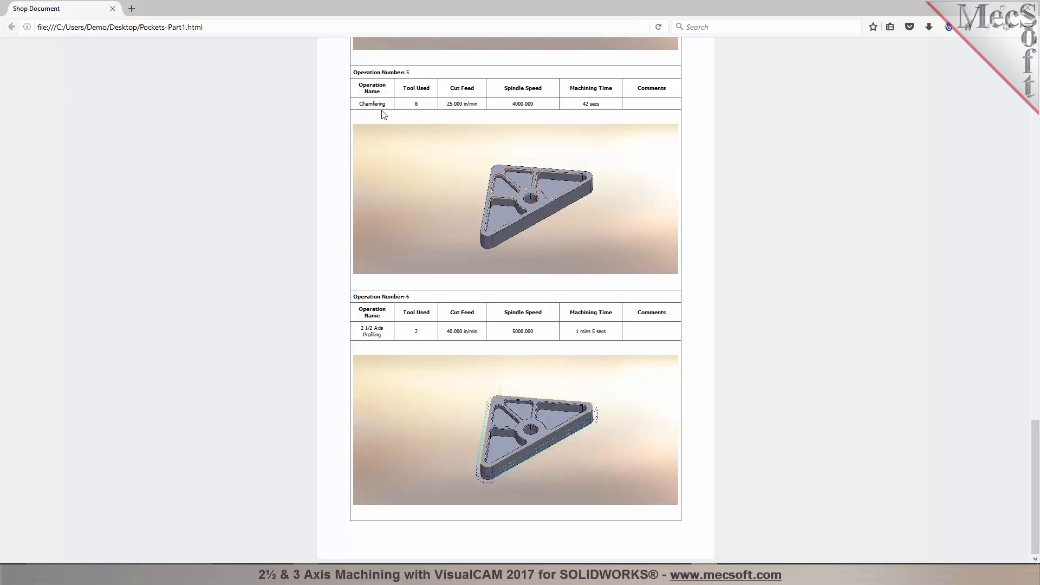
pyautogui.click(1027, 11)
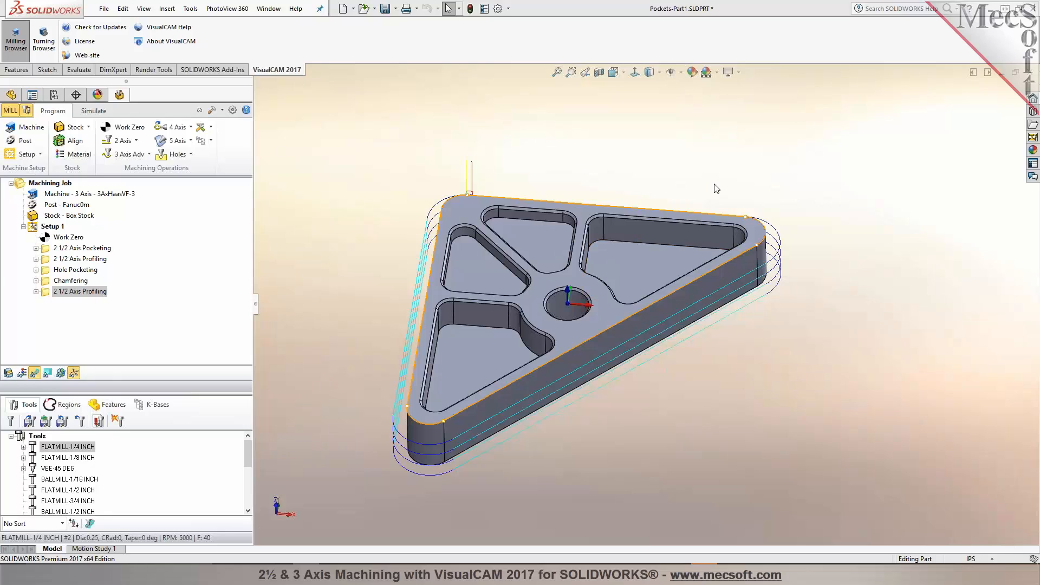
# Step: Inspect the machining operations information list for Setup 1 and close it
pyautogui.rightClick(42, 230)
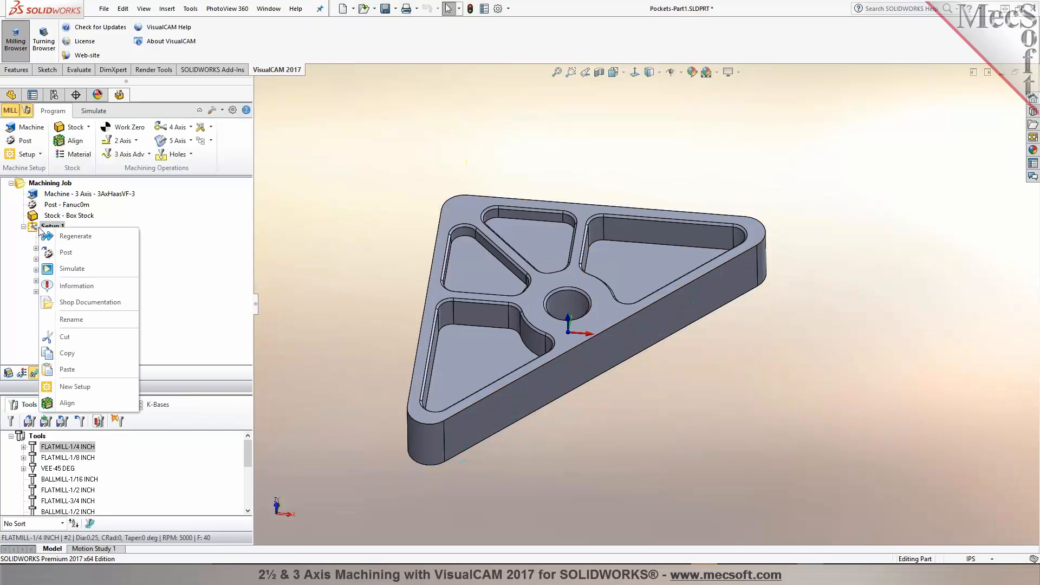
pyautogui.click(71, 287)
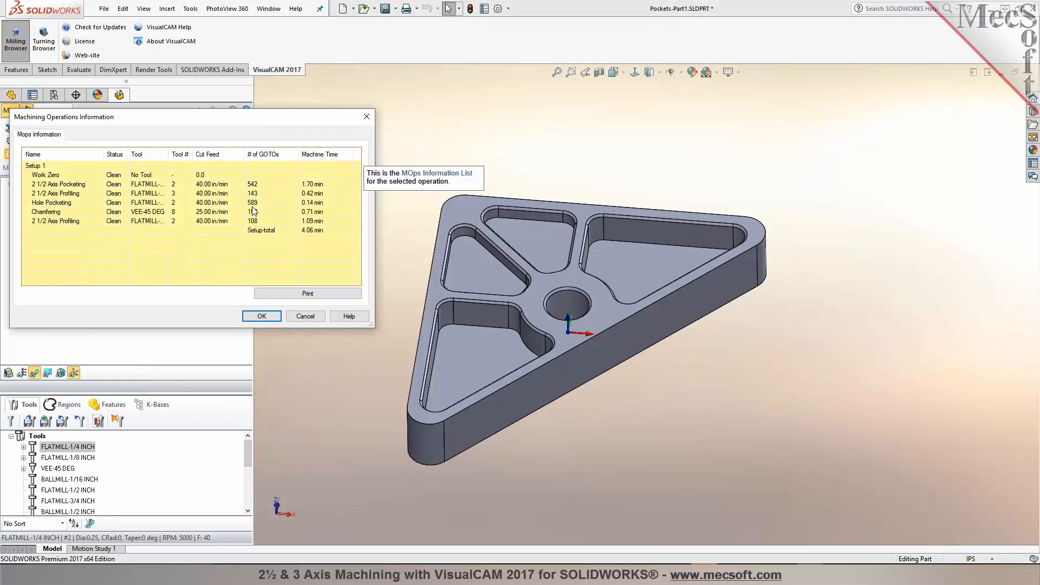
pyautogui.moveTo(169, 155); pyautogui.dragTo(203, 155)
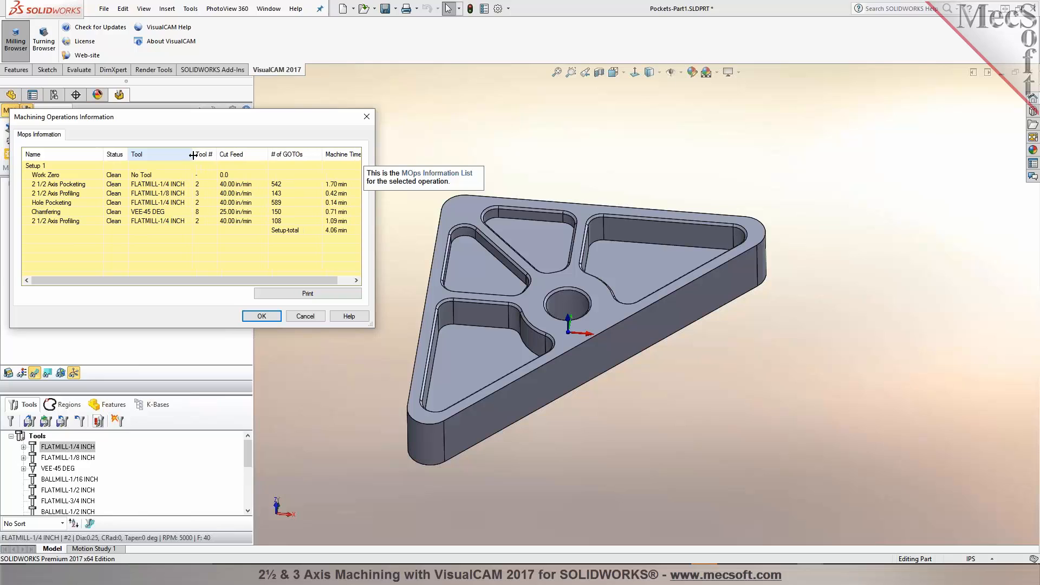
pyautogui.moveTo(329, 281)
pyautogui.mouseDown()
pyautogui.moveTo(345, 281)
pyautogui.moveTo(331, 281)
pyautogui.mouseUp()
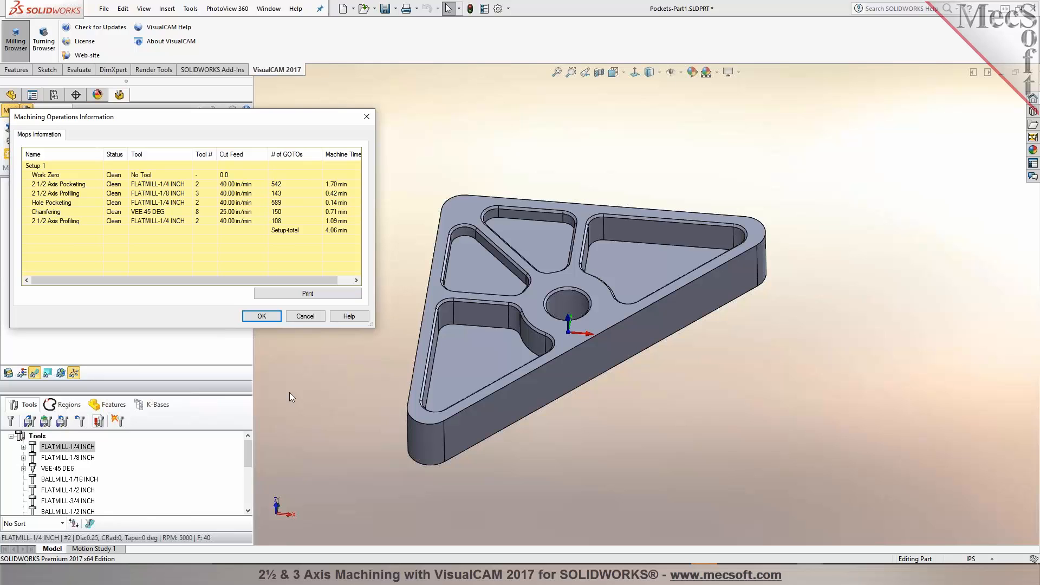
pyautogui.click(267, 320)
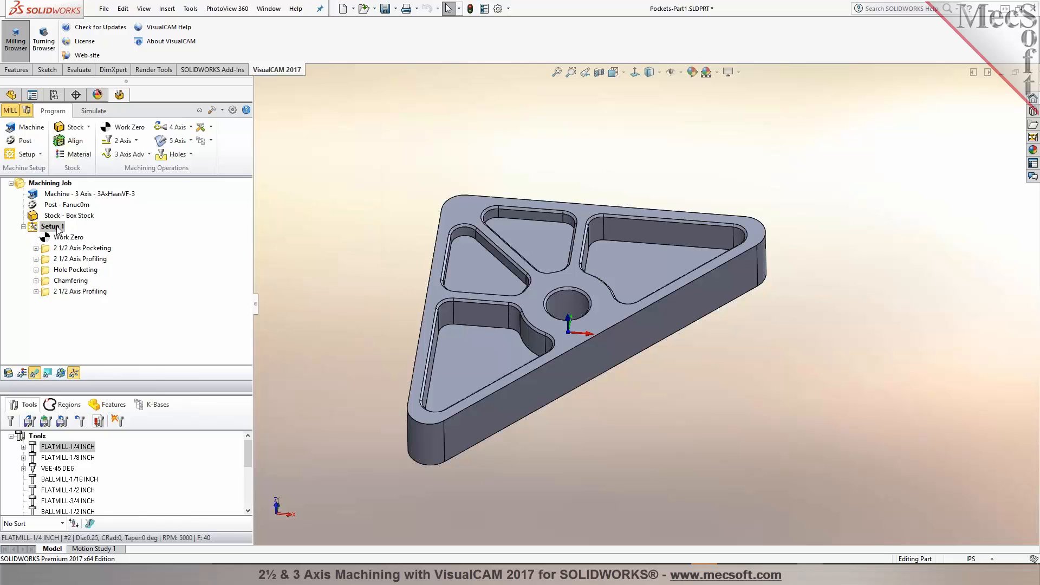
pyautogui.rightClick(57, 227)
pyautogui.click(82, 249)
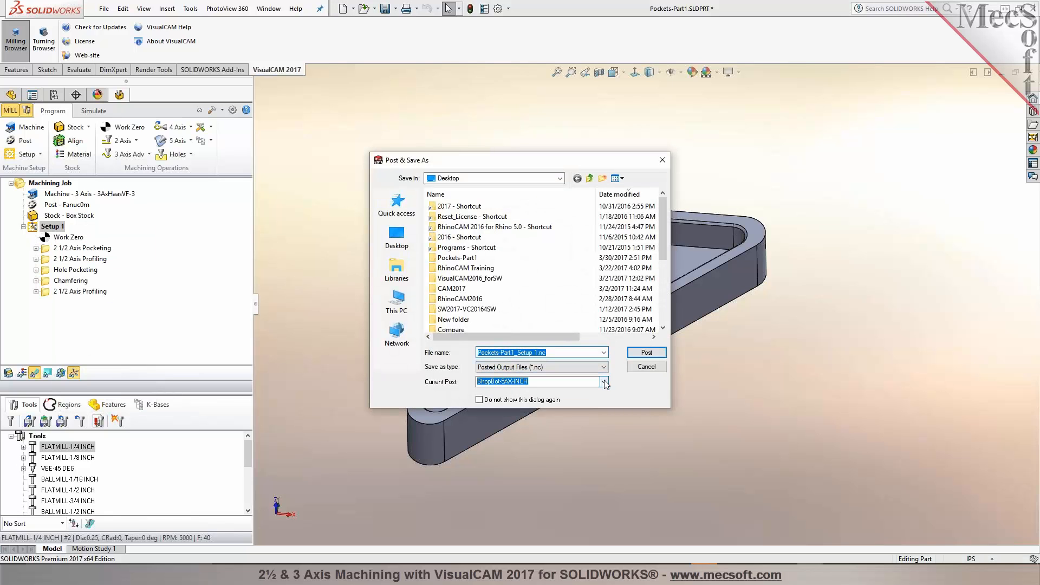
pyautogui.click(634, 370)
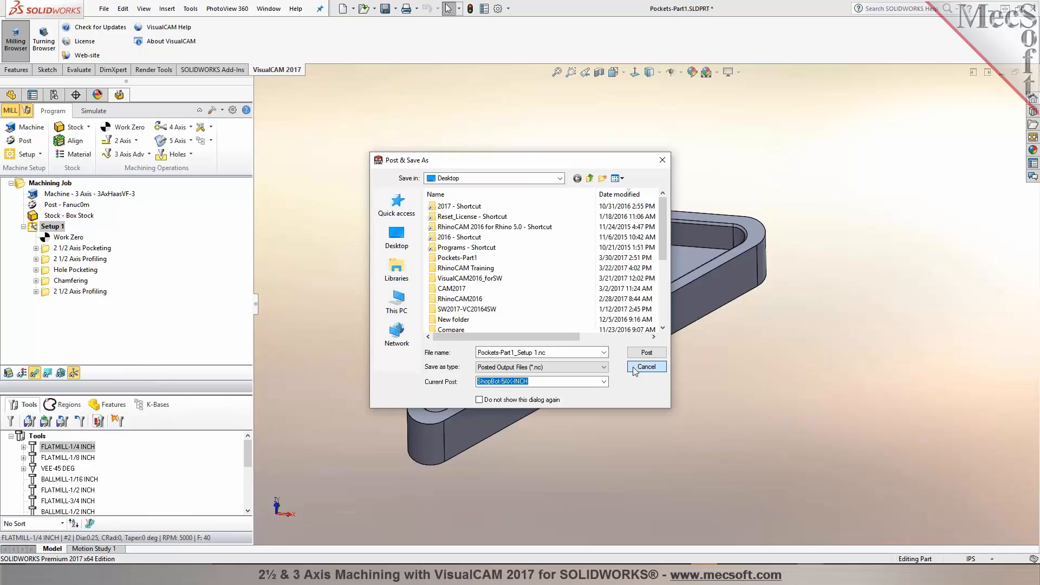
pyautogui.click(634, 369)
pyautogui.click(27, 142)
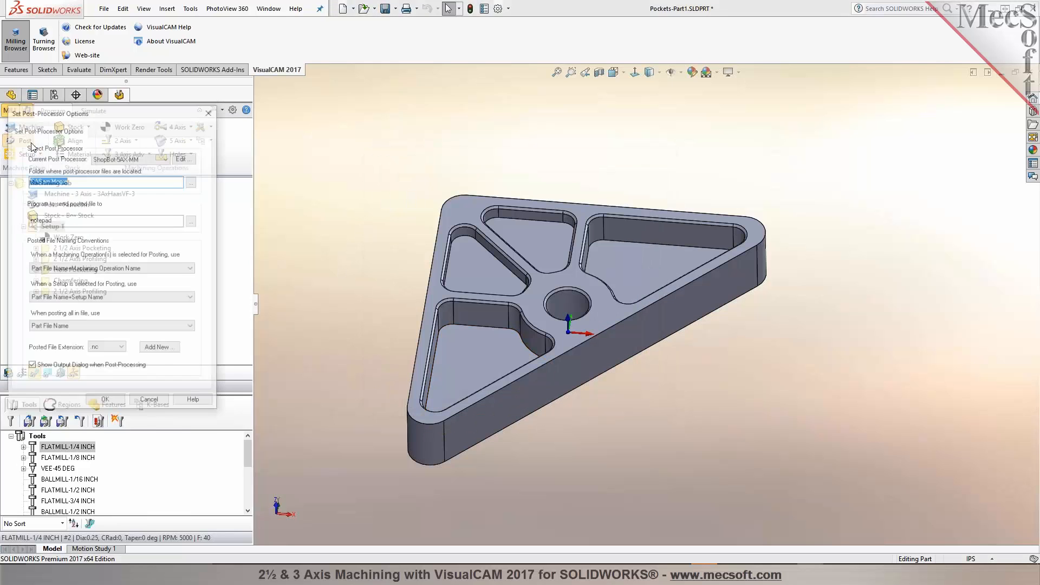
pyautogui.click(106, 402)
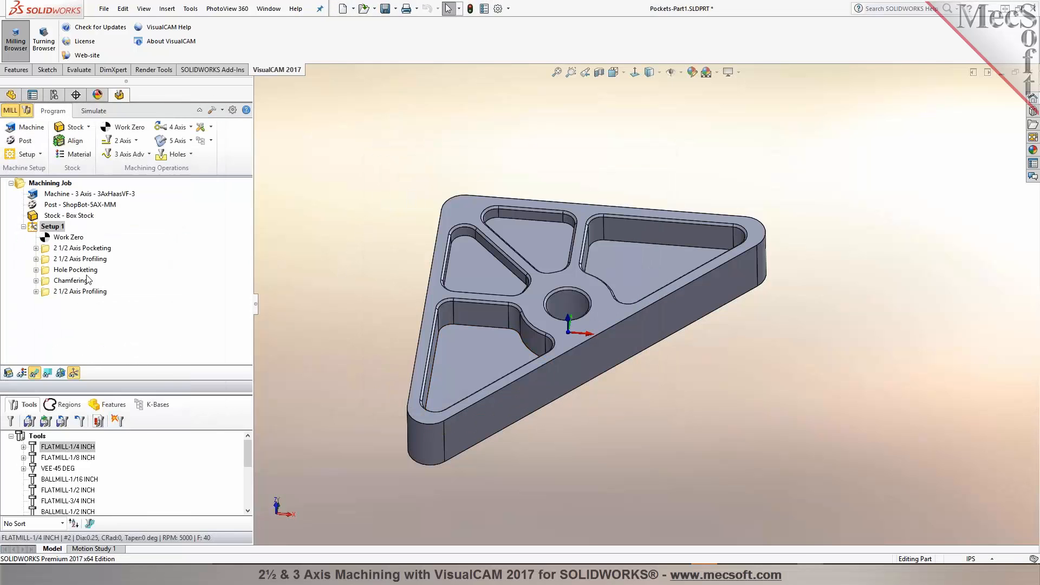
# Step: Post Setup 1 using the Haas post-processor
pyautogui.rightClick(66, 226)
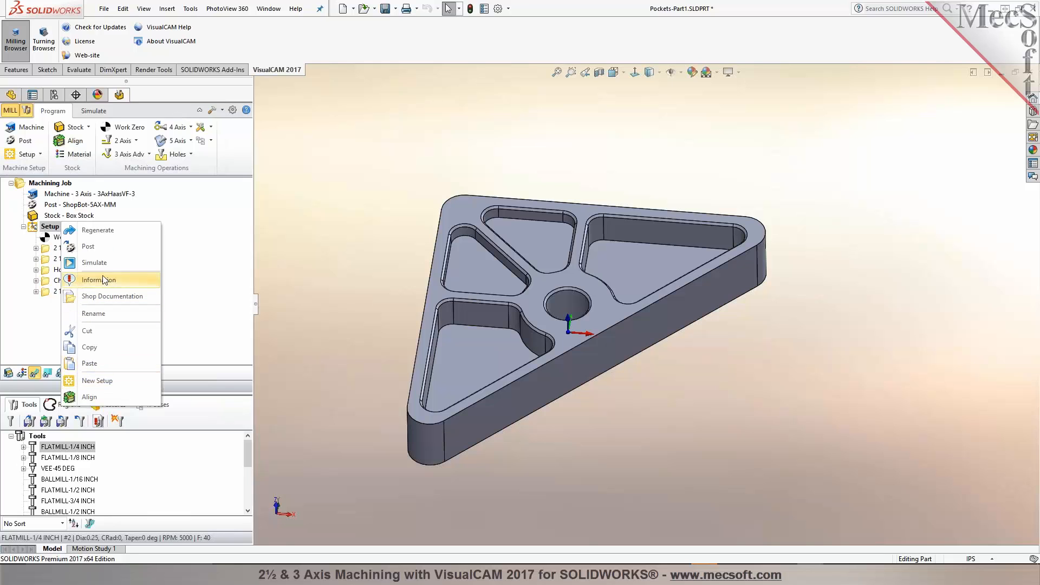
pyautogui.click(105, 254)
pyautogui.click(604, 382)
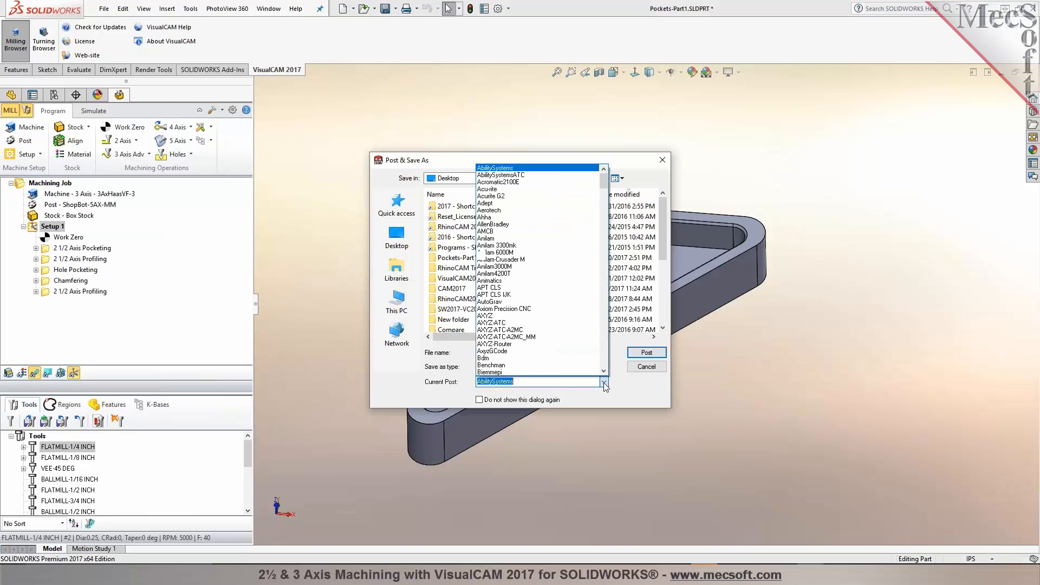
pyautogui.write('haa')
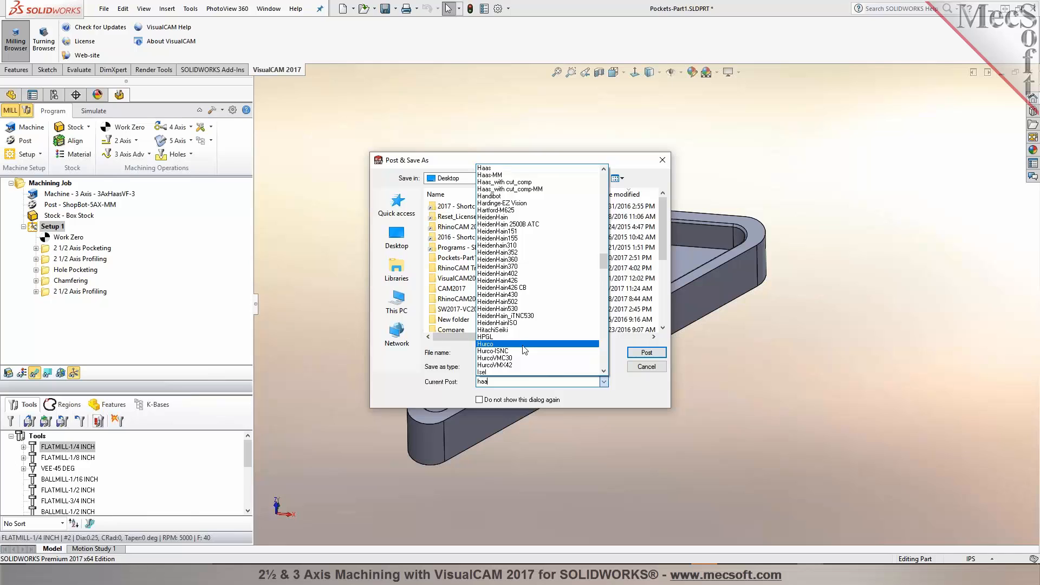
pyautogui.write('s')
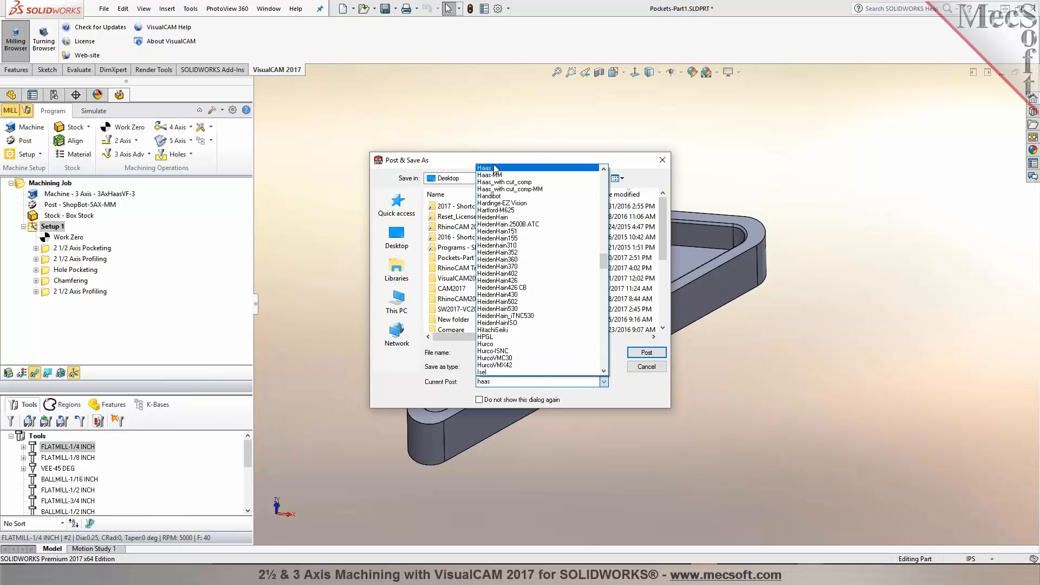
pyautogui.click(494, 169)
pyautogui.click(645, 353)
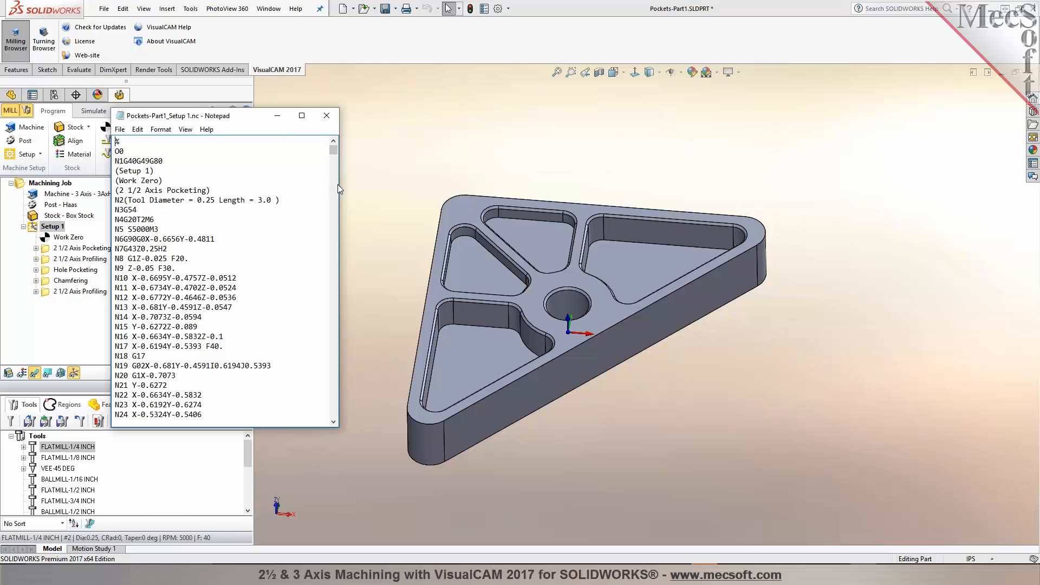
# Step: Search the posted G-code file for tool call lines with the letter T
pyautogui.moveTo(339, 188); pyautogui.dragTo(453, 188)
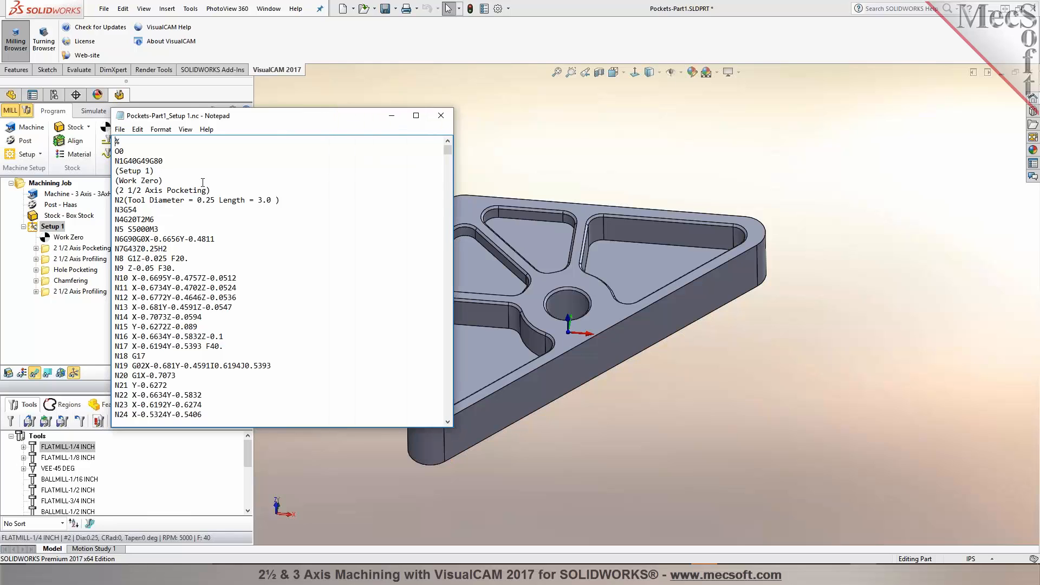
pyautogui.moveTo(124, 210); pyautogui.dragTo(137, 210)
pyautogui.moveTo(128, 220); pyautogui.dragTo(103, 248)
pyautogui.click(158, 229)
pyautogui.hotkey('ctrl', 'f')
pyautogui.write('T')
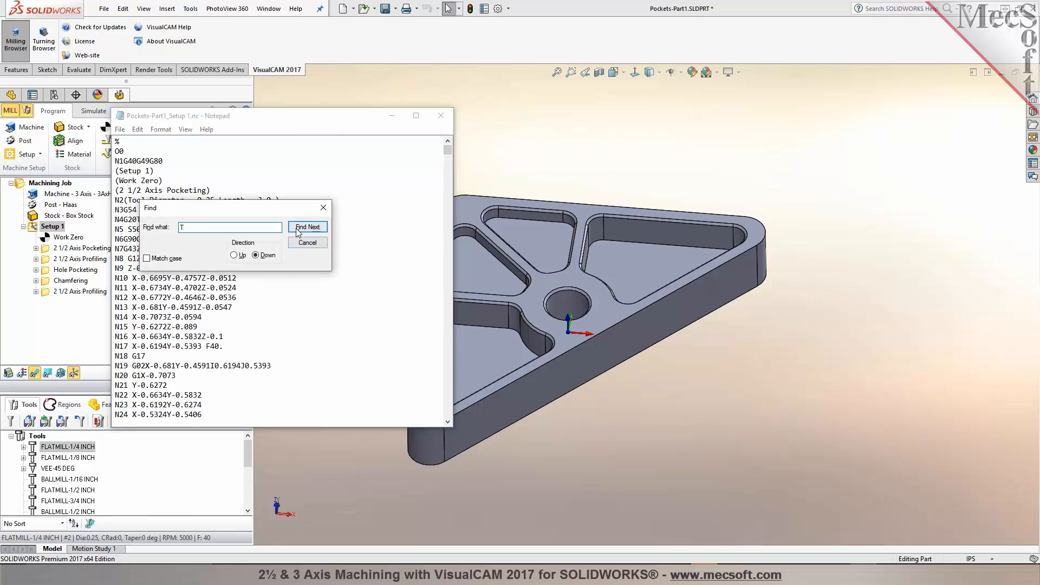
pyautogui.click(307, 226)
pyautogui.moveTo(265, 215); pyautogui.dragTo(391, 176)
pyautogui.scroll(-3, 281, 404)
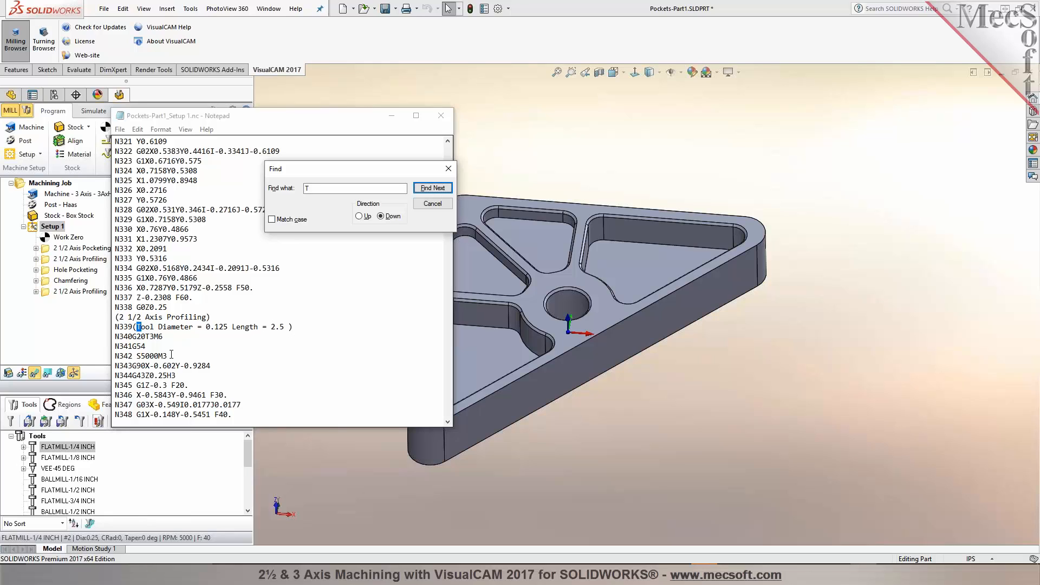
# Step: Continue searching the posted G-code for T, then close the search and the G-code file
pyautogui.click(436, 190)
pyautogui.click(440, 188)
pyautogui.click(441, 188)
pyautogui.click(440, 189)
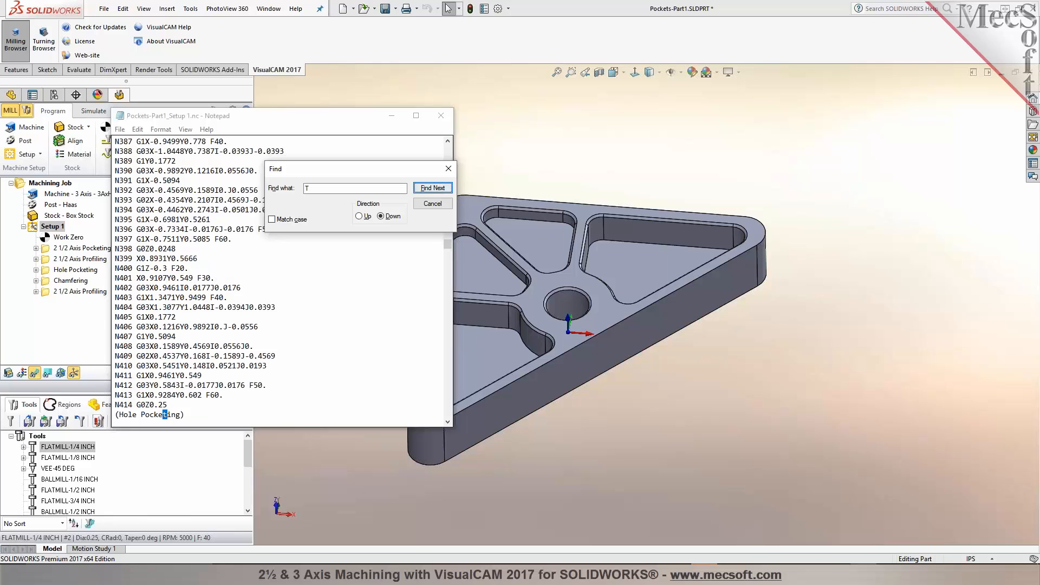
pyautogui.click(432, 204)
pyautogui.click(440, 115)
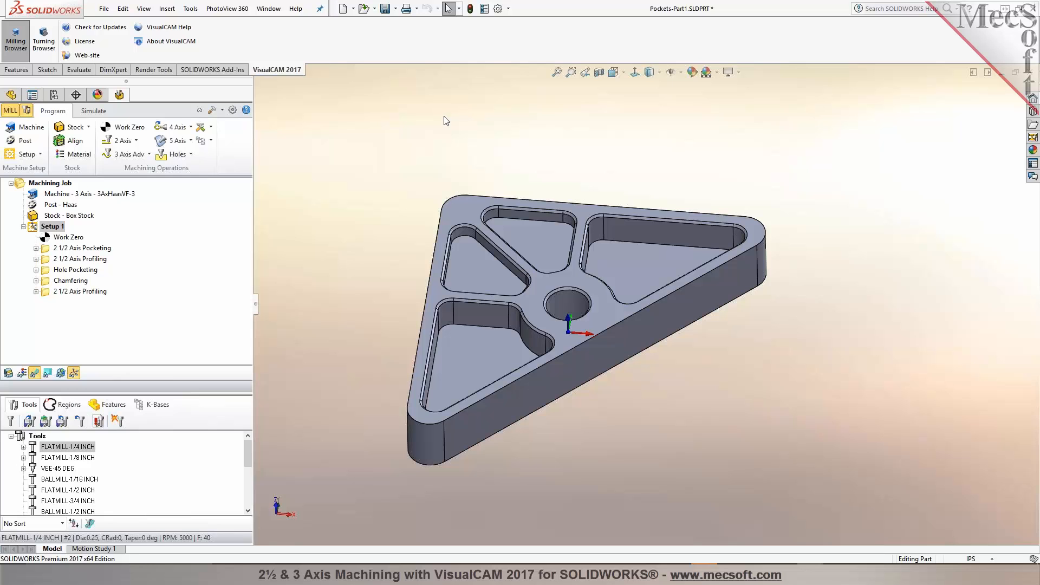
# Step: Review the 2 1/2 Axis Pocketing operation's cut parameters, cut levels and entry/exit settings, then close it
pyautogui.moveTo(320, 235); pyautogui.dragTo(353, 238, button='middle')
pyautogui.press('Escape')
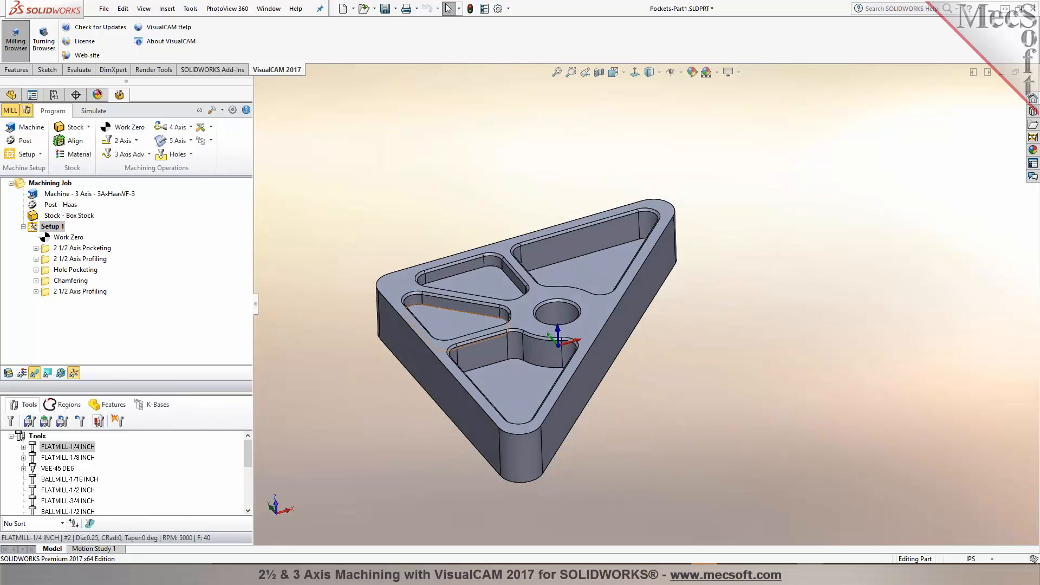
pyautogui.click(211, 141)
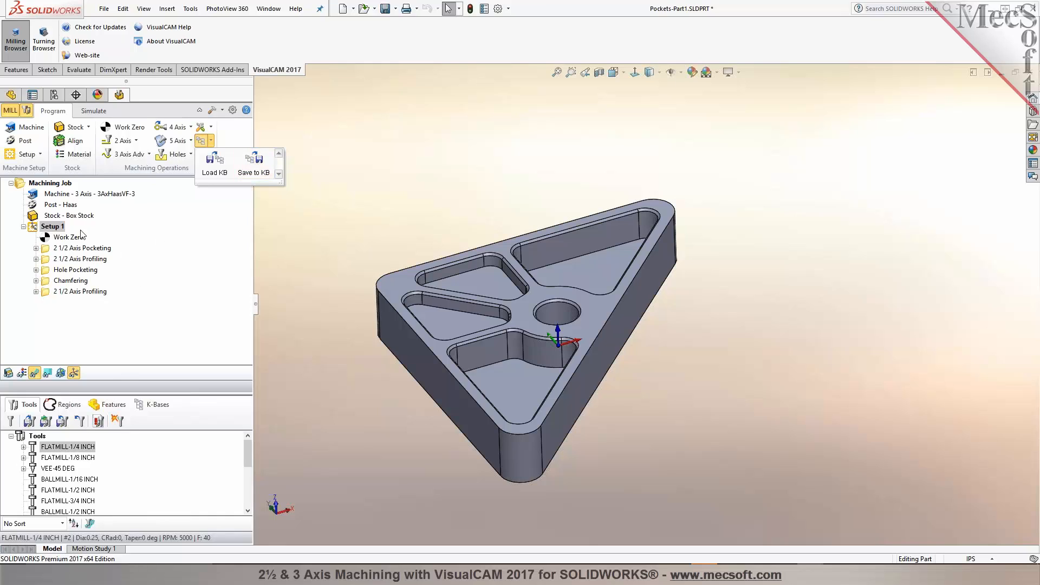
pyautogui.doubleClick(61, 249)
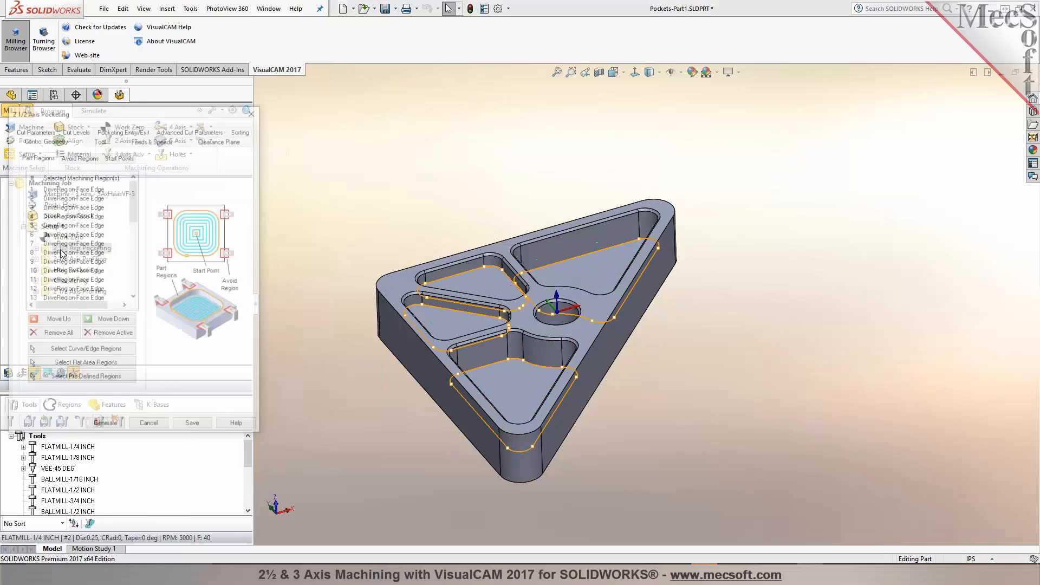
pyautogui.click(48, 133)
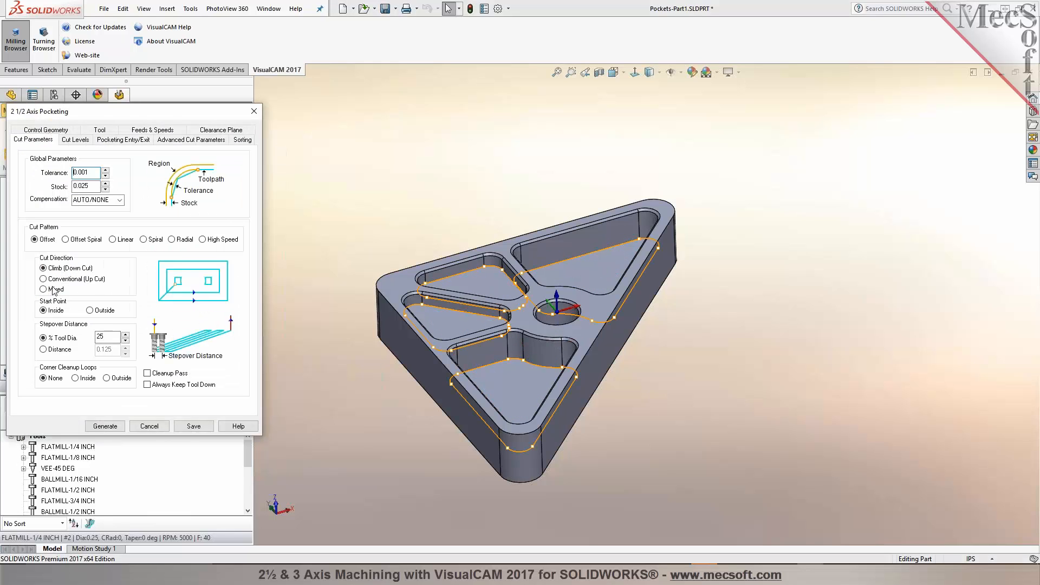
pyautogui.click(83, 140)
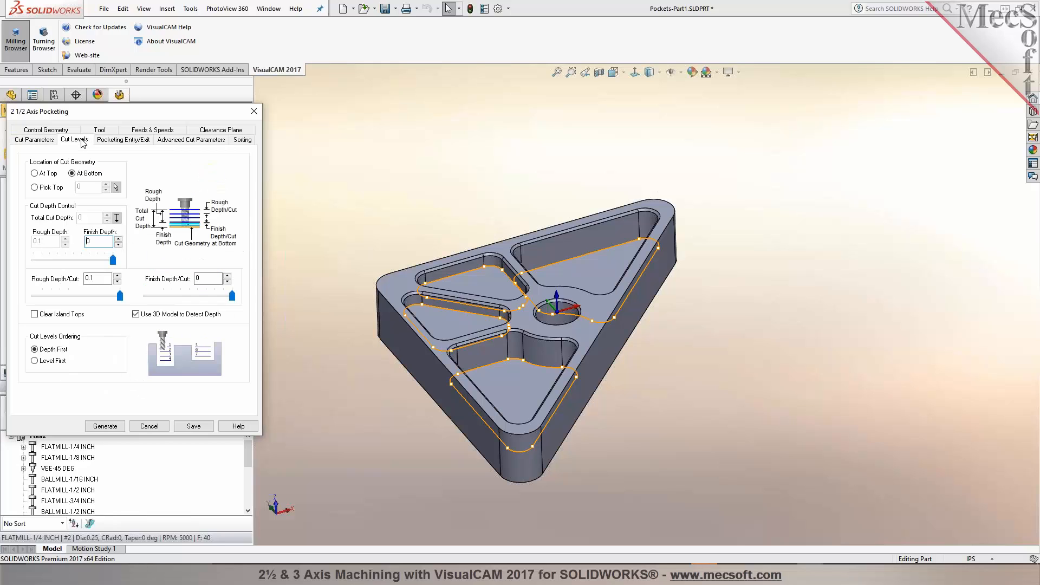
pyautogui.click(118, 142)
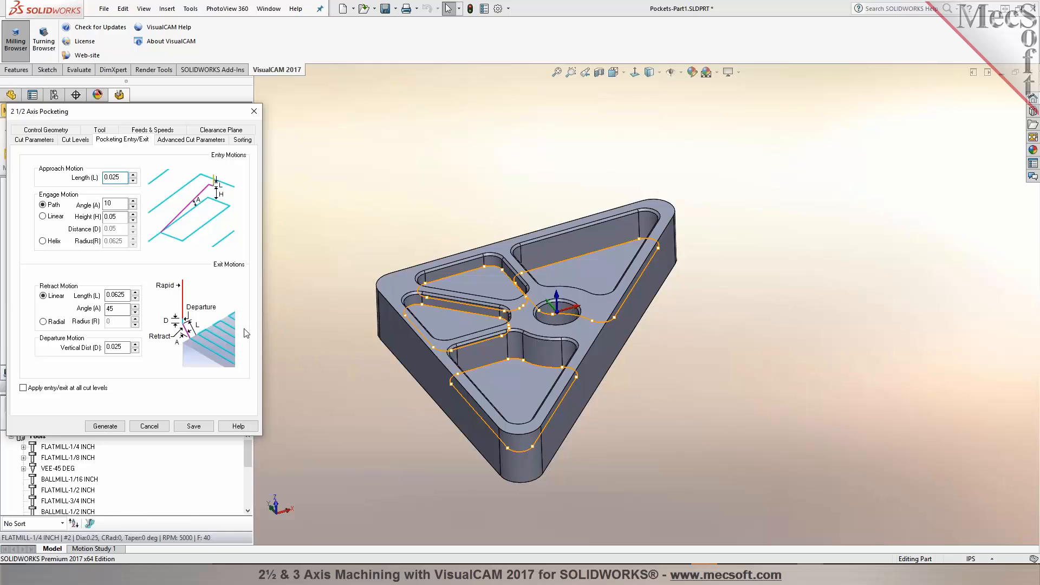
pyautogui.click(165, 428)
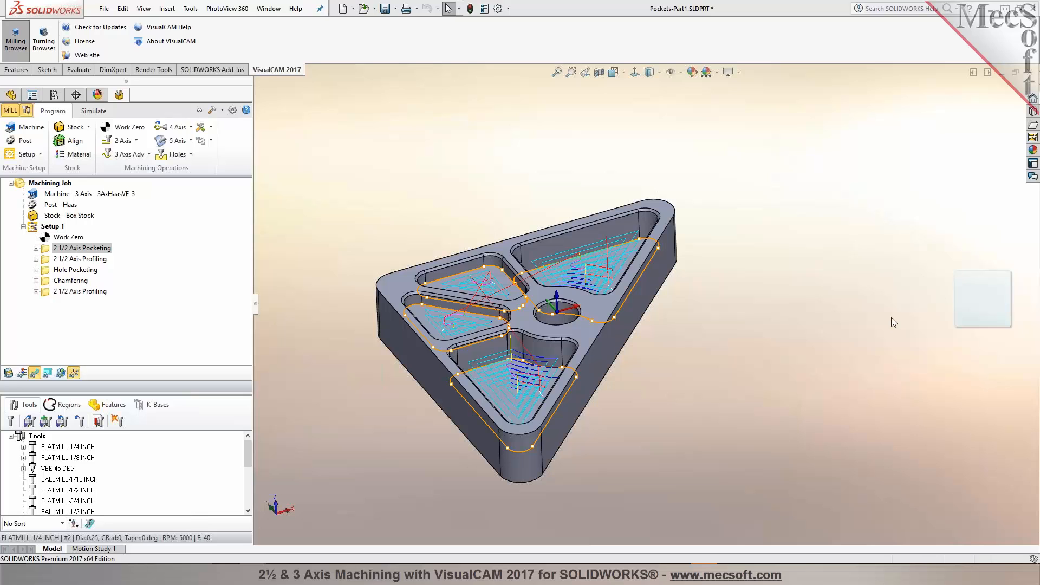
# Step: In the Pockets-Part2 part, load the Pockets-Part1.vkb knowledge base of machining operations
pyautogui.click(548, 285)
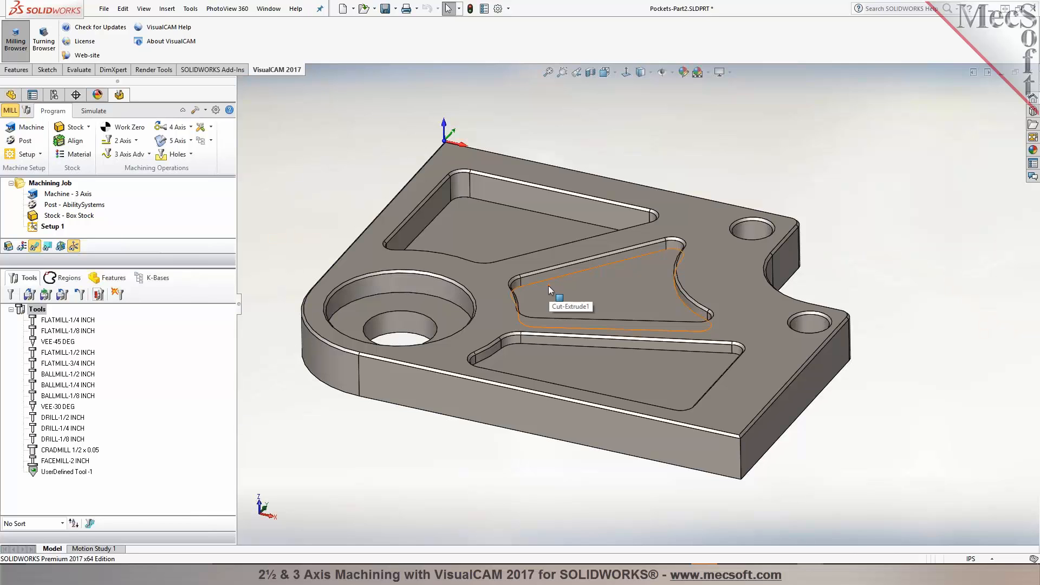
pyautogui.moveTo(170, 259); pyautogui.dragTo(170, 345)
pyautogui.moveTo(623, 319); pyautogui.dragTo(639, 291, button='middle')
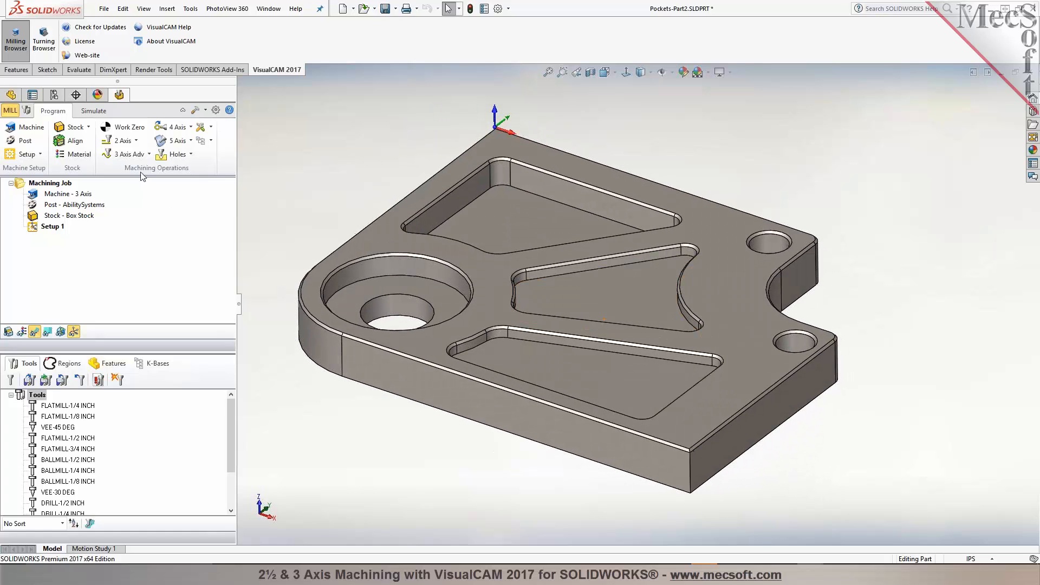
pyautogui.click(201, 141)
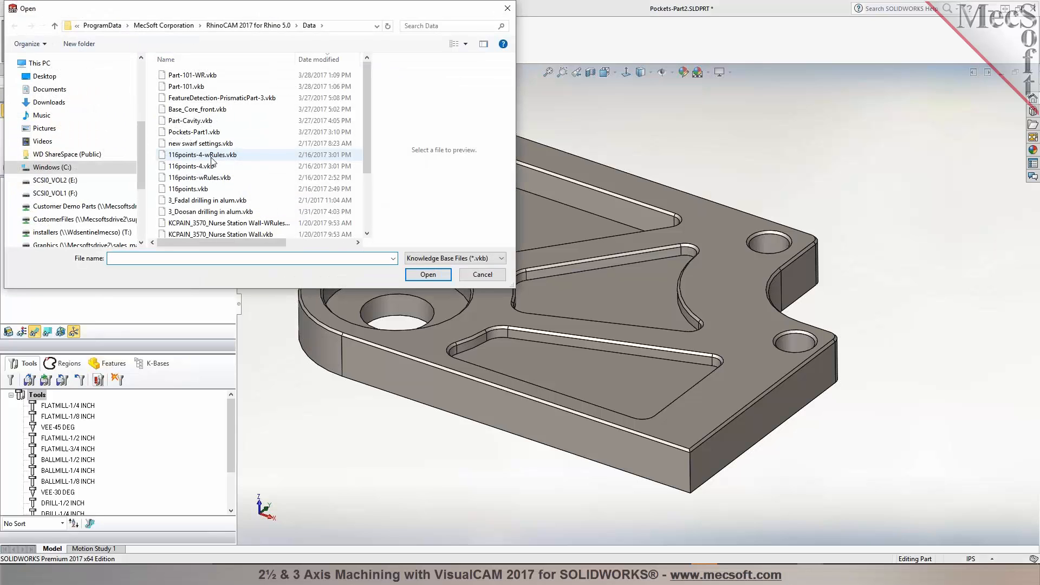
pyautogui.click(210, 133)
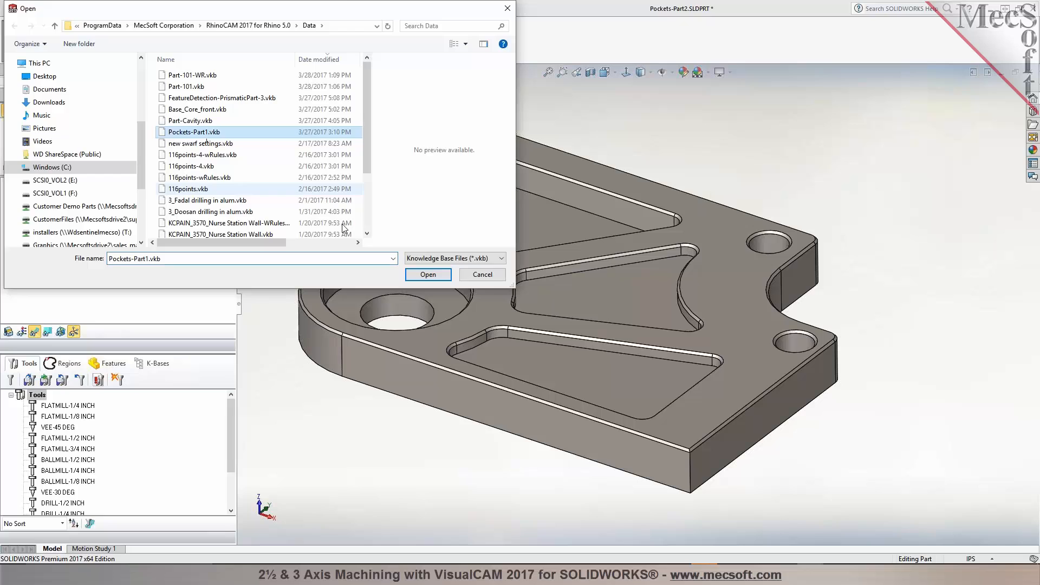
pyautogui.click(427, 274)
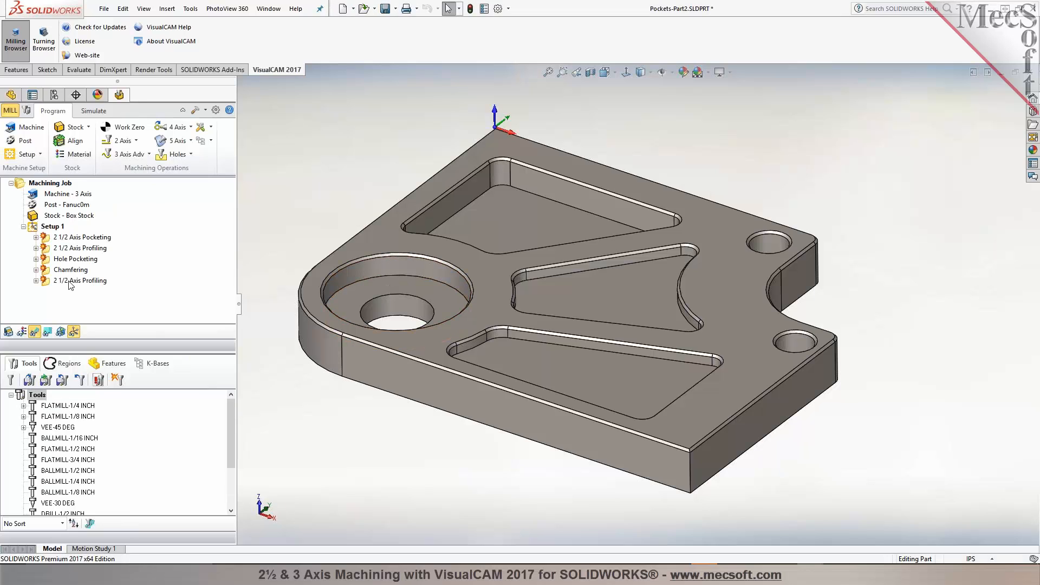
# Step: Select the three pocket floor faces as regions for the 2 1/2 Axis Pocketing operation and generate its toolpath
pyautogui.doubleClick(47, 238)
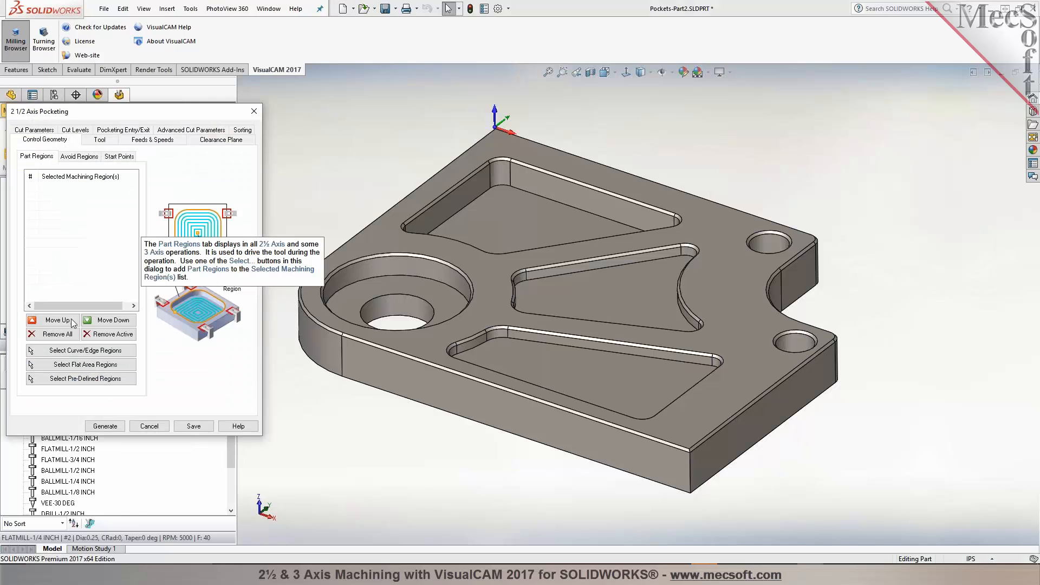
pyautogui.click(88, 369)
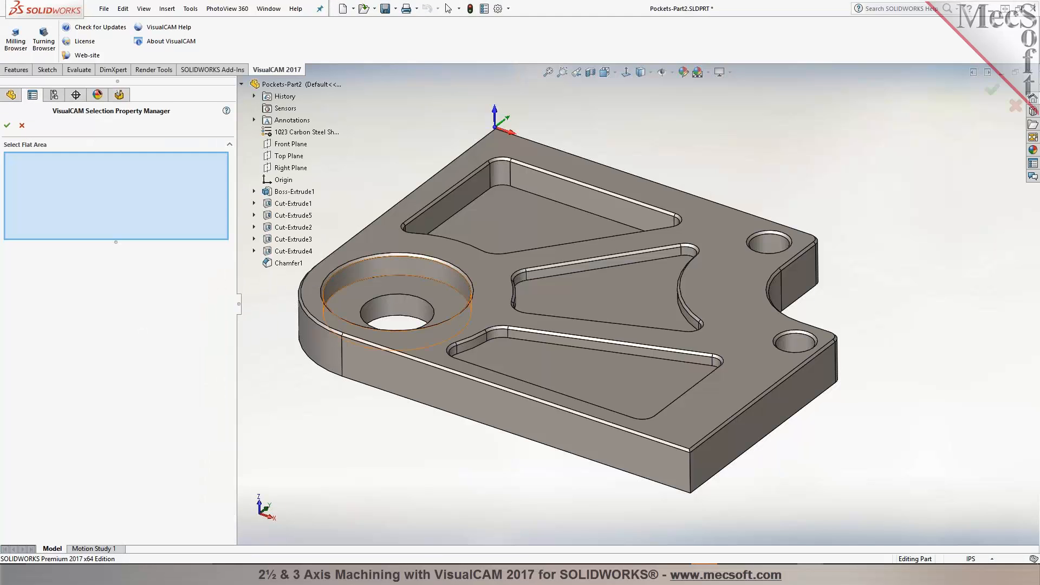
pyautogui.click(521, 229)
pyautogui.click(587, 304)
pyautogui.click(563, 374)
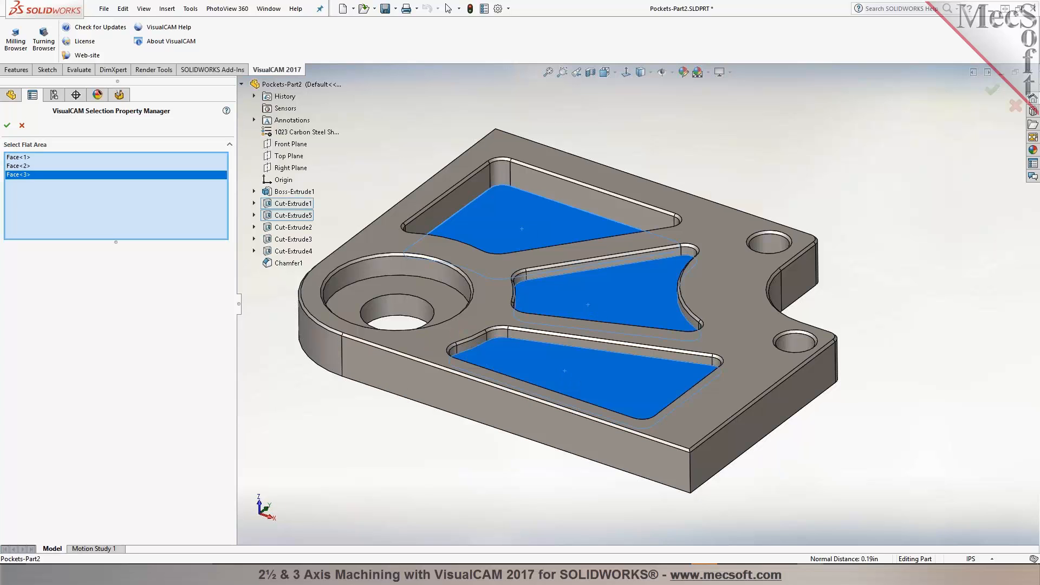
pyautogui.click(7, 125)
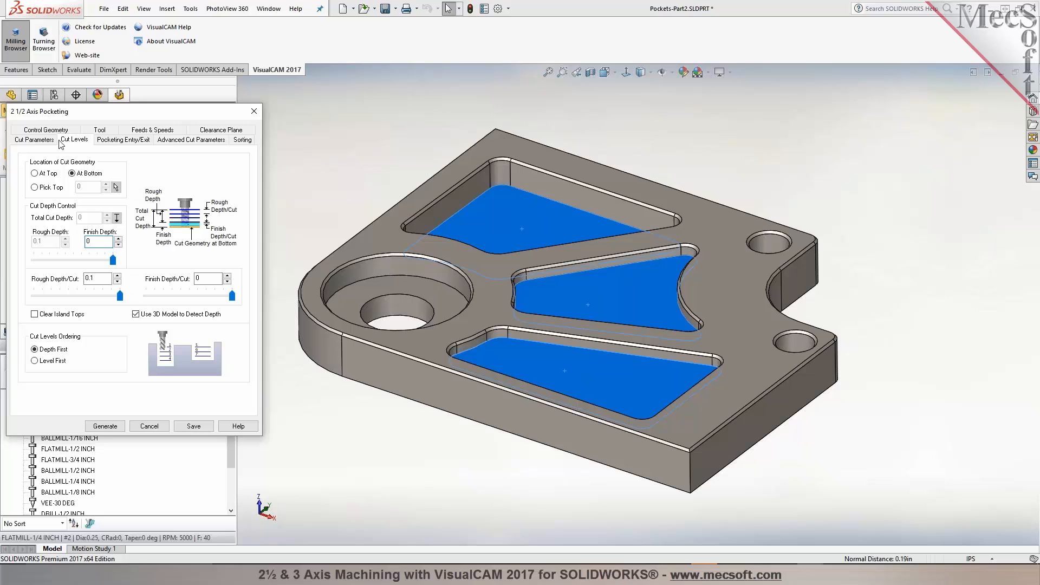
pyautogui.click(109, 425)
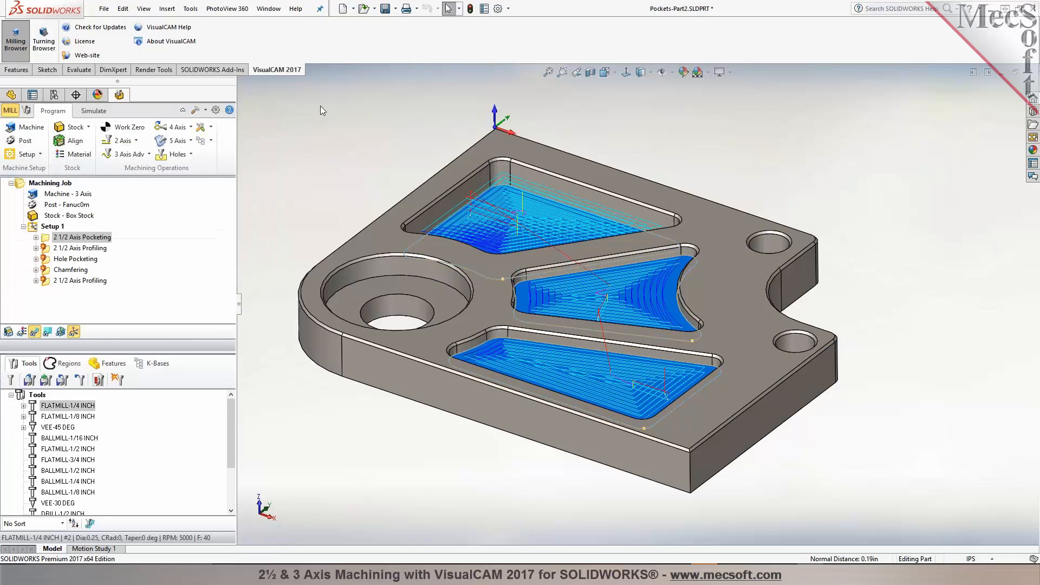
pyautogui.moveTo(313, 121)
pyautogui.mouseDown(button='middle')
pyautogui.moveTo(292, 186)
pyautogui.moveTo(318, 121)
pyautogui.moveTo(292, 105)
pyautogui.moveTo(299, 134)
pyautogui.moveTo(322, 117)
pyautogui.mouseUp(button='middle')
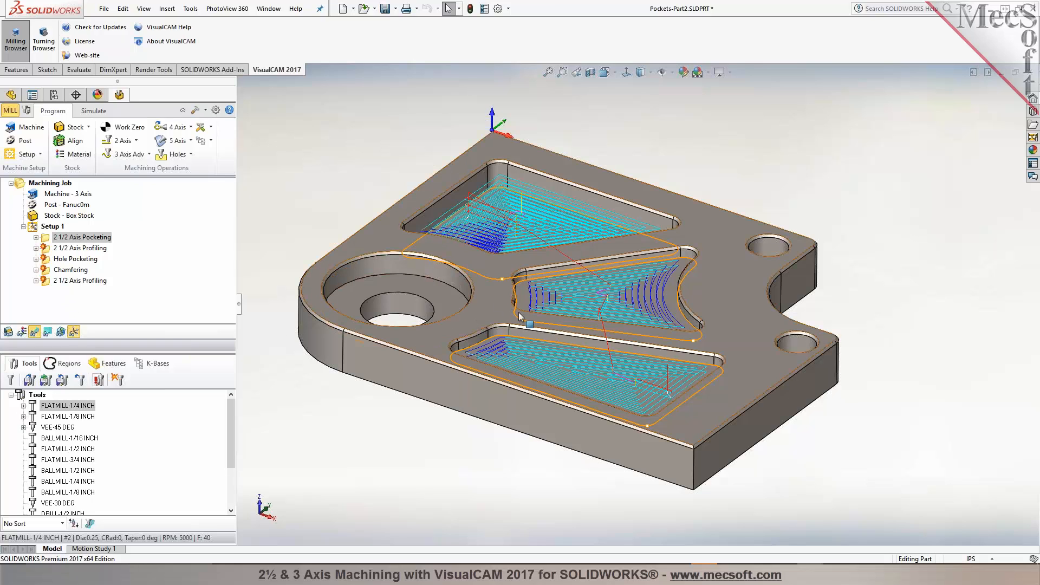
# Step: Open the 2 1/2 Axis Profiling operation without changes, then switch to the Pockets part document
pyautogui.doubleClick(62, 249)
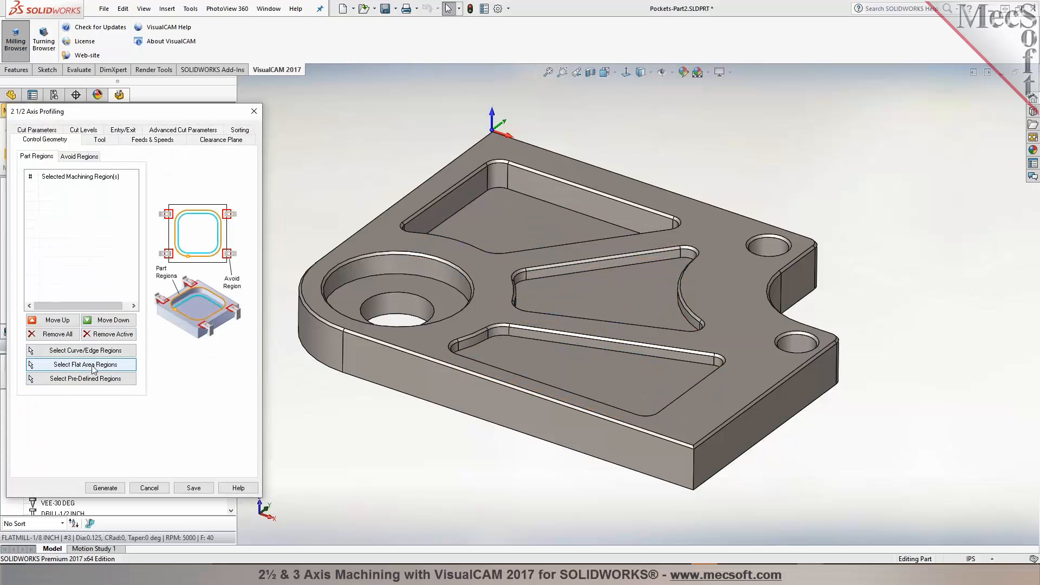
pyautogui.click(149, 488)
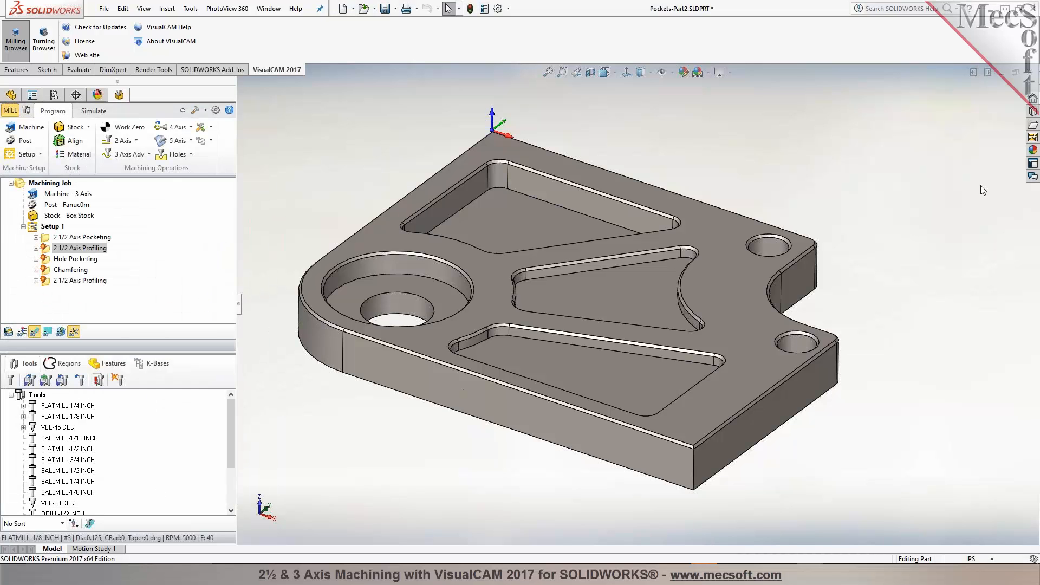
pyautogui.click(1031, 78)
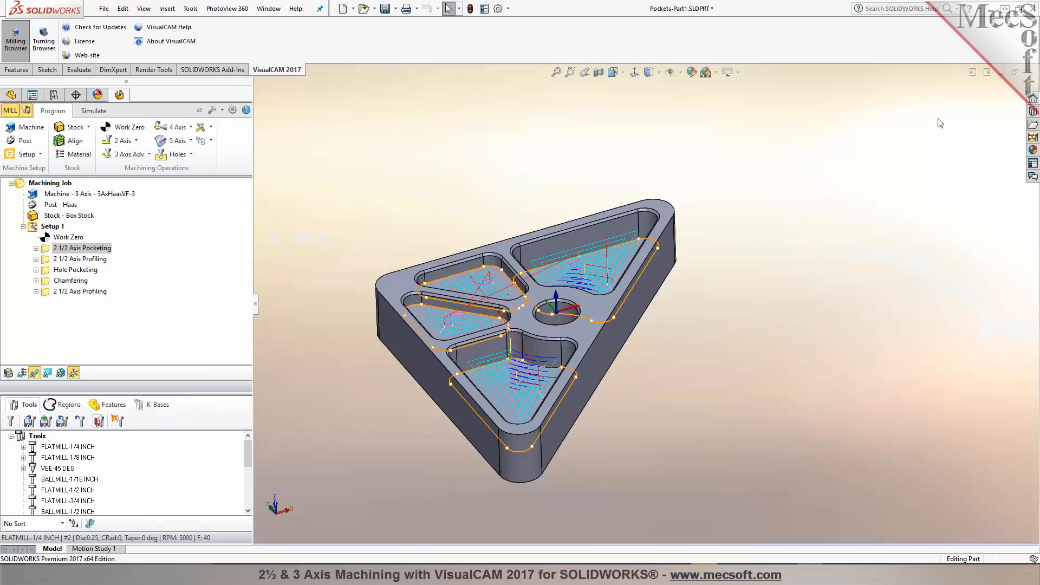
pyautogui.click(1030, 77)
pyautogui.click(525, 306)
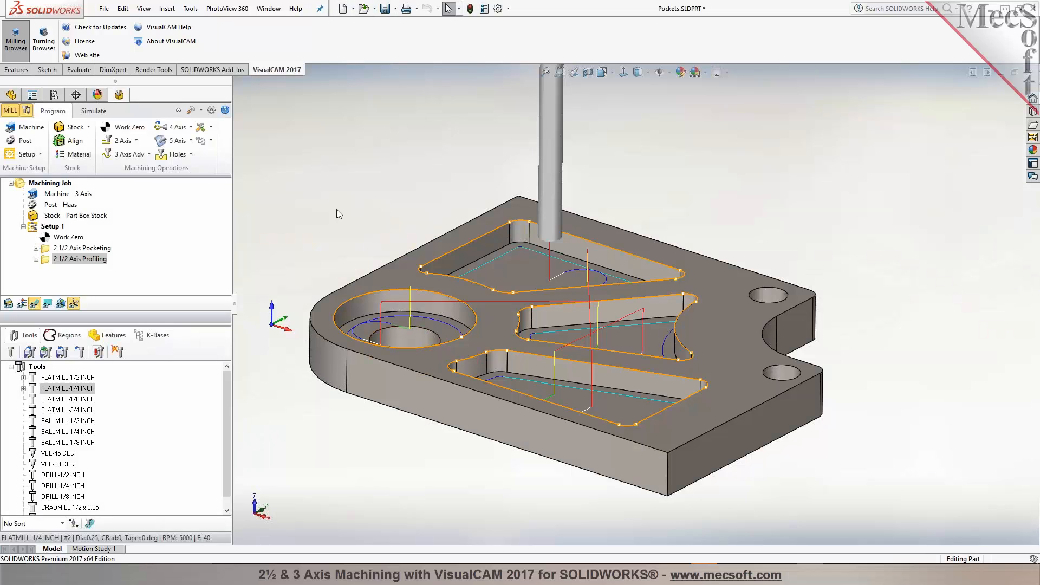
pyautogui.moveTo(327, 212)
pyautogui.mouseDown(button='middle')
pyautogui.moveTo(335, 209)
pyautogui.moveTo(333, 226)
pyautogui.mouseUp(button='middle')
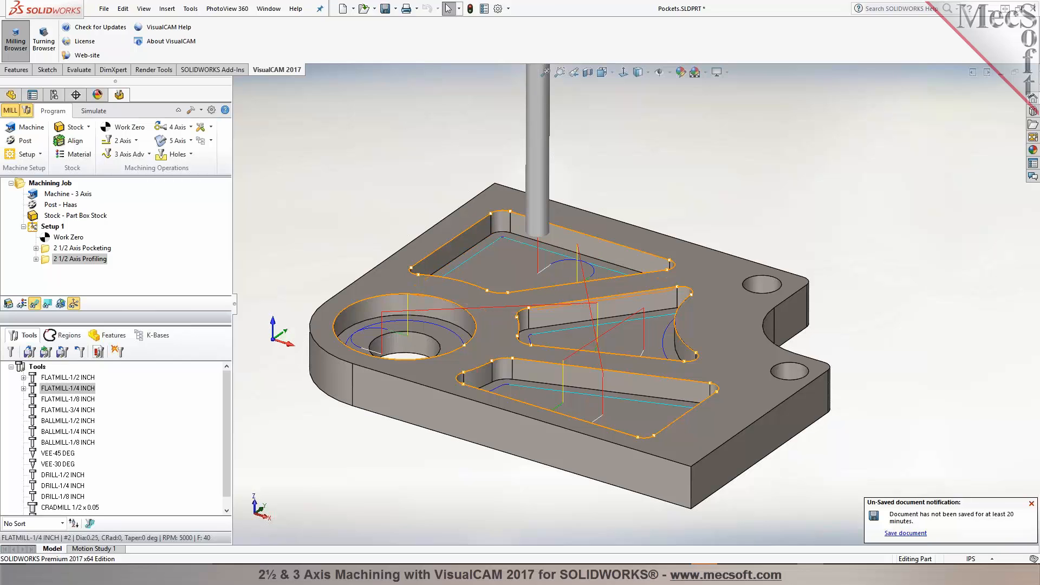
pyautogui.click(1031, 503)
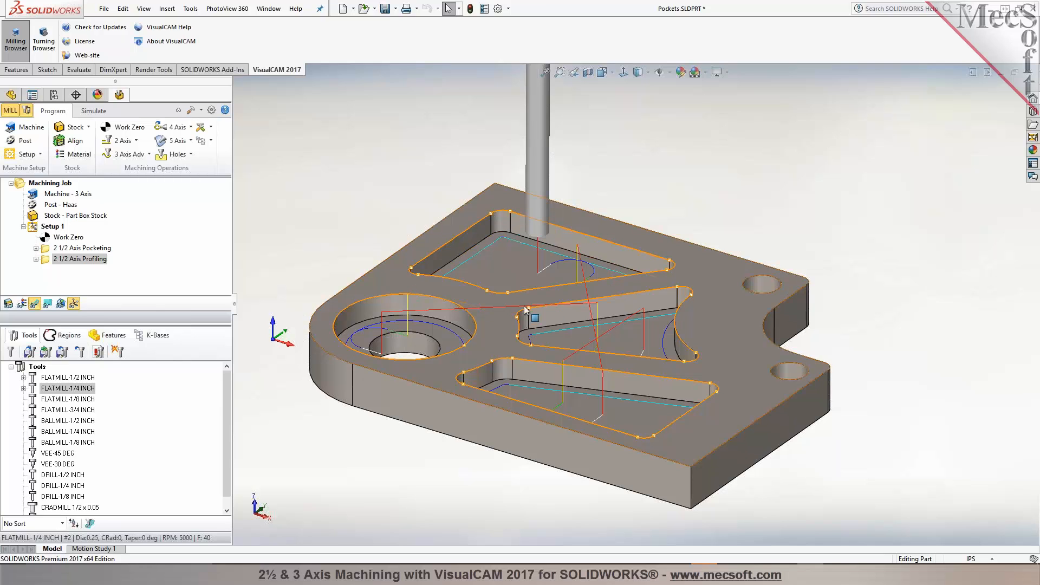
# Step: Run automatic feature detection using the part's top flat face
pyautogui.click(59, 186)
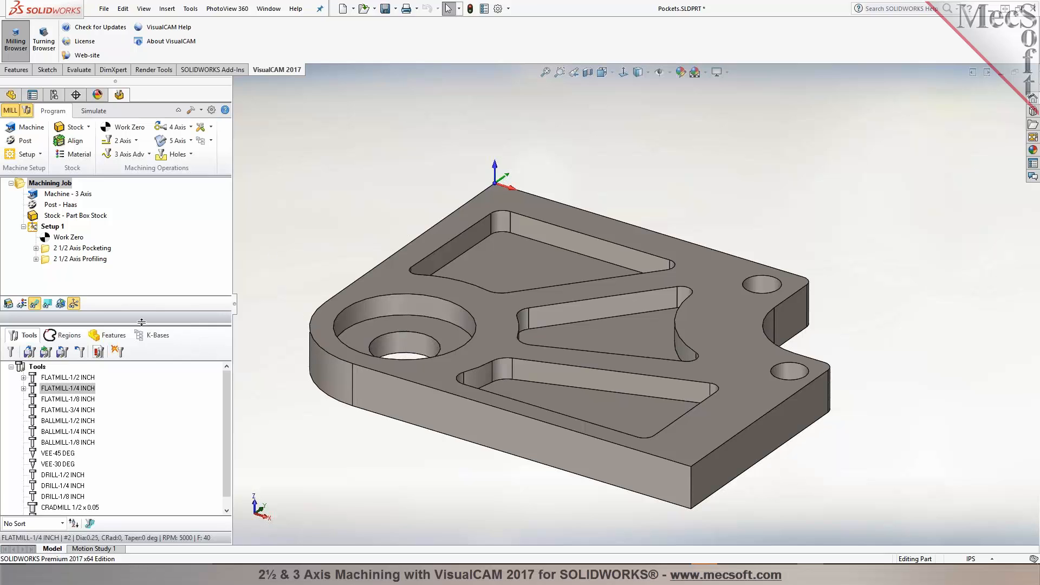
pyautogui.moveTo(141, 322); pyautogui.dragTo(140, 275)
pyautogui.click(111, 288)
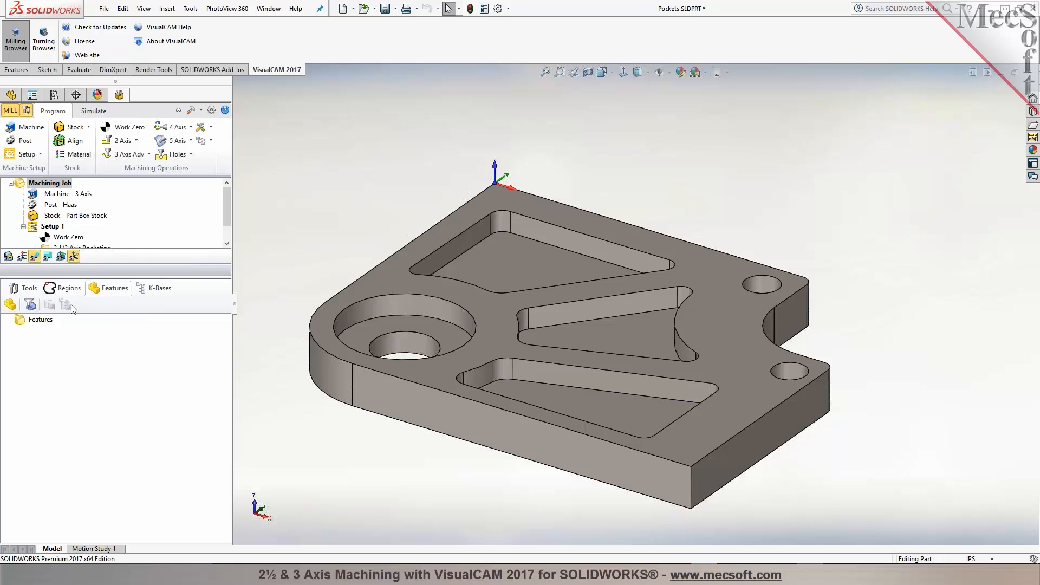
pyautogui.click(10, 305)
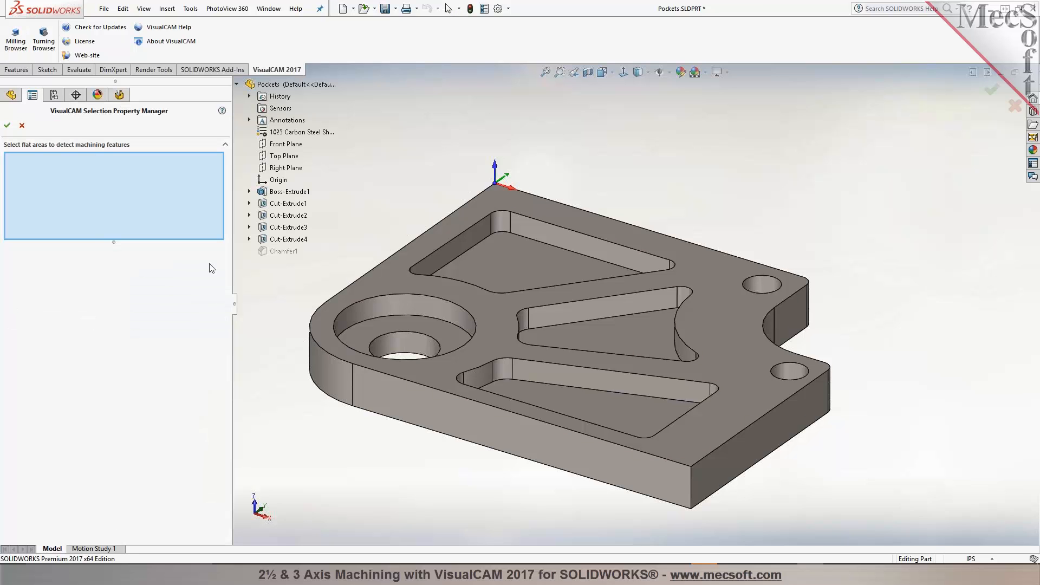
pyautogui.click(450, 284)
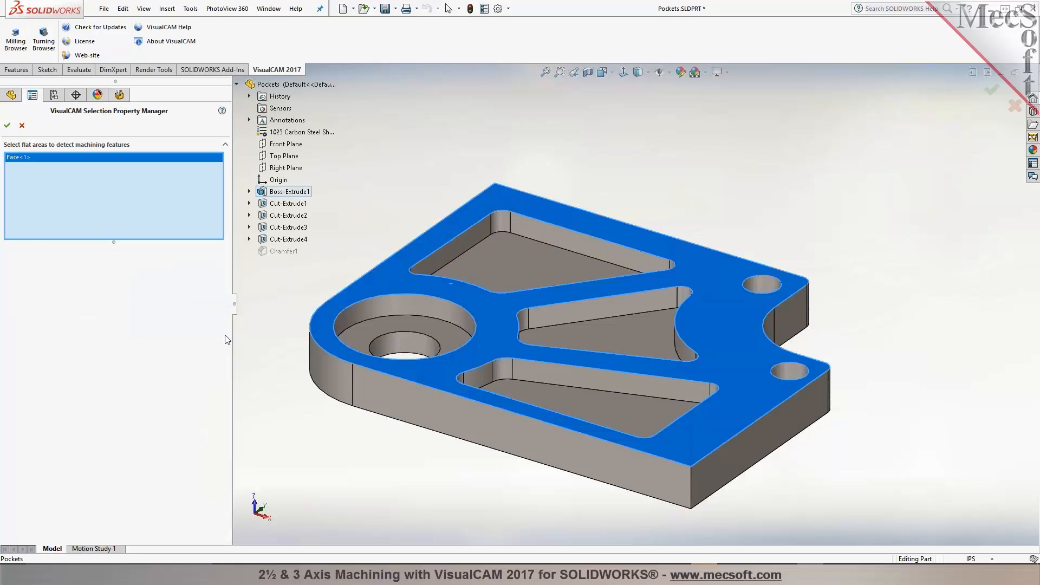
pyautogui.click(7, 125)
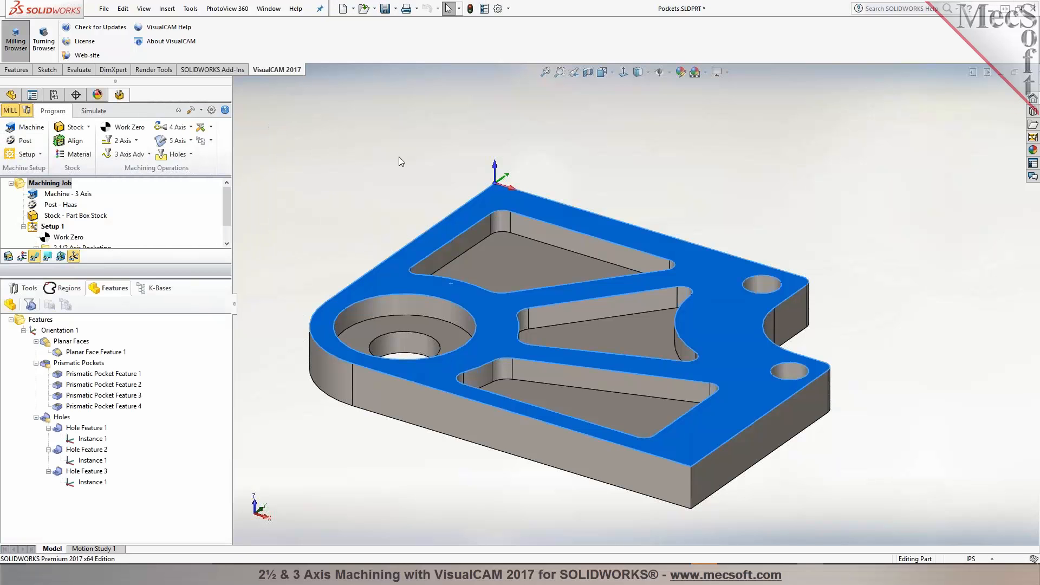
# Step: Inspect each detected planar face, prismatic pocket and hole feature on the model
pyautogui.click(66, 353)
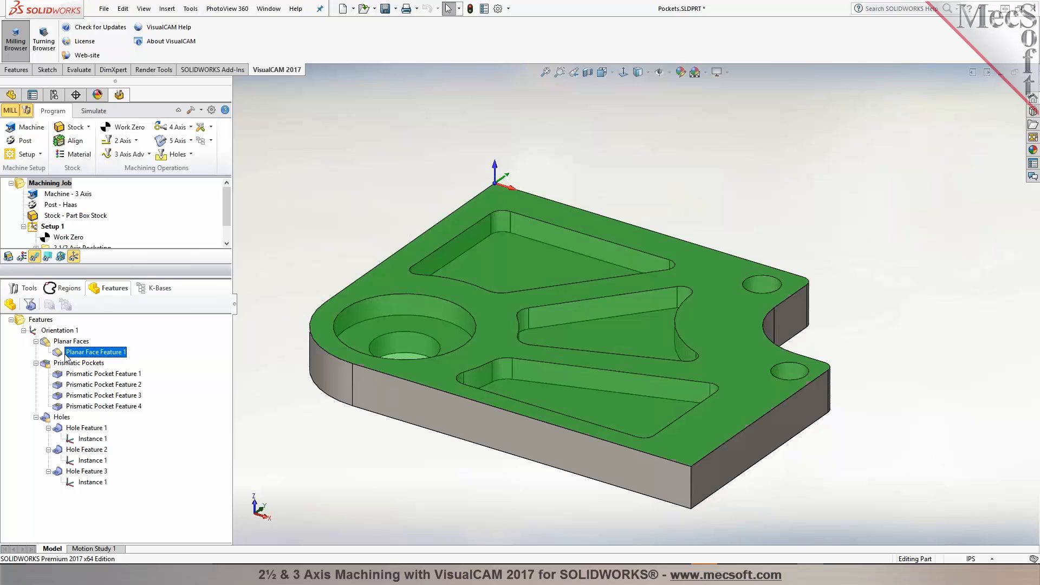
pyautogui.click(68, 374)
pyautogui.click(72, 395)
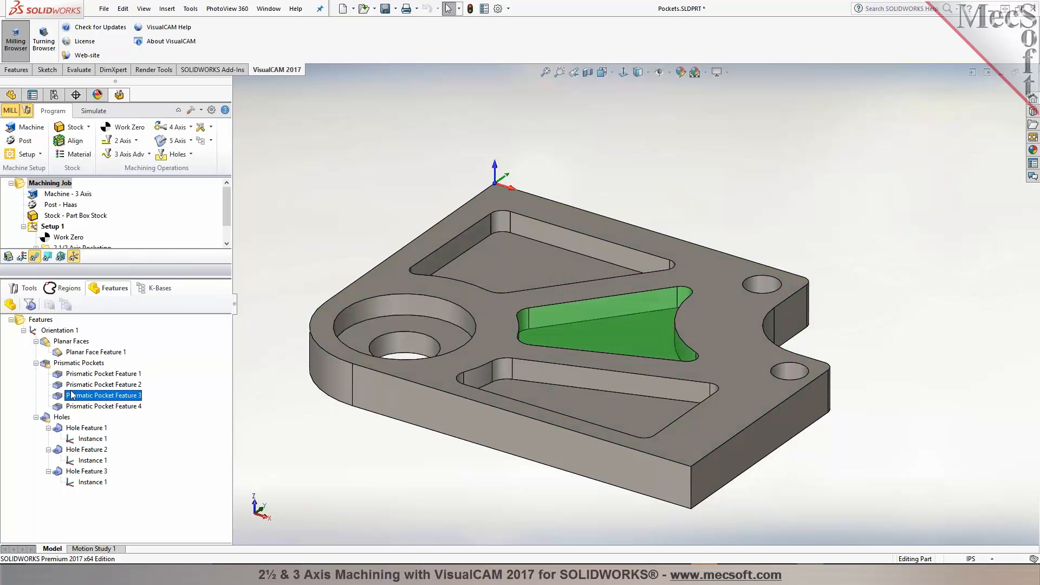
pyautogui.click(76, 407)
pyautogui.click(74, 397)
pyautogui.click(75, 386)
pyautogui.click(71, 429)
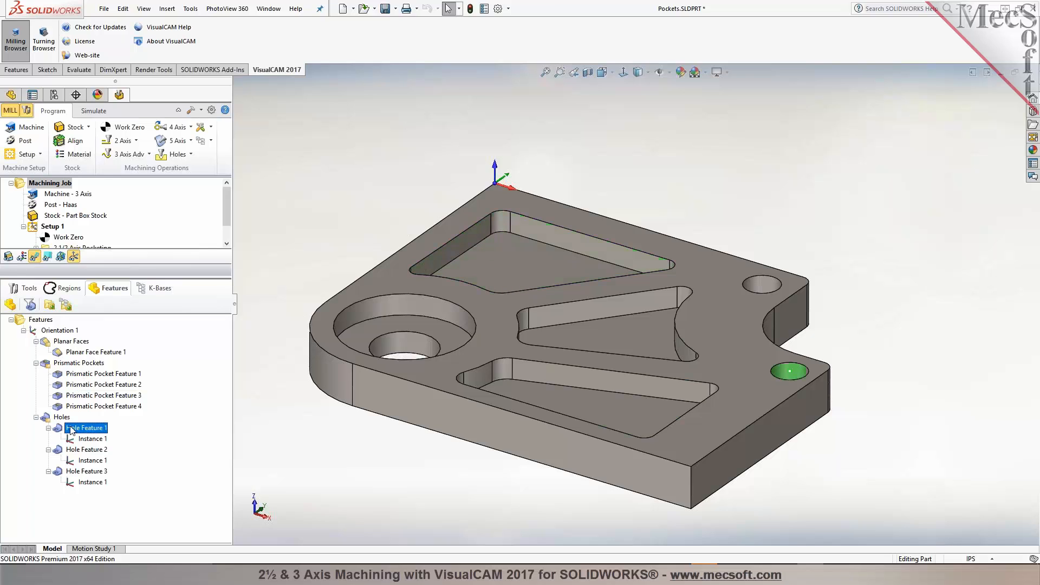
pyautogui.click(73, 450)
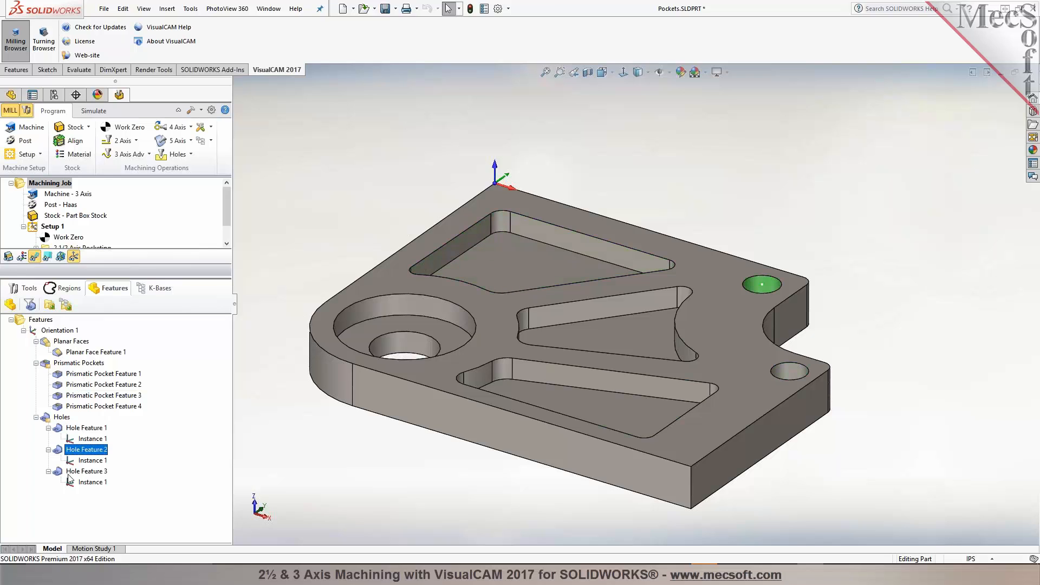
# Step: Create a 2 1/2 Axis Pocketing operation from Prismatic Pocket Features 2, 3 and 4 and generate its toolpath
pyautogui.click(68, 473)
pyautogui.click(93, 385)
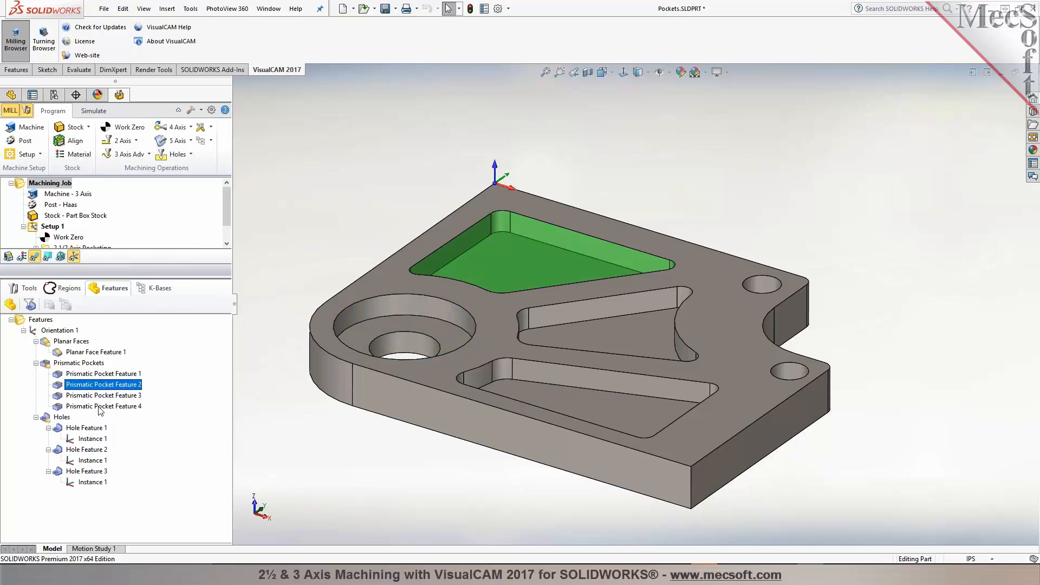
pyautogui.keyDown('shift'); pyautogui.click(99, 407); pyautogui.keyUp('shift')
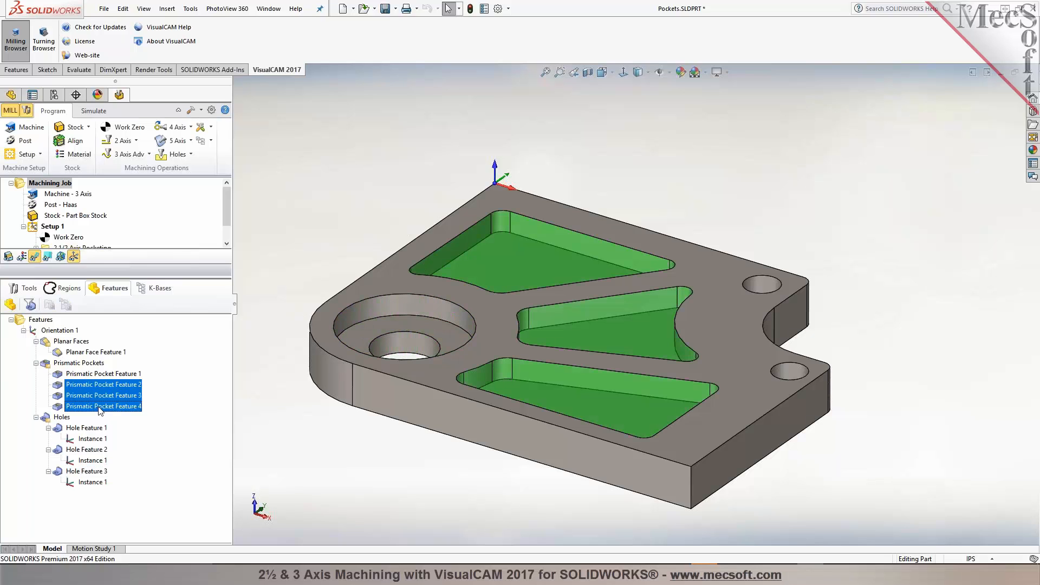
pyautogui.rightClick(103, 387)
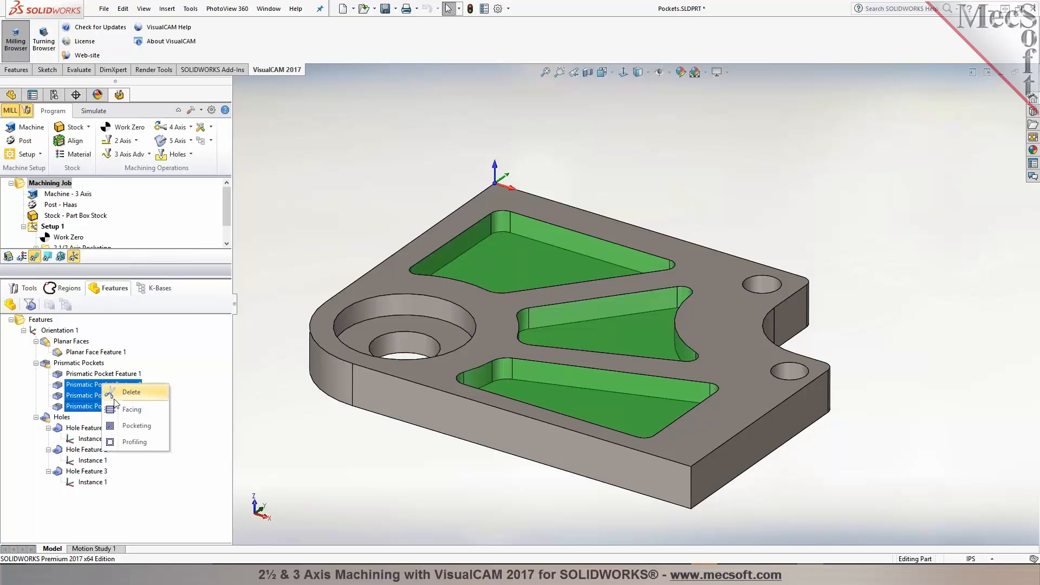
pyautogui.click(129, 426)
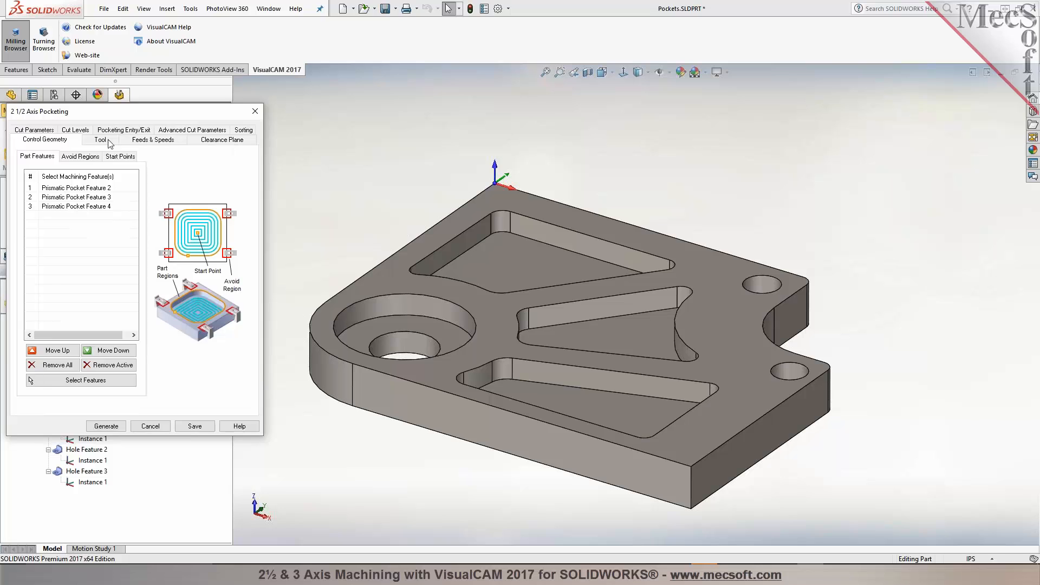
pyautogui.click(99, 139)
pyautogui.moveTo(62, 188)
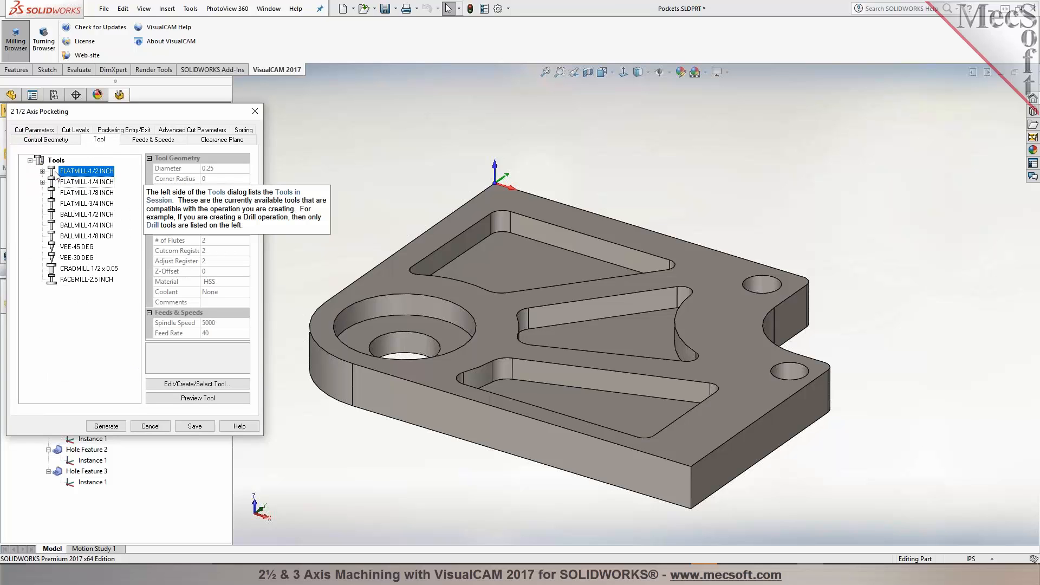
pyautogui.click(105, 426)
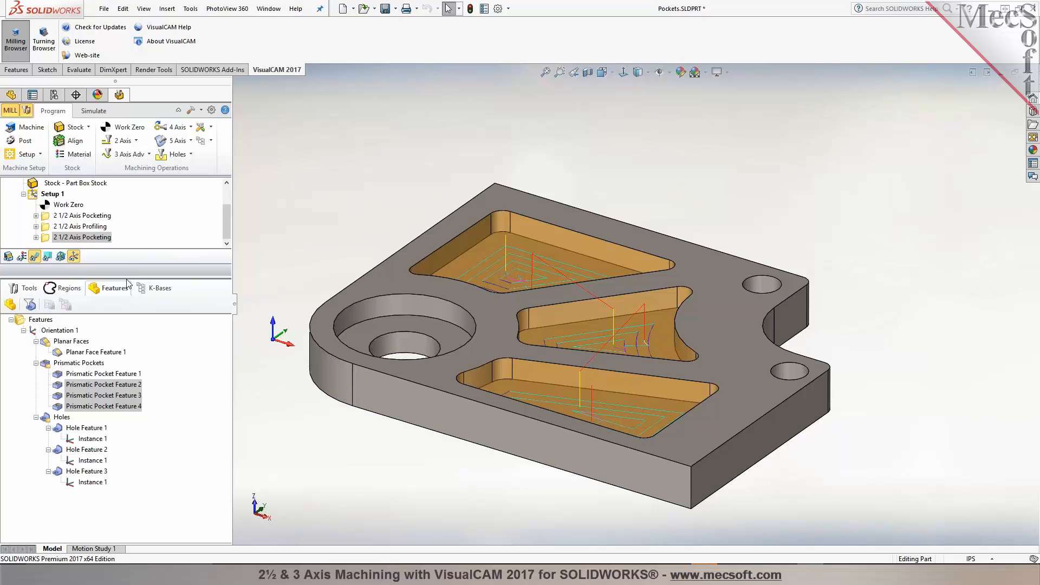
# Step: Create a Hole Profiling operation for Hole Feature 1 using the FLATMILL-1/4 INCH tool and generate it
pyautogui.moveTo(126, 275); pyautogui.dragTo(126, 340)
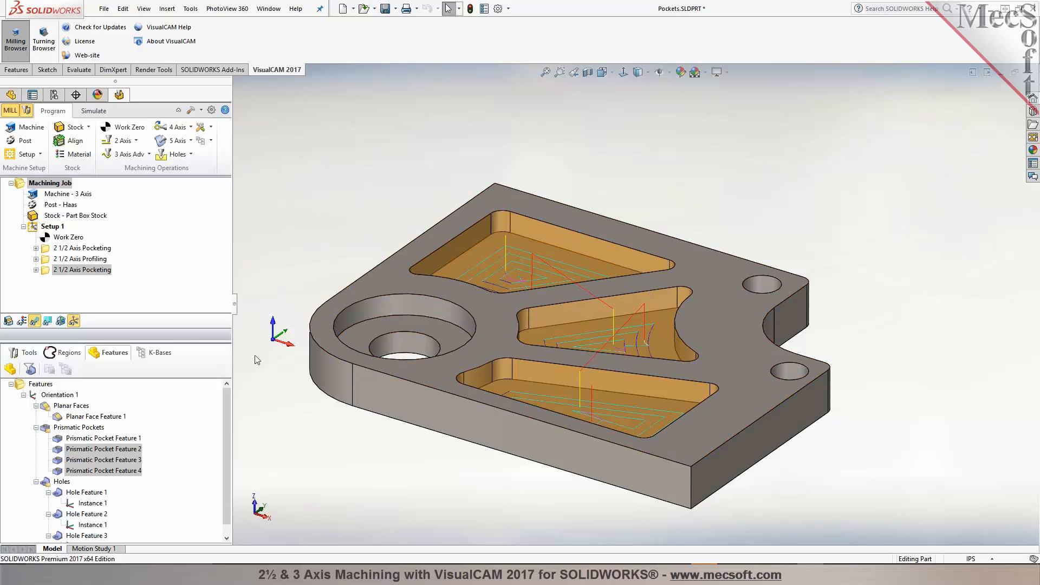
pyautogui.scroll(2, 254, 358)
pyautogui.click(89, 492)
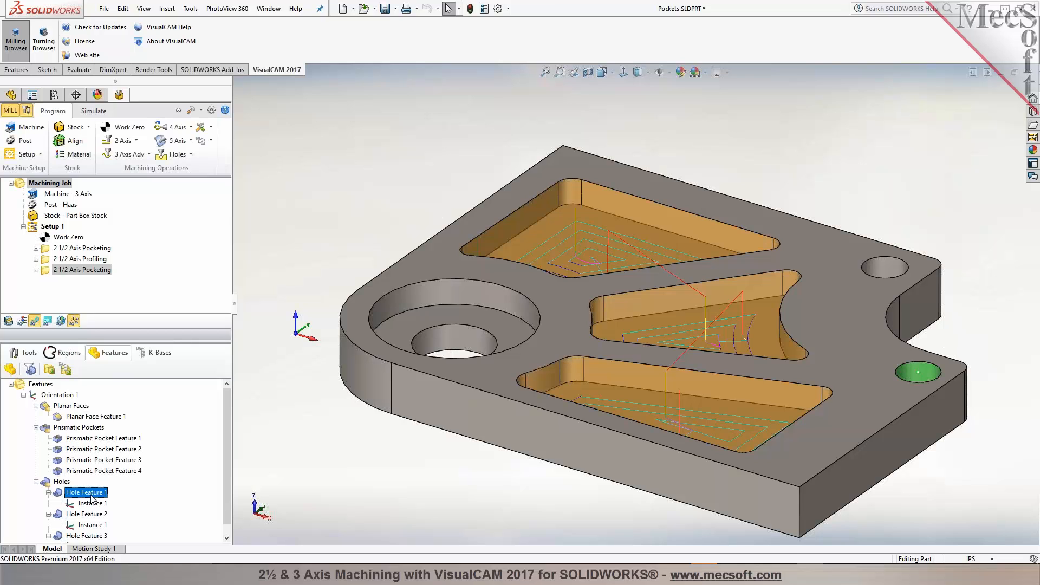
pyautogui.rightClick(67, 493)
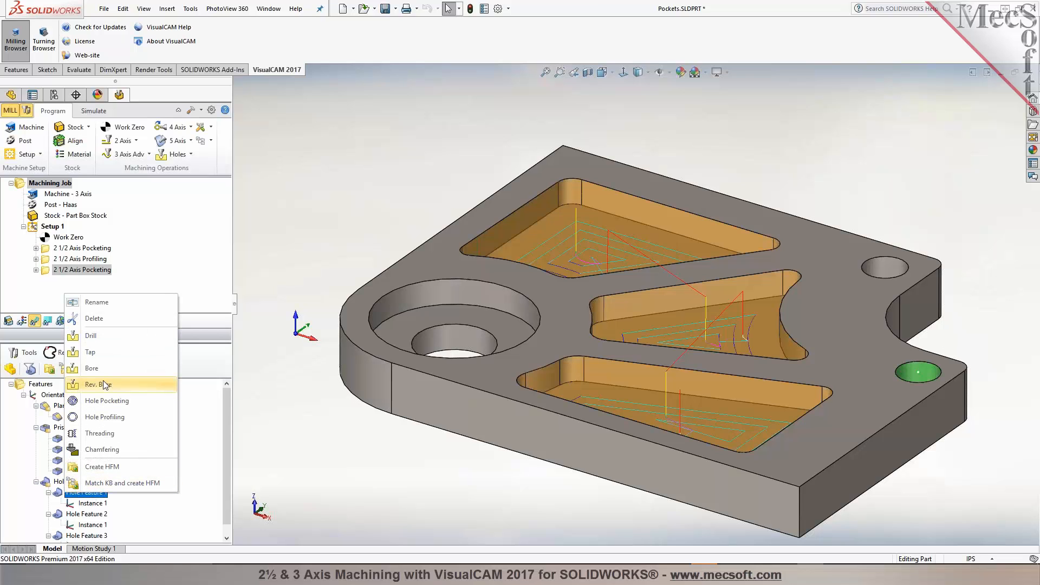
pyautogui.click(107, 417)
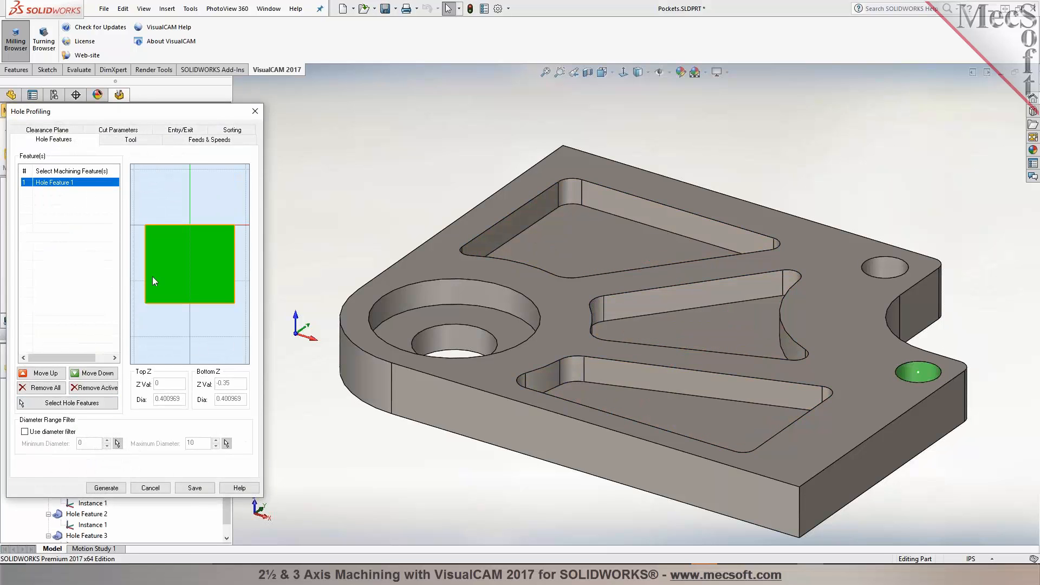
pyautogui.click(130, 139)
pyautogui.click(87, 182)
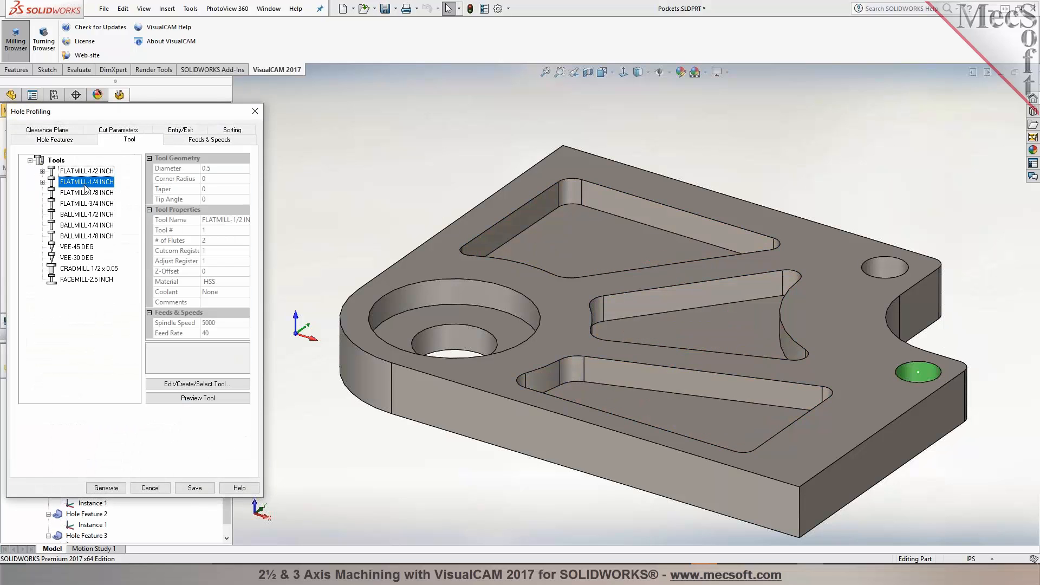
pyautogui.click(116, 491)
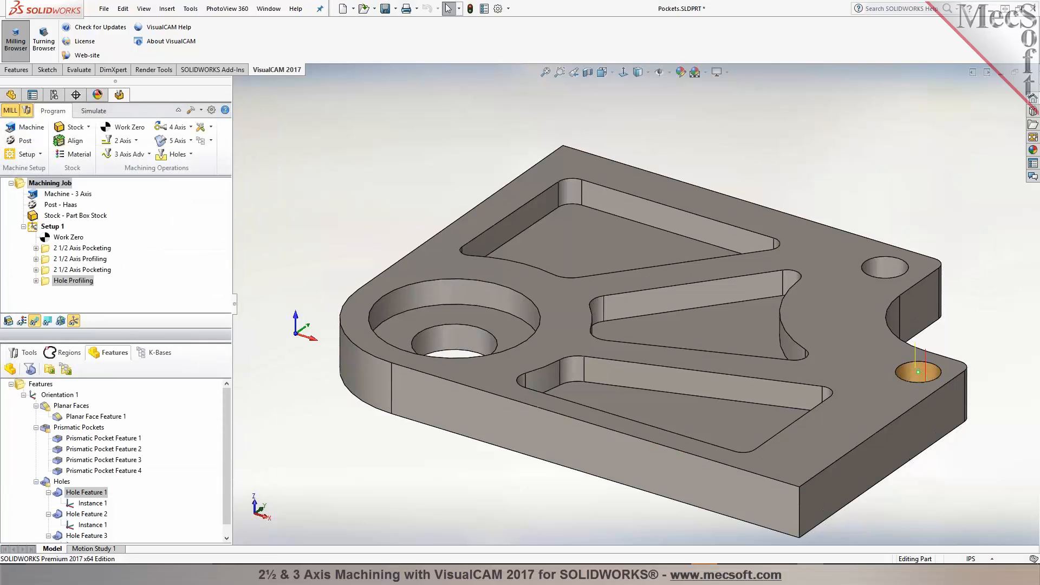
# Step: Add Hole Feature 2 to the Hole Profiling operation and regenerate its toolpath
pyautogui.moveTo(900, 416)
pyautogui.mouseDown(button='middle')
pyautogui.moveTo(910, 483)
pyautogui.moveTo(919, 399)
pyautogui.moveTo(903, 405)
pyautogui.mouseUp(button='middle')
pyautogui.scroll(-3, 893, 417)
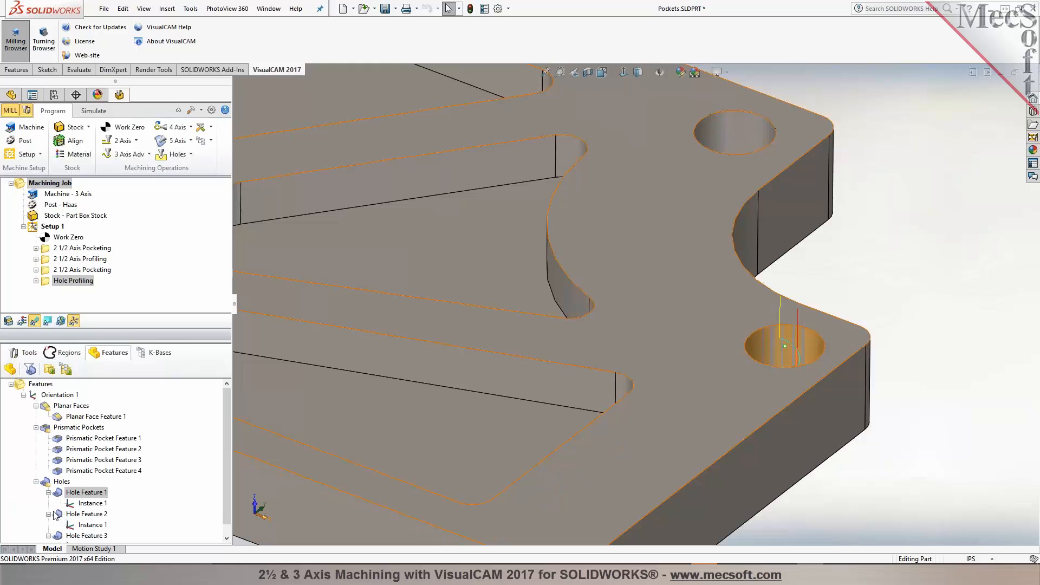
pyautogui.doubleClick(47, 285)
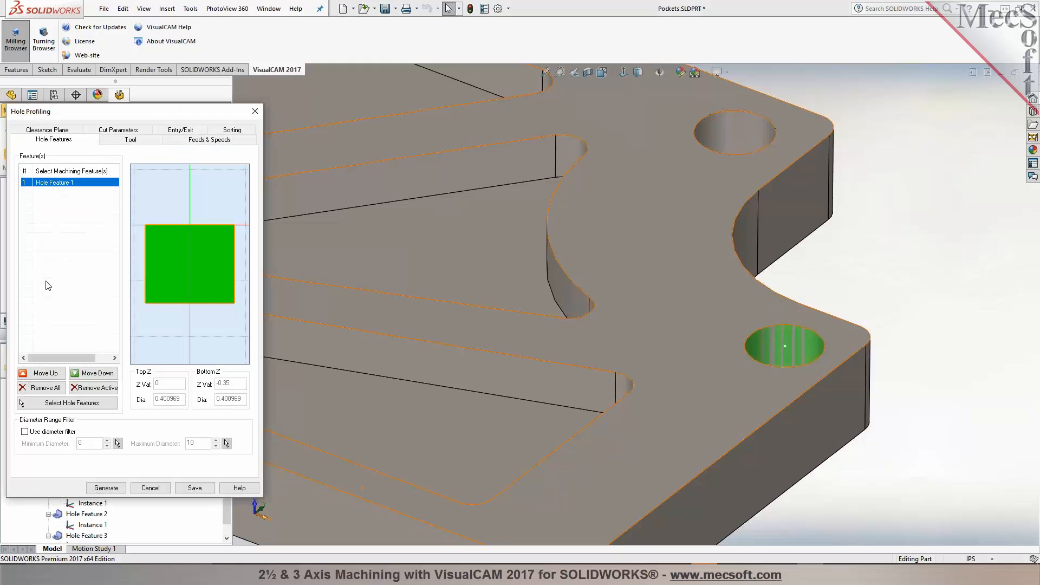
pyautogui.click(22, 402)
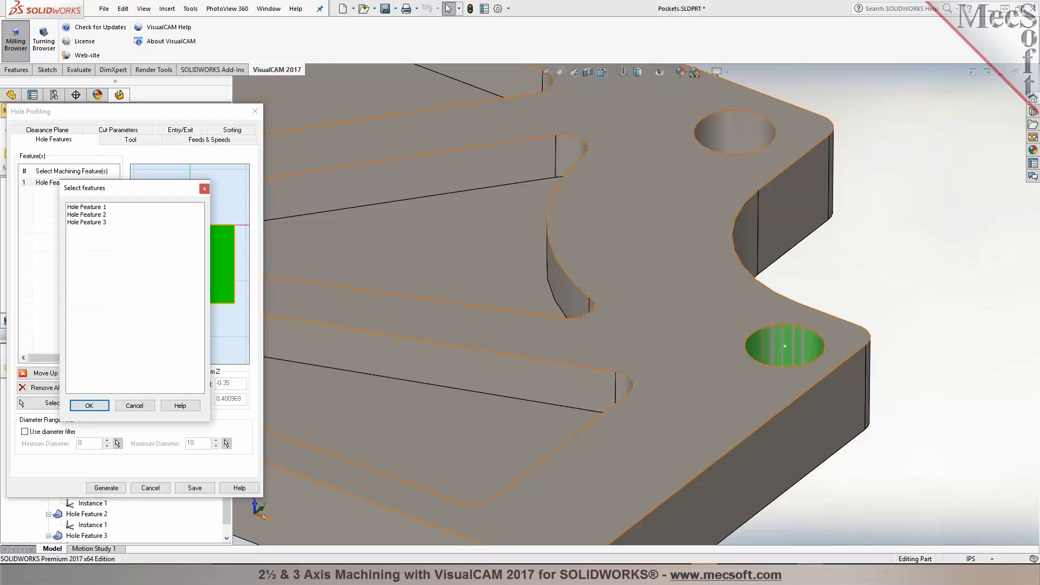
pyautogui.click(87, 214)
pyautogui.click(89, 405)
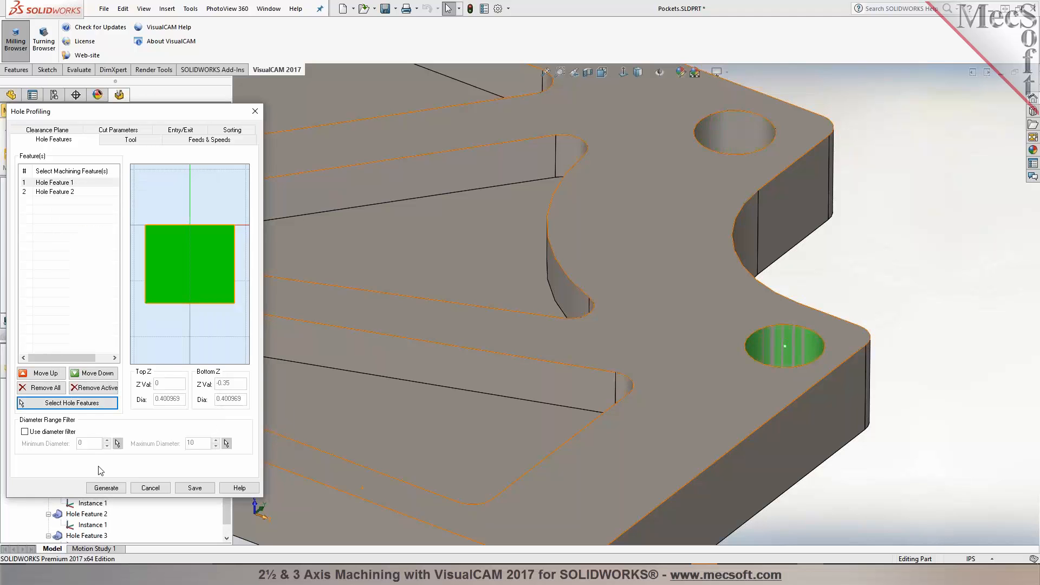
pyautogui.click(106, 487)
# Step: Rotate and zoom around the part to examine the hole profiling toolpaths, declining the derived part prompt
pyautogui.scroll(1, 634, 405)
pyautogui.moveTo(669, 420); pyautogui.dragTo(608, 391, button='middle')
pyautogui.scroll(2, 778, 400)
pyautogui.scroll(2, 539, 365)
pyautogui.moveTo(539, 365); pyautogui.dragTo(551, 294, button='middle')
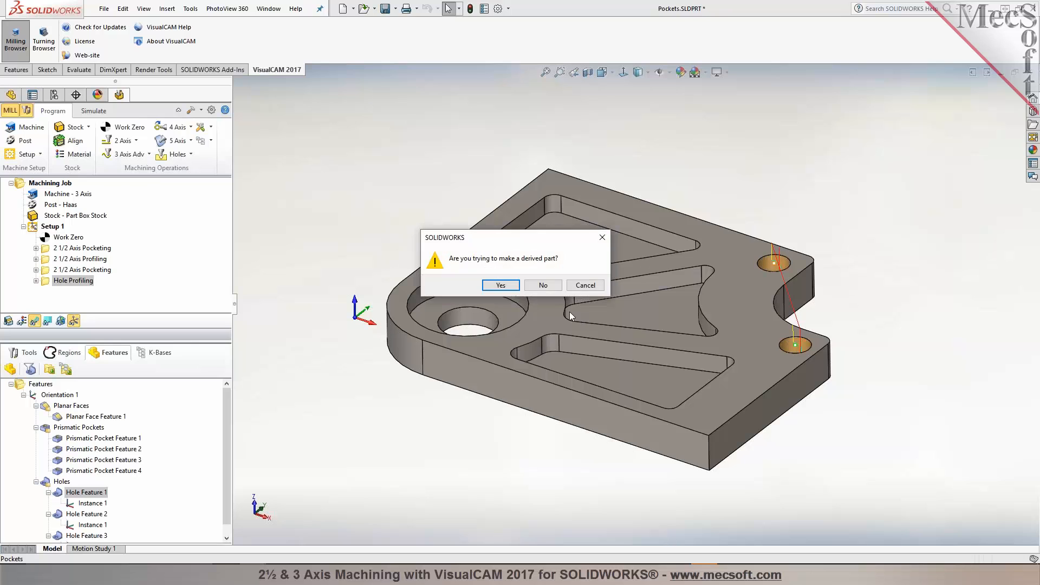
pyautogui.click(543, 286)
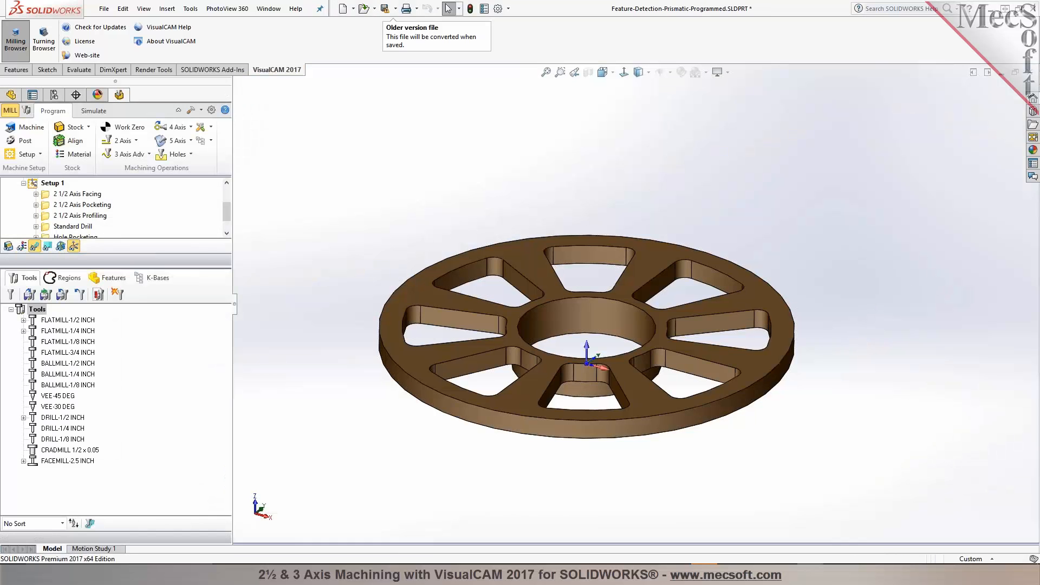
# Step: Inspect the detected planar face, prismatic pocket and hole features of the programmed wheel part
pyautogui.click(116, 395)
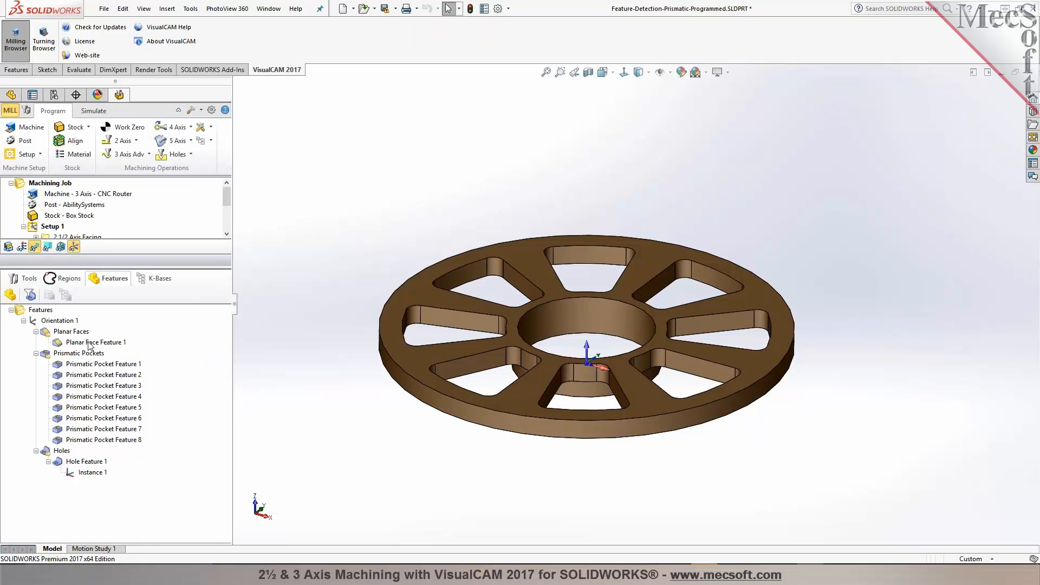
pyautogui.click(90, 343)
pyautogui.click(91, 366)
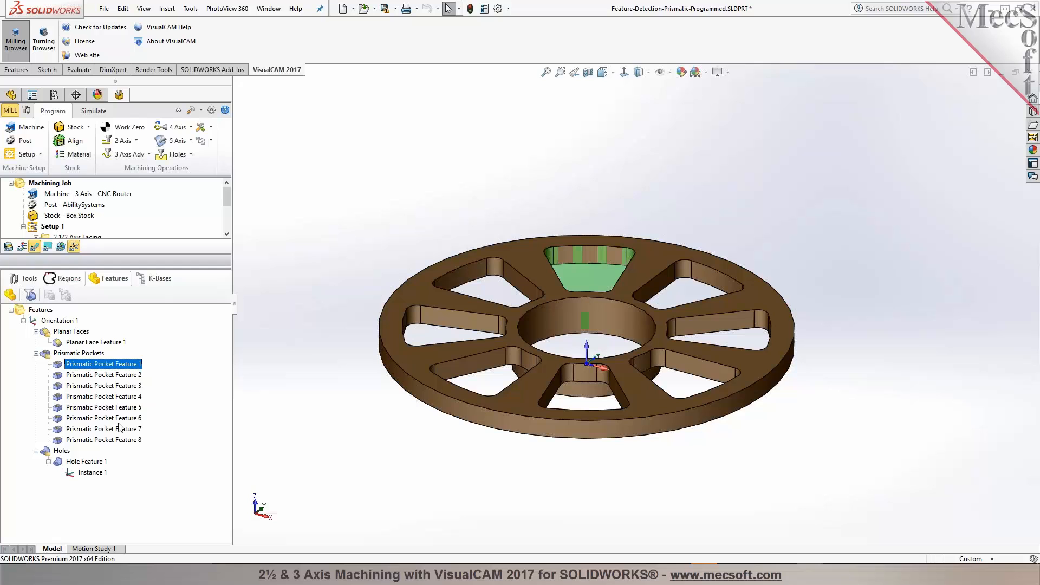
pyautogui.keyDown('shift'); pyautogui.click(121, 441); pyautogui.keyUp('shift')
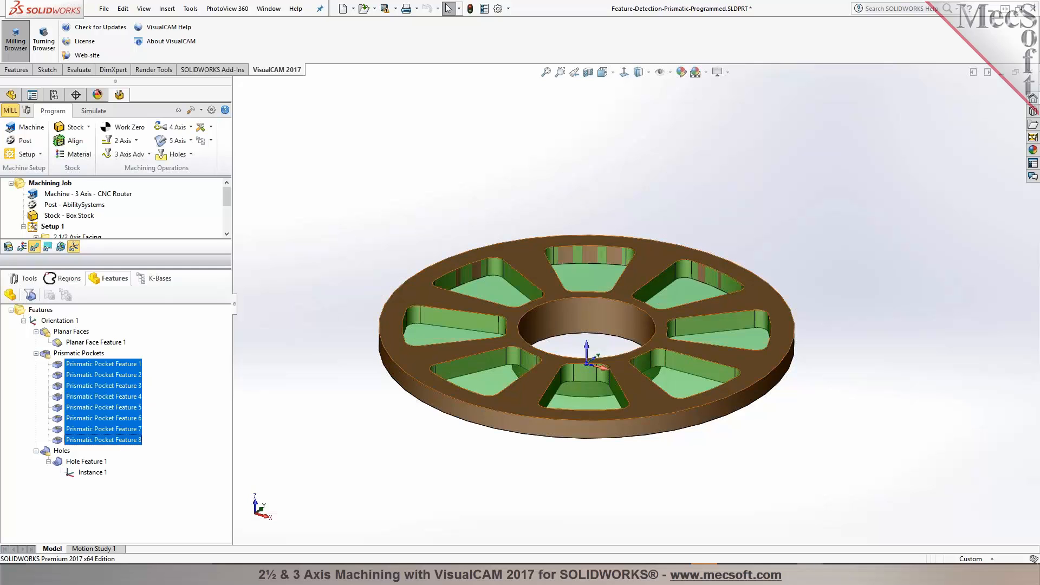
pyautogui.click(76, 462)
# Step: Review the 2 1/2 Axis Facing operation's part features and close it without changes
pyautogui.moveTo(225, 269); pyautogui.dragTo(216, 392)
pyautogui.click(65, 242)
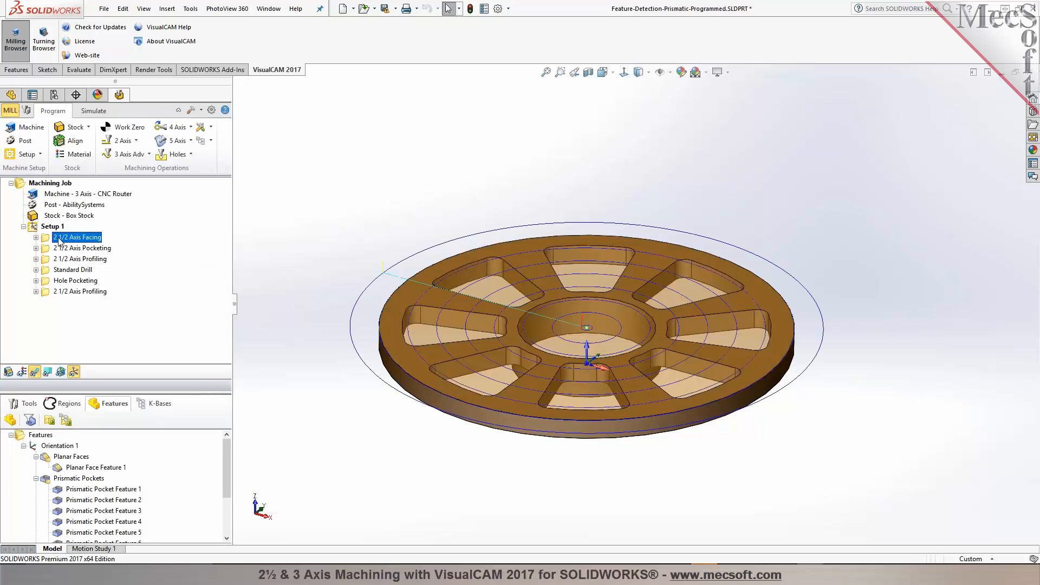
pyautogui.doubleClick(46, 242)
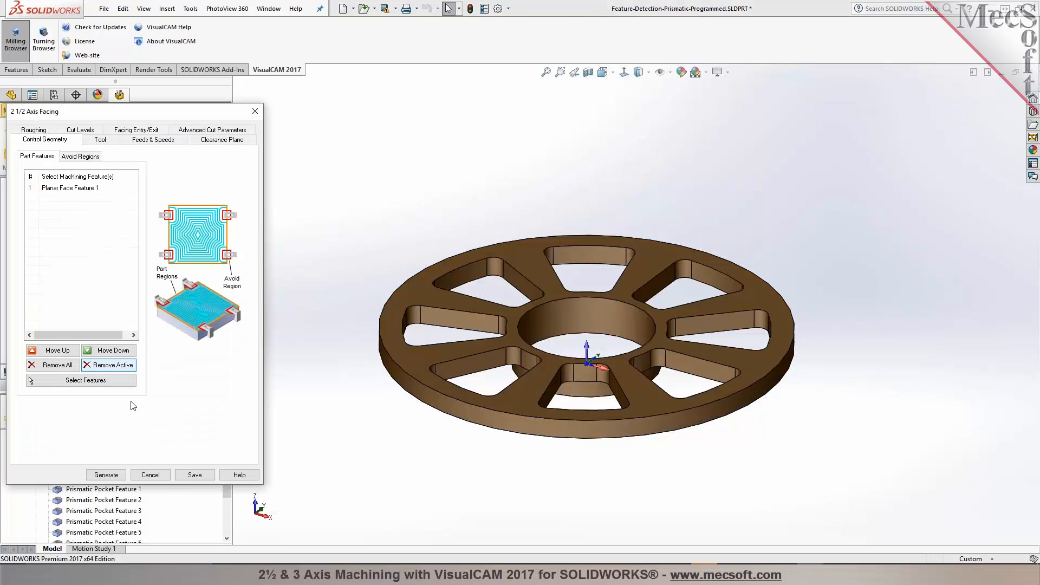
pyautogui.click(150, 475)
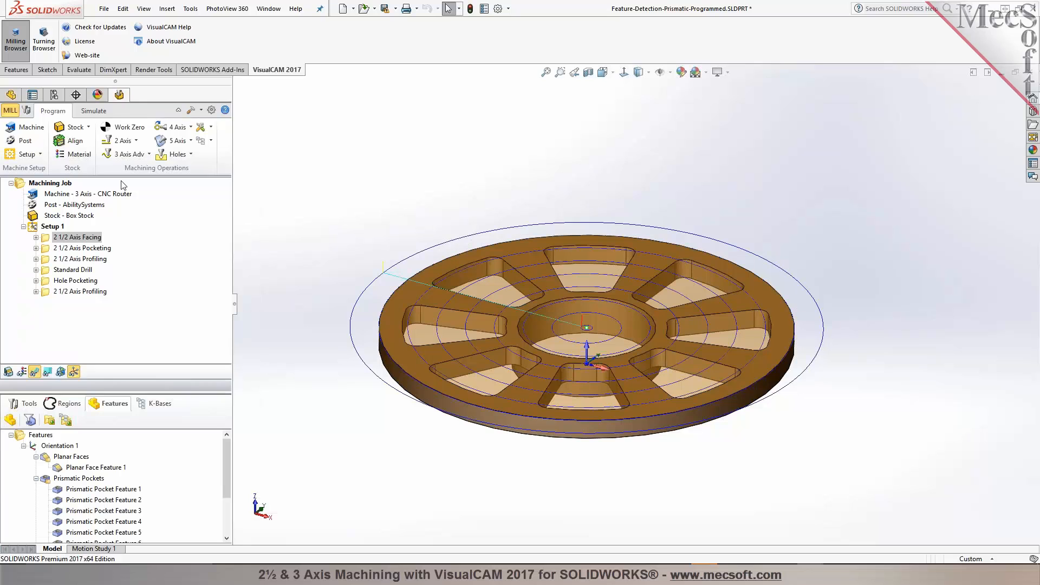
# Step: Simulate all operations in Setup 1 and increase the simulation speed
pyautogui.click(93, 112)
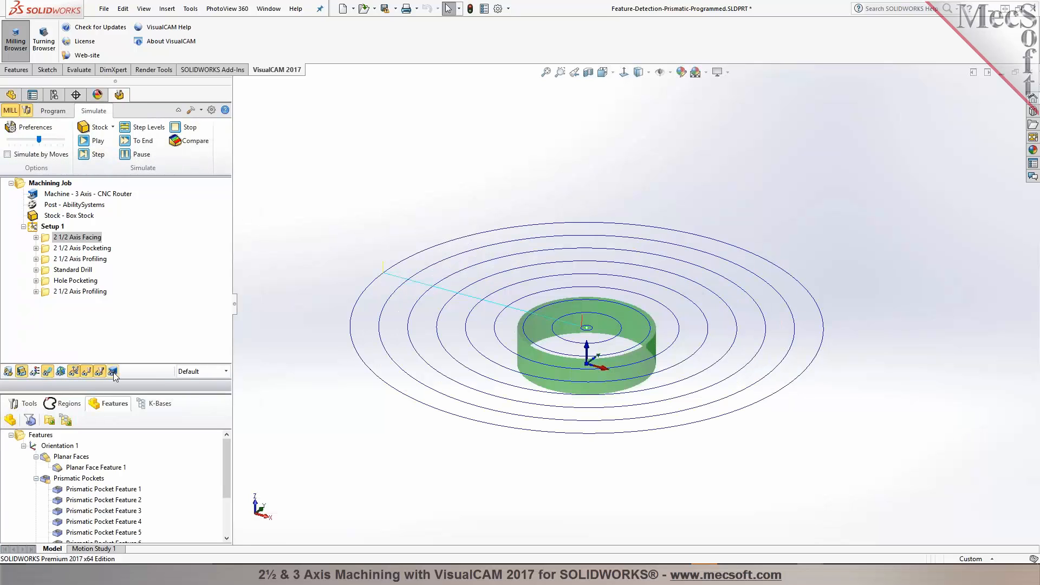
pyautogui.click(51, 227)
pyautogui.click(91, 140)
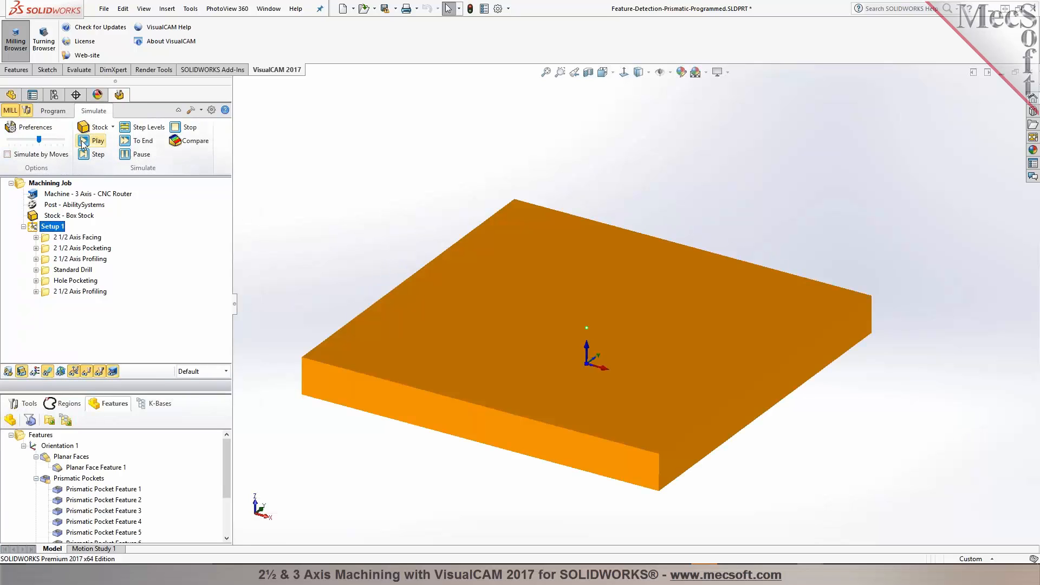
pyautogui.scroll(4, 359, 367)
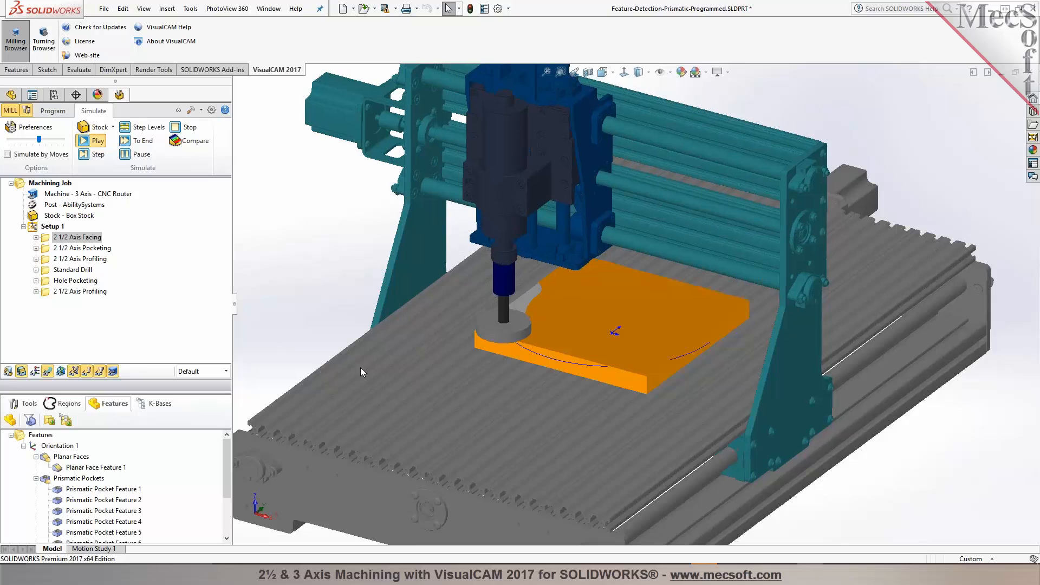
pyautogui.moveTo(39, 140); pyautogui.dragTo(45, 140)
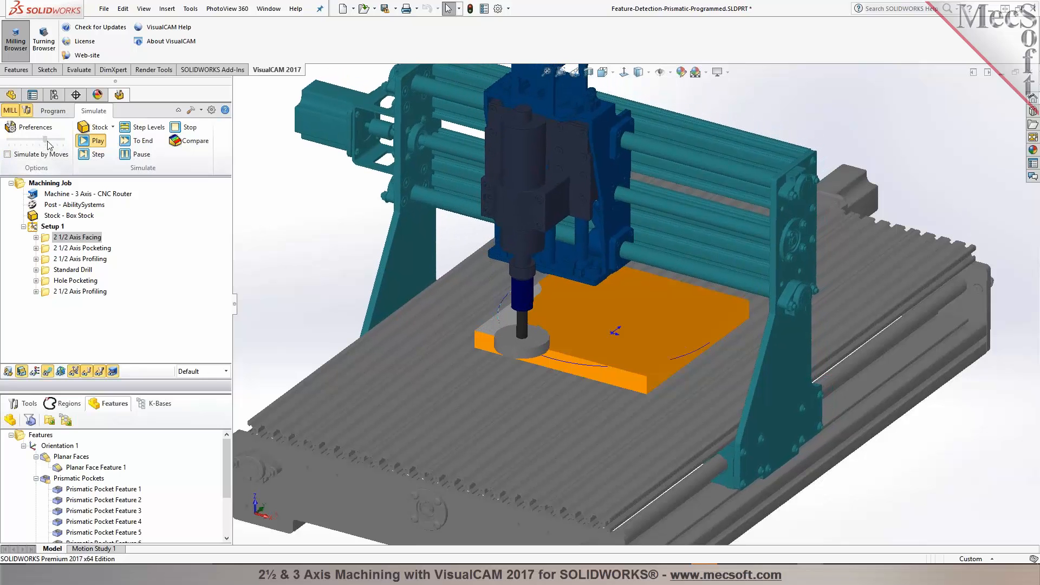
# Step: Restart the Setup 1 simulation with the display mode set to Mop
pyautogui.click(51, 227)
pyautogui.click(220, 371)
pyautogui.click(200, 389)
pyautogui.click(92, 140)
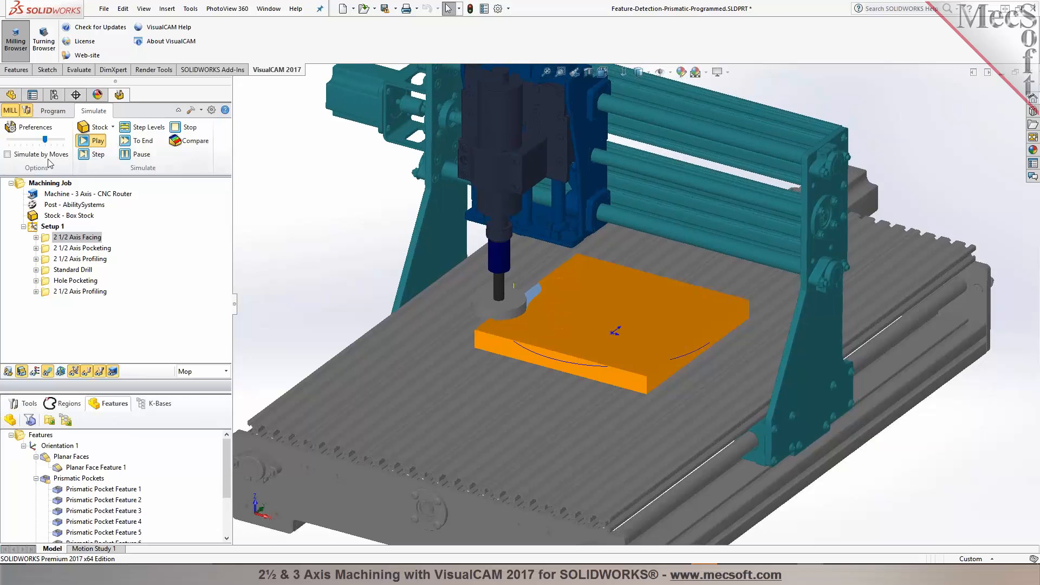
# Step: Review the simulation preferences and accept them
pyautogui.click(30, 127)
pyautogui.click(625, 175)
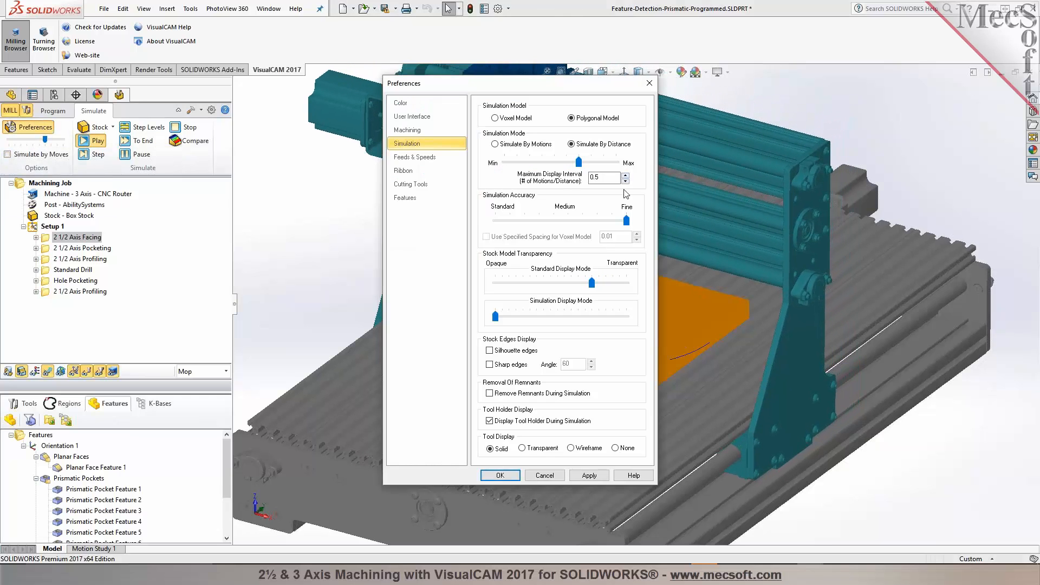
pyautogui.click(501, 475)
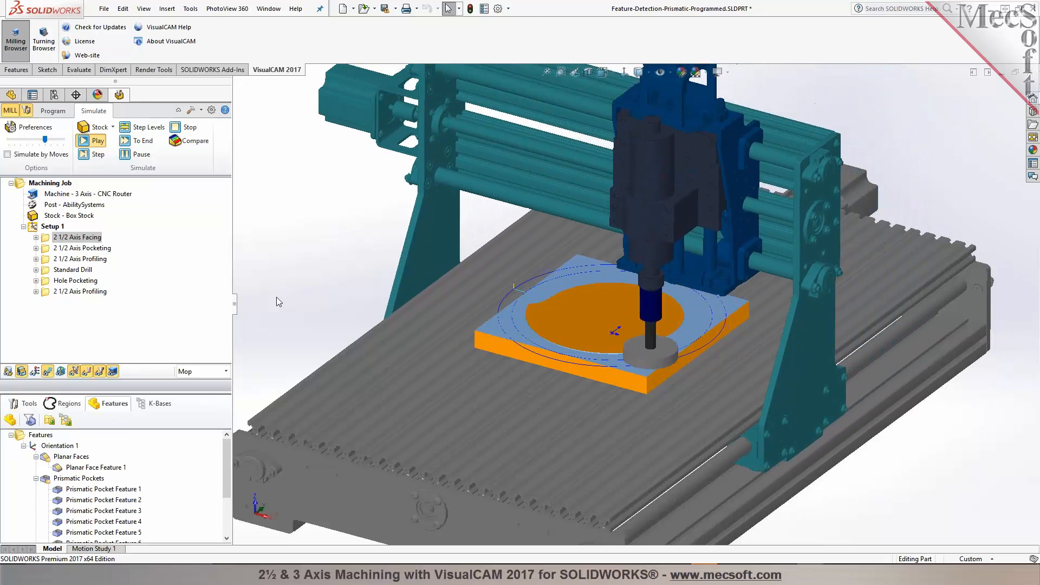
# Step: Increase the simulation speed further and pause the running simulation
pyautogui.scroll(-3, 617, 336)
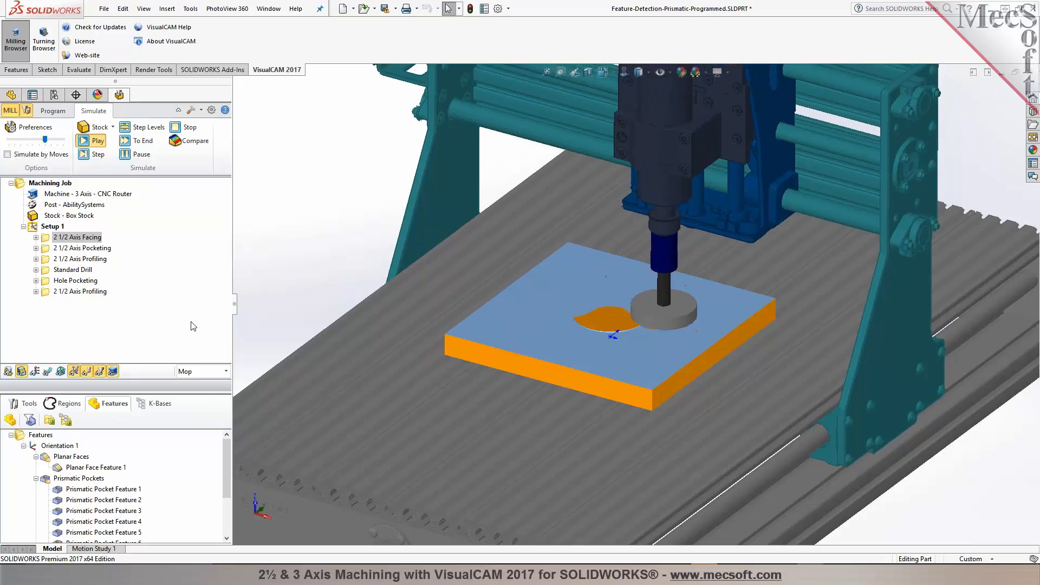
pyautogui.moveTo(45, 139); pyautogui.dragTo(62, 140)
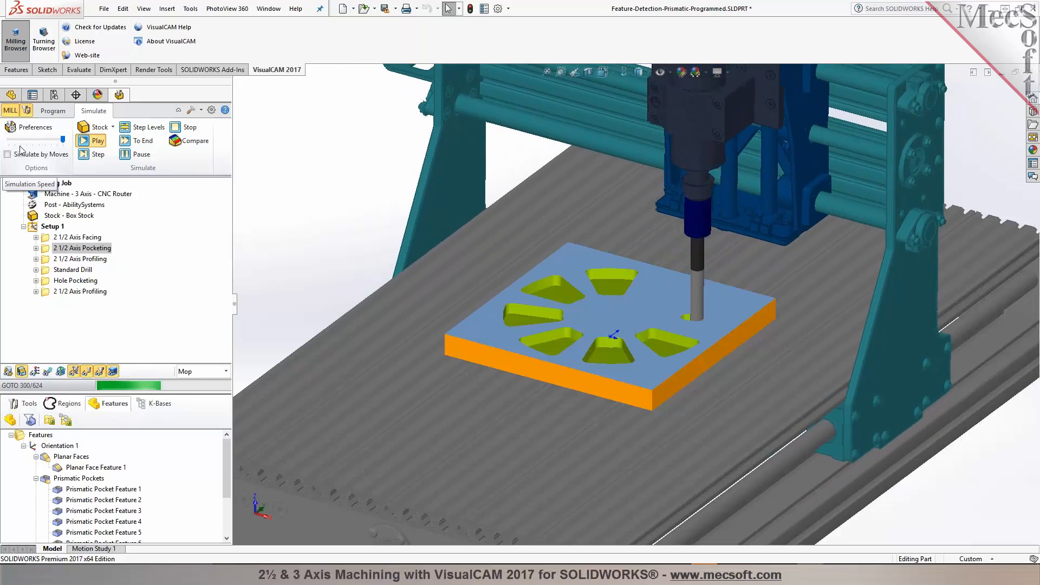
pyautogui.click(135, 156)
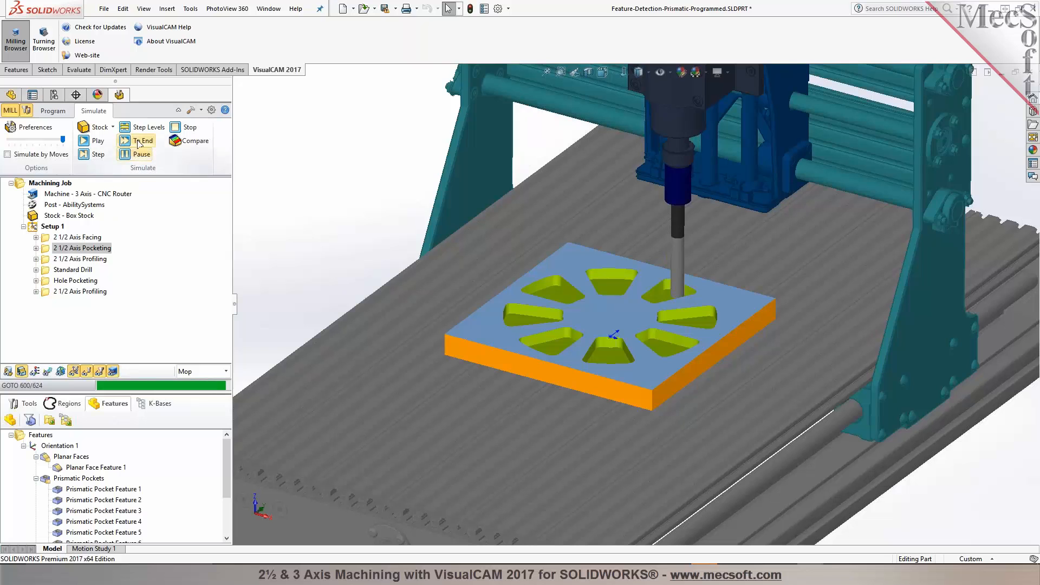
# Step: Run the simulation to the end and select the 2 1/2 Axis Profiling operation
pyautogui.click(139, 141)
pyautogui.click(85, 260)
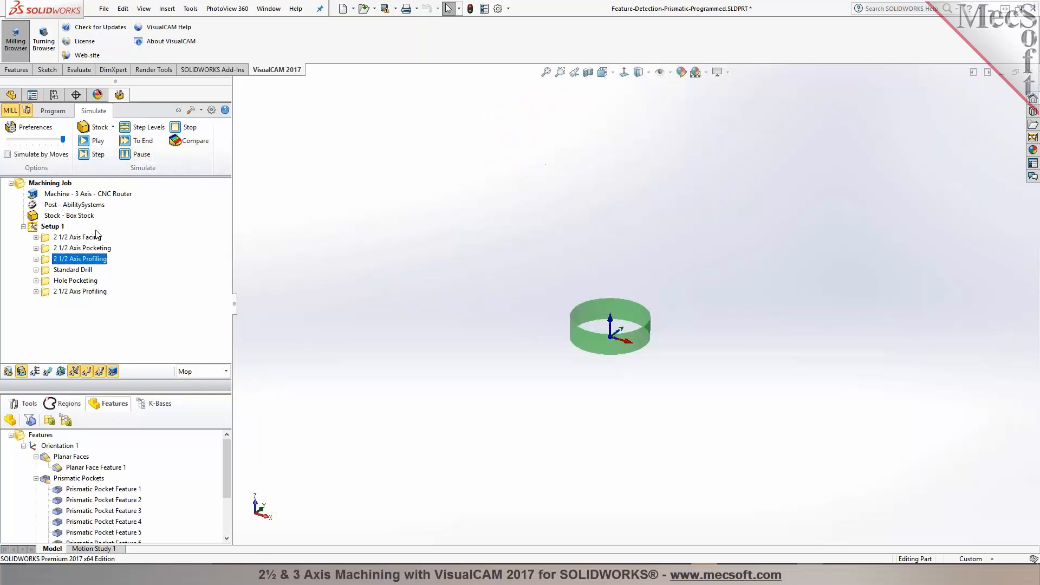
# Step: Simulate Setup 1 to the end of the Standard Drill operation
pyautogui.click(139, 140)
pyautogui.click(81, 269)
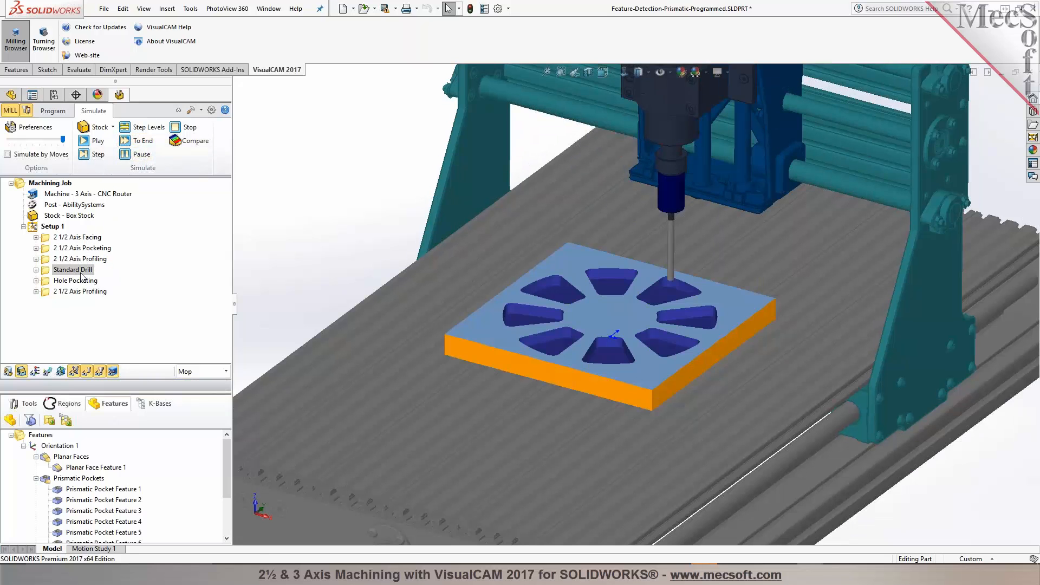
pyautogui.click(139, 140)
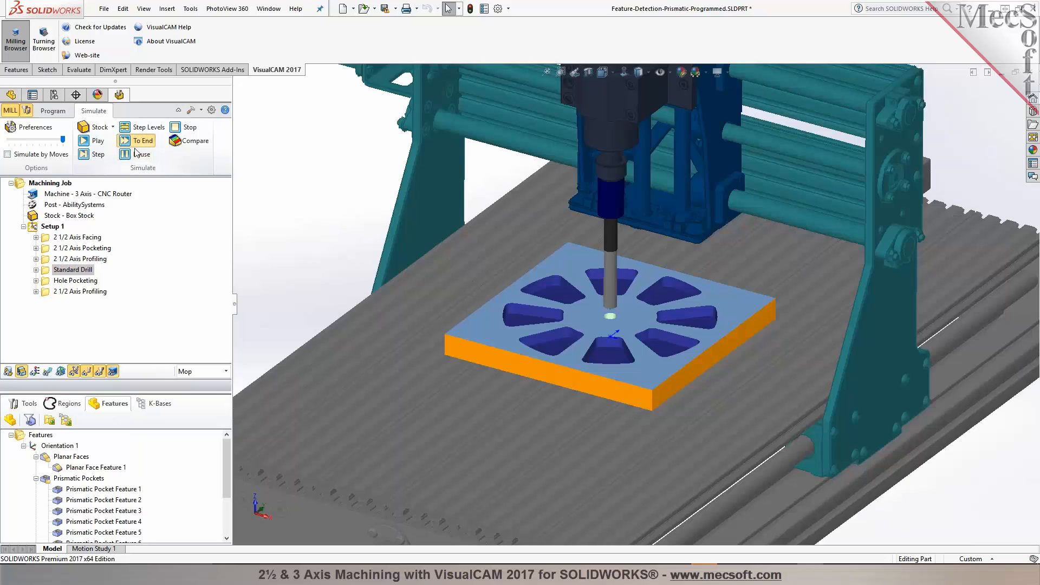
# Step: Select the final 2 1/2 Axis Profiling operation and play its simulation
pyautogui.click(92, 291)
pyautogui.click(84, 281)
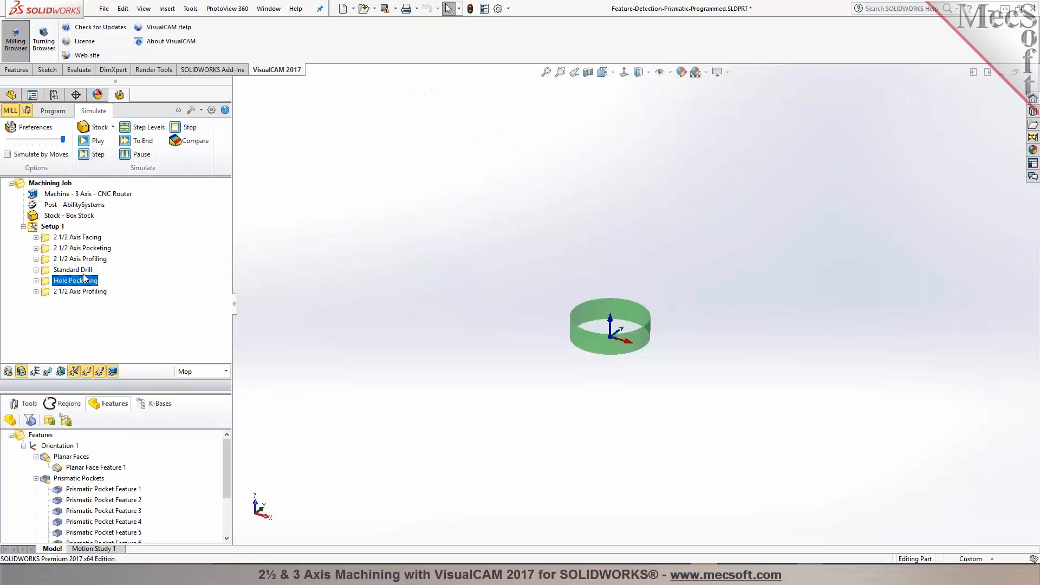
pyautogui.click(135, 142)
pyautogui.click(100, 291)
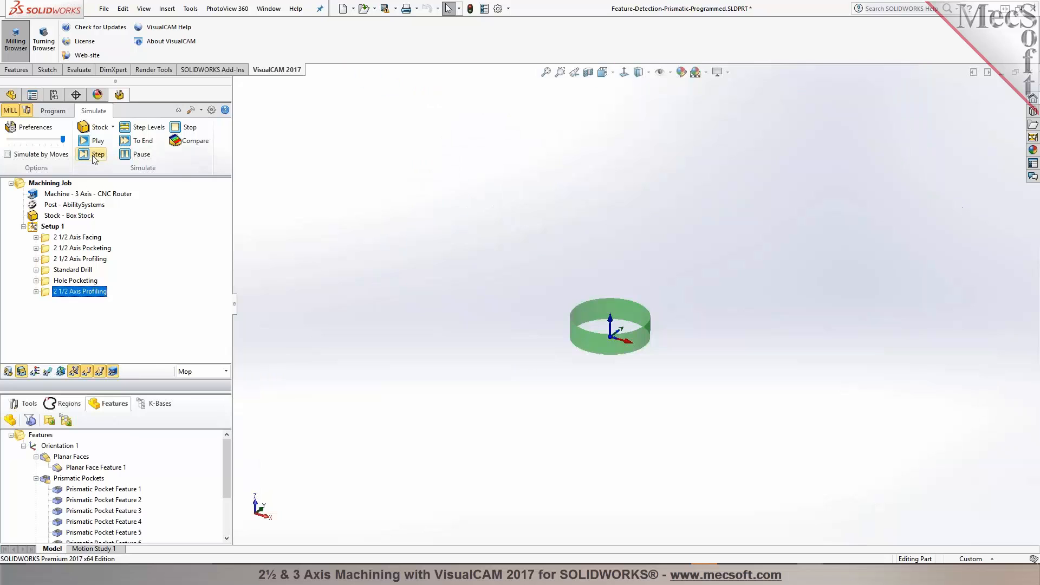
pyautogui.click(93, 142)
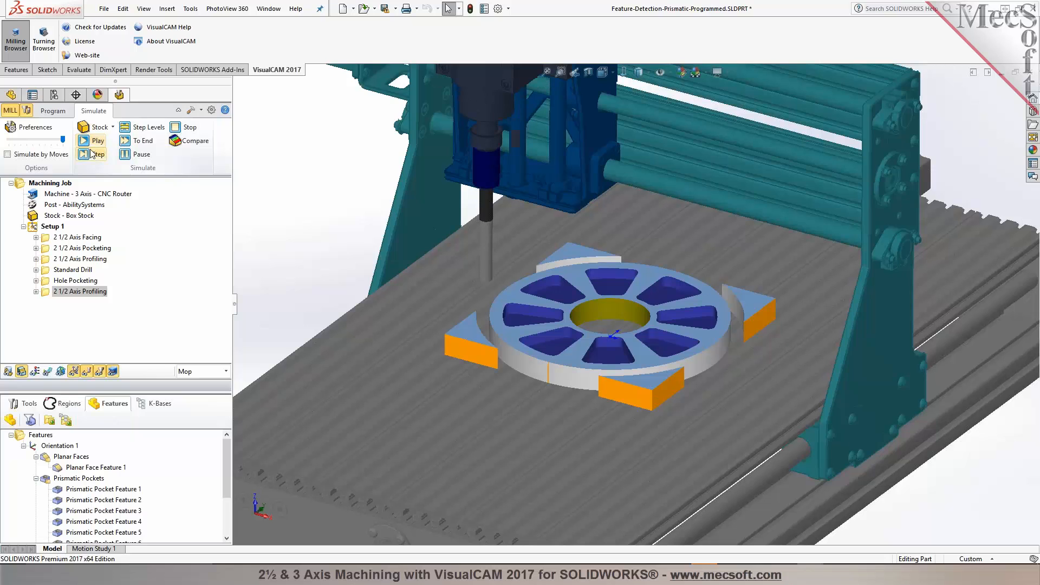
# Step: Turn on Remove Remnants During Simulation in the simulation preferences and apply it
pyautogui.click(32, 126)
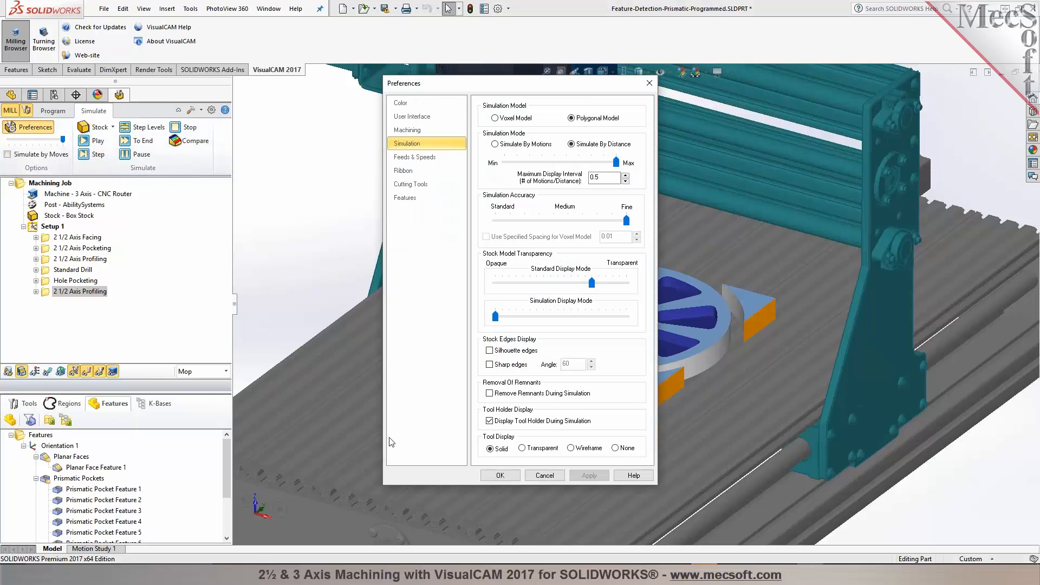
pyautogui.click(531, 393)
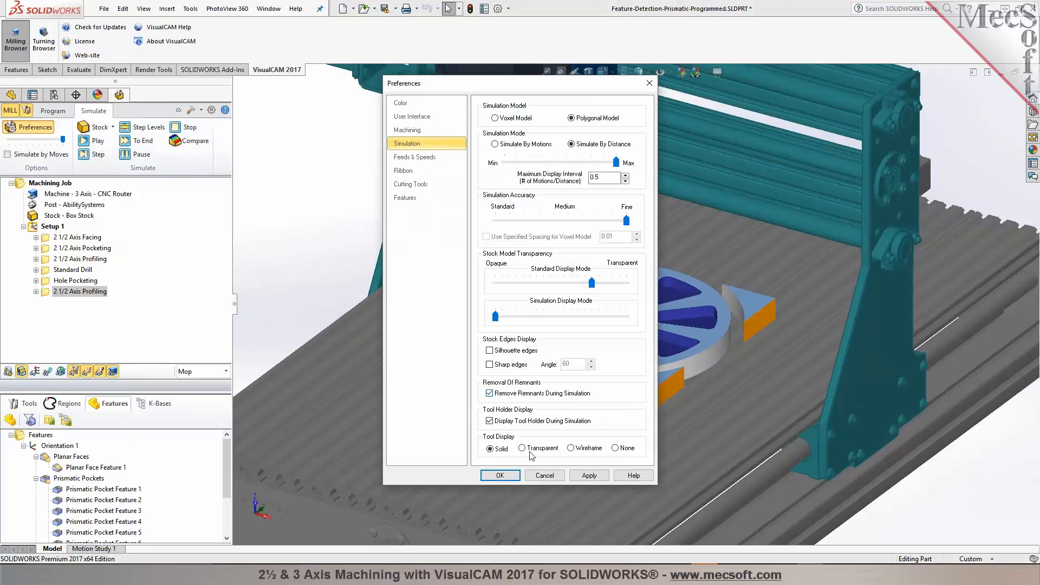
pyautogui.click(589, 476)
pyautogui.click(509, 474)
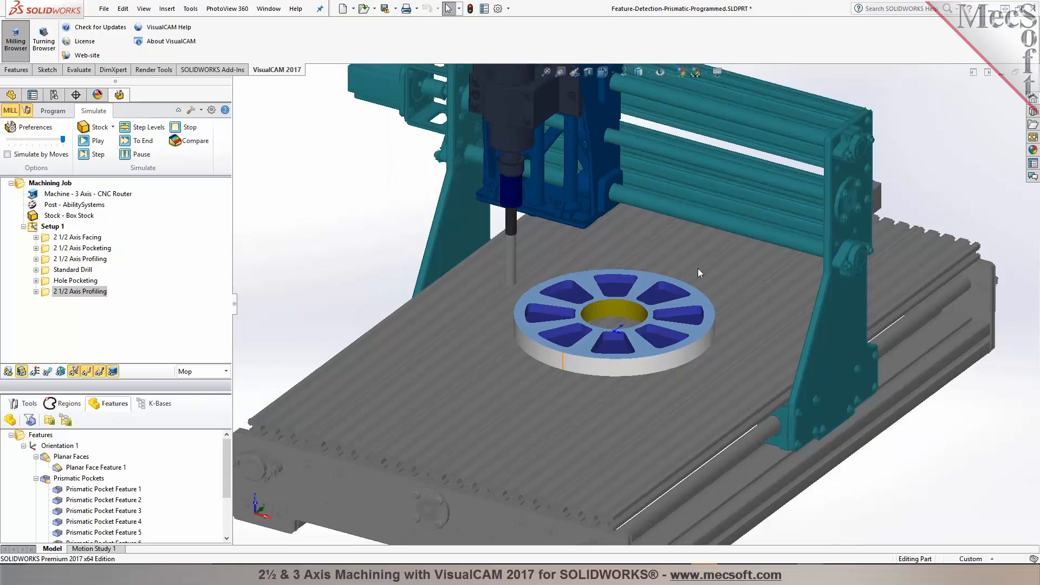
pyautogui.scroll(-3, 495, 396)
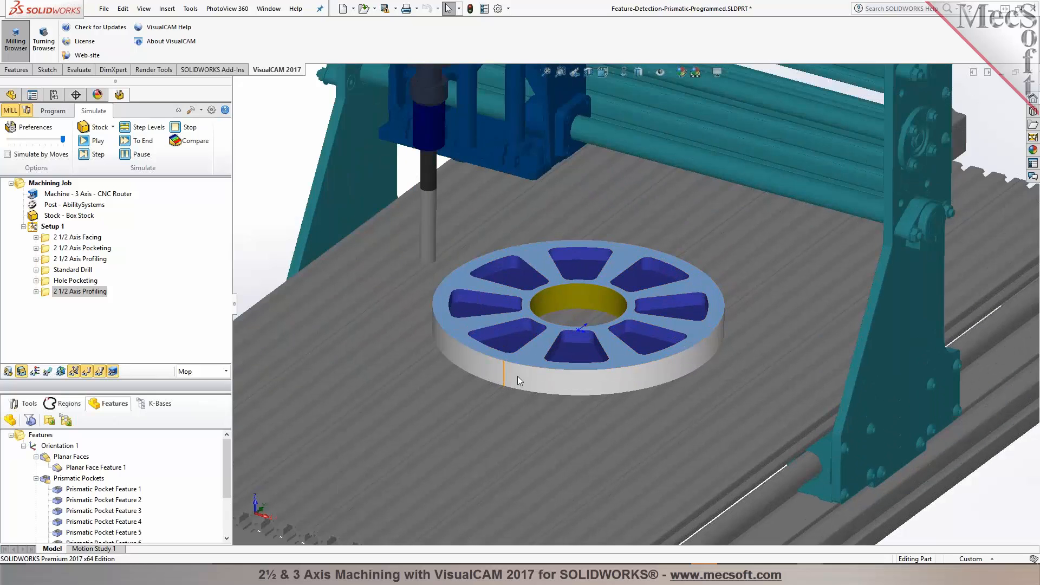
pyautogui.scroll(4, 530, 365)
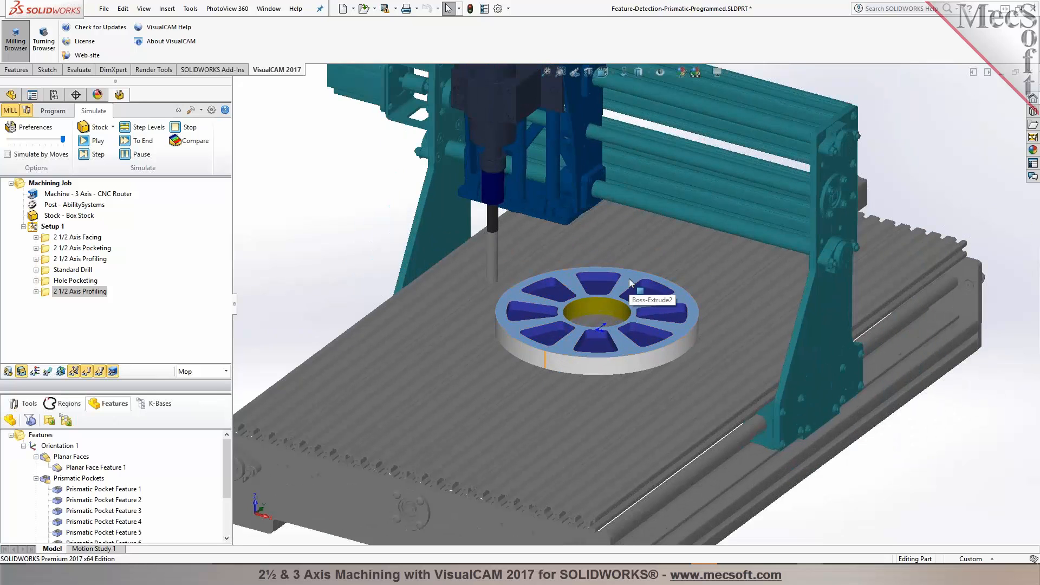
# Step: Switch to programming, then turn off Remove Remnants During Simulation in the preferences and apply
pyautogui.click(61, 115)
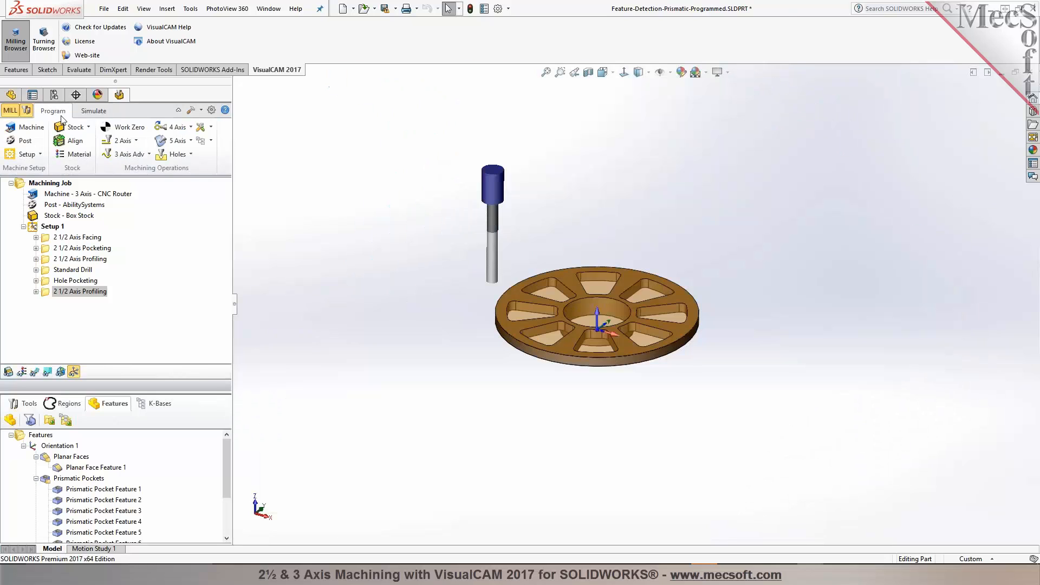
pyautogui.scroll(-5, 569, 298)
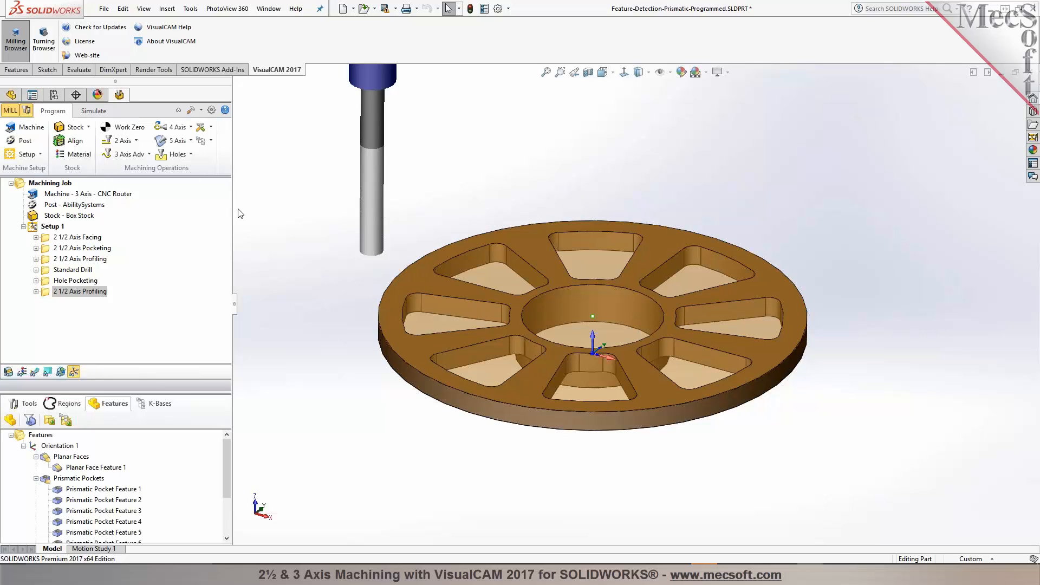
pyautogui.click(210, 111)
pyautogui.click(412, 115)
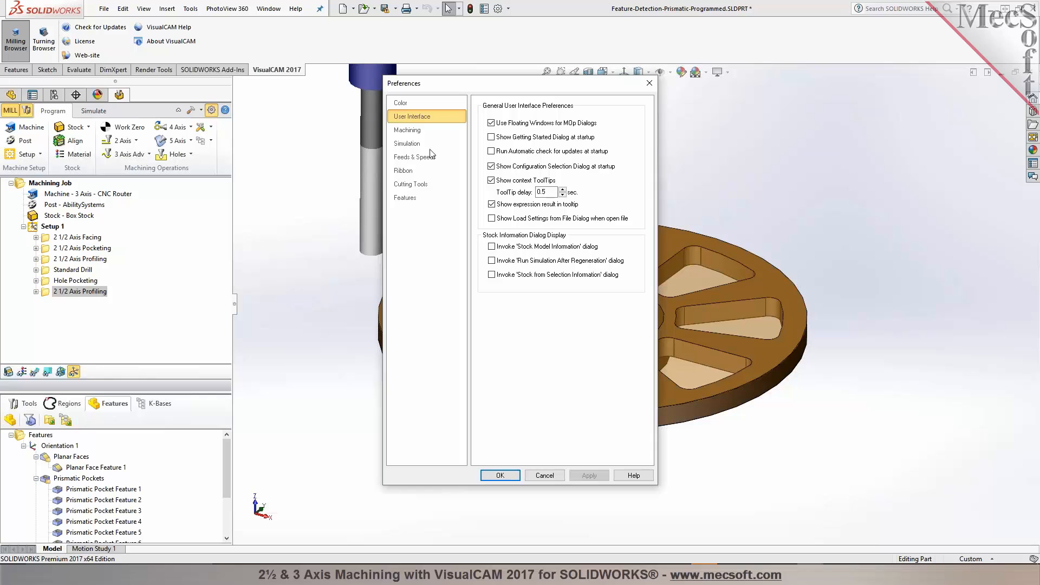
pyautogui.click(417, 143)
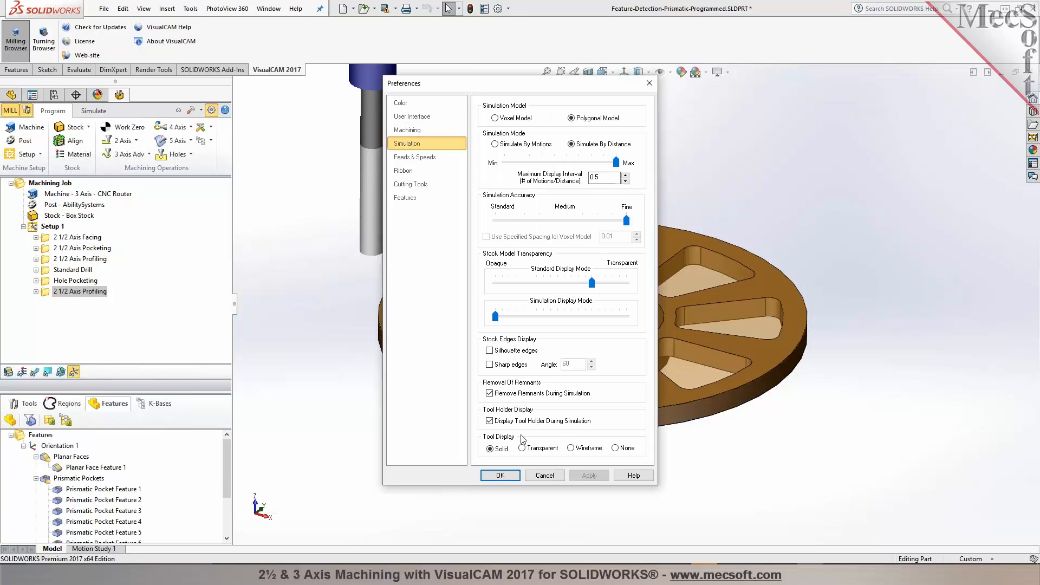
pyautogui.click(496, 397)
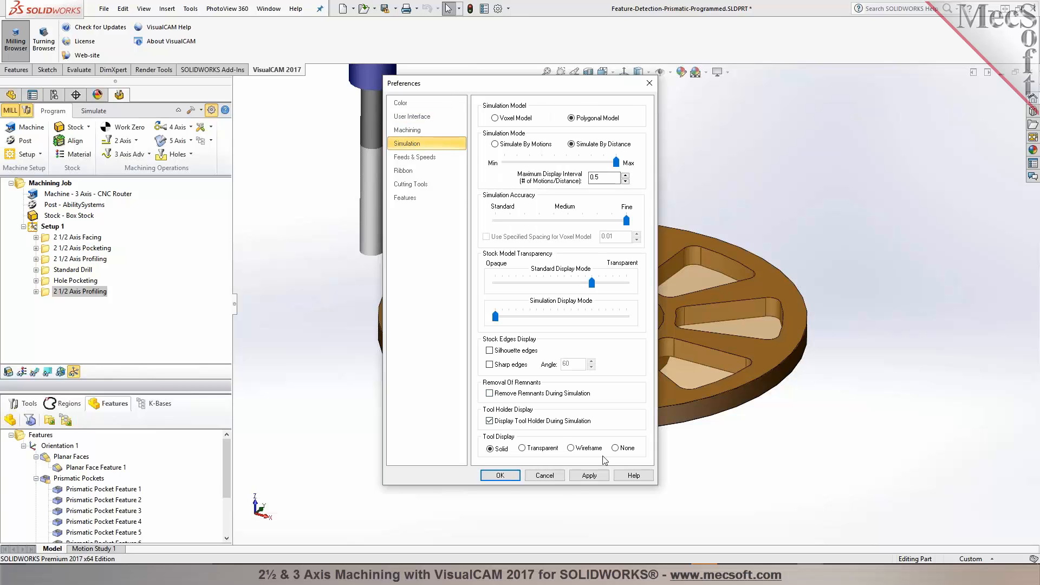
pyautogui.click(413, 130)
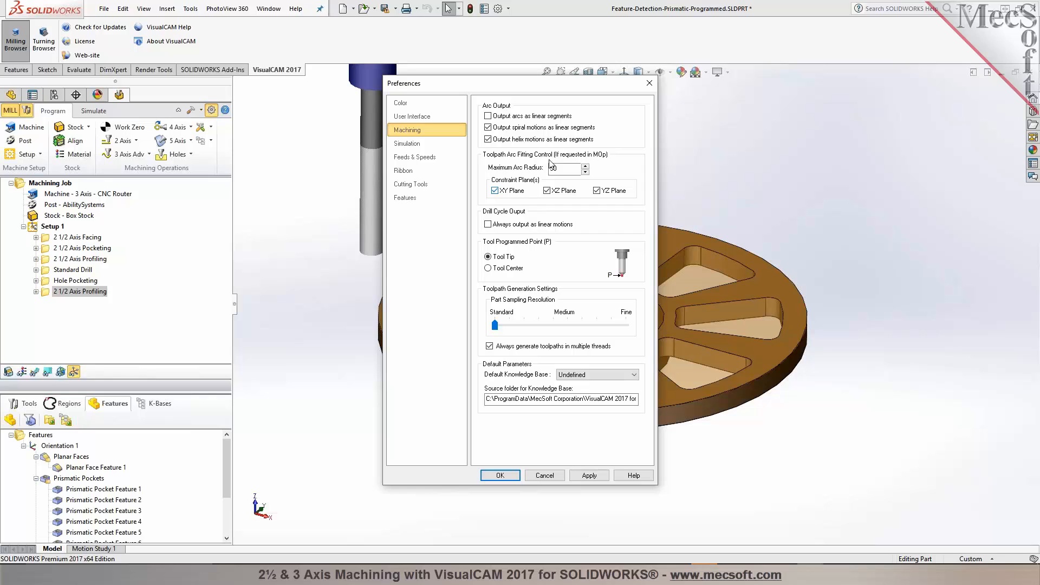
pyautogui.click(547, 190)
pyautogui.click(584, 476)
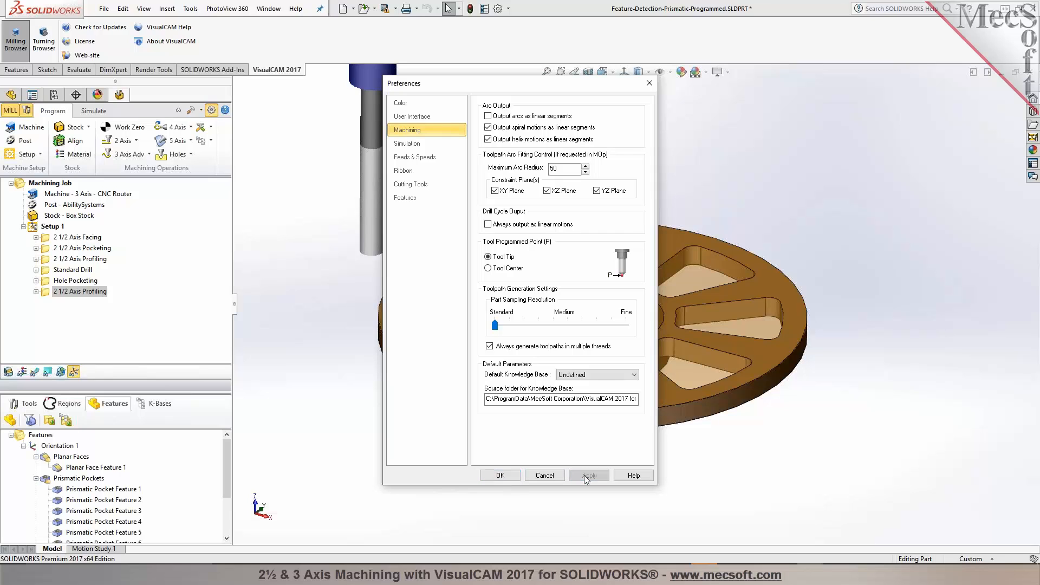
pyautogui.click(499, 475)
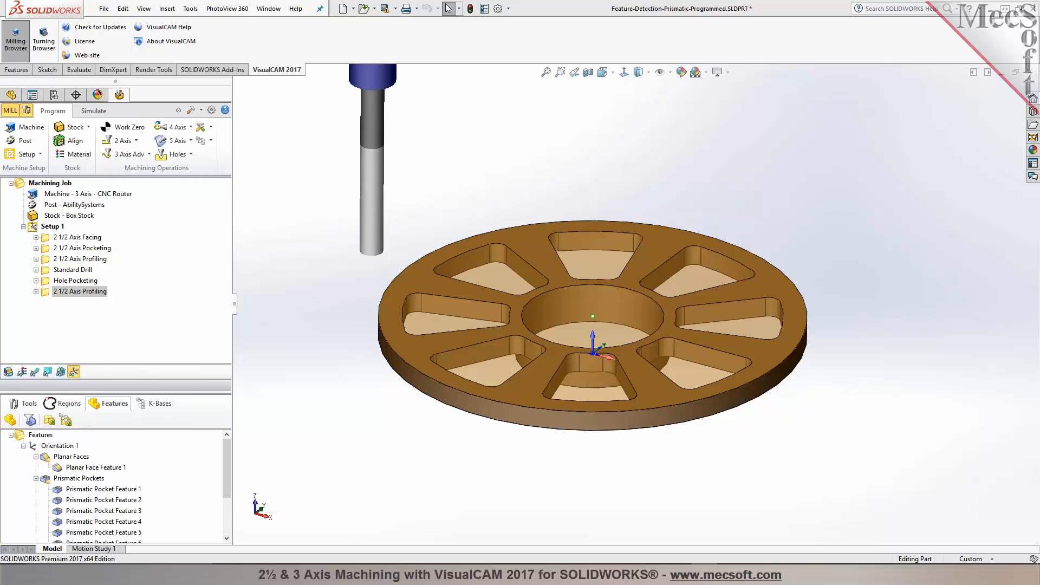
# Step: Close the Feature-Detection-Prismatic-Programmed part without saving
pyautogui.moveTo(588, 304); pyautogui.dragTo(725, 302, button='middle')
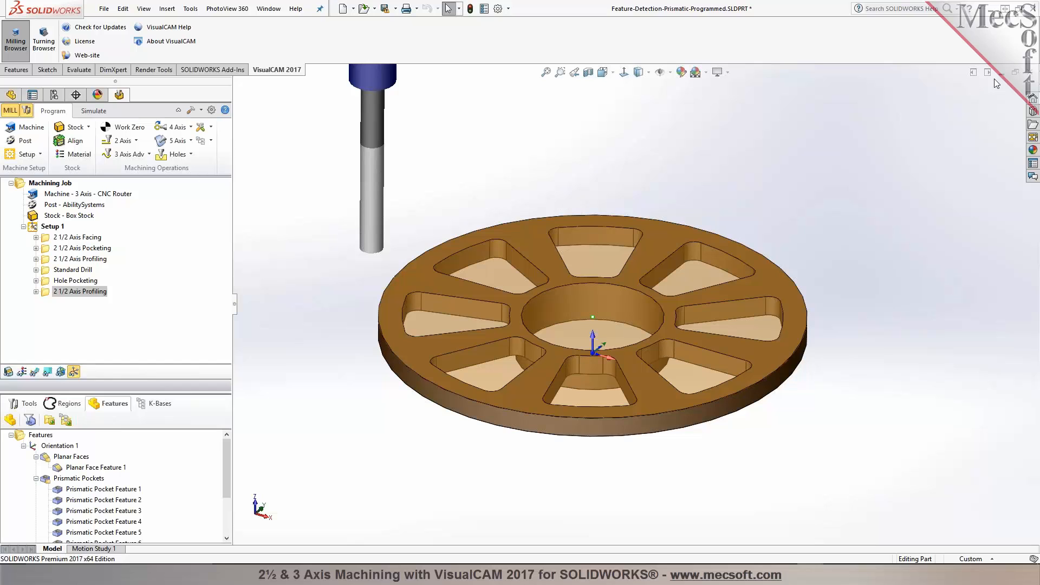
pyautogui.click(1029, 74)
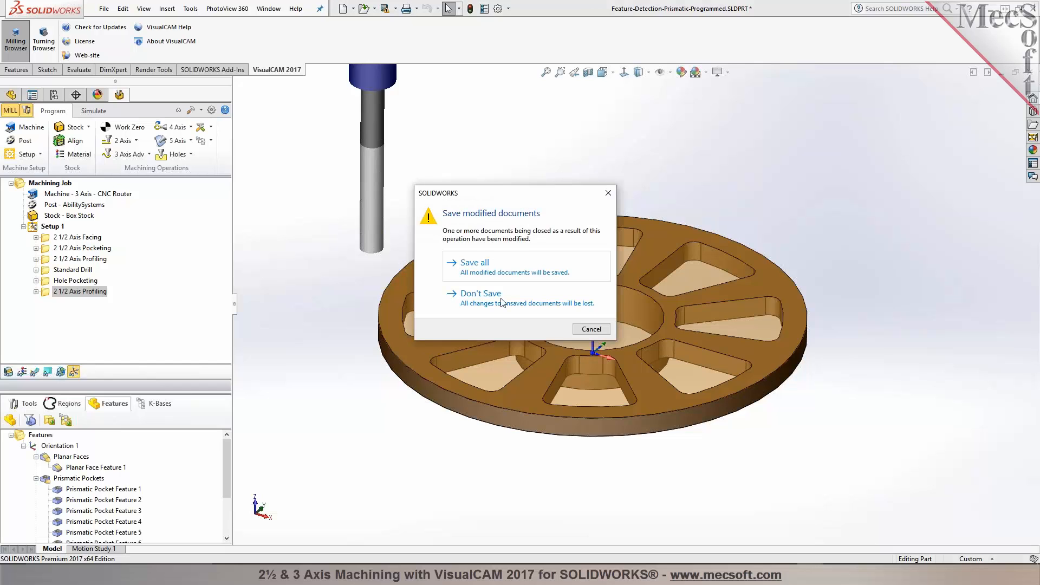
pyautogui.click(481, 294)
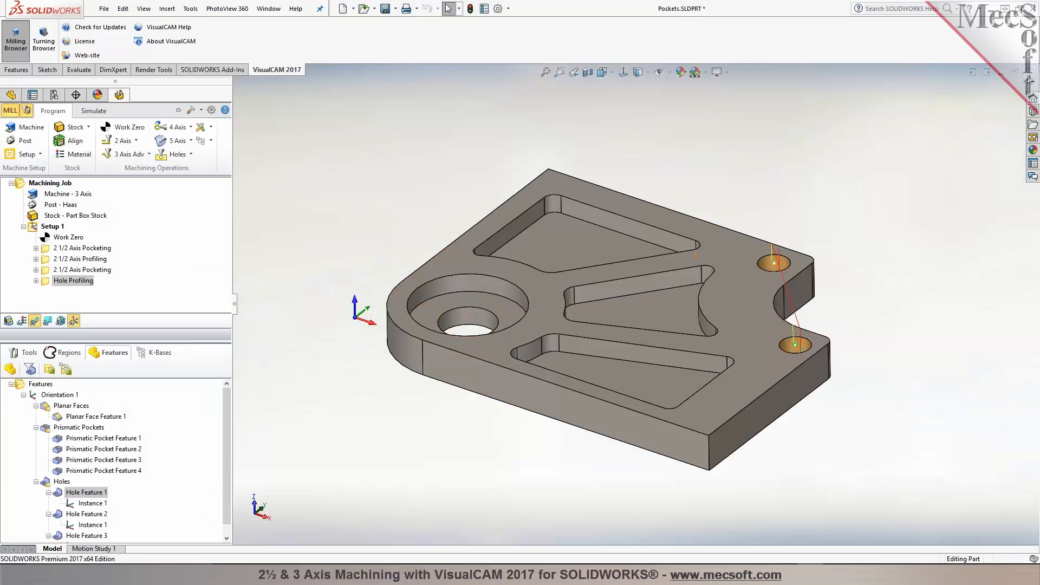
# Step: Close the Pockets part without saving
pyautogui.click(1029, 76)
pyautogui.click(564, 295)
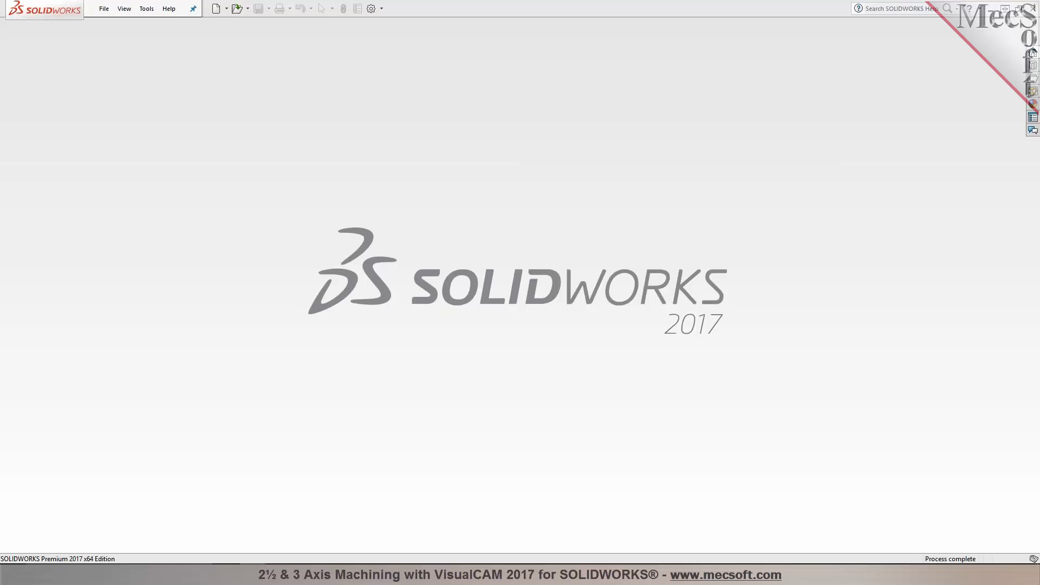
pyautogui.moveTo(720, 315); pyautogui.dragTo(765, 313)
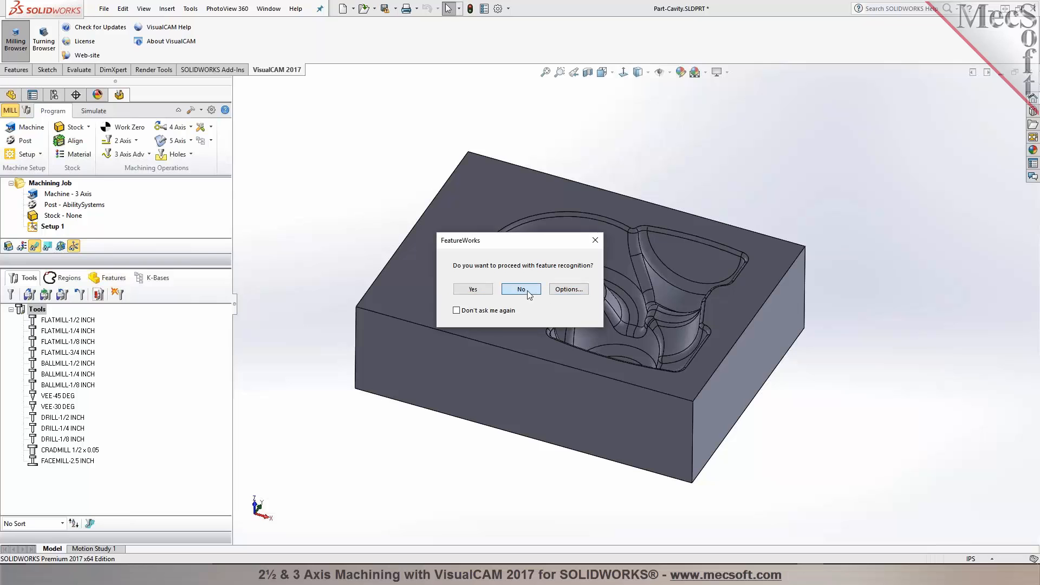
# Step: Proceed with feature recognition on the opened Part-Cavity model and resize the browser panes
pyautogui.click(472, 289)
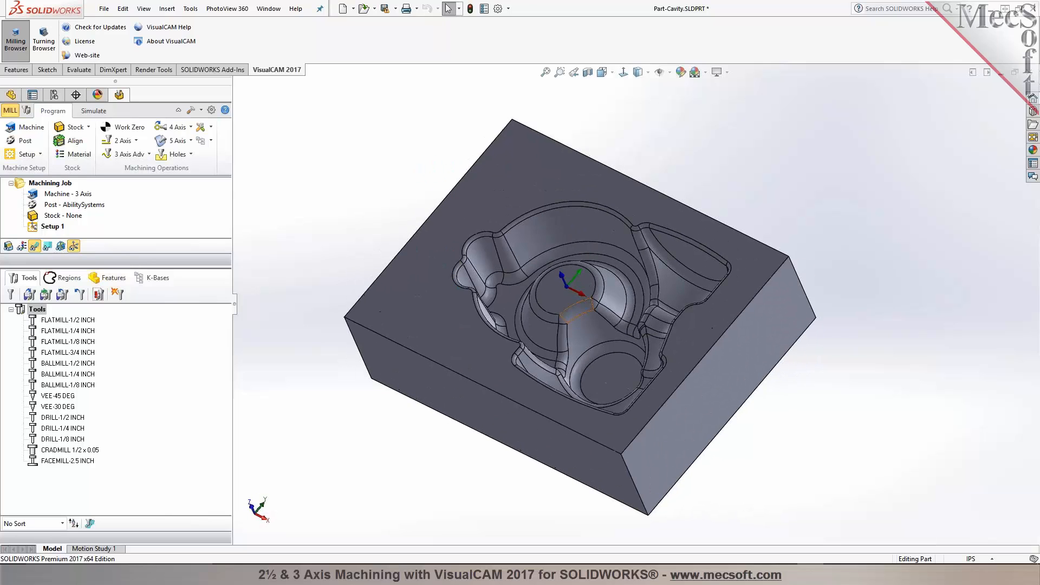
pyautogui.scroll(-5, 579, 319)
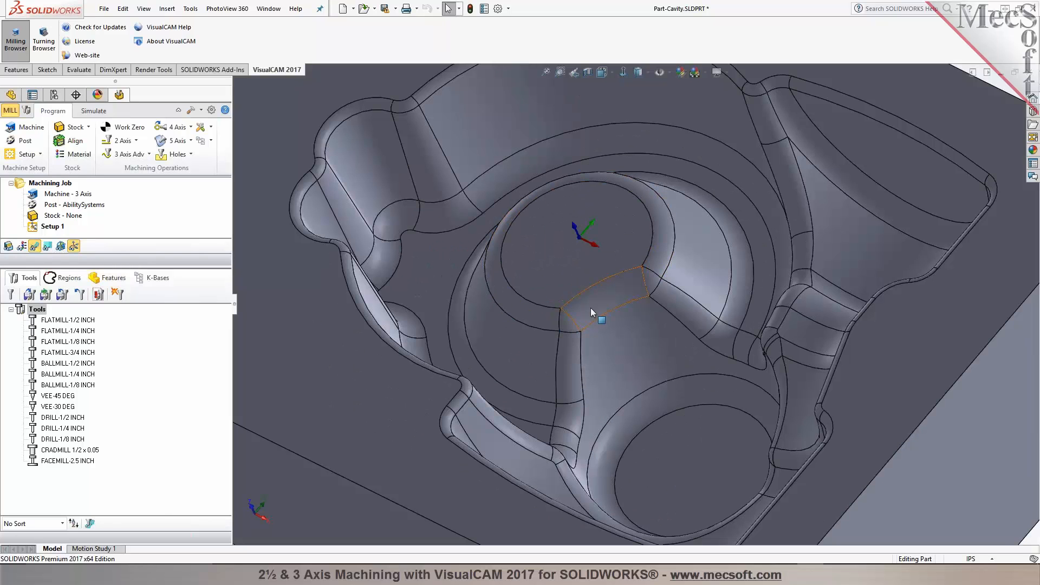
pyautogui.scroll(5, 580, 327)
pyautogui.moveTo(580, 330); pyautogui.dragTo(585, 306, button='middle')
pyautogui.moveTo(125, 261); pyautogui.dragTo(125, 360)
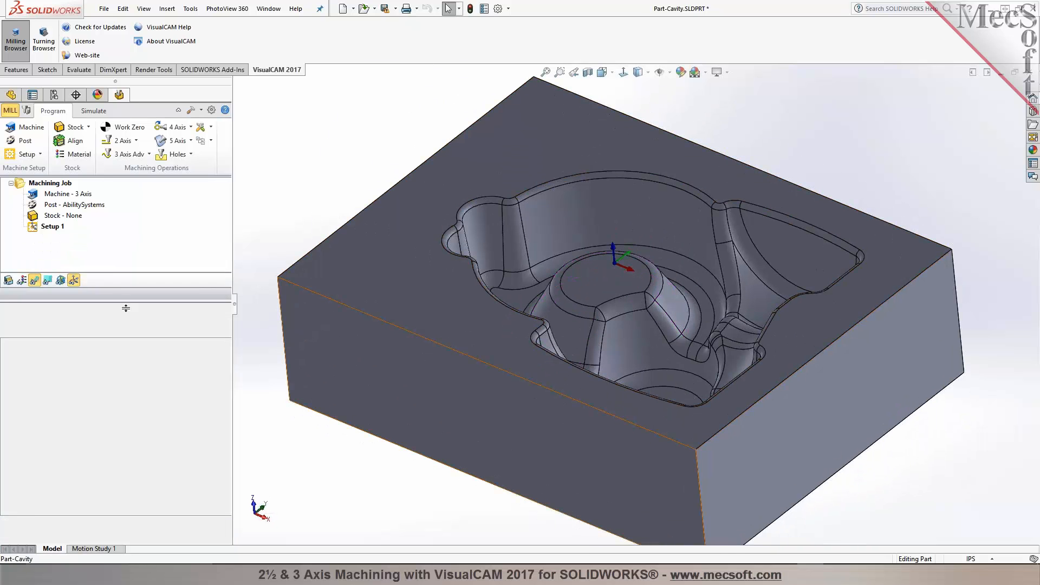
pyautogui.scroll(3, 578, 307)
pyautogui.moveTo(579, 306); pyautogui.dragTo(671, 280, button='middle')
pyautogui.scroll(-2, 670, 279)
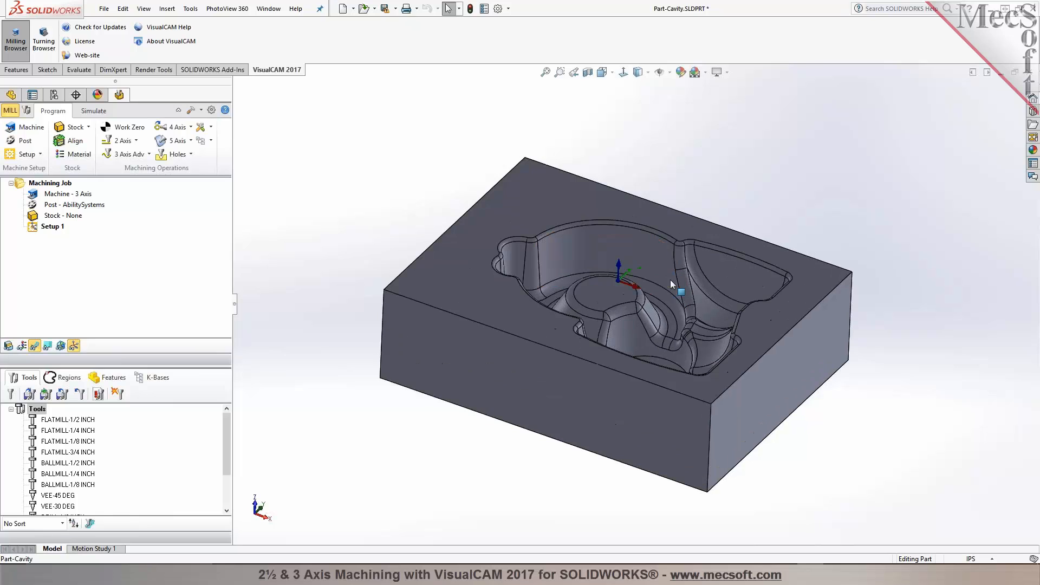
# Step: Open the machine tool setup and accept its coordinate system settings
pyautogui.click(22, 129)
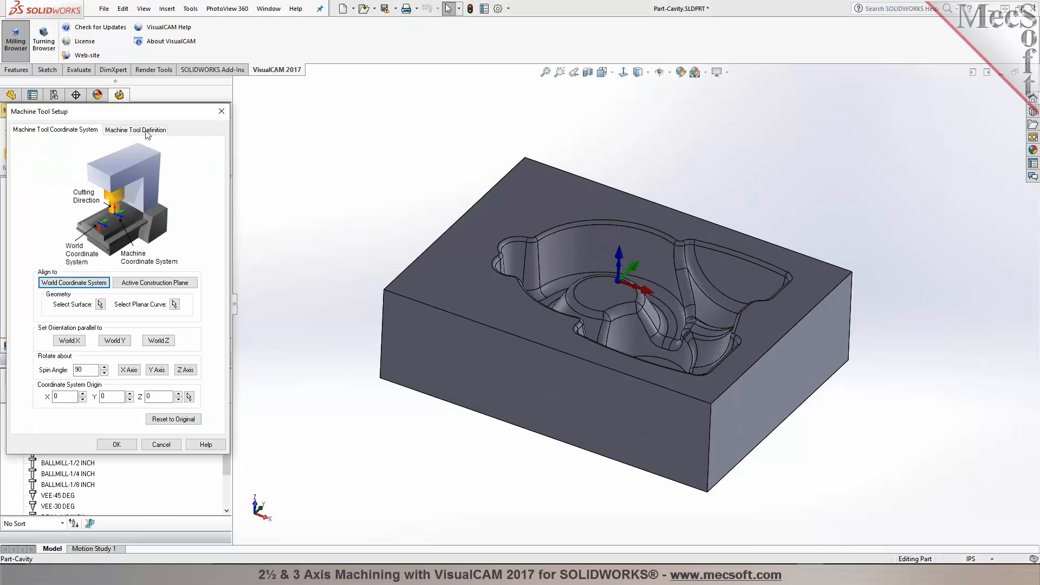
pyautogui.click(117, 444)
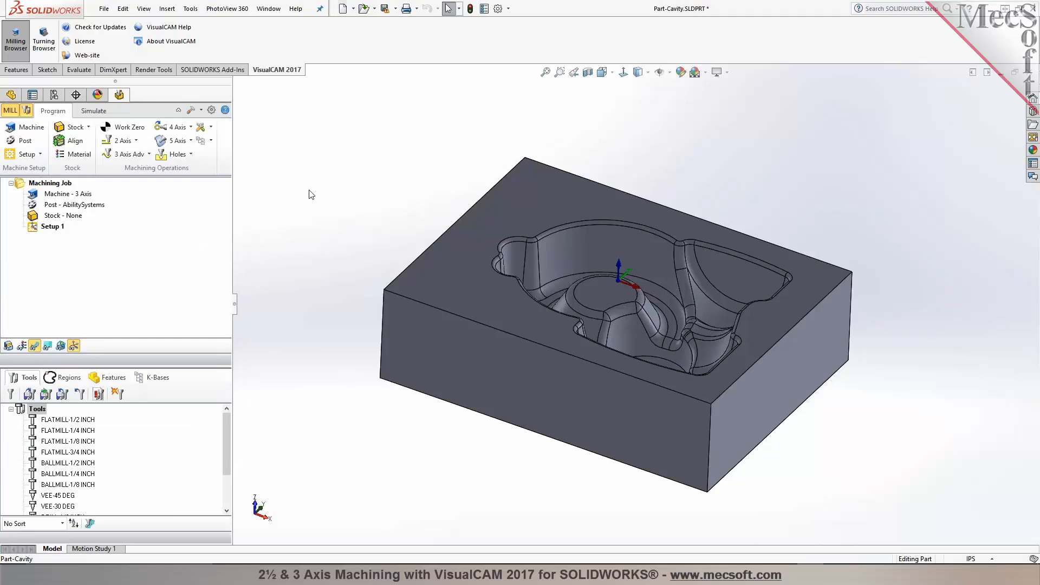
# Step: Set the current post-processor to Haas
pyautogui.click(26, 141)
pyautogui.click(130, 157)
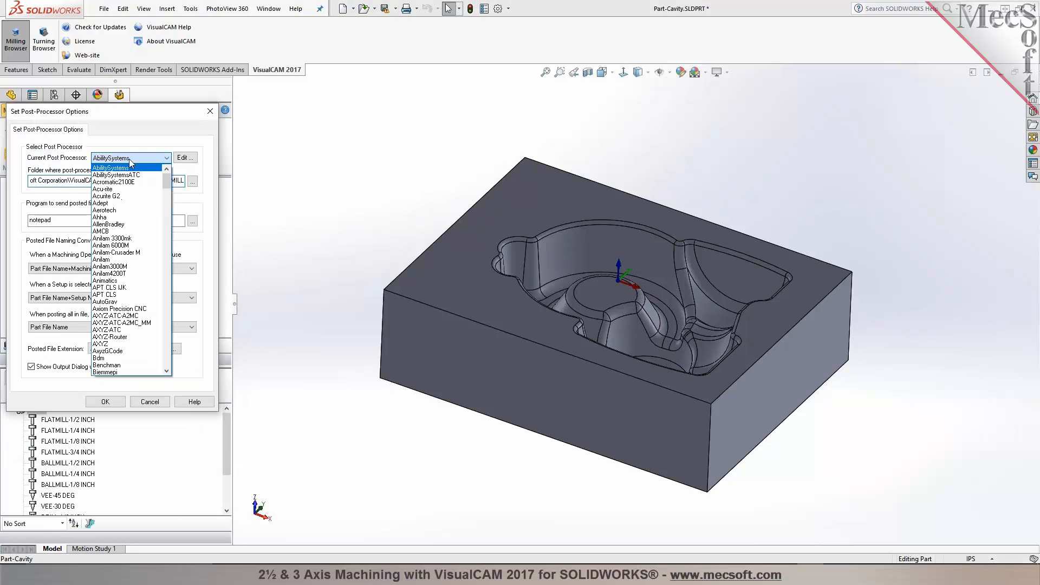
pyautogui.press('h')
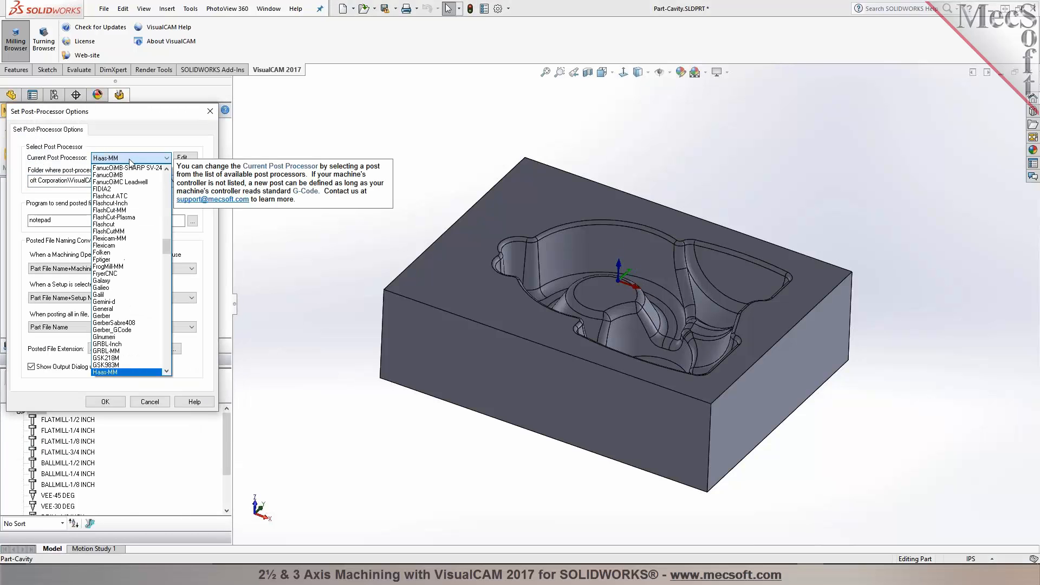
pyautogui.scroll(-1, 120, 266)
pyautogui.click(115, 358)
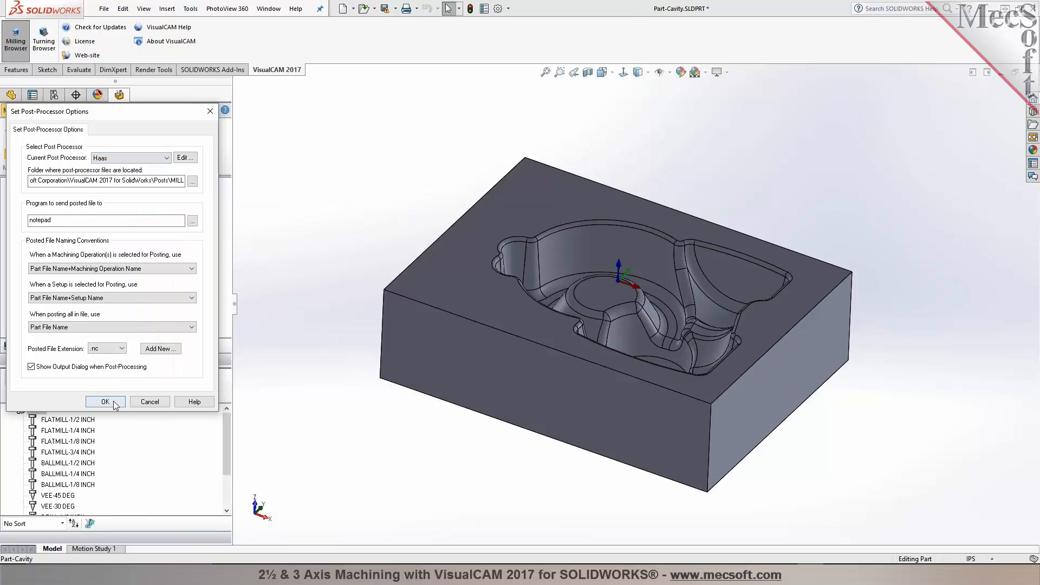
pyautogui.click(105, 401)
# Step: Create a Part Box Stock around the cavity part with its default dimensions
pyautogui.click(88, 128)
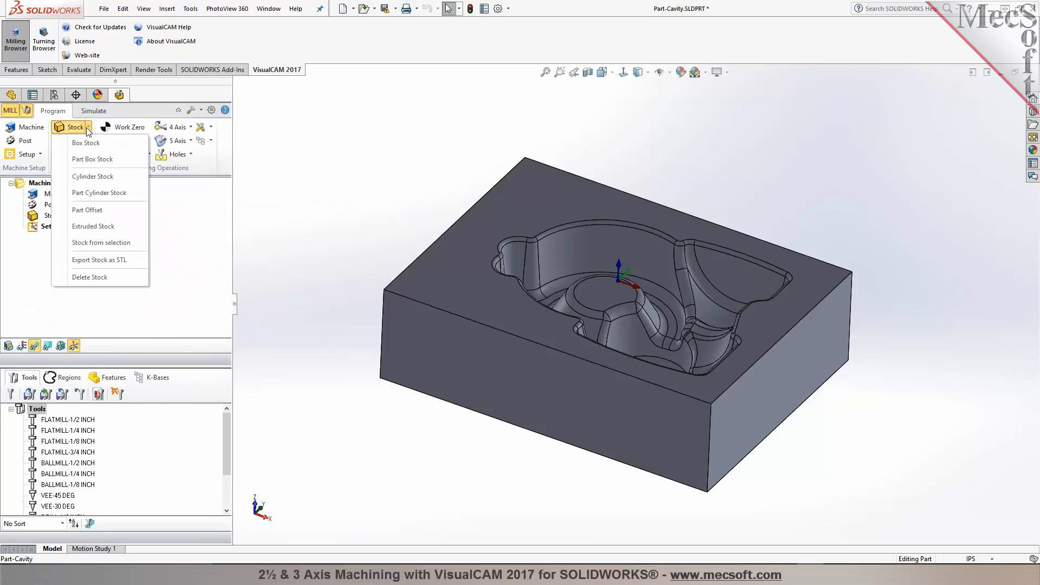
pyautogui.click(96, 158)
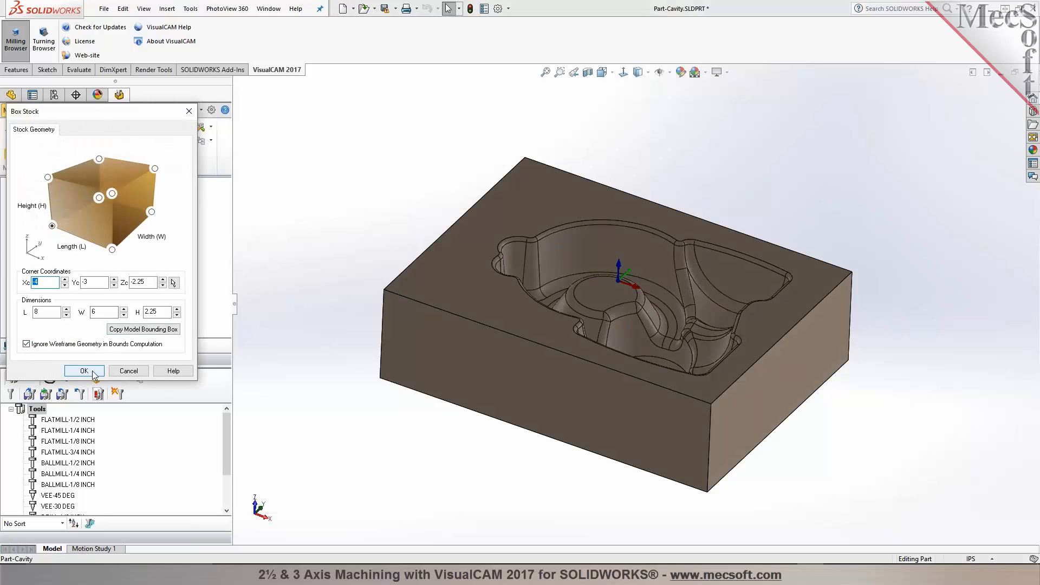
pyautogui.click(84, 371)
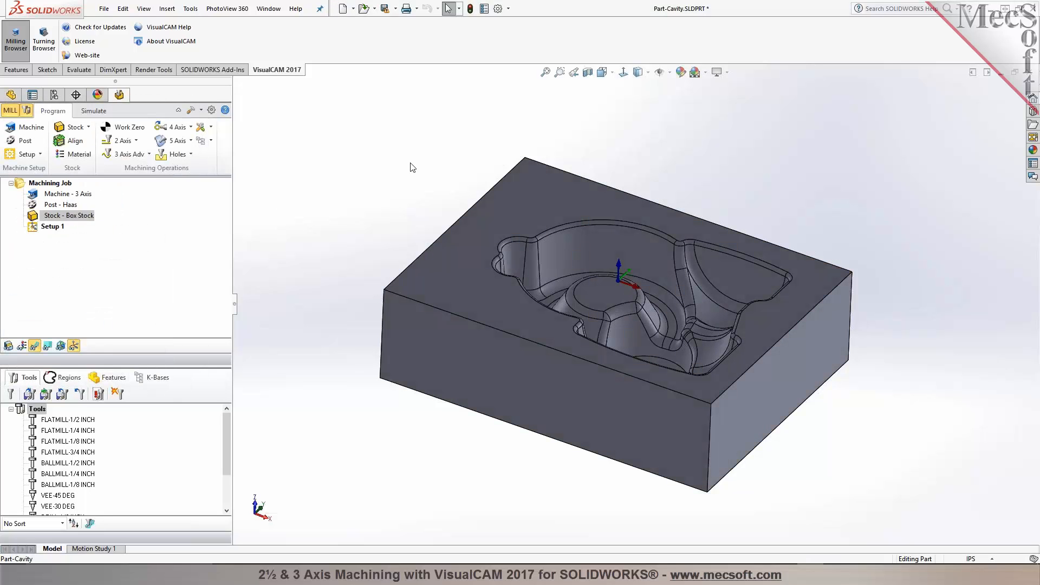
# Step: Set the work zero to the stock box and generate it
pyautogui.click(123, 127)
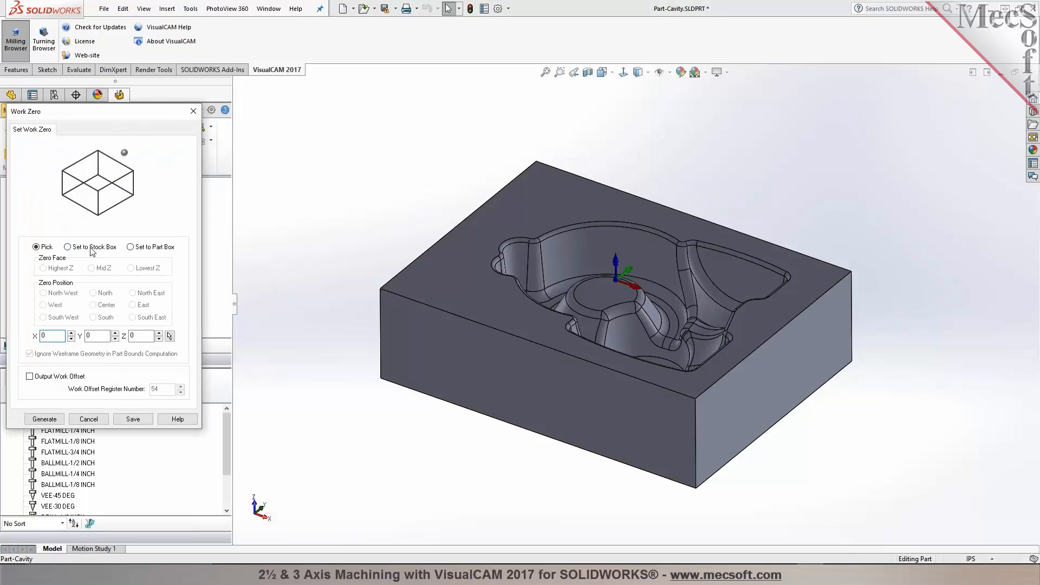
pyautogui.click(91, 247)
pyautogui.click(44, 419)
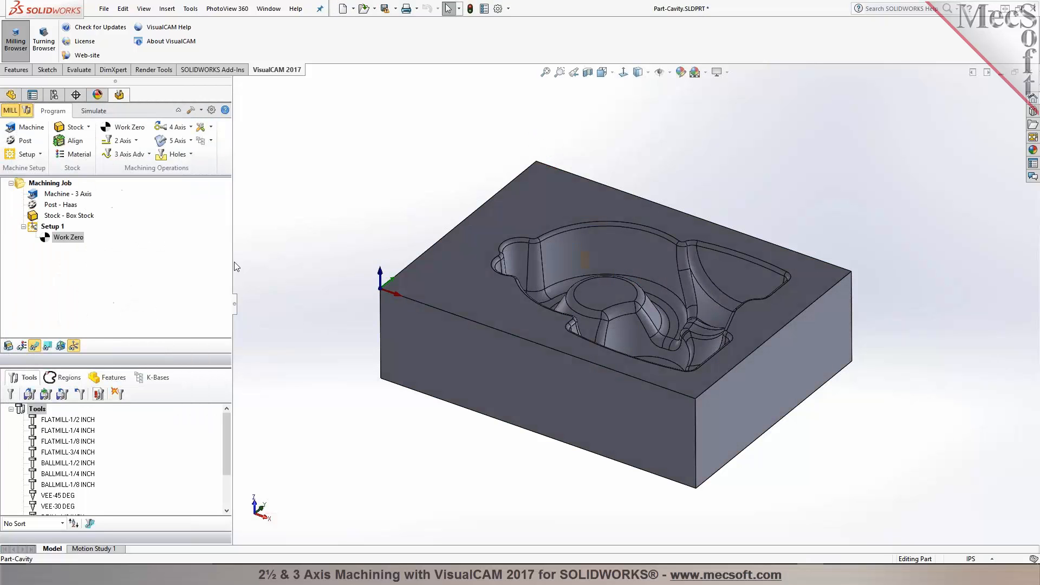
# Step: Create a 3-axis Horizontal Roughing operation with the FLATMILL-1/2 INCH tool, review its parameters and generate the toolpath
pyautogui.scroll(-2, 547, 271)
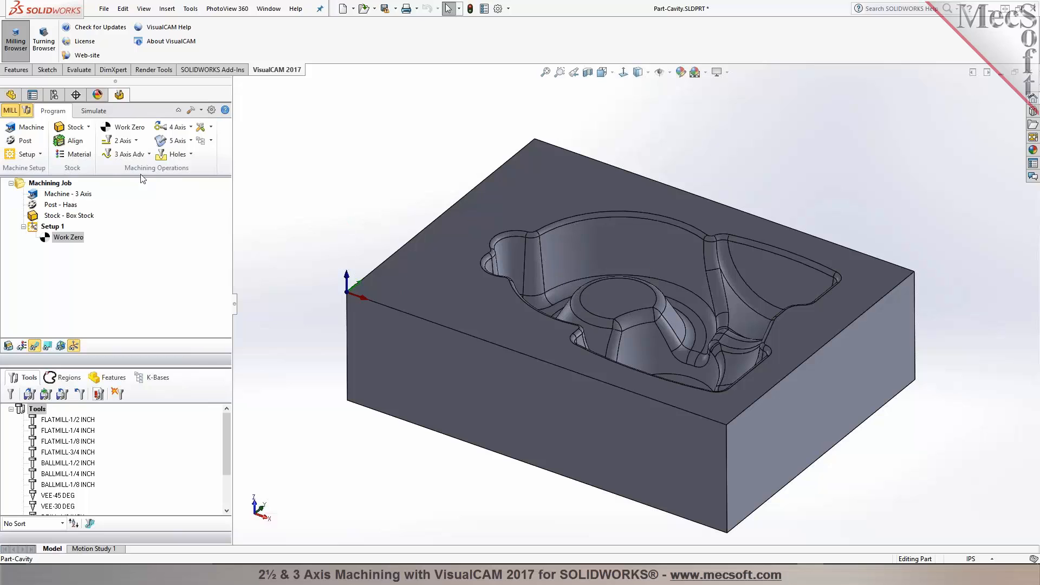
pyautogui.click(145, 155)
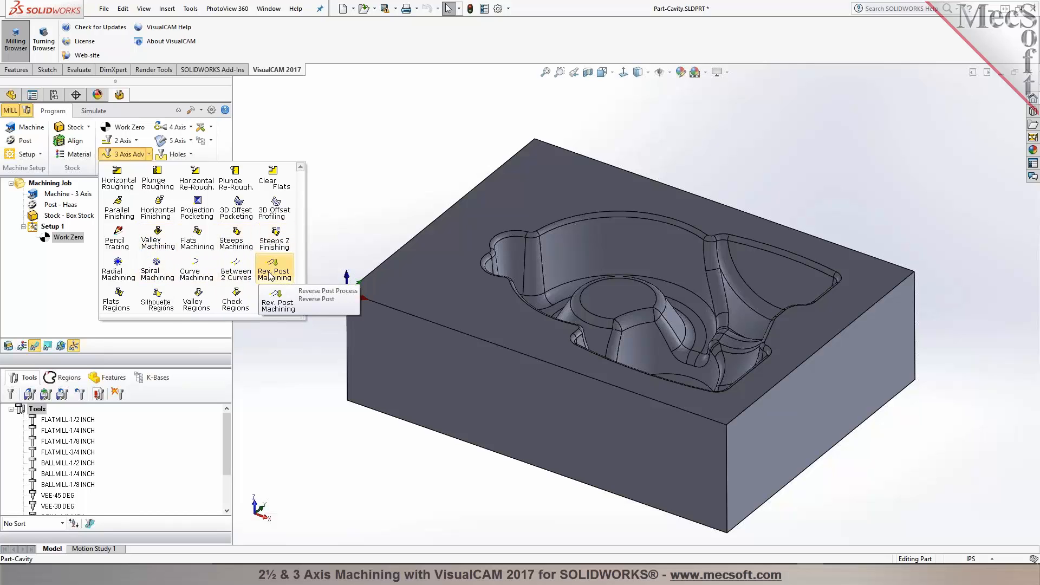
pyautogui.click(131, 190)
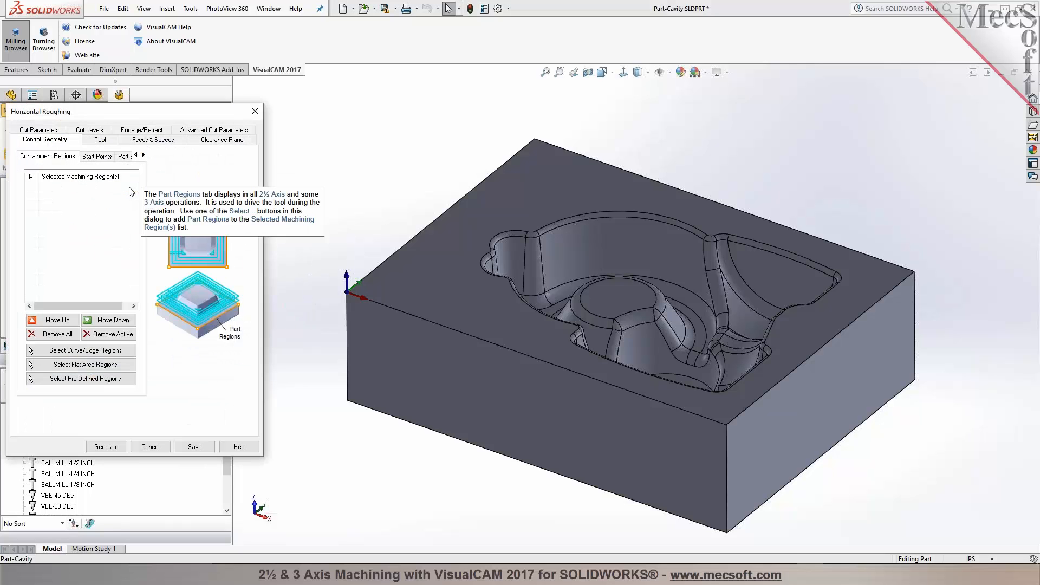
pyautogui.click(101, 139)
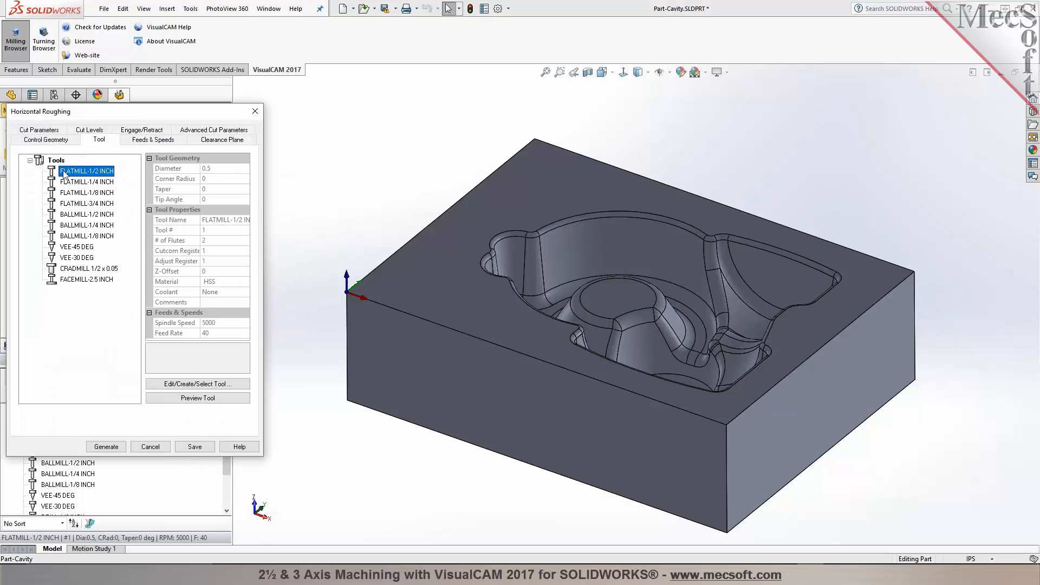
pyautogui.moveTo(58, 174)
pyautogui.click(154, 141)
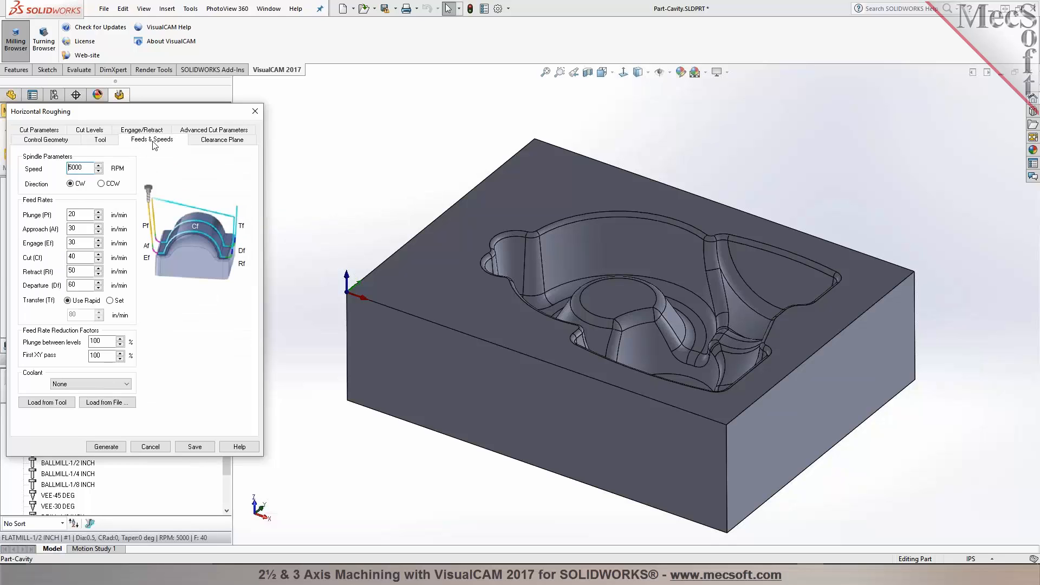
pyautogui.click(236, 140)
pyautogui.click(53, 130)
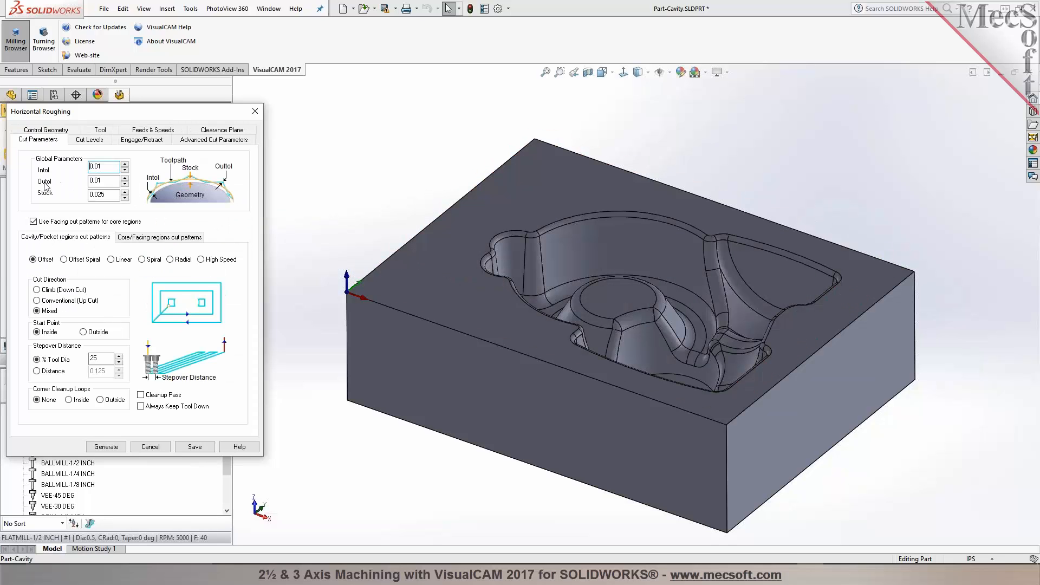
pyautogui.click(89, 139)
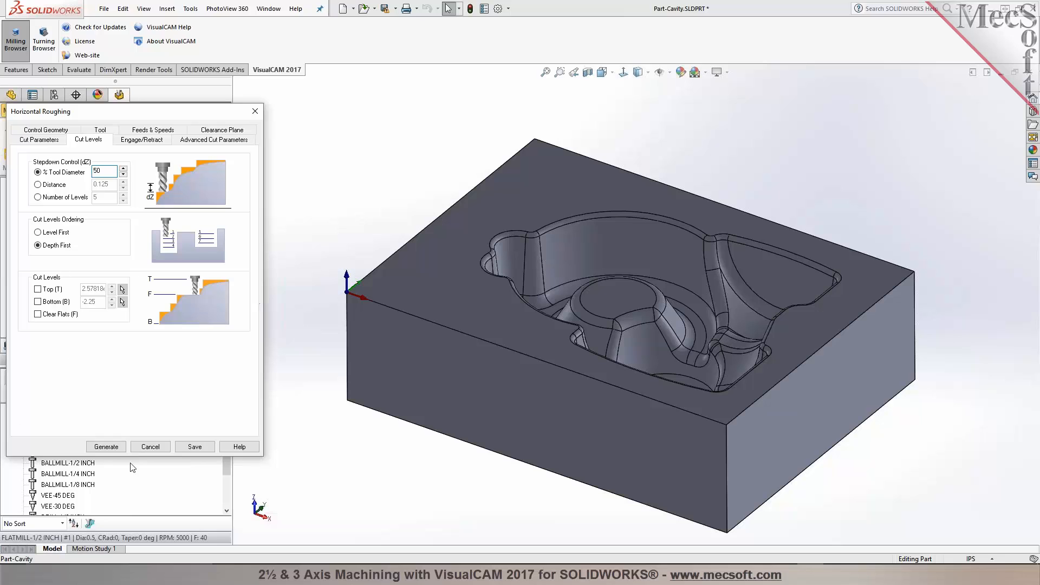
pyautogui.click(120, 447)
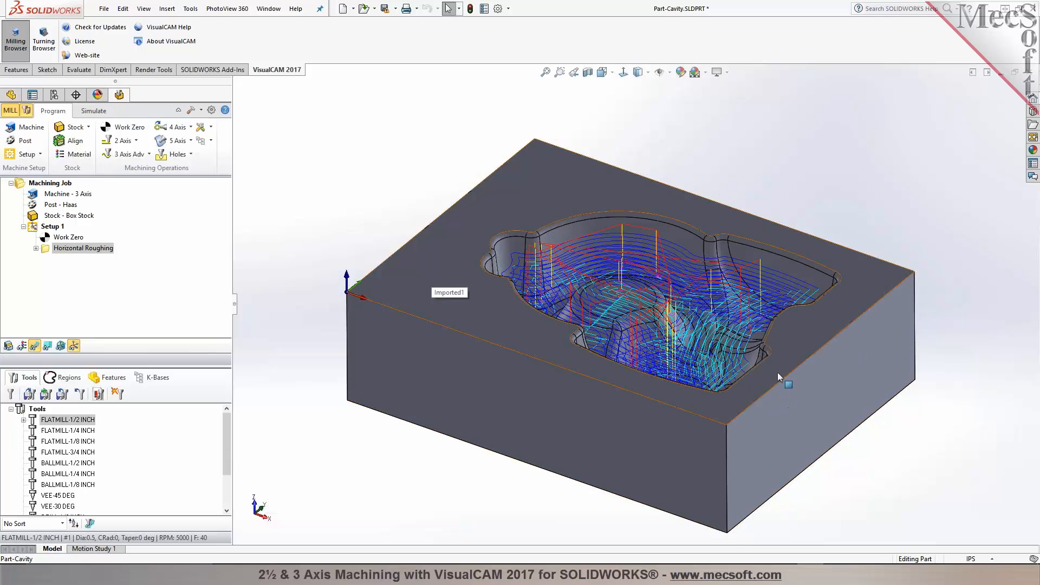
# Step: Simulate the Horizontal Roughing toolpath at a faster speed through to the end
pyautogui.moveTo(778, 359); pyautogui.dragTo(833, 349, button='middle')
pyautogui.scroll(-3, 833, 348)
pyautogui.scroll(4, 833, 349)
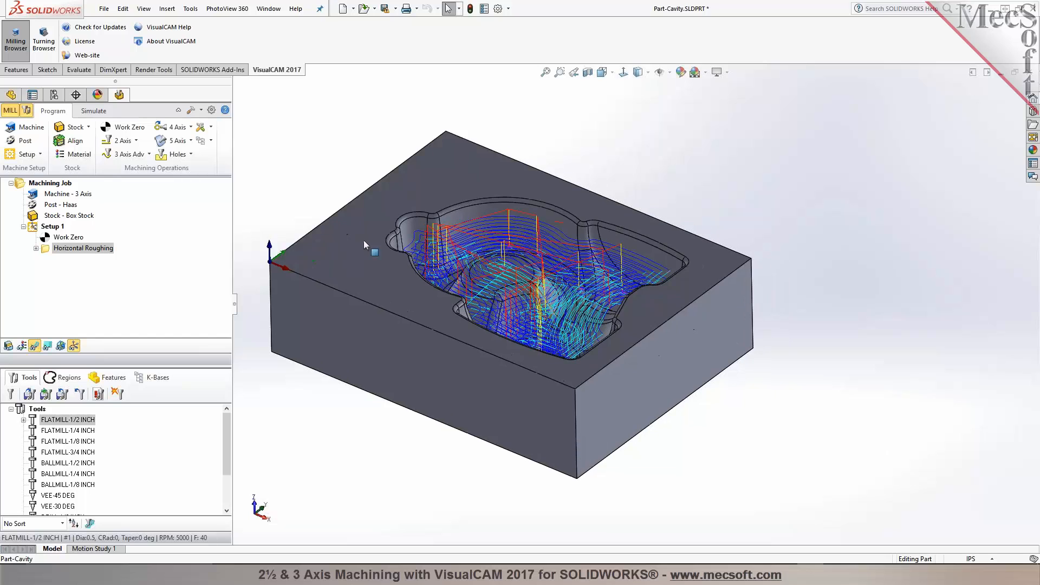
pyautogui.click(93, 112)
pyautogui.click(97, 141)
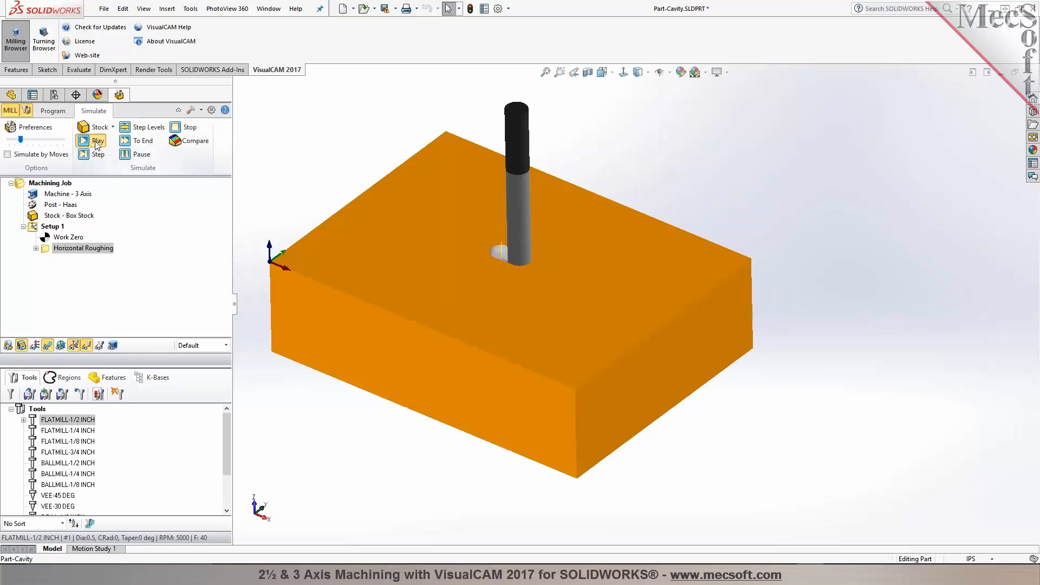
pyautogui.moveTo(21, 139); pyautogui.dragTo(51, 139)
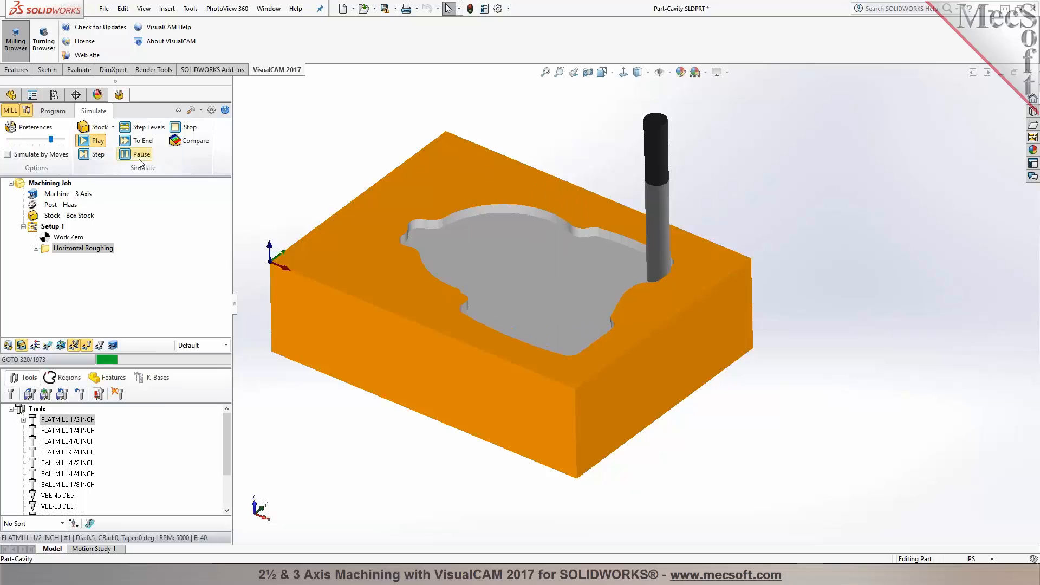
pyautogui.click(138, 142)
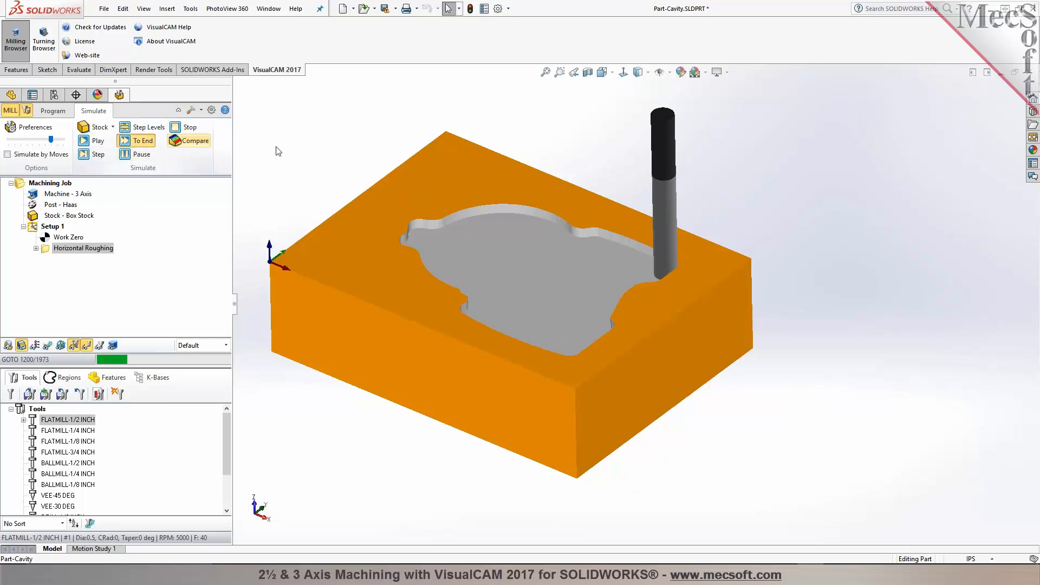
pyautogui.scroll(-2, 530, 255)
pyautogui.moveTo(529, 255)
pyautogui.mouseDown(button='middle')
pyautogui.moveTo(518, 314)
pyautogui.moveTo(525, 257)
pyautogui.mouseUp(button='middle')
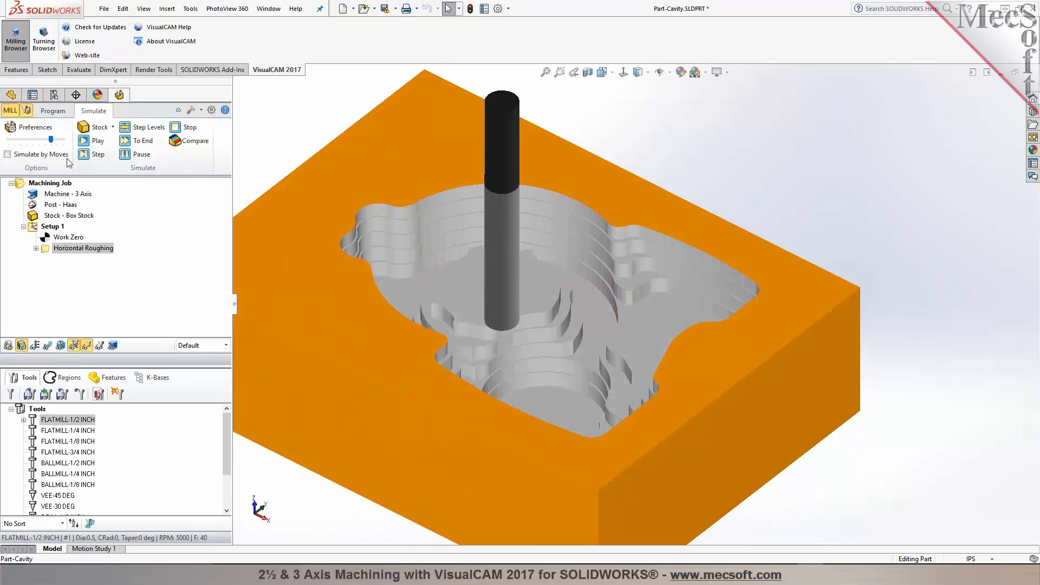
# Step: Create a Horizontal Re-Roughing operation with the FLATMILL-1/4 INCH tool and 0.015 stock, and generate it
pyautogui.click(45, 115)
pyautogui.click(5, 343)
pyautogui.moveTo(409, 287)
pyautogui.mouseDown(button='middle')
pyautogui.moveTo(409, 362)
pyautogui.moveTo(394, 368)
pyautogui.moveTo(353, 317)
pyautogui.moveTo(413, 286)
pyautogui.mouseUp(button='middle')
pyautogui.click(134, 156)
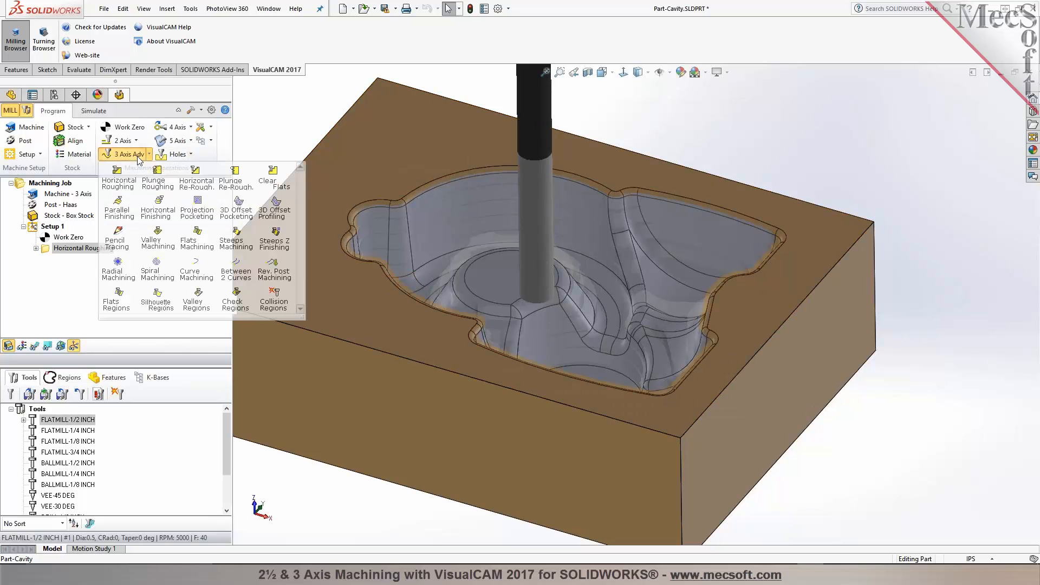
pyautogui.click(212, 190)
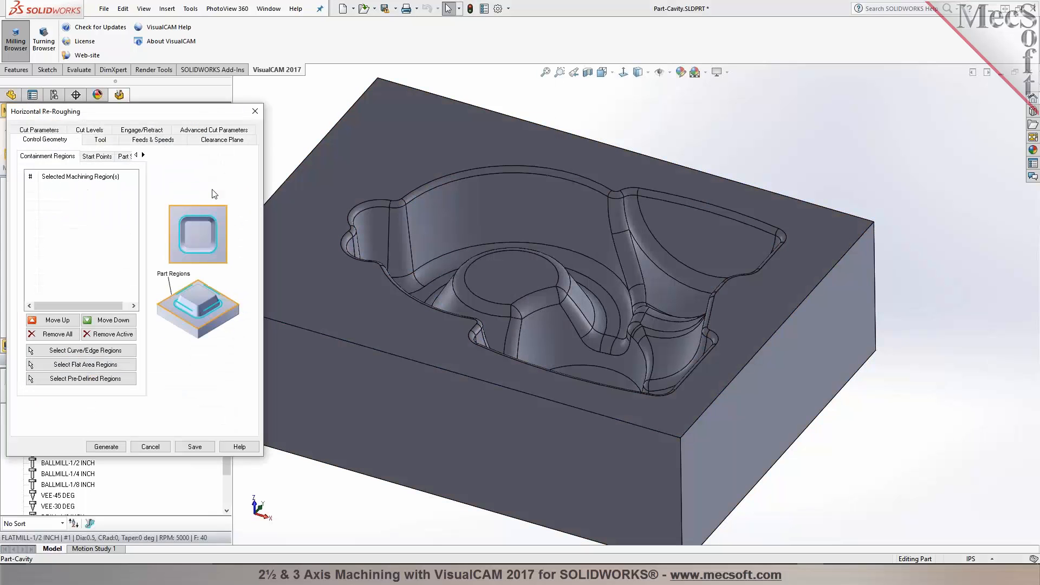
pyautogui.click(101, 141)
pyautogui.click(98, 183)
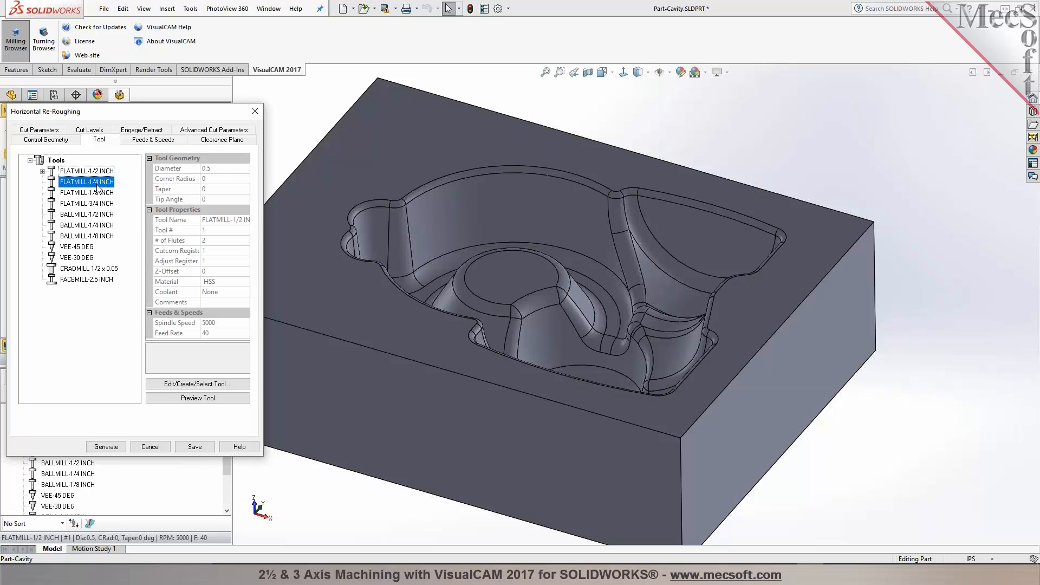
pyautogui.click(151, 142)
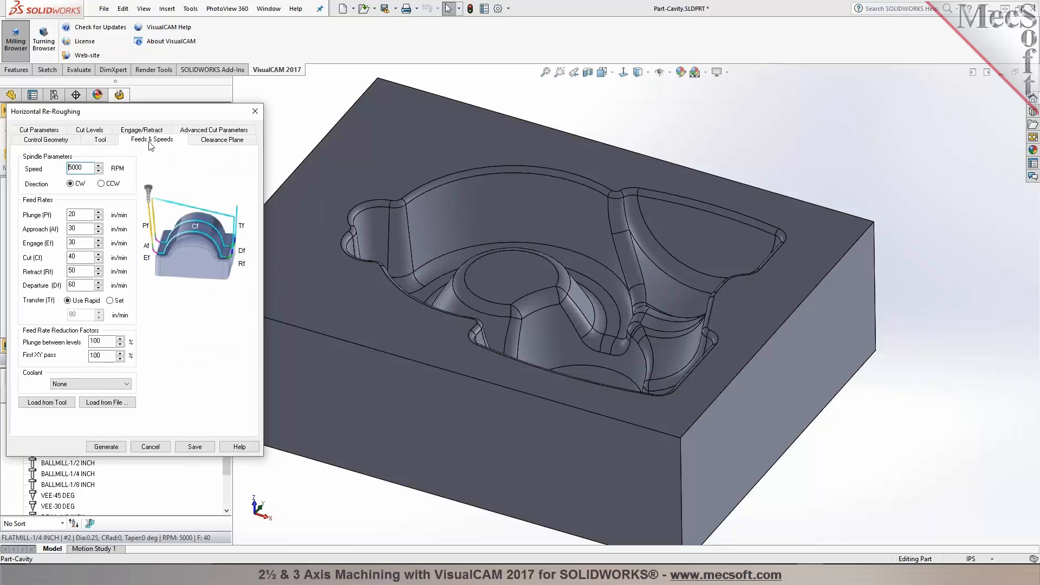
pyautogui.click(58, 133)
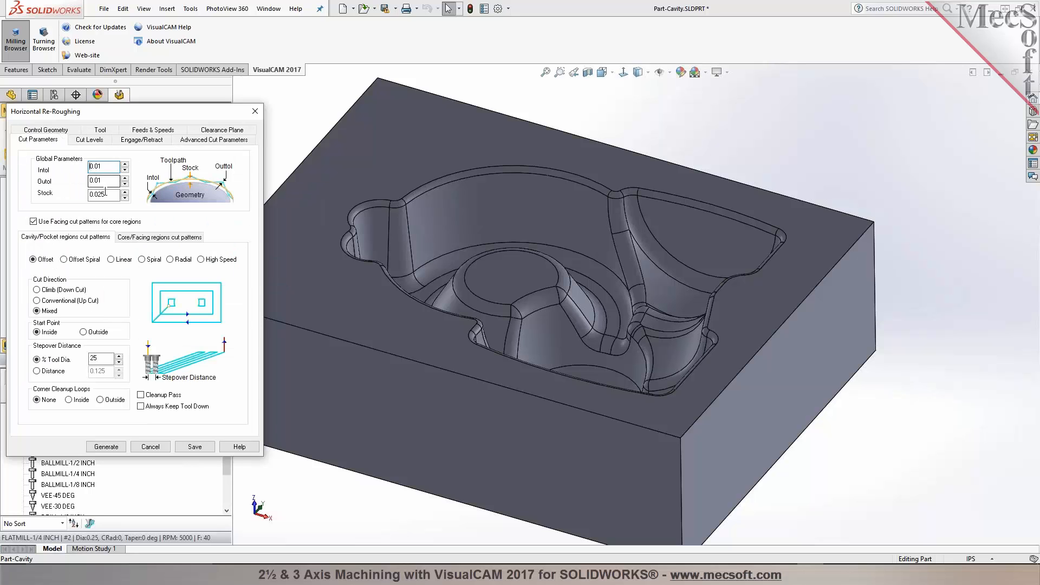
pyautogui.moveTo(100, 193)
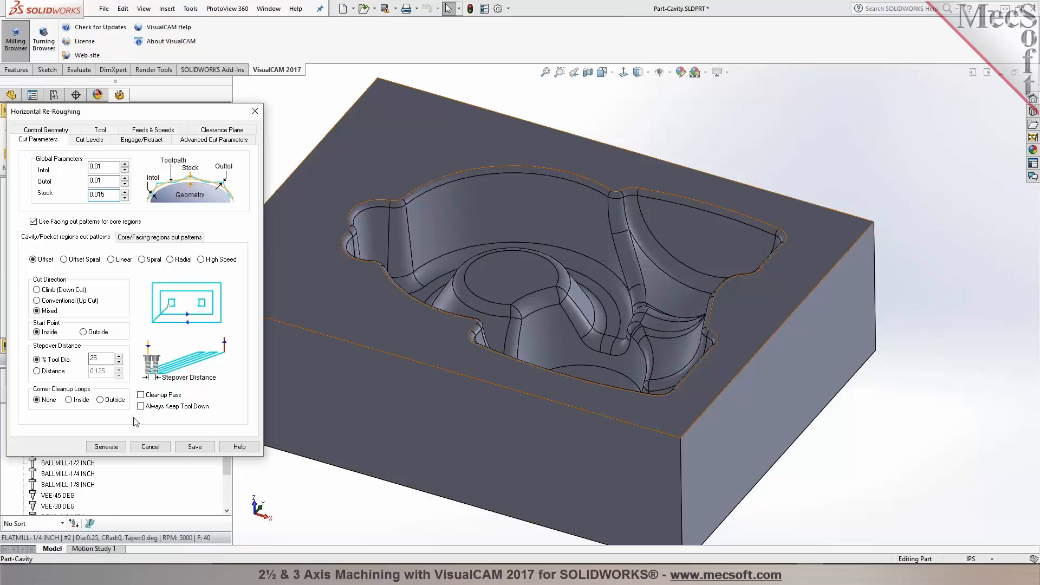
pyautogui.click(113, 446)
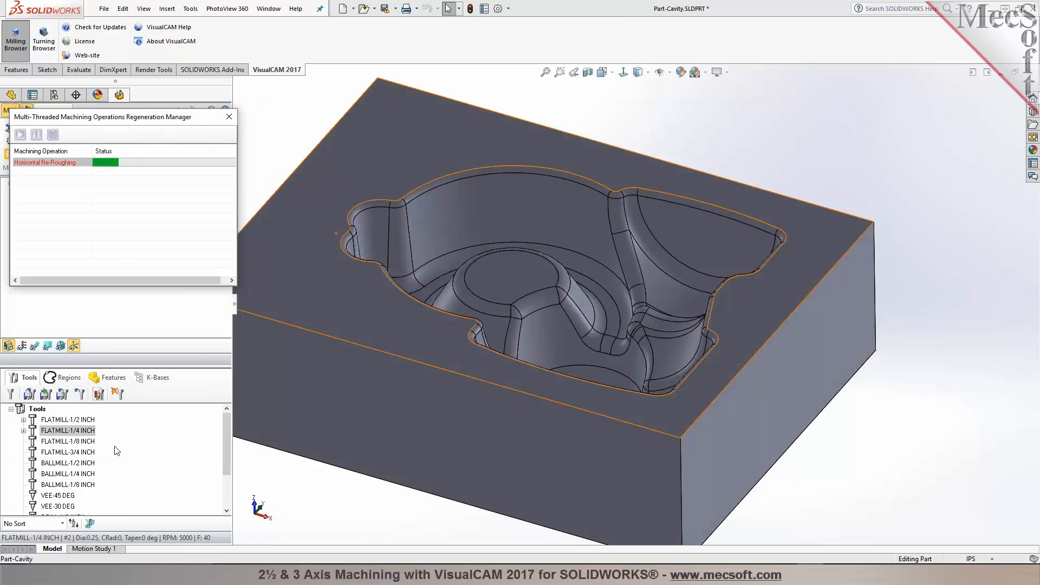
# Step: Simulate the Horizontal Re-Roughing toolpath to the end and view the stock after each roughing operation
pyautogui.click(37, 347)
pyautogui.moveTo(601, 287); pyautogui.dragTo(552, 293, button='middle')
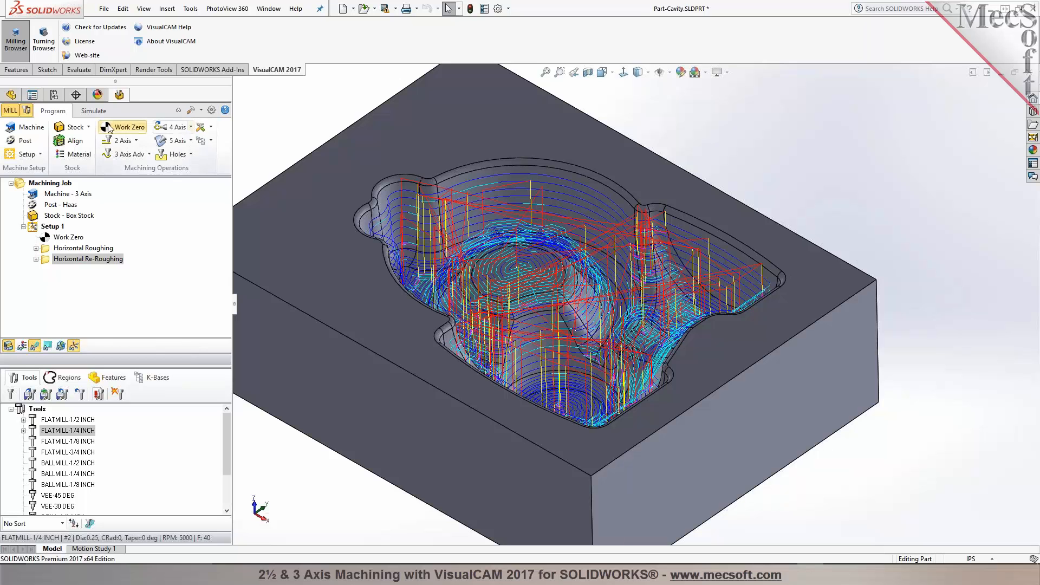
pyautogui.click(95, 111)
pyautogui.click(96, 142)
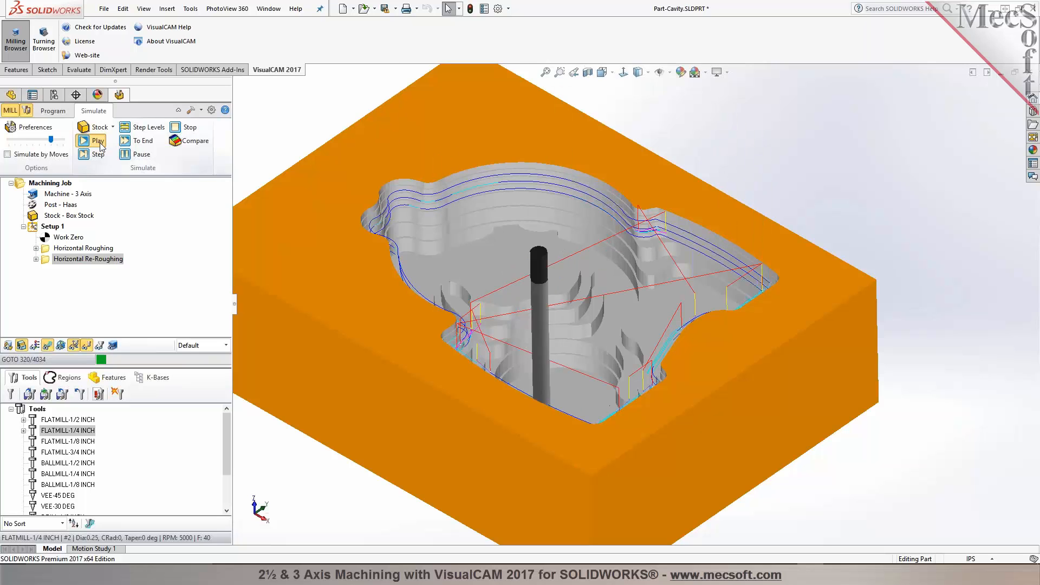
pyautogui.click(48, 345)
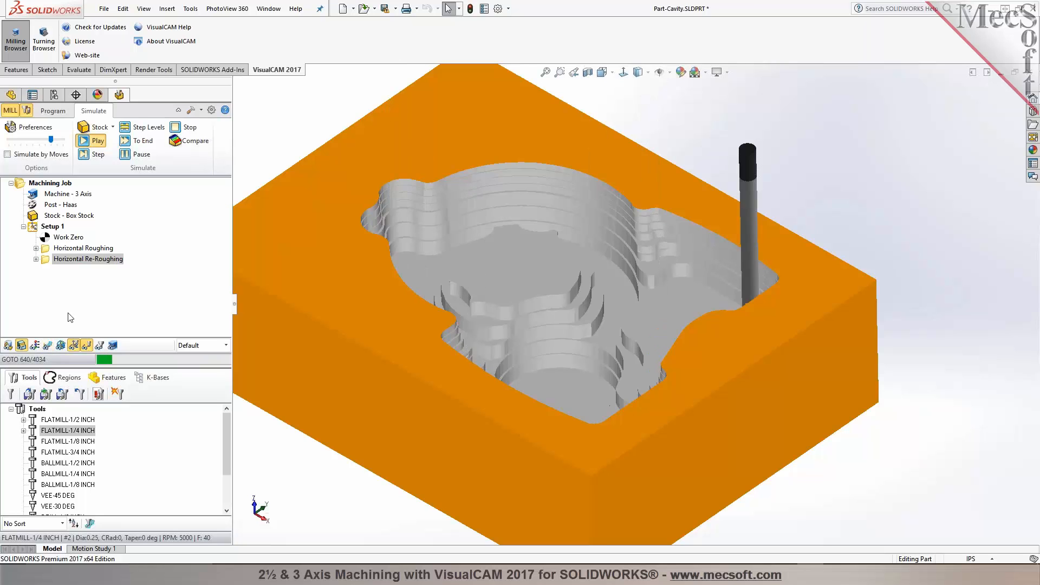
pyautogui.click(133, 143)
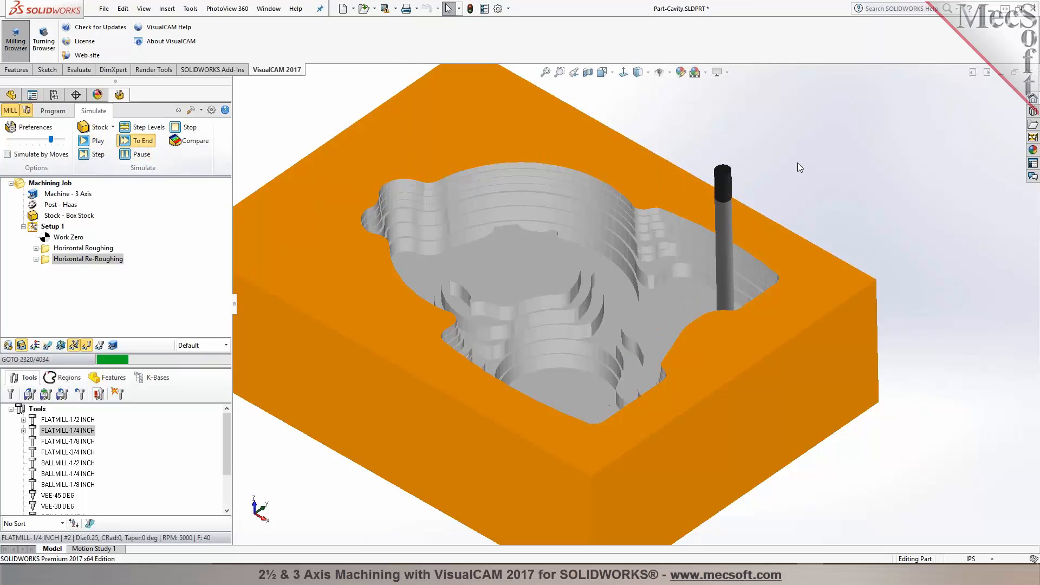
pyautogui.moveTo(794, 145); pyautogui.dragTo(761, 127, button='middle')
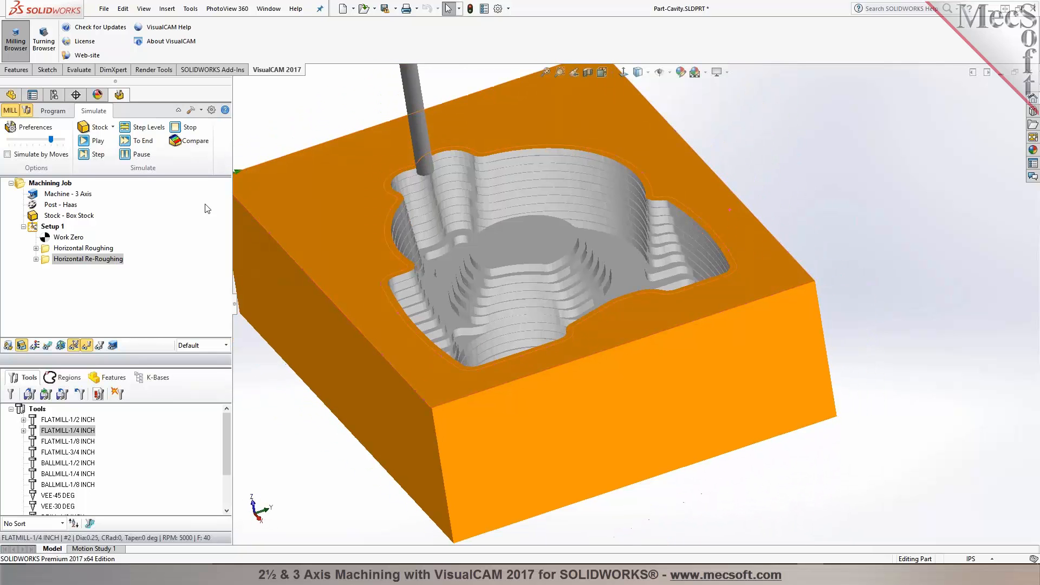
pyautogui.click(99, 248)
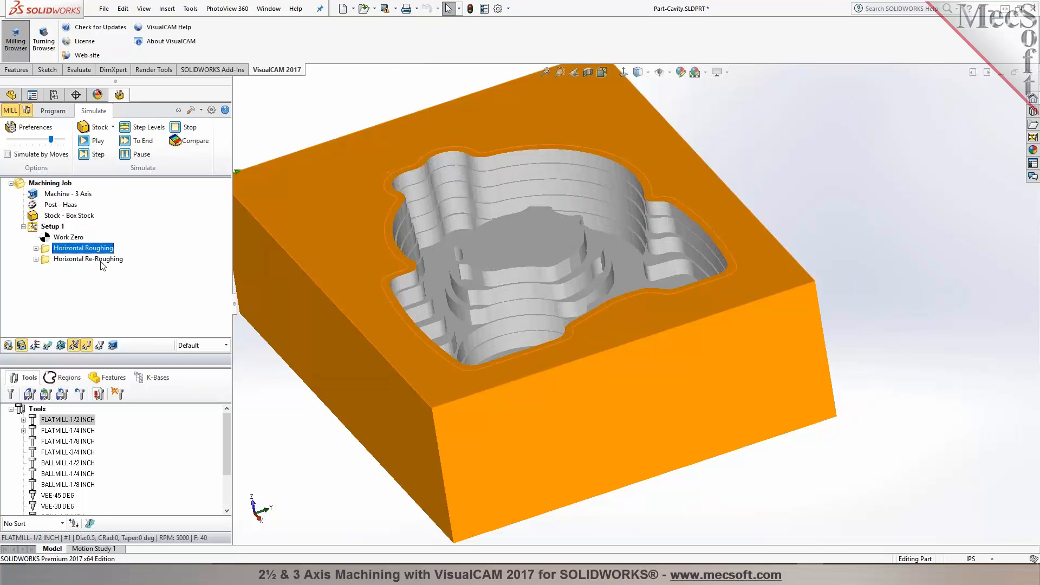
pyautogui.click(102, 260)
pyautogui.moveTo(307, 145); pyautogui.dragTo(329, 157, button='middle')
# Step: Create a Parallel Finishing operation using the BALLMILL-1/4 INCH tool and generate the toolpath
pyautogui.click(52, 110)
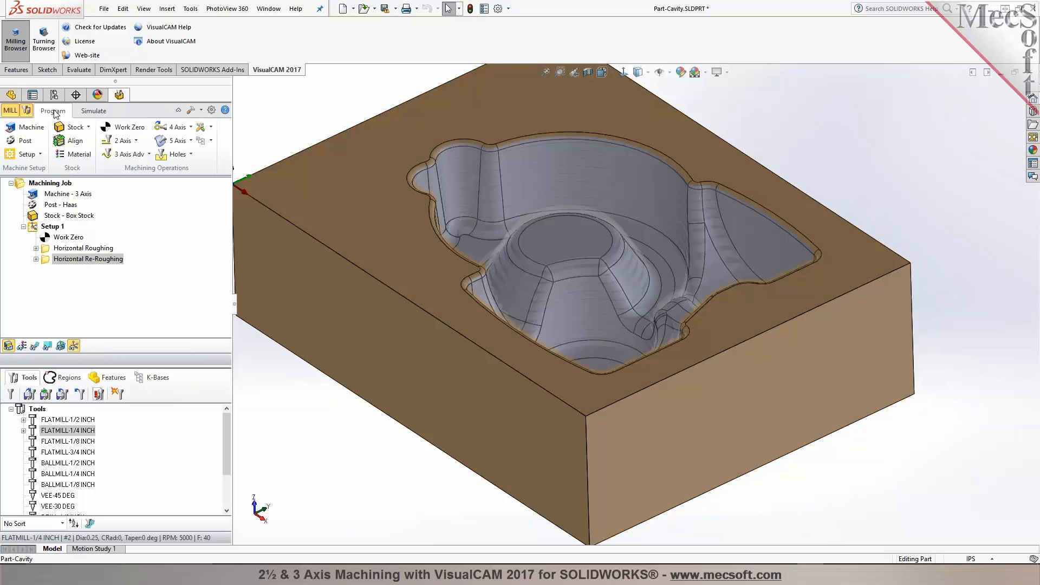
pyautogui.click(127, 154)
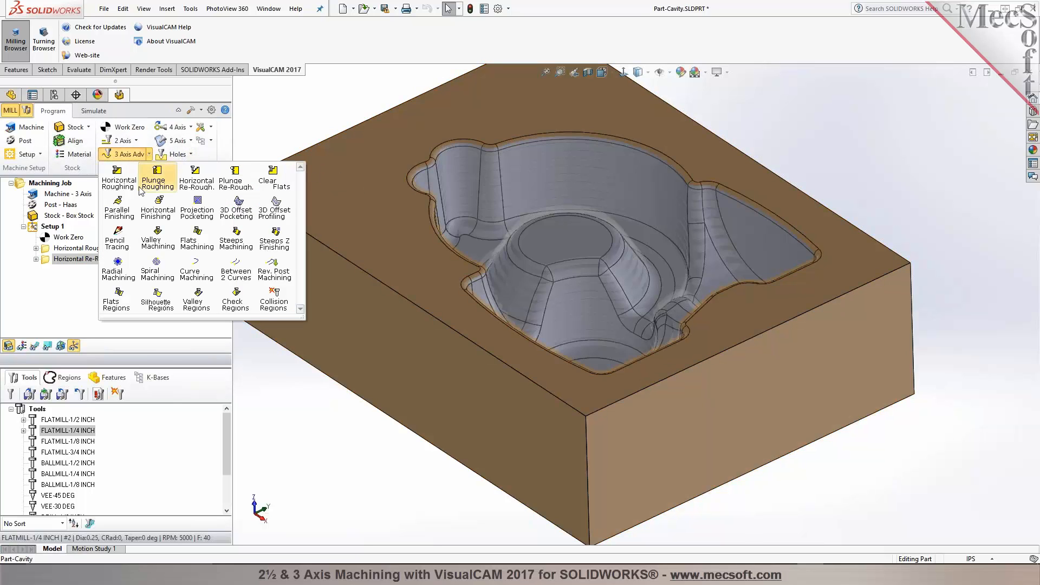
pyautogui.click(130, 212)
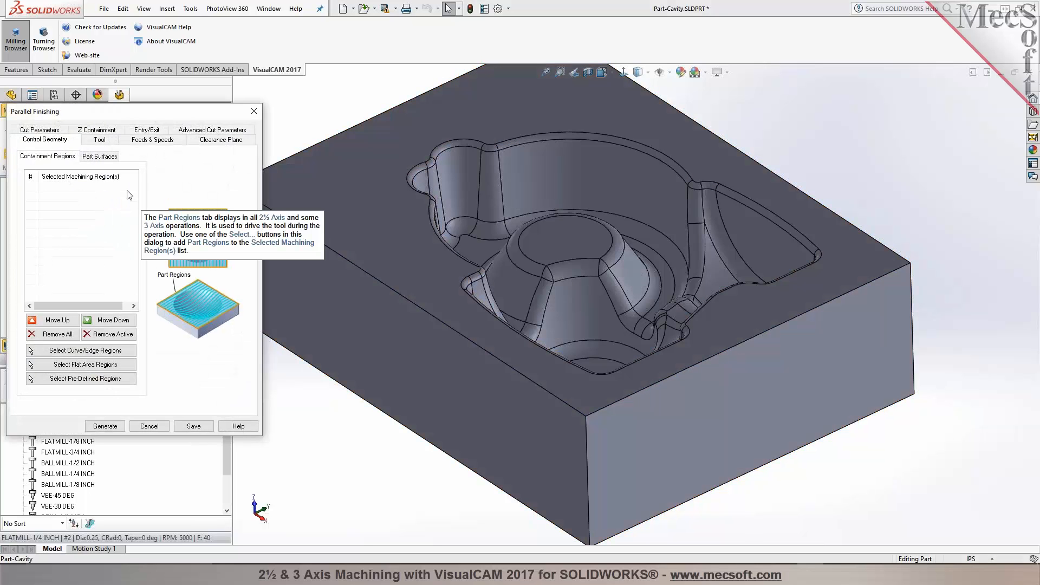
pyautogui.click(110, 144)
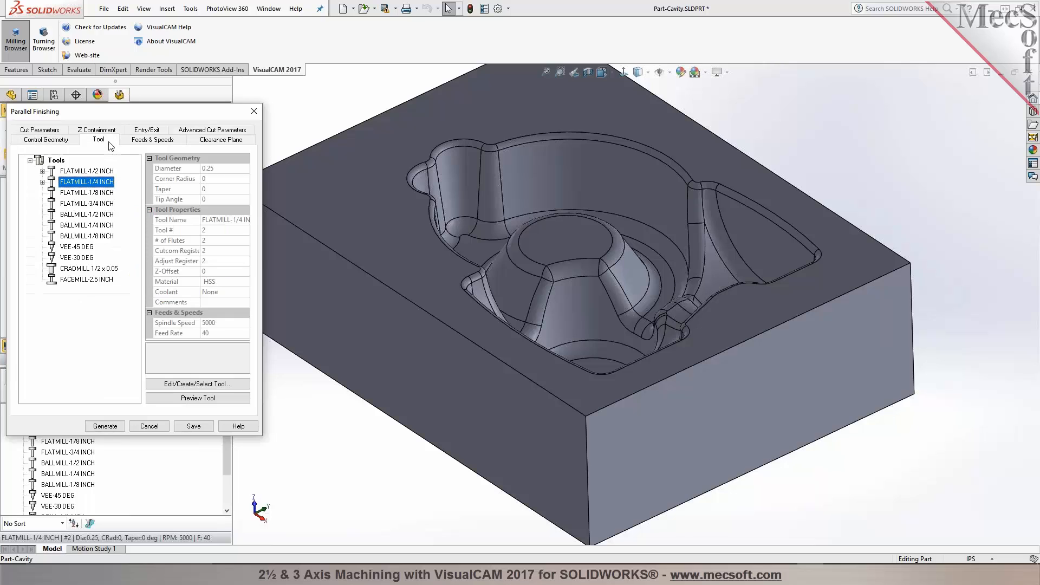
pyautogui.click(96, 226)
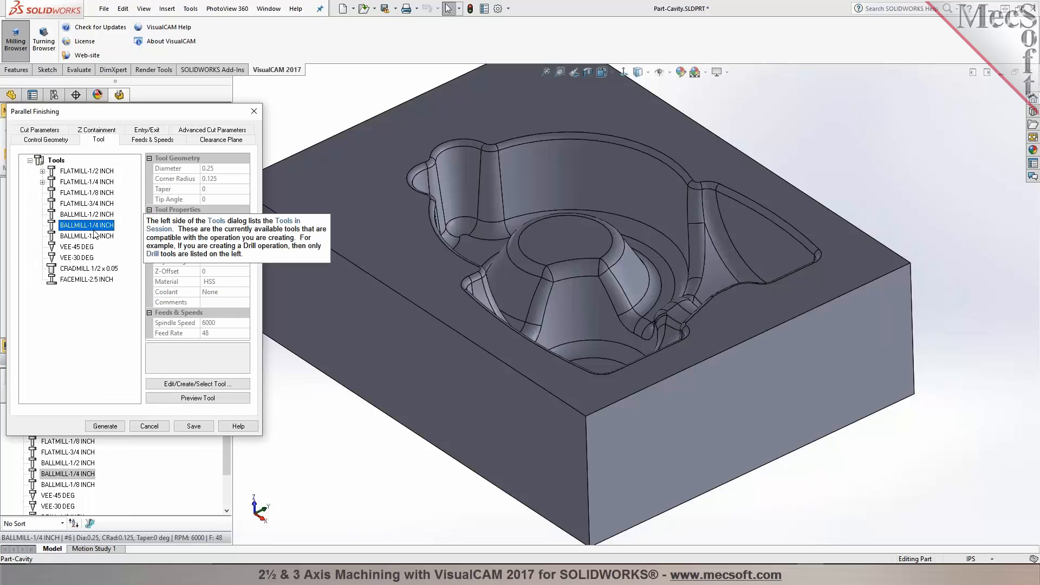
pyautogui.click(41, 131)
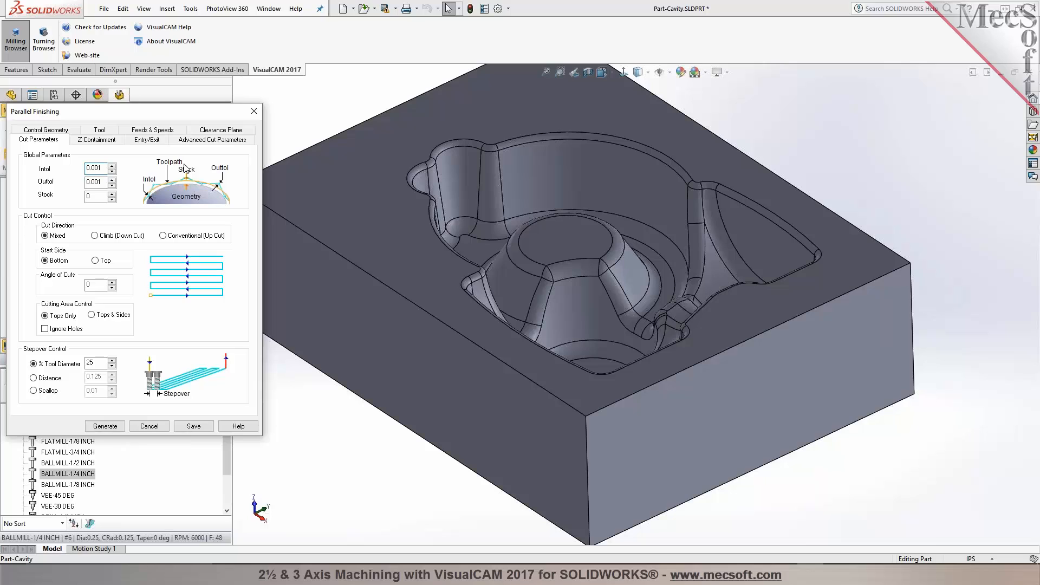
pyautogui.doubleClick(95, 363)
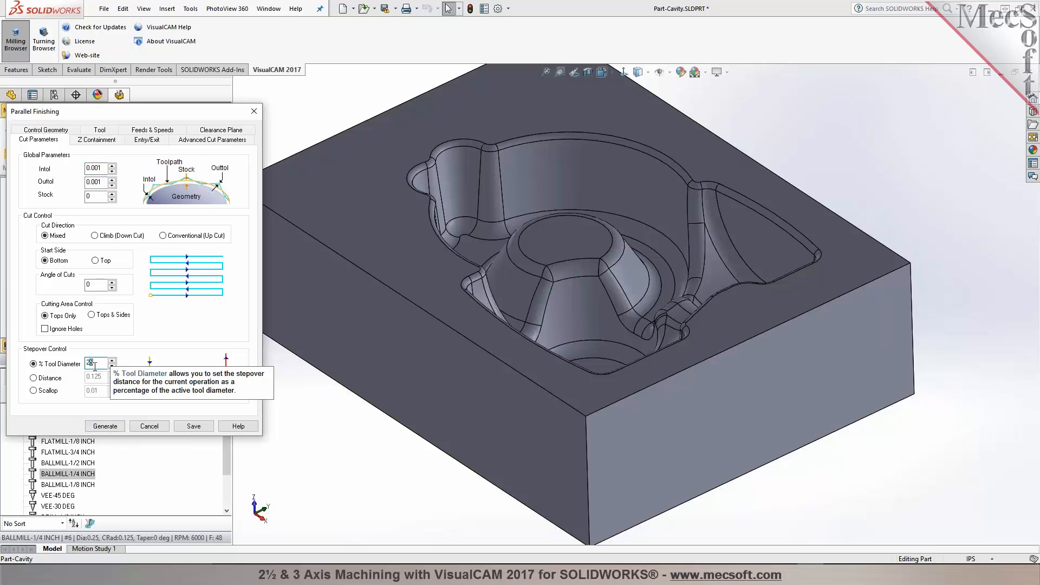
pyautogui.click(100, 426)
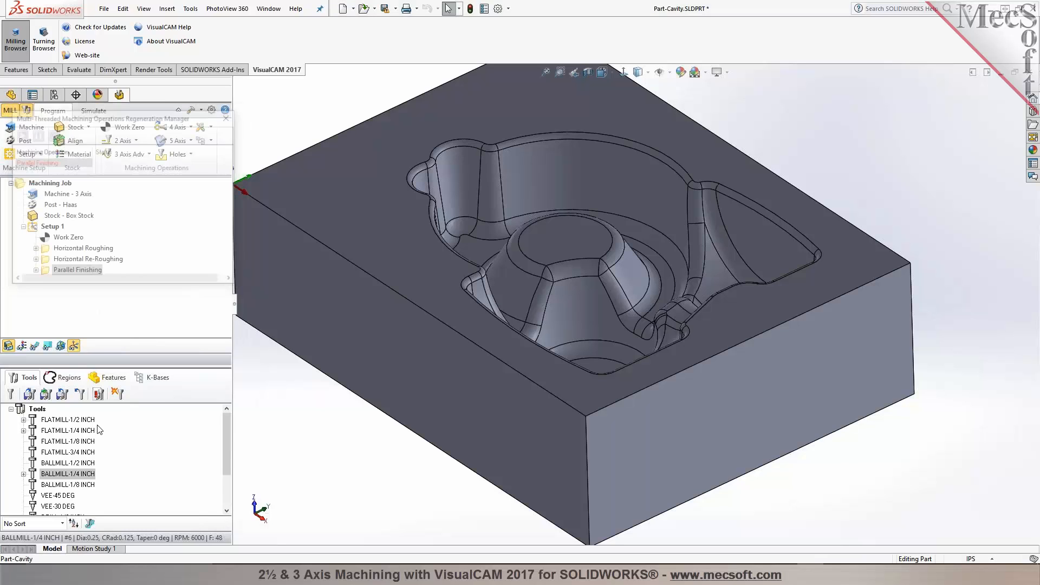
# Step: Show the toolpath, then limit the Parallel Finishing operation to the cavity's top-edge loop as containment region and regenerate it
pyautogui.click(34, 347)
pyautogui.moveTo(617, 283); pyautogui.dragTo(383, 410, button='middle')
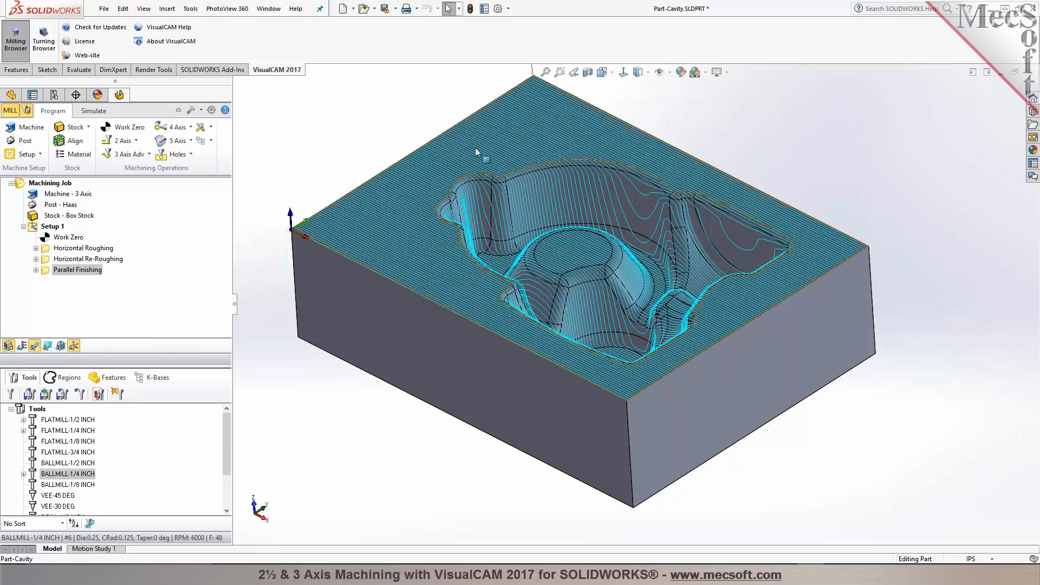
pyautogui.doubleClick(47, 270)
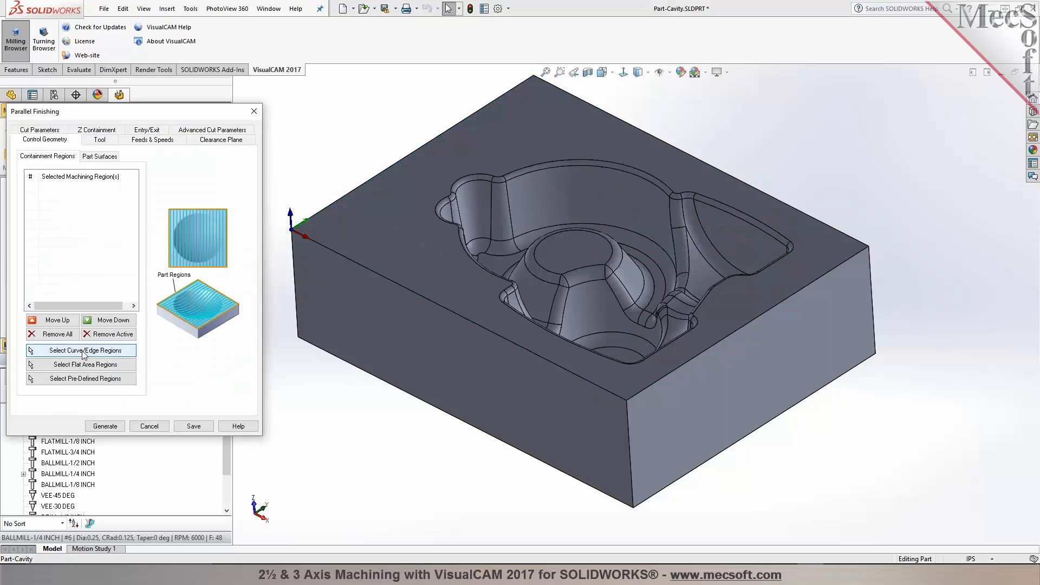
pyautogui.click(83, 351)
pyautogui.rightClick(514, 171)
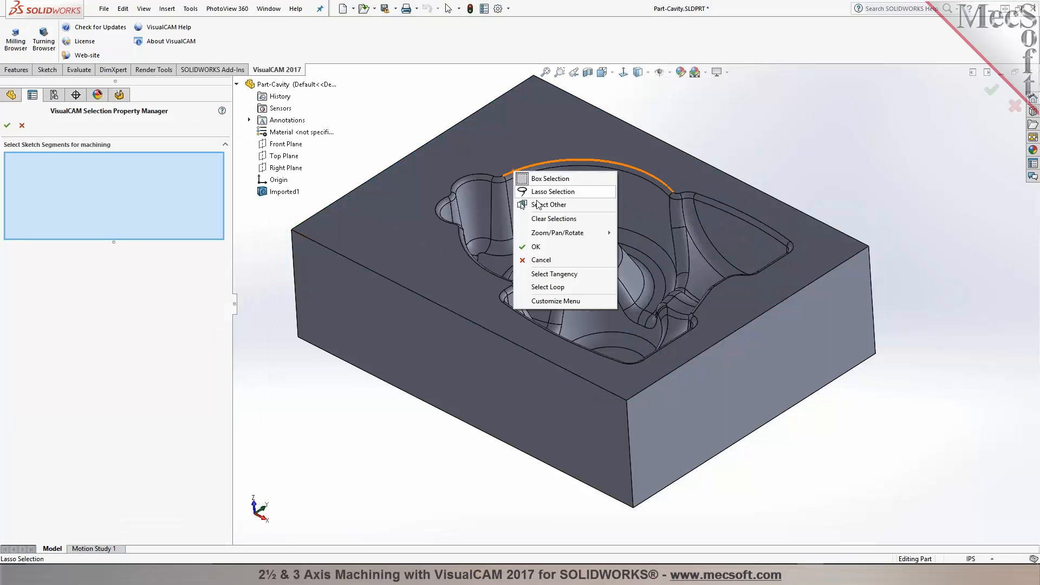
pyautogui.click(542, 274)
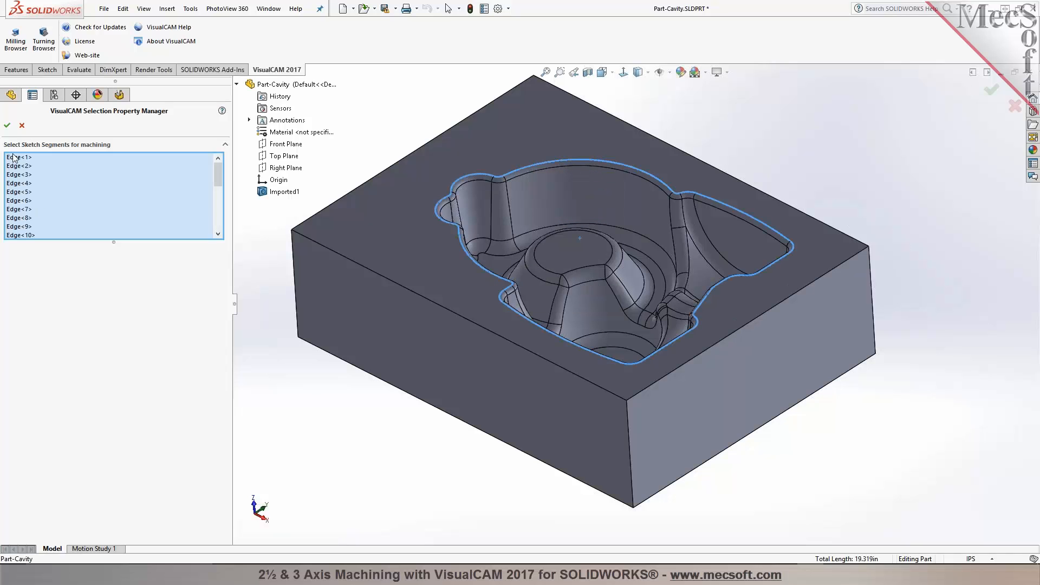
pyautogui.click(7, 125)
pyautogui.click(97, 426)
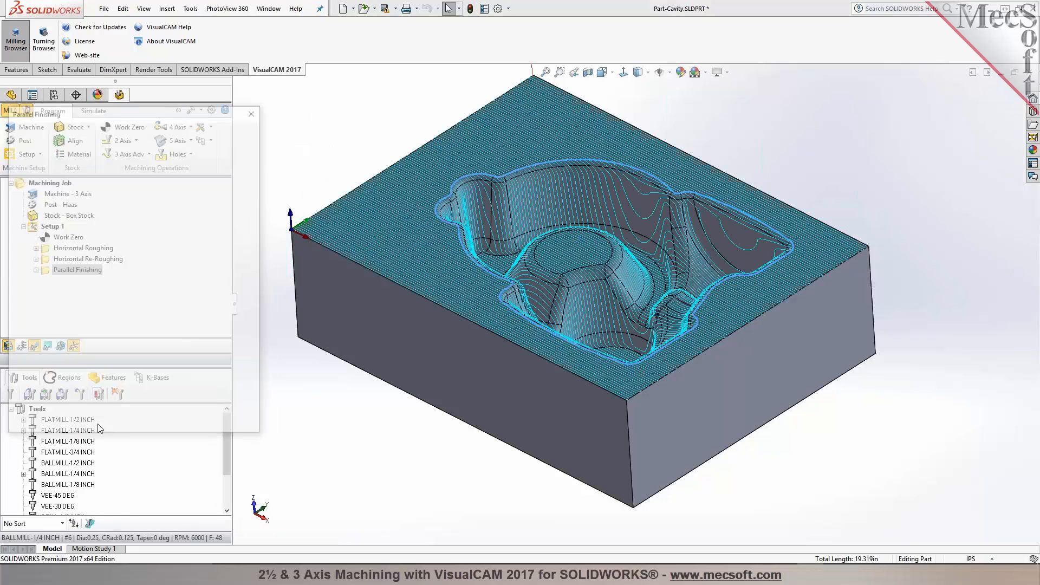
pyautogui.moveTo(310, 392); pyautogui.dragTo(303, 413, button='middle')
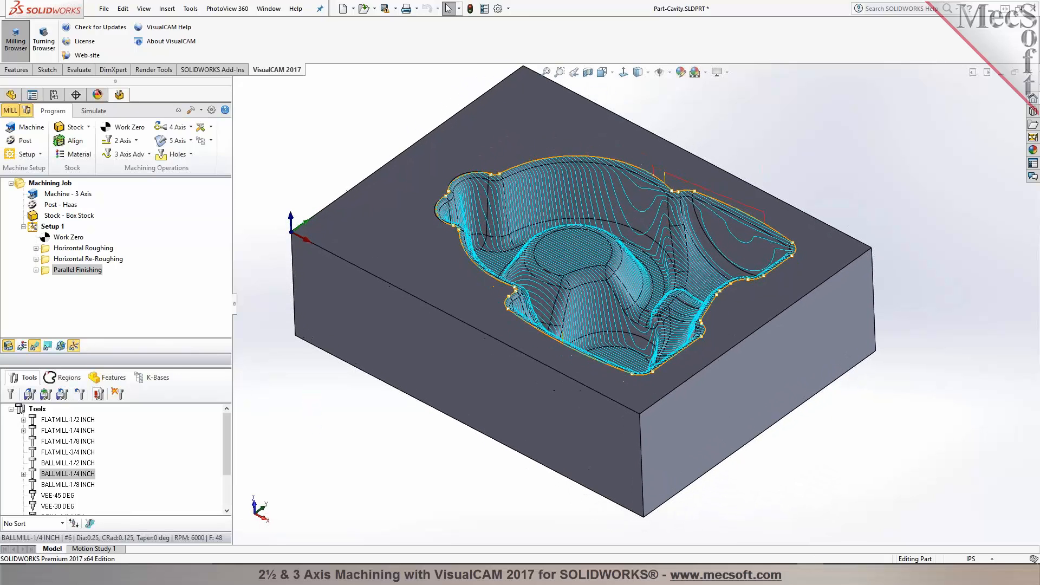
# Step: Simulate the Parallel Finishing toolpath through to the end
pyautogui.click(95, 111)
pyautogui.click(90, 141)
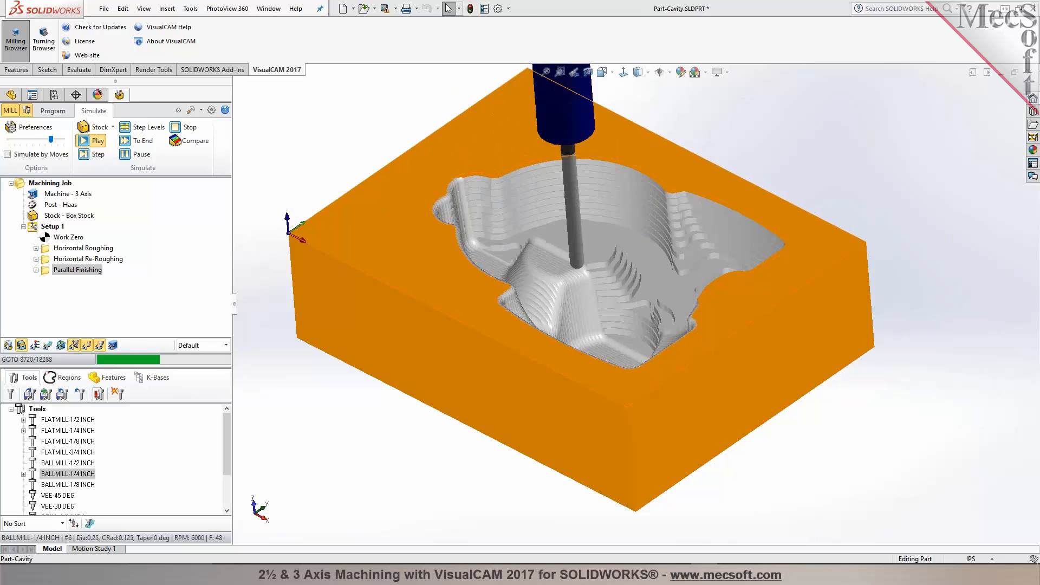
pyautogui.scroll(-1, 530, 233)
pyautogui.moveTo(530, 233); pyautogui.dragTo(531, 267, button='middle')
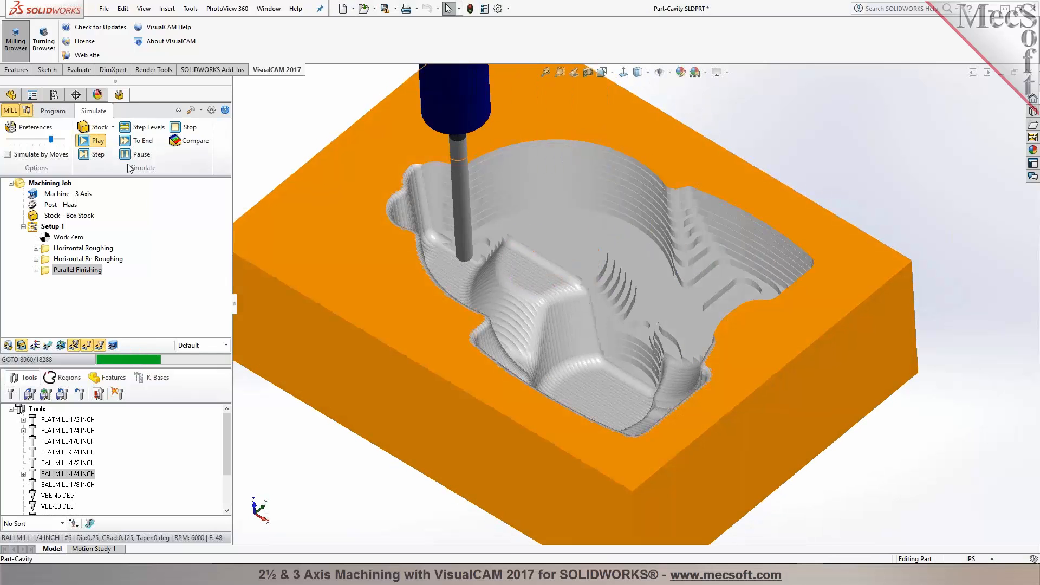
pyautogui.click(136, 140)
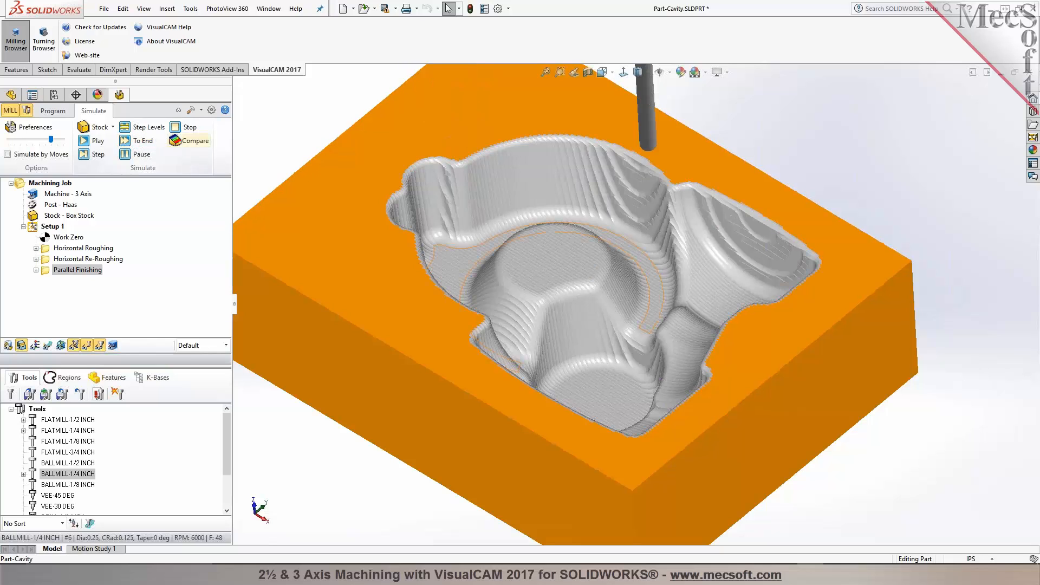
pyautogui.moveTo(568, 272); pyautogui.dragTo(573, 288, button='middle')
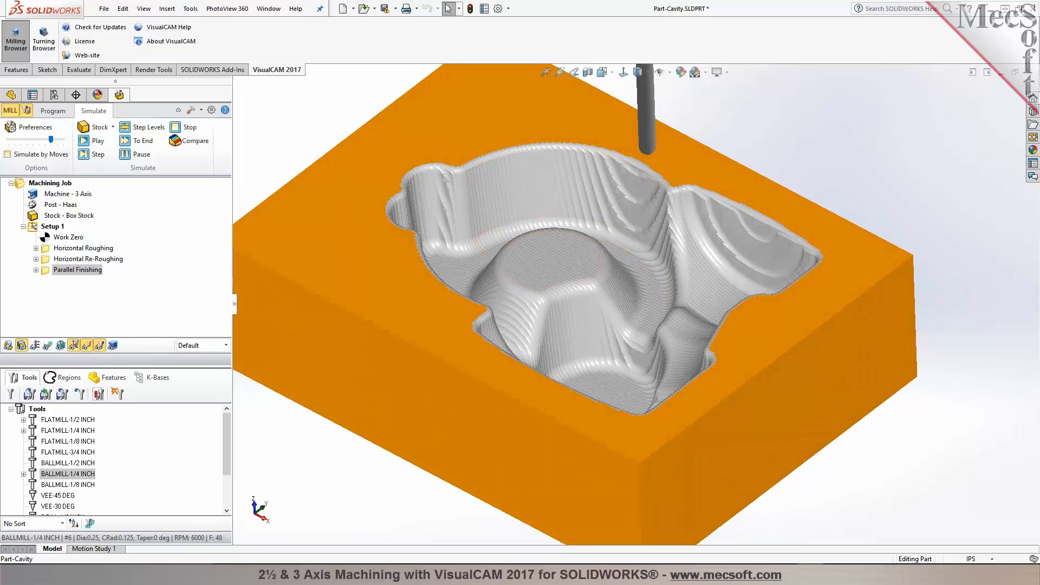
# Step: Create a Horizontal Finishing operation contained by the cavity's top-edge loop, generate it and display its toolpath
pyautogui.click(54, 114)
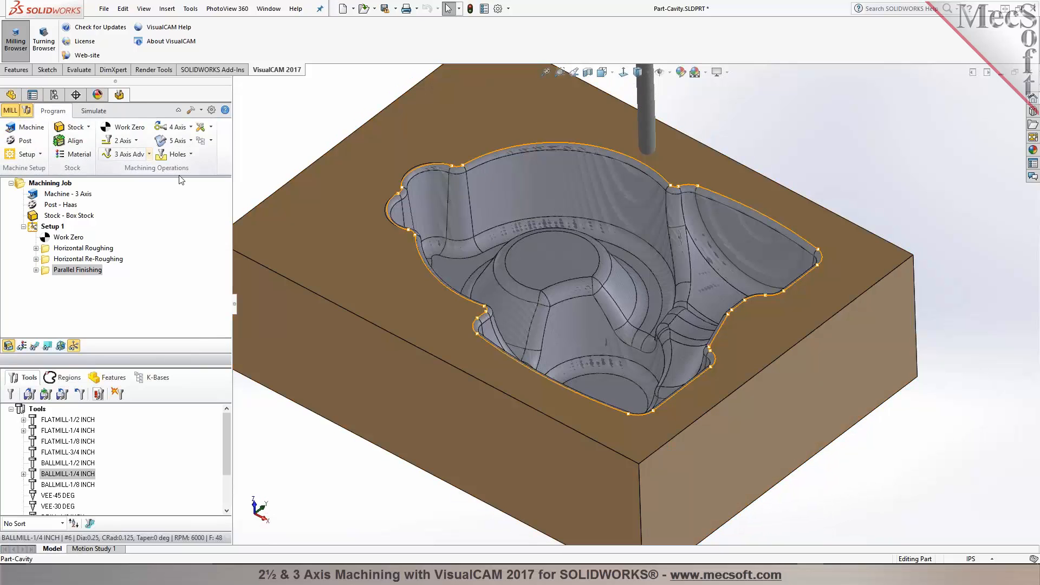
pyautogui.click(146, 155)
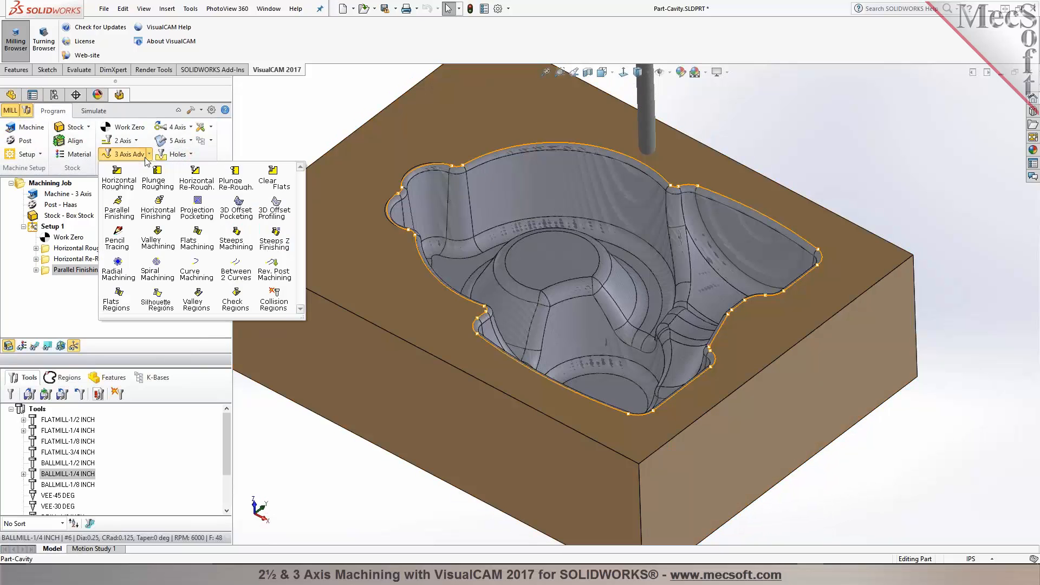
pyautogui.click(158, 212)
pyautogui.click(86, 347)
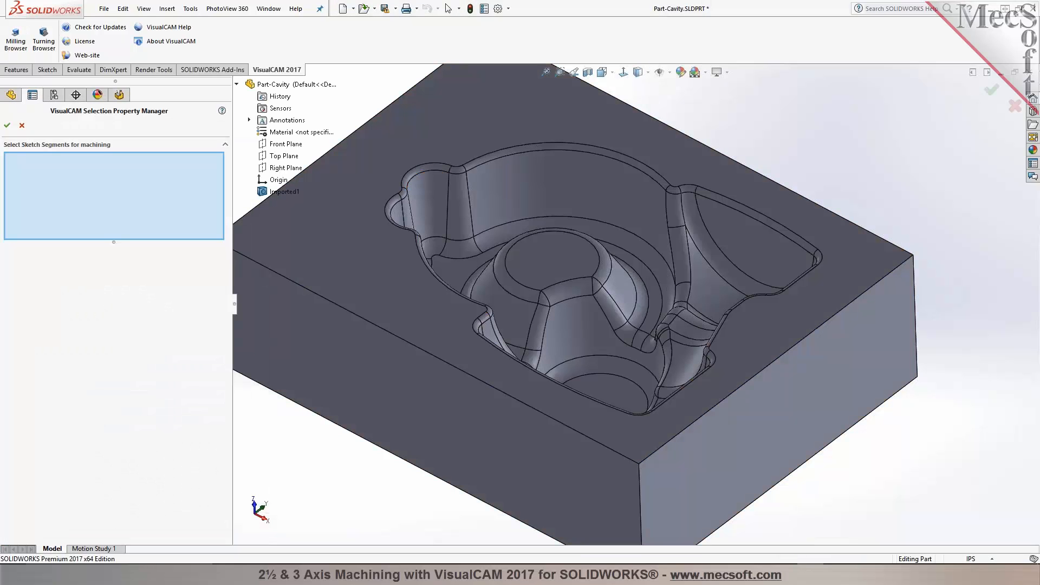
pyautogui.rightClick(476, 164)
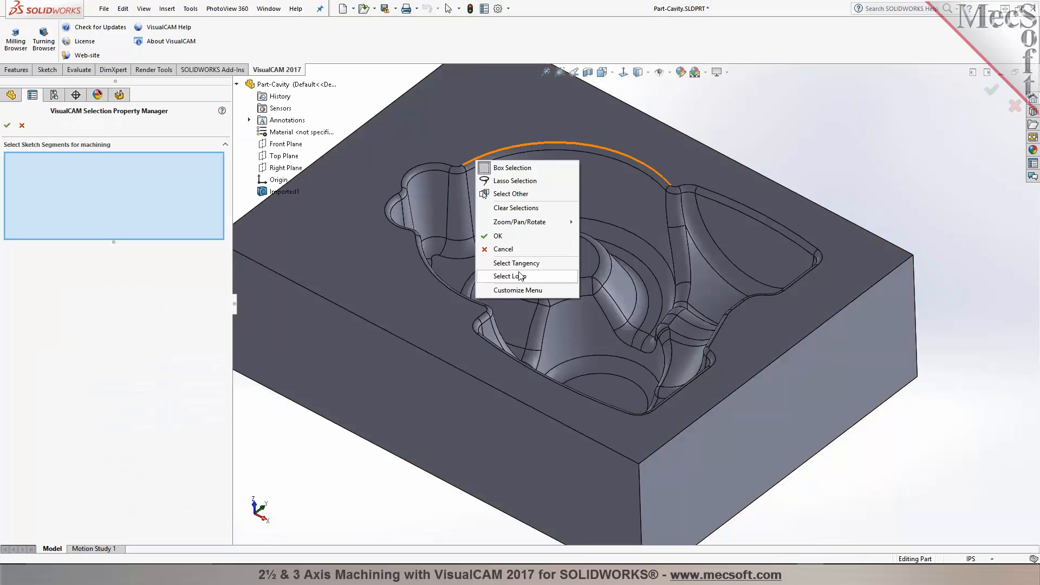
pyautogui.click(519, 263)
pyautogui.click(7, 125)
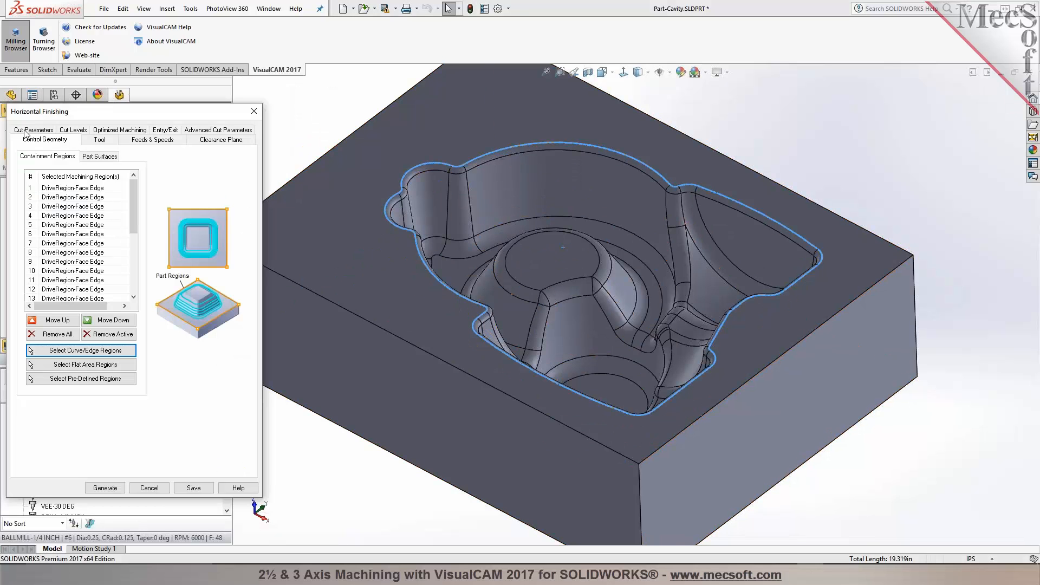
pyautogui.click(78, 130)
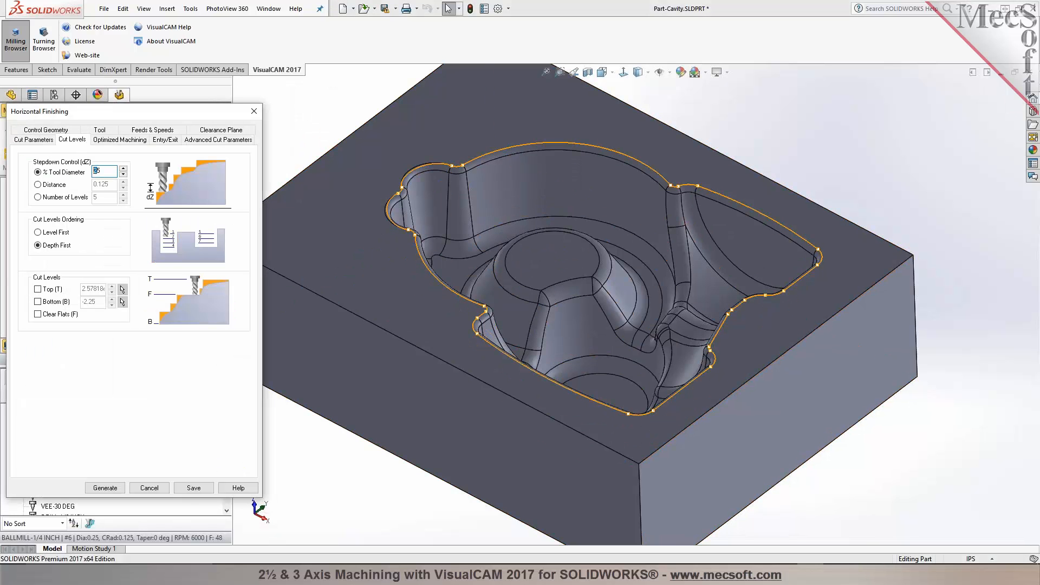
pyautogui.click(114, 488)
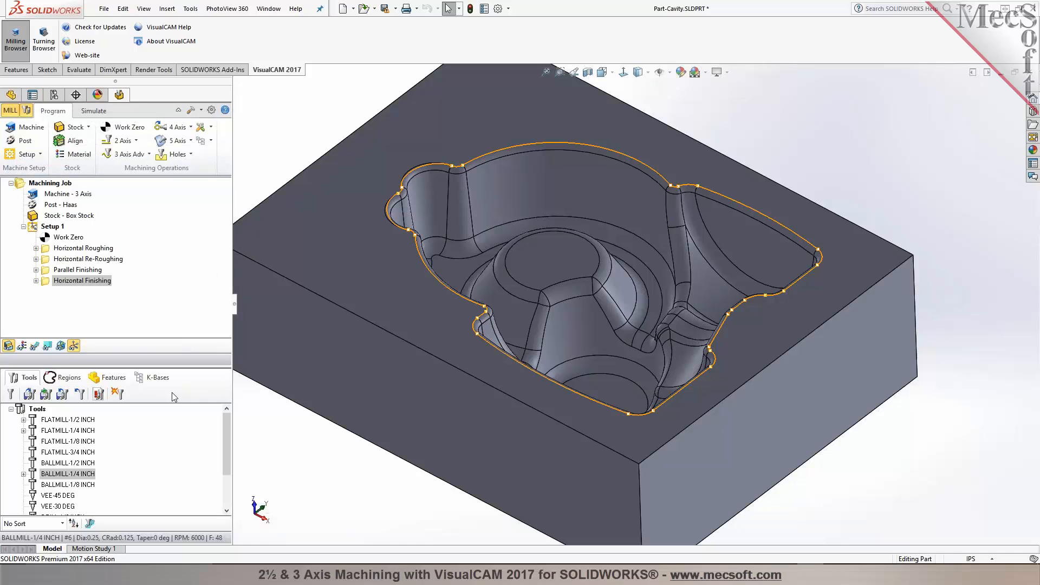
pyautogui.click(34, 346)
pyautogui.moveTo(399, 357); pyautogui.dragTo(407, 333, button='middle')
# Step: Create a 3D Offset Pocketing operation contained by the cavity's top-edge loop and generate it
pyautogui.click(145, 155)
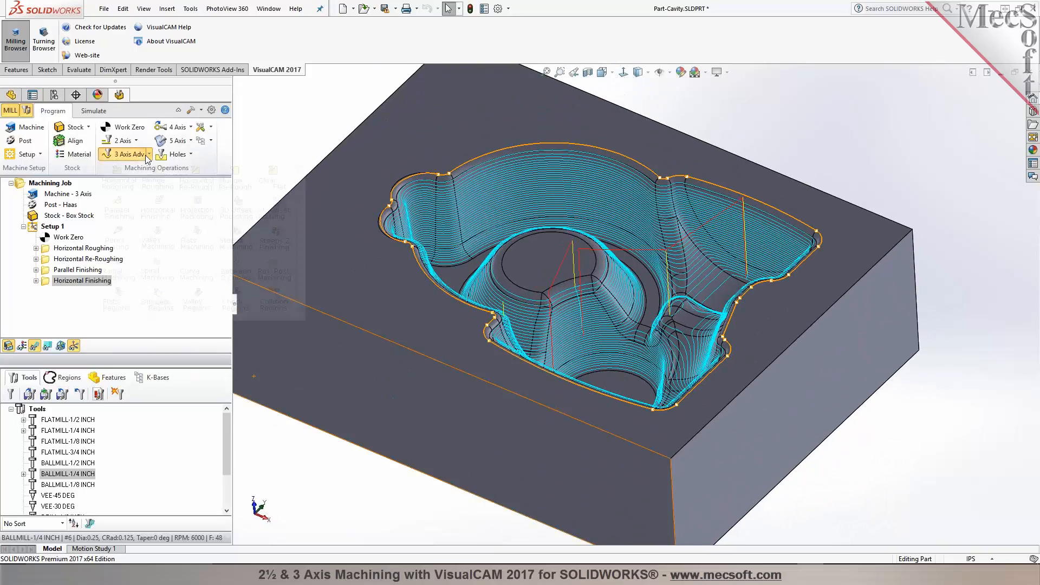
pyautogui.click(239, 219)
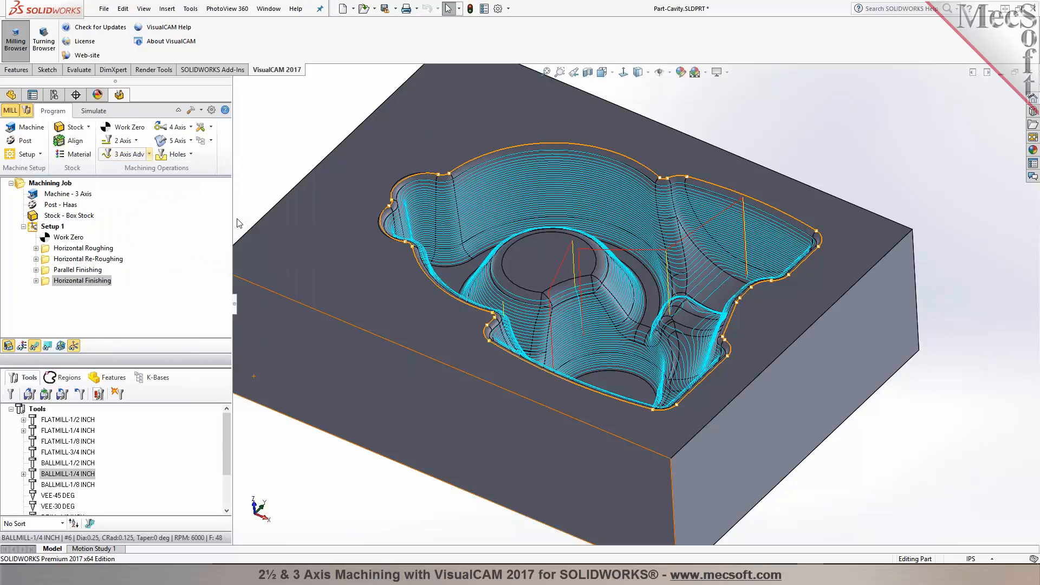
pyautogui.click(71, 351)
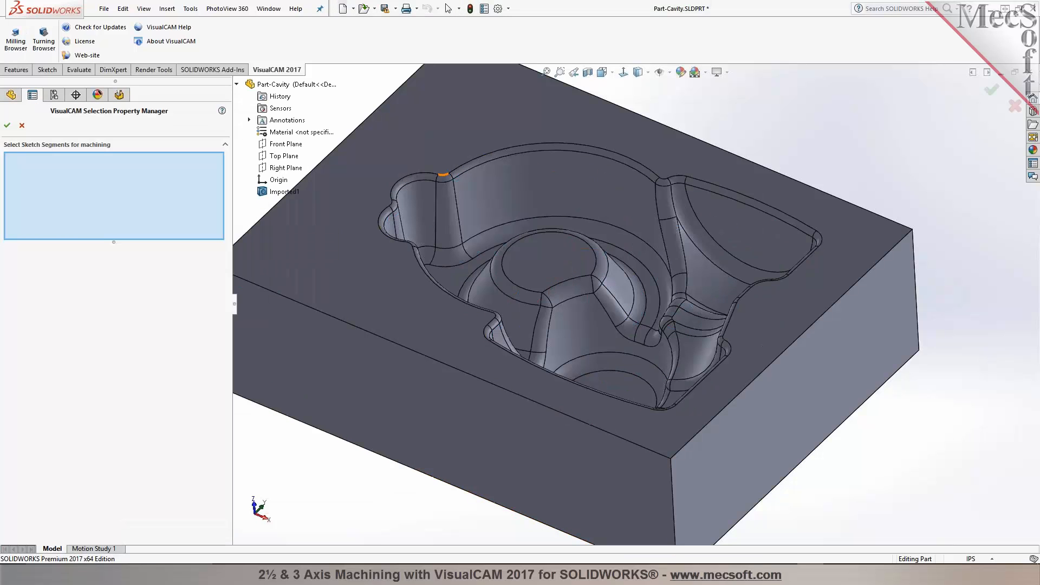
pyautogui.rightClick(452, 169)
pyautogui.click(499, 273)
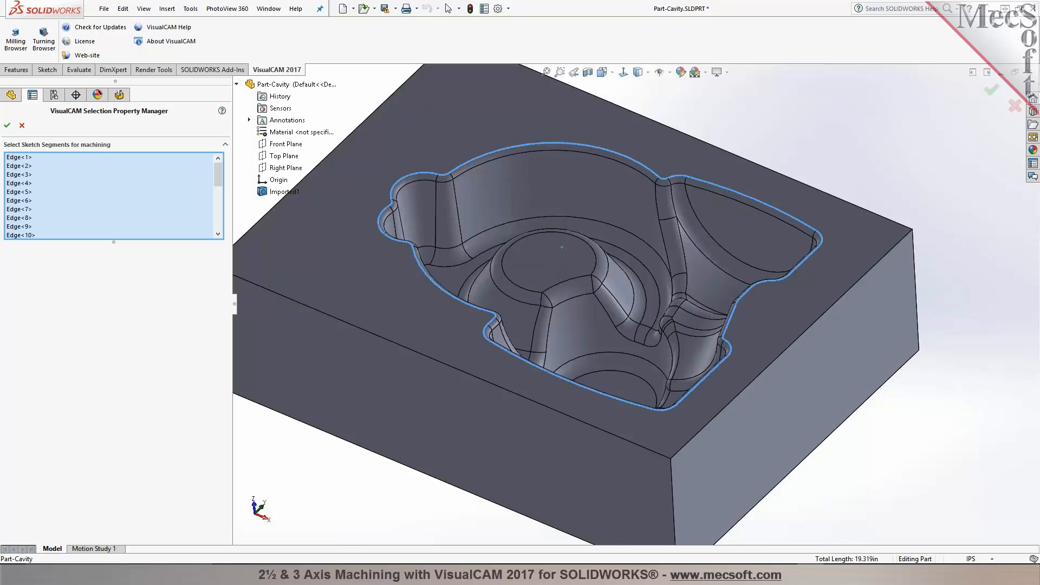
pyautogui.click(7, 126)
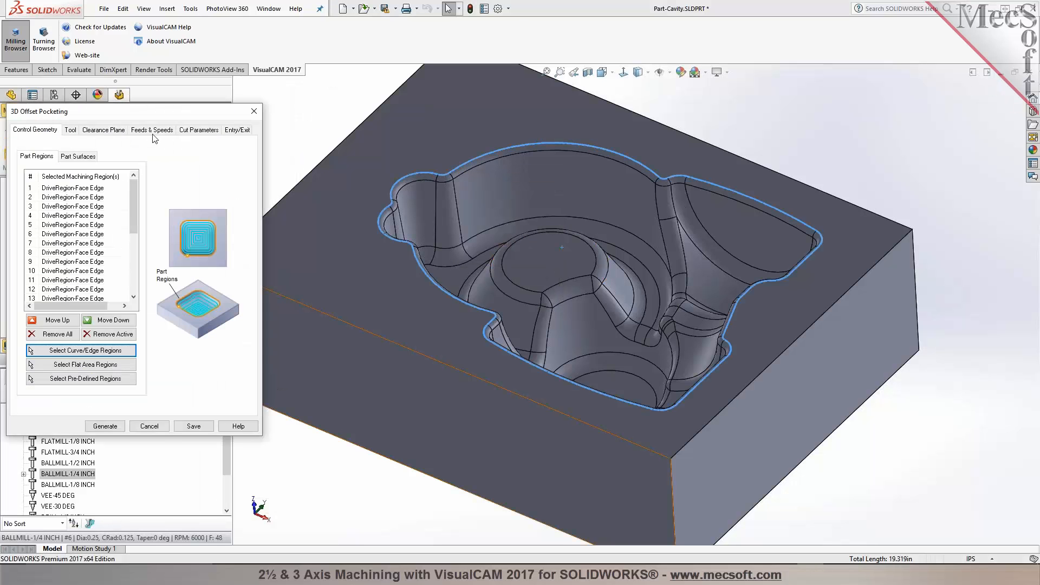
pyautogui.click(198, 130)
pyautogui.click(128, 259)
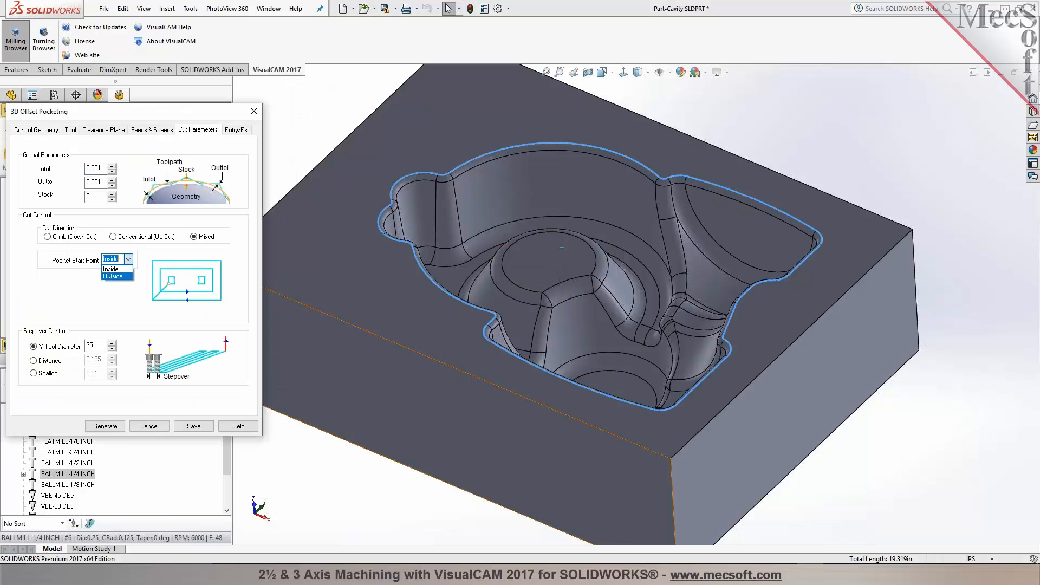
pyautogui.click(104, 426)
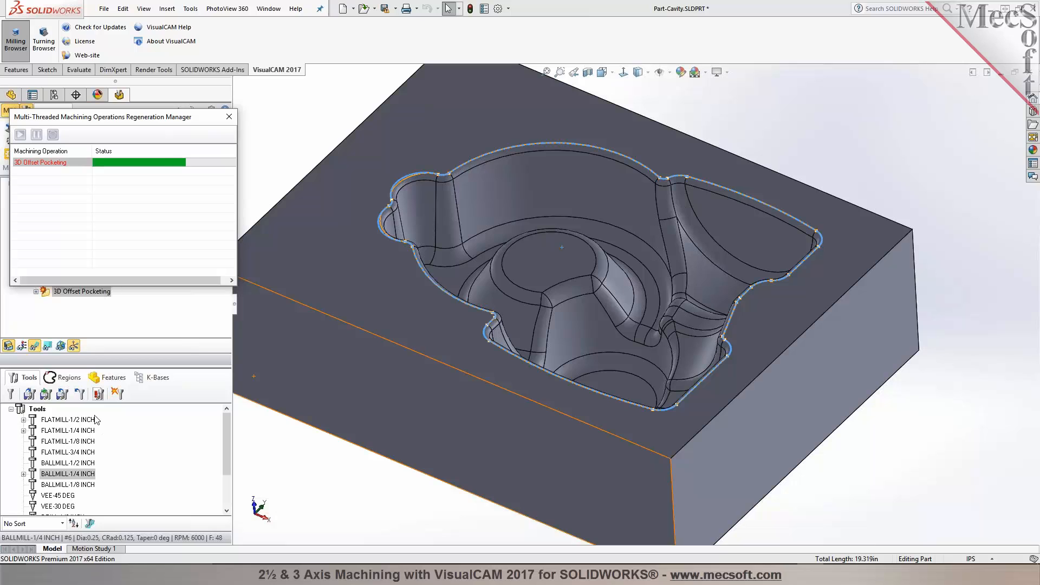
pyautogui.moveTo(155, 124); pyautogui.dragTo(318, 20)
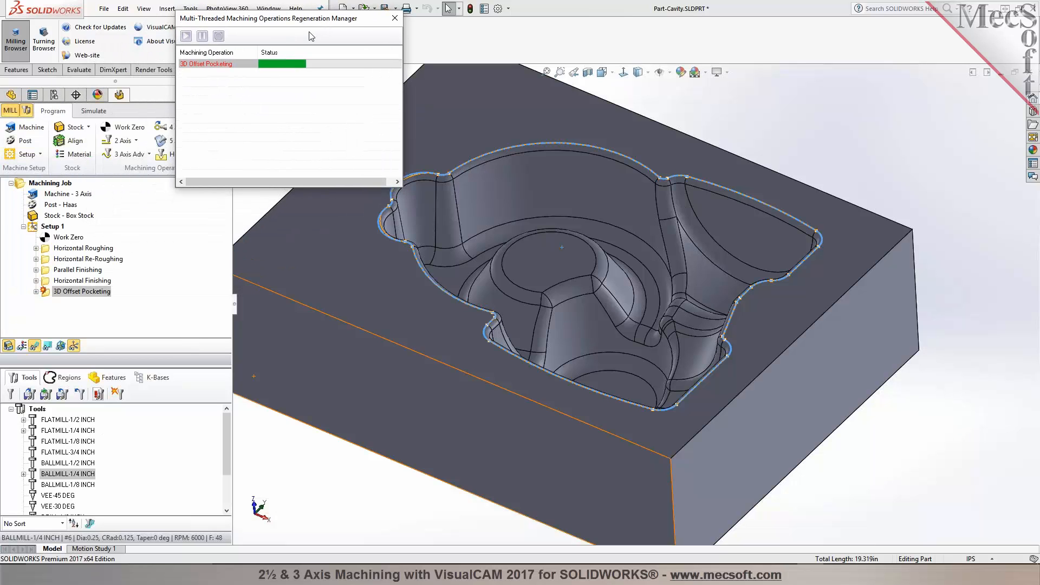
# Step: Create a Parallel Finishing operation on the five central boss surfaces with no containment regions and PAST extent, and generate it
pyautogui.click(148, 154)
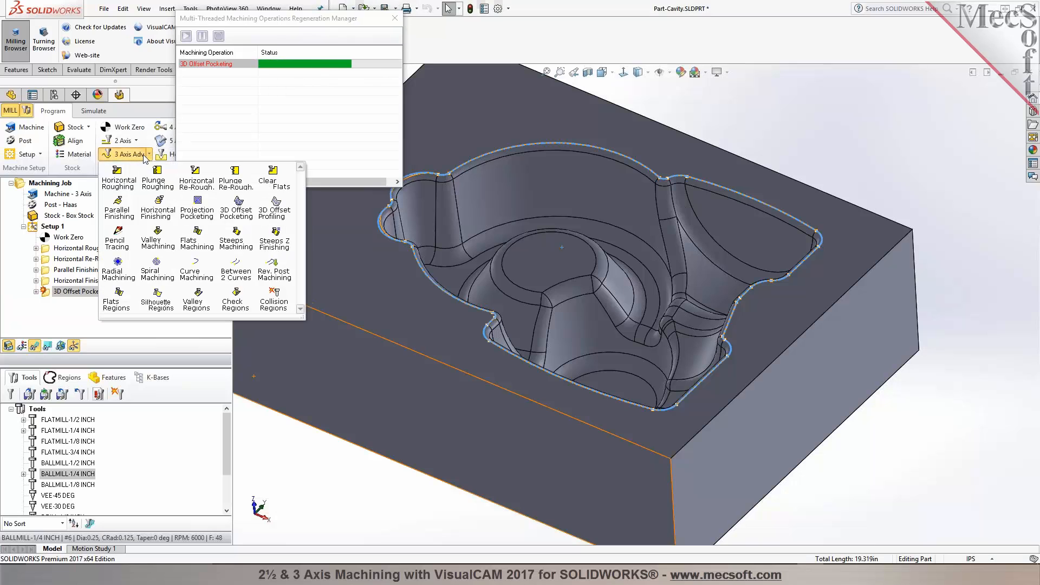
pyautogui.click(126, 216)
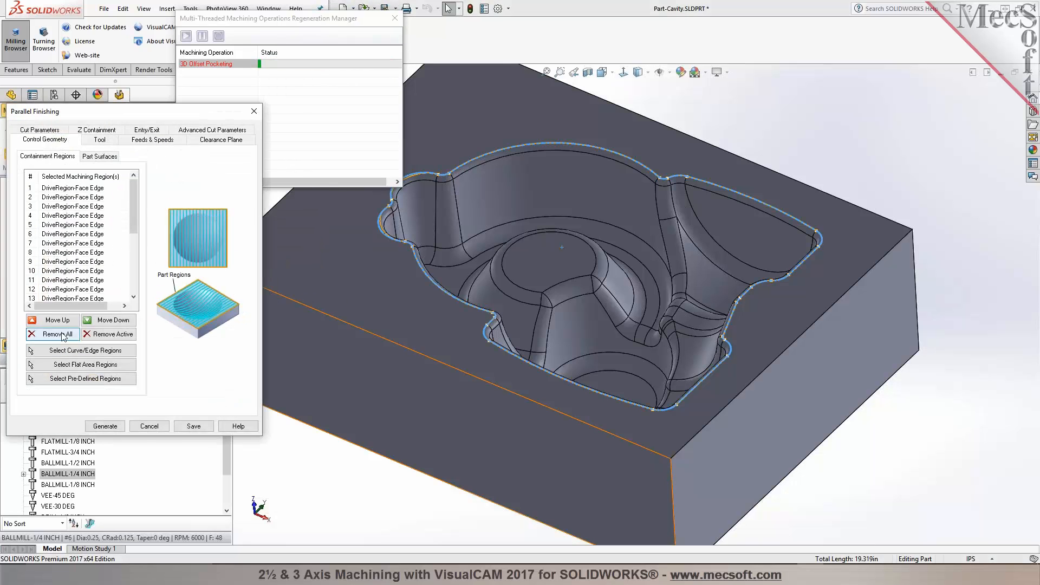
pyautogui.click(54, 334)
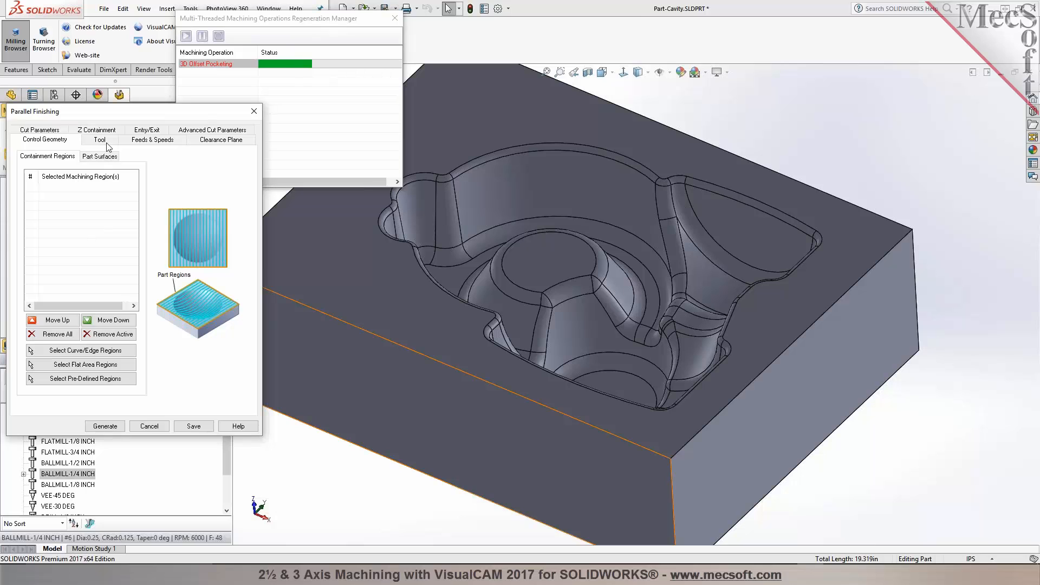
pyautogui.click(100, 158)
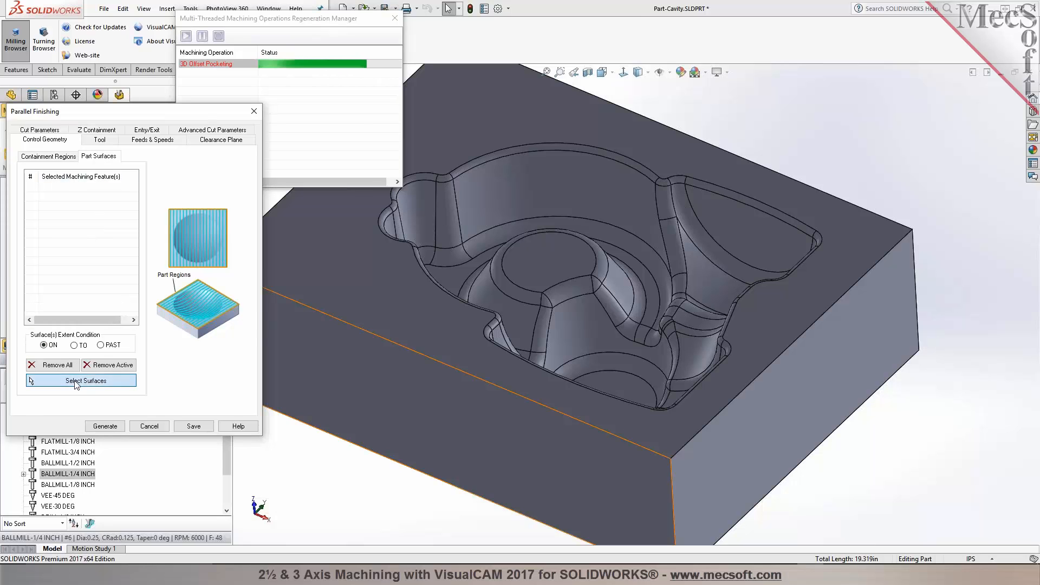
pyautogui.click(81, 381)
pyautogui.click(533, 284)
pyautogui.click(520, 295)
pyautogui.click(545, 301)
pyautogui.click(558, 293)
pyautogui.click(596, 284)
pyautogui.moveTo(582, 284); pyautogui.dragTo(563, 261, button='middle')
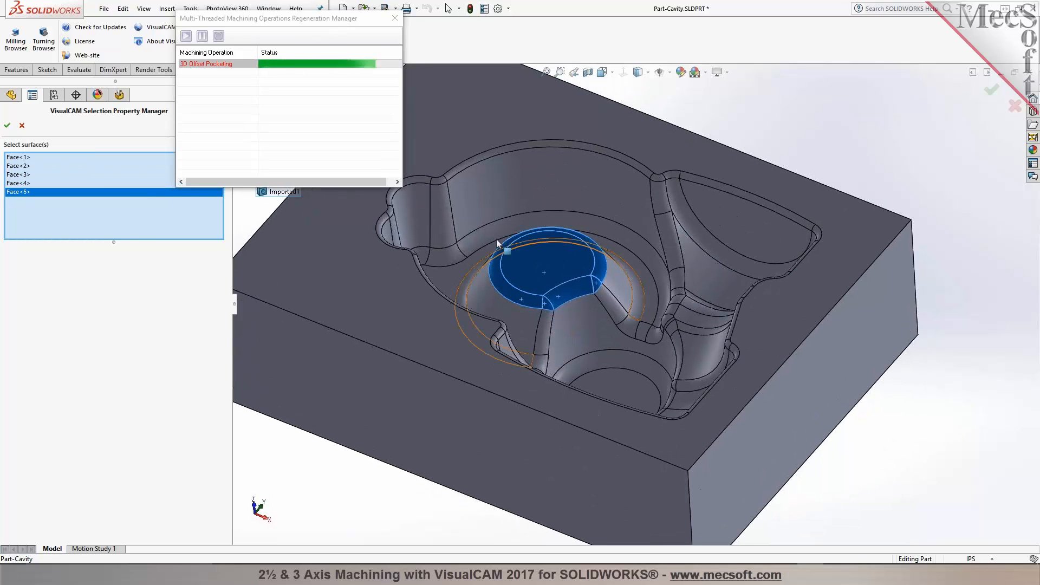
pyautogui.click(7, 128)
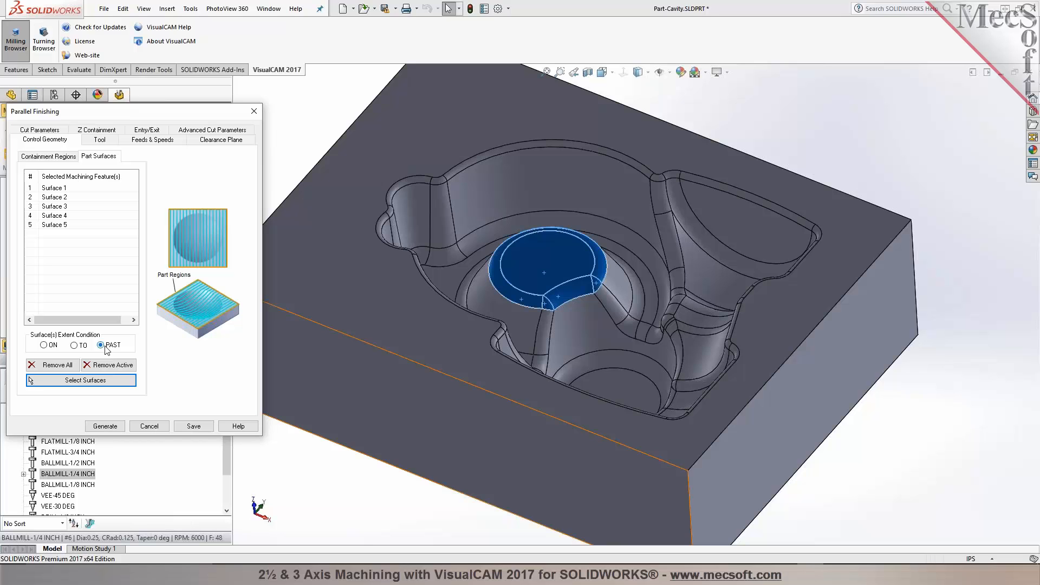
pyautogui.click(100, 139)
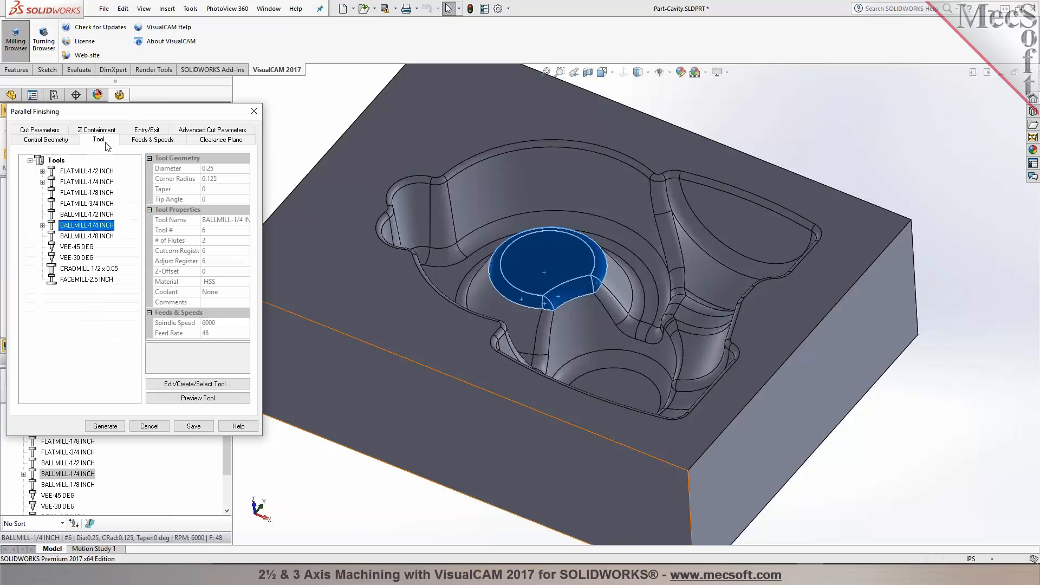
pyautogui.click(105, 426)
pyautogui.moveTo(813, 155); pyautogui.dragTo(801, 112, button='middle')
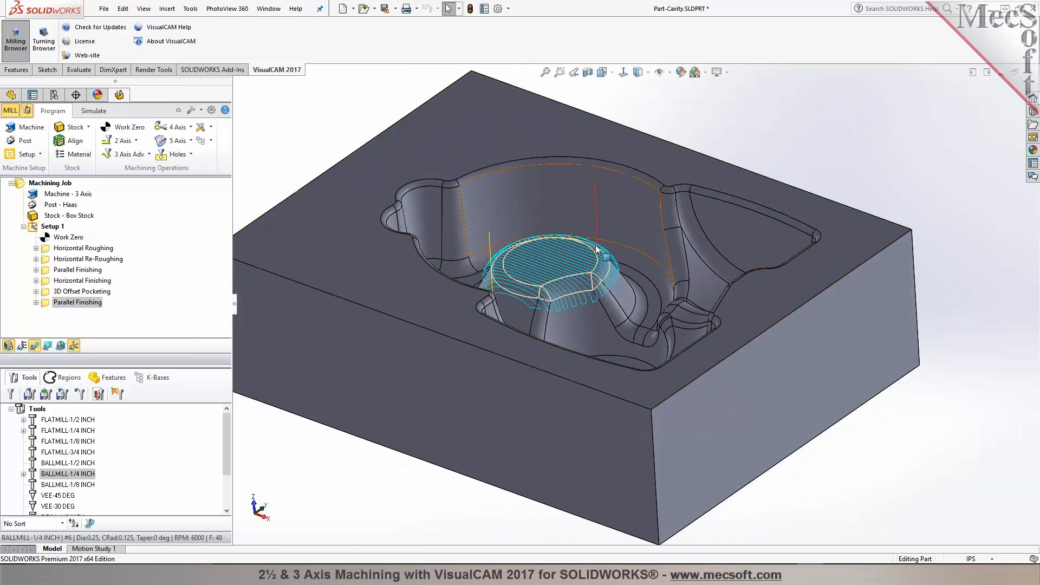
# Step: Examine the new boss Parallel Finishing toolpath and the 3D Offset Pocketing toolpath
pyautogui.scroll(-5, 596, 248)
pyautogui.moveTo(587, 269); pyautogui.dragTo(529, 429, button='middle')
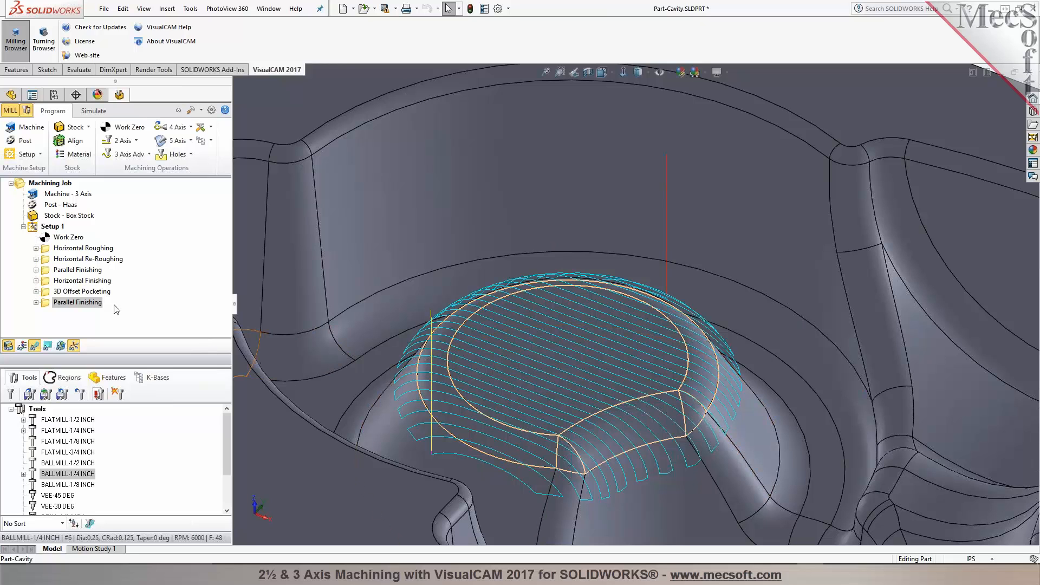
pyautogui.click(82, 291)
pyautogui.scroll(5, 467, 285)
pyautogui.moveTo(559, 291); pyautogui.dragTo(551, 299, button='middle')
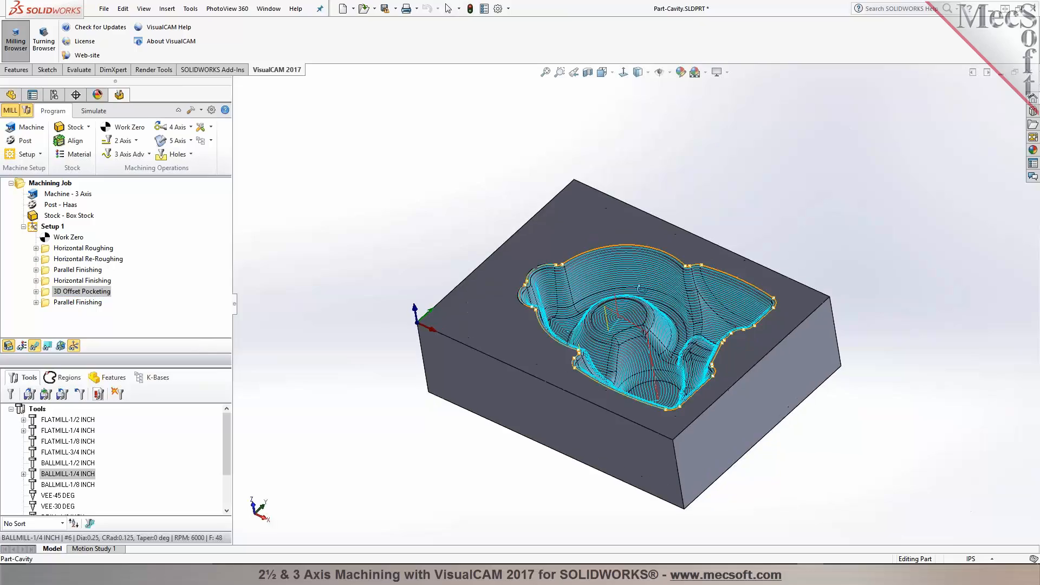
# Step: Open the machining operations information for Setup 1 and review each operation's tool, feed and machine time
pyautogui.scroll(-3, 650, 388)
pyautogui.moveTo(656, 333); pyautogui.dragTo(677, 320, button='middle')
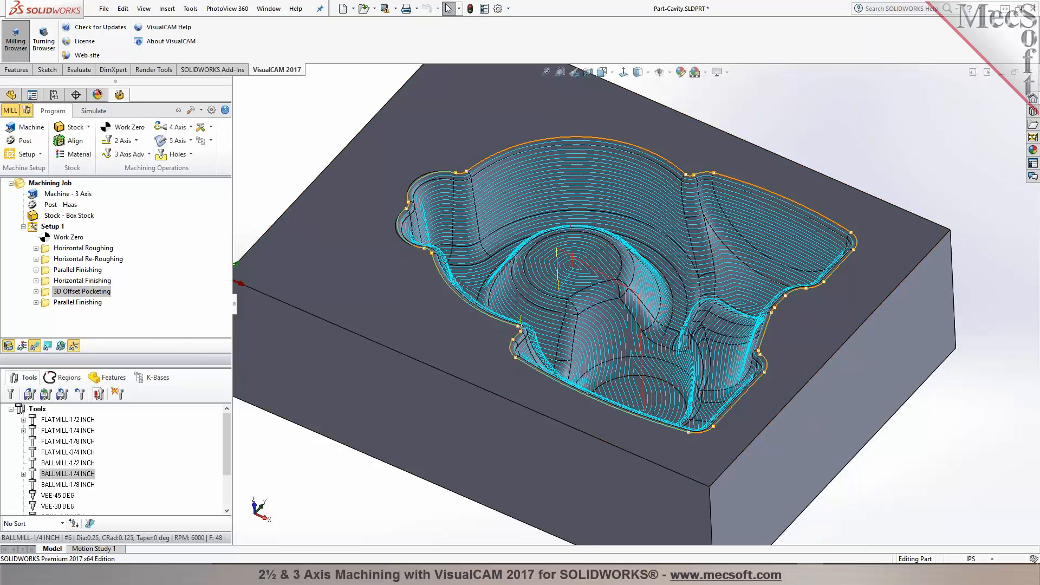
pyautogui.click(51, 228)
pyautogui.rightClick(51, 230)
pyautogui.click(81, 289)
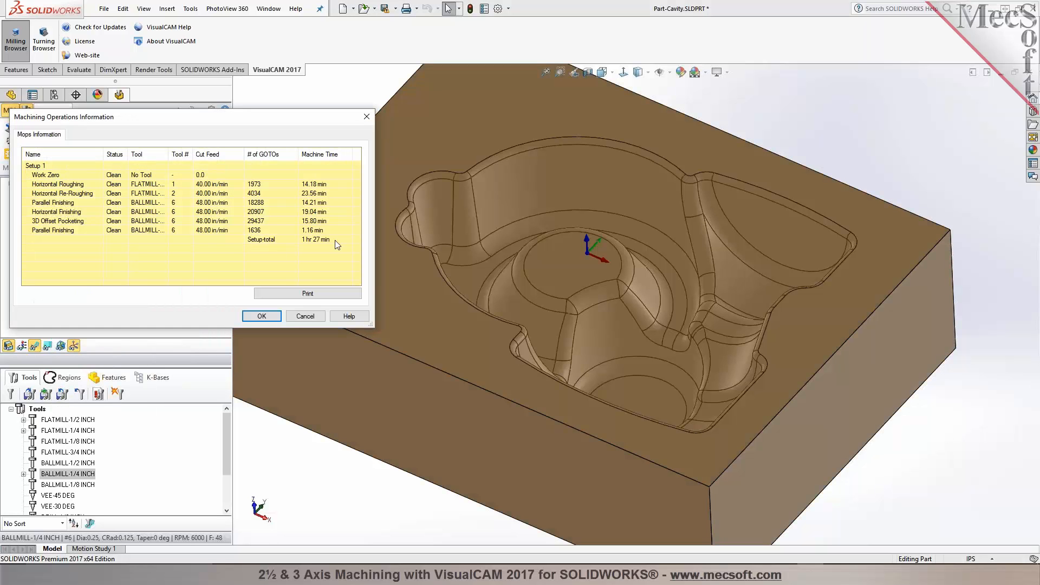
pyautogui.click(272, 318)
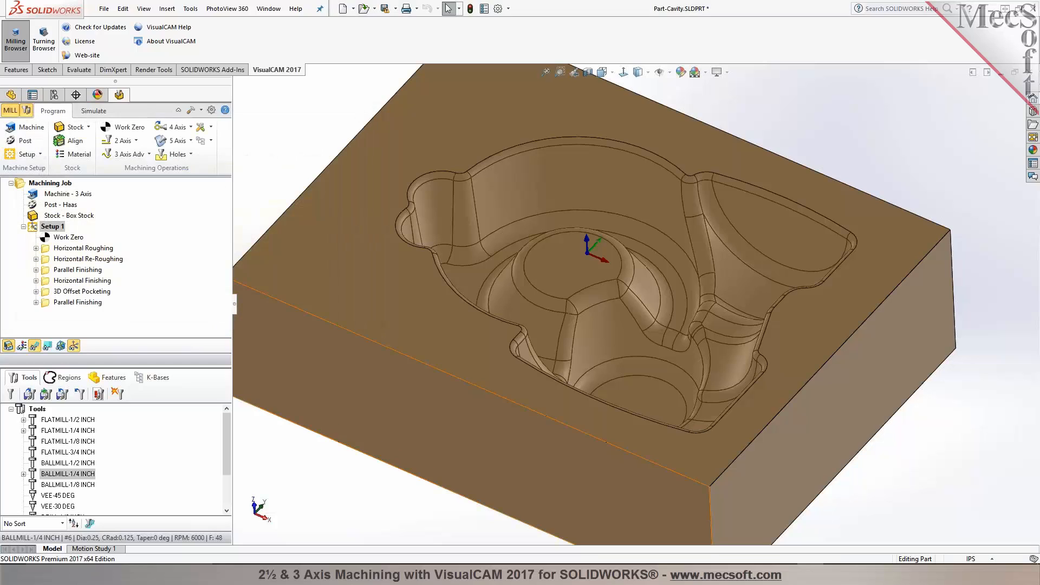
# Step: Post Setup 1 with the Haas post to the file Part-Cavity_Setup 1.nc on the Desktop
pyautogui.rightClick(52, 230)
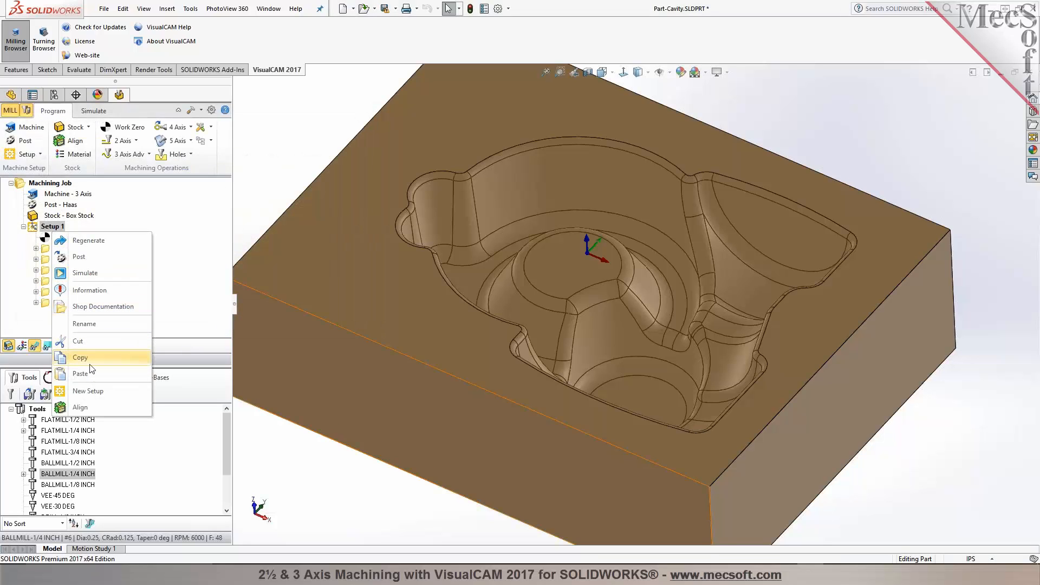
pyautogui.click(79, 257)
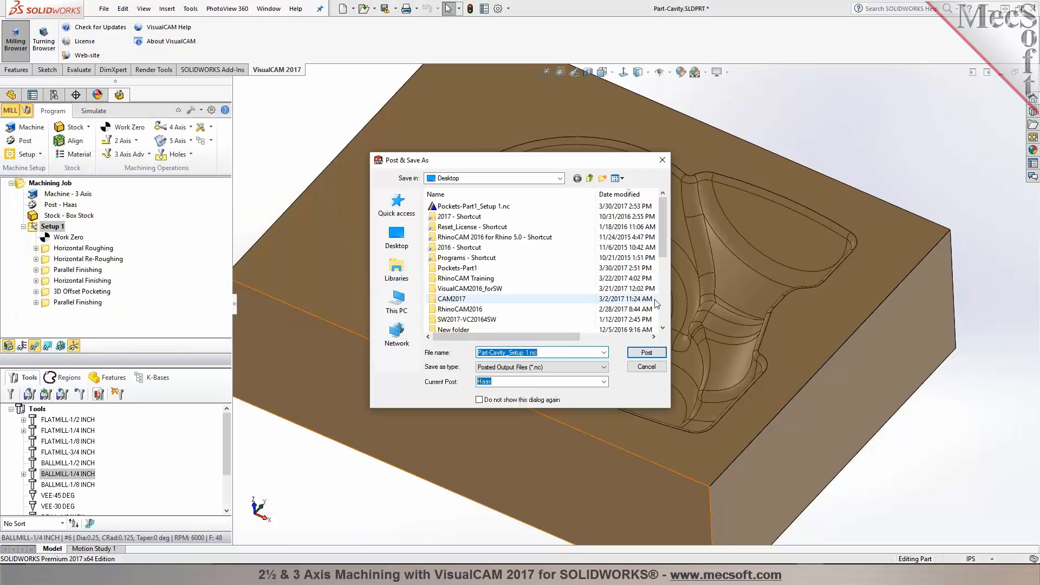
pyautogui.click(655, 353)
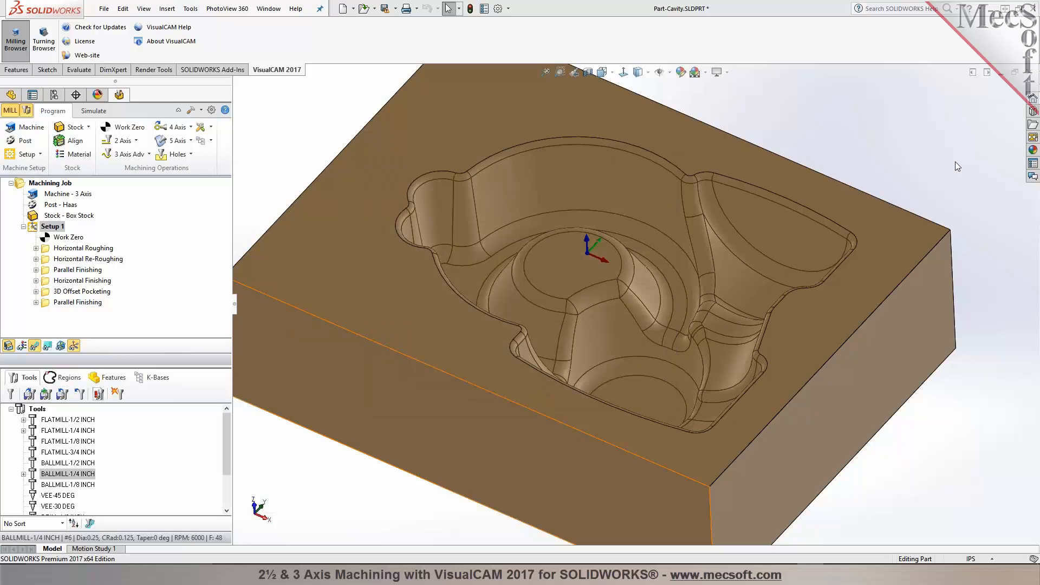